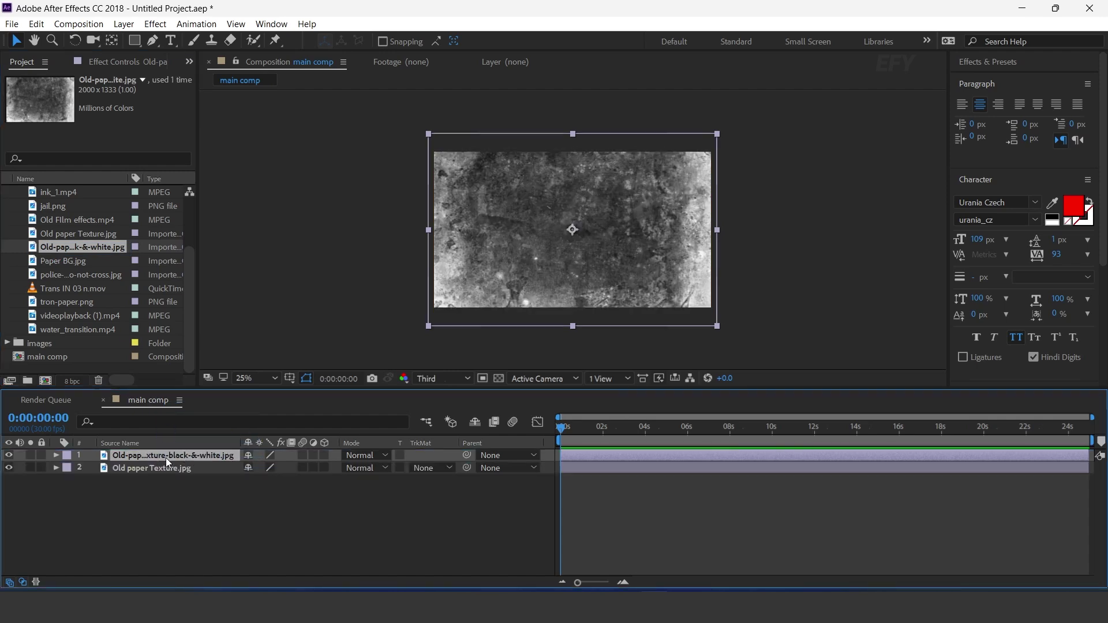
Set the black-and-white texture layer's blend mode to Multiply
left_click(373, 455)
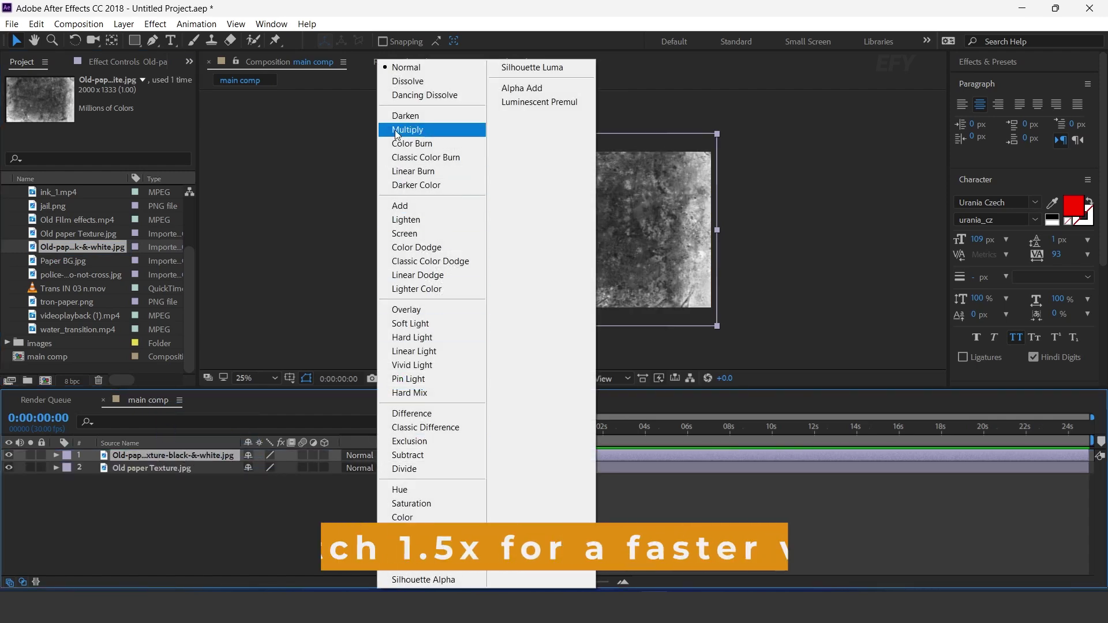
left_click(404, 89)
left_click_drag(624, 231, 627, 230)
Give the texture's Rotation the expression posterizeTime(5);wiggle(2,2) and preview the jitter
key("r")
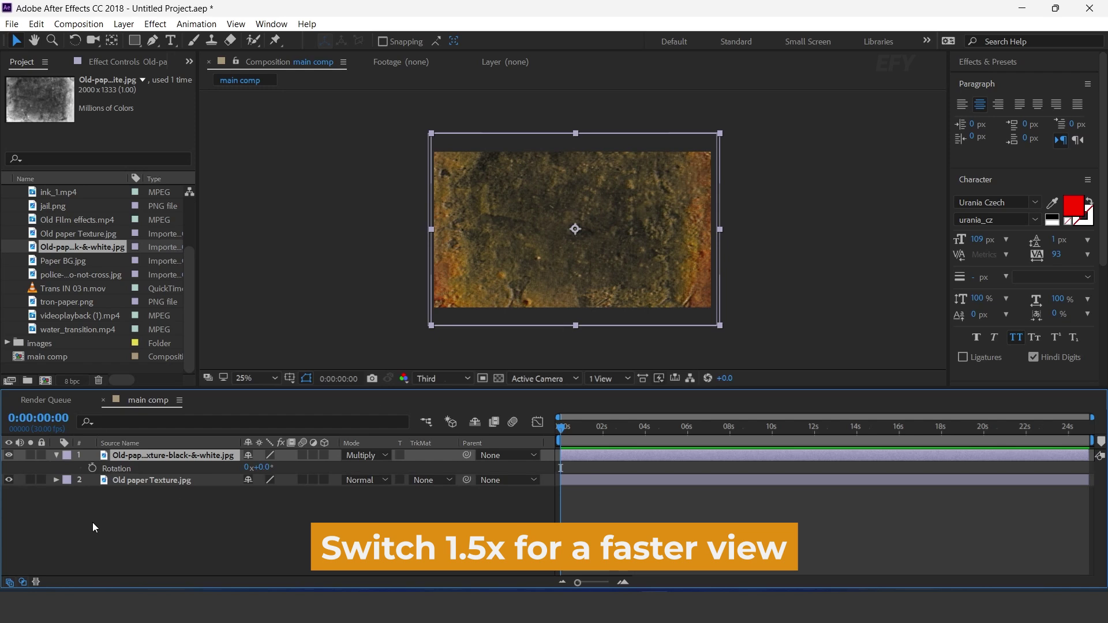
left_click(92, 468, "alt")
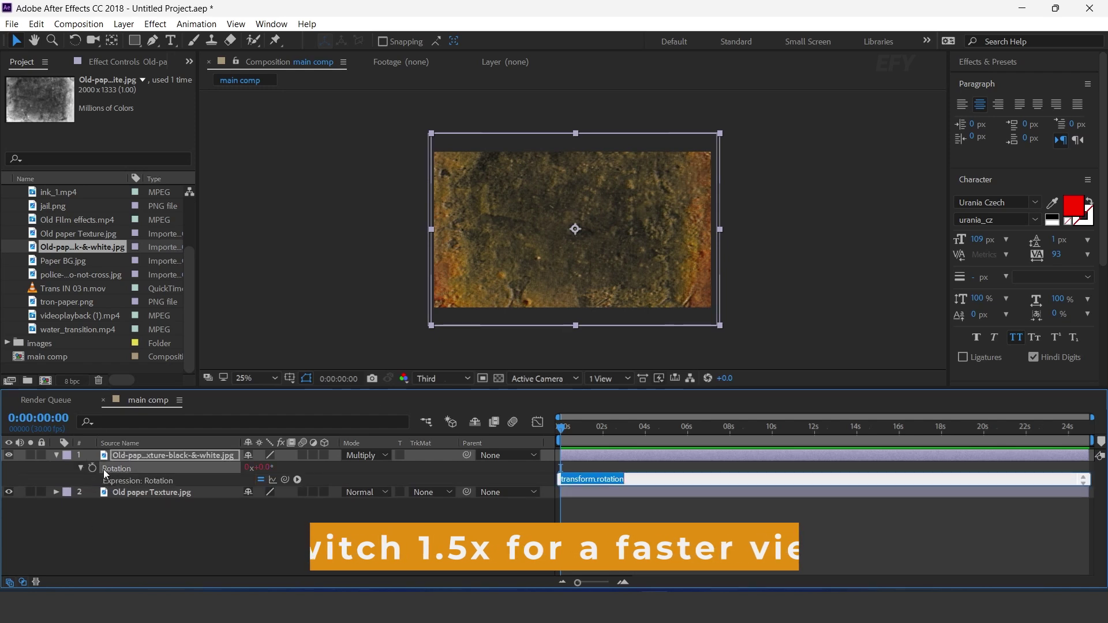
type("posteri")
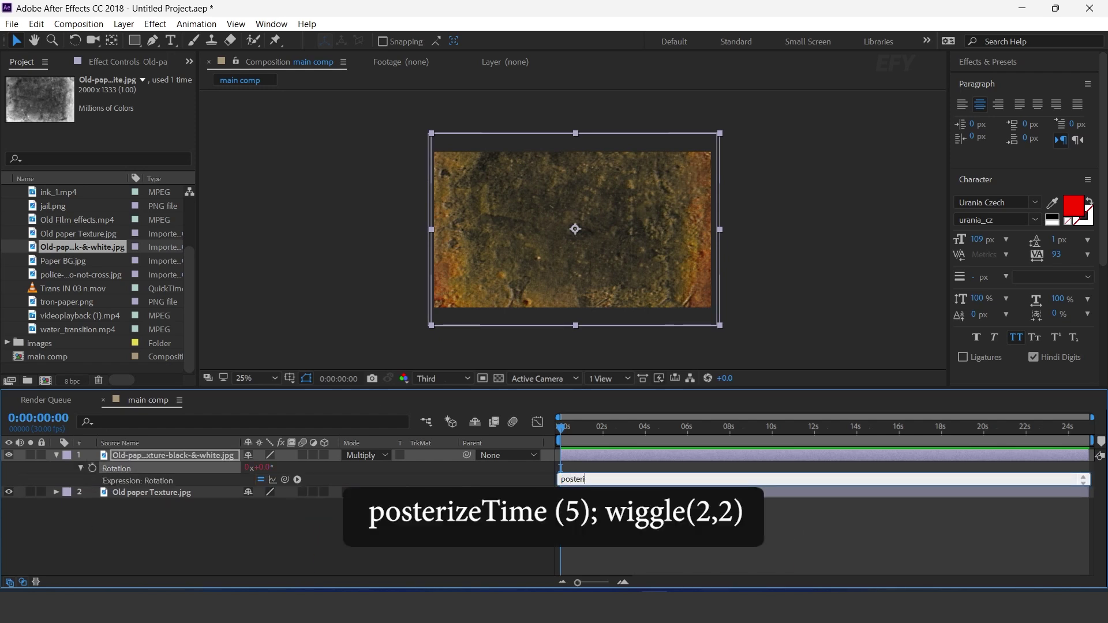
type("zeTime(5);wiggle(2")
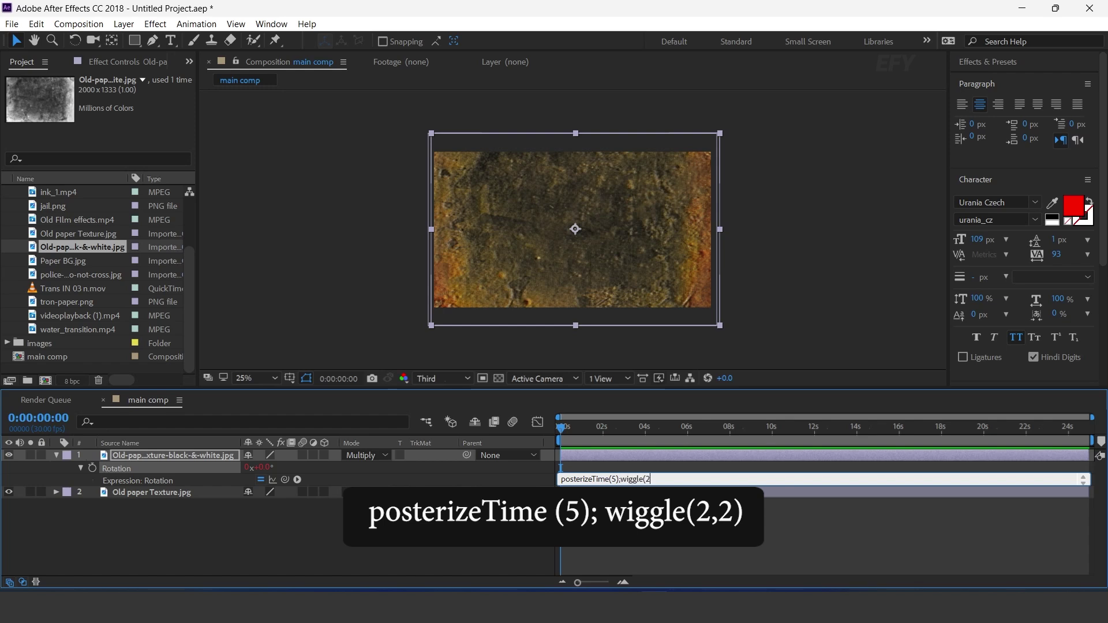
type(",2)")
key("KP_Enter")
key("space")
key("space")
left_click(168, 501)
Pre-compose the Old paper Texture and black-and-white texture layers into a precomp named BG
left_click(57, 454)
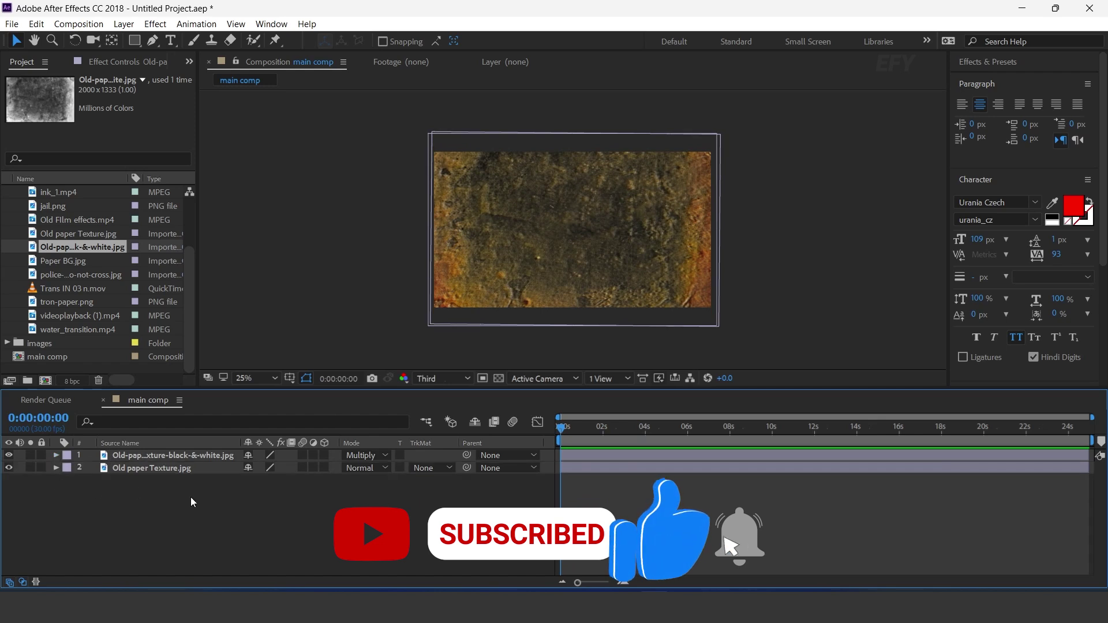
left_click(171, 468)
left_click(201, 457, "shift")
right_click(208, 454)
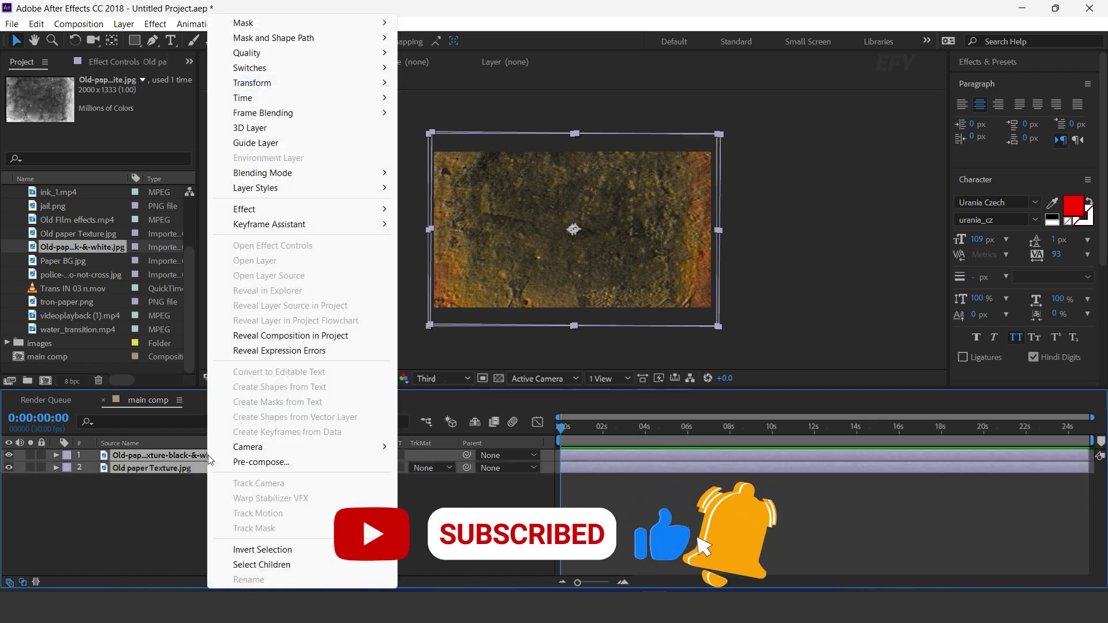
left_click(258, 461)
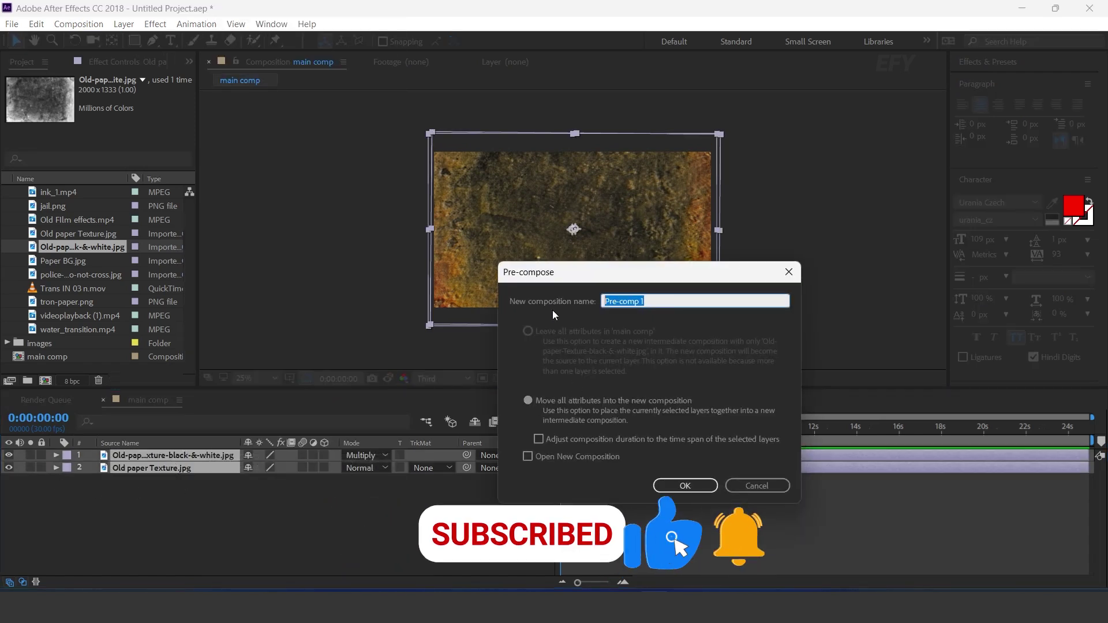
type("BG")
key("Return")
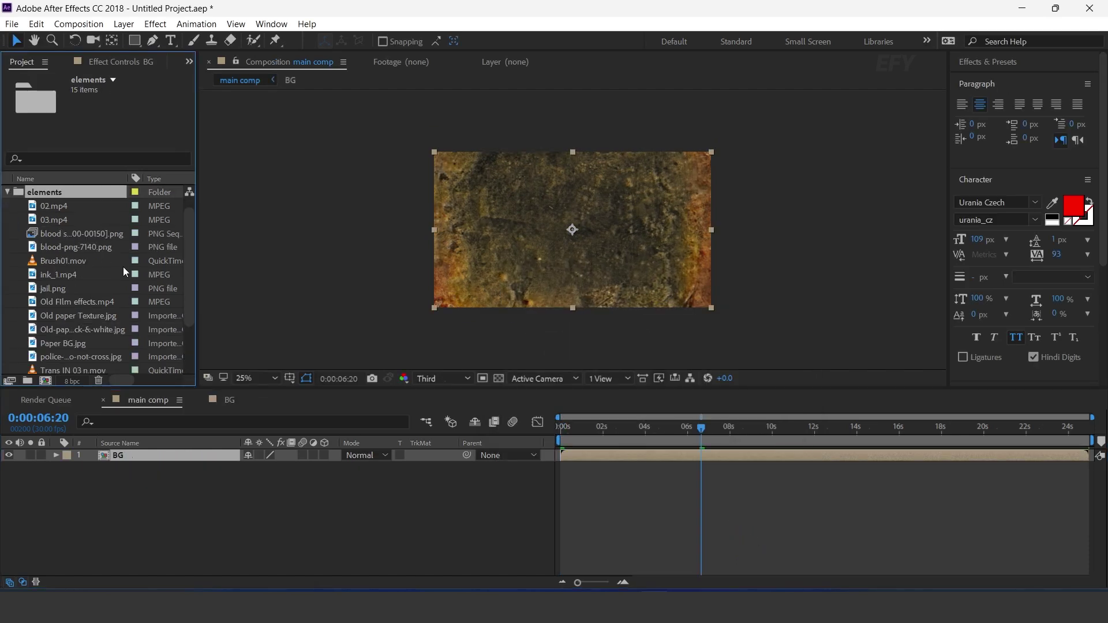
Place ink_1.mp4 above BG in the main comp and set it to Multiply
left_click(61, 276)
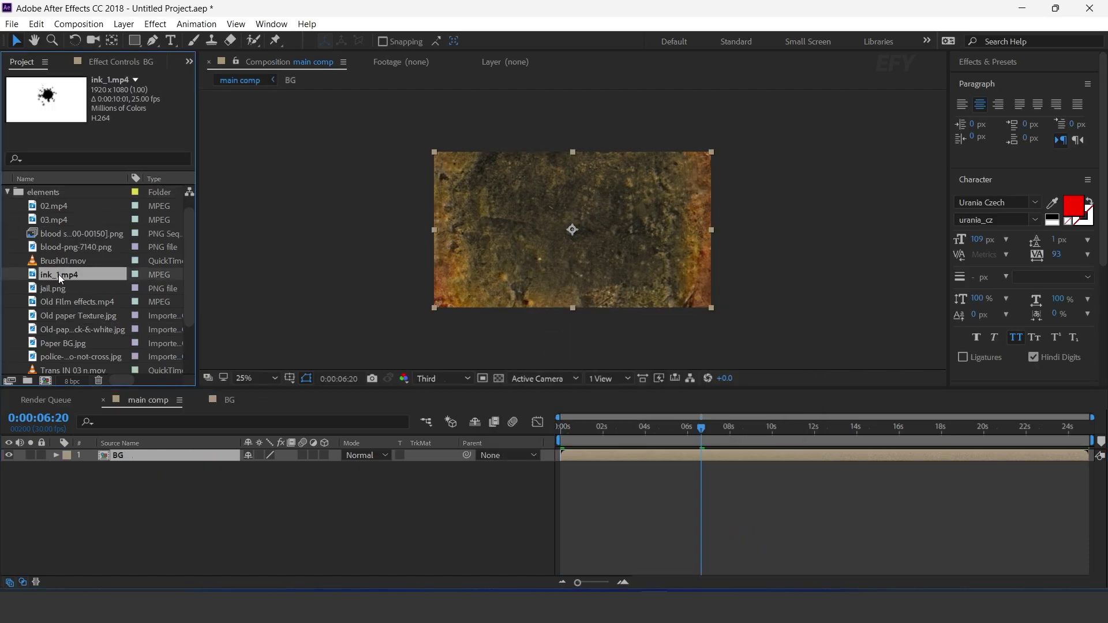
mouse_move(60, 275)
left_mouse_down()
mouse_move(144, 444)
mouse_move(176, 452)
left_mouse_up()
left_click(365, 455)
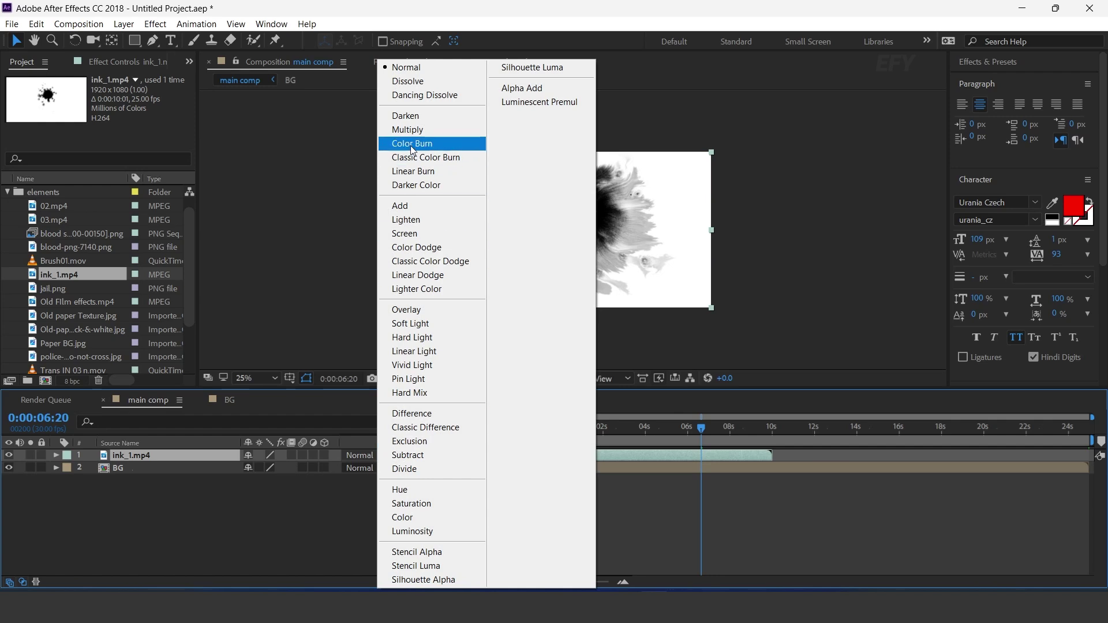
left_click(407, 130)
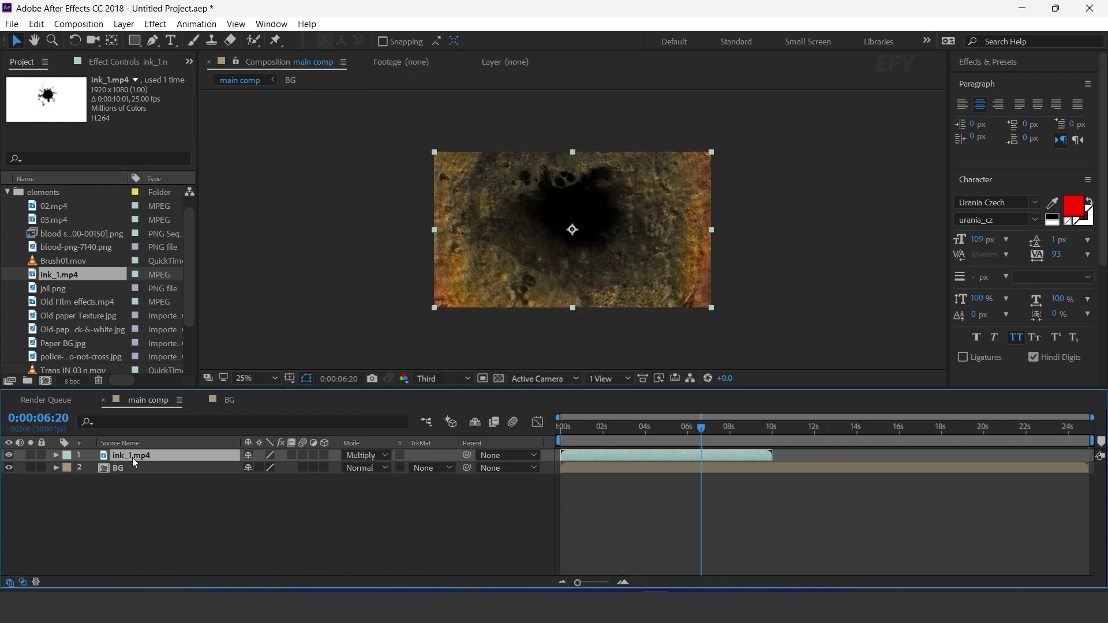
Apply Tint to the ink layer with Map Black To red D50202, then preview
key("ctrl+space")
type("tin")
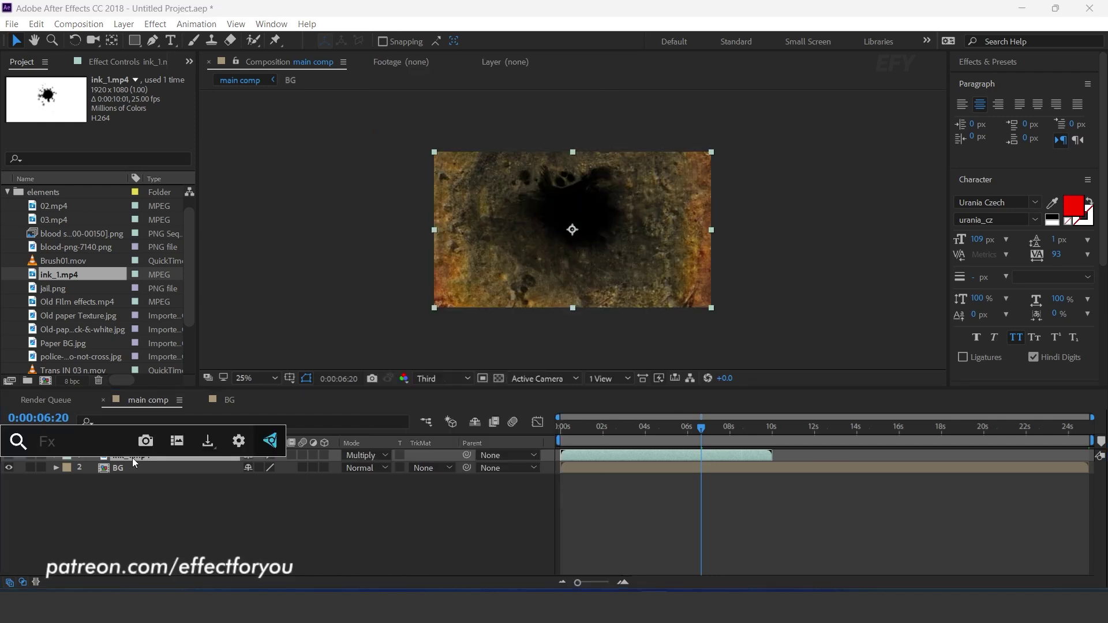
key("Return")
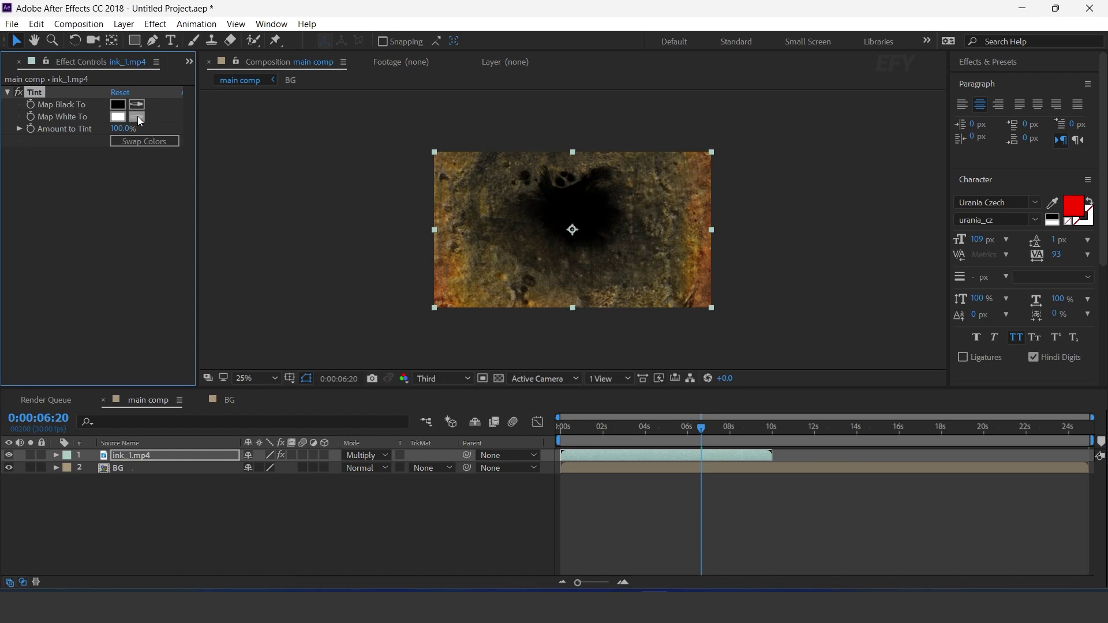
left_click(118, 104)
left_click_drag(178, 324, 217, 313)
left_click(351, 286)
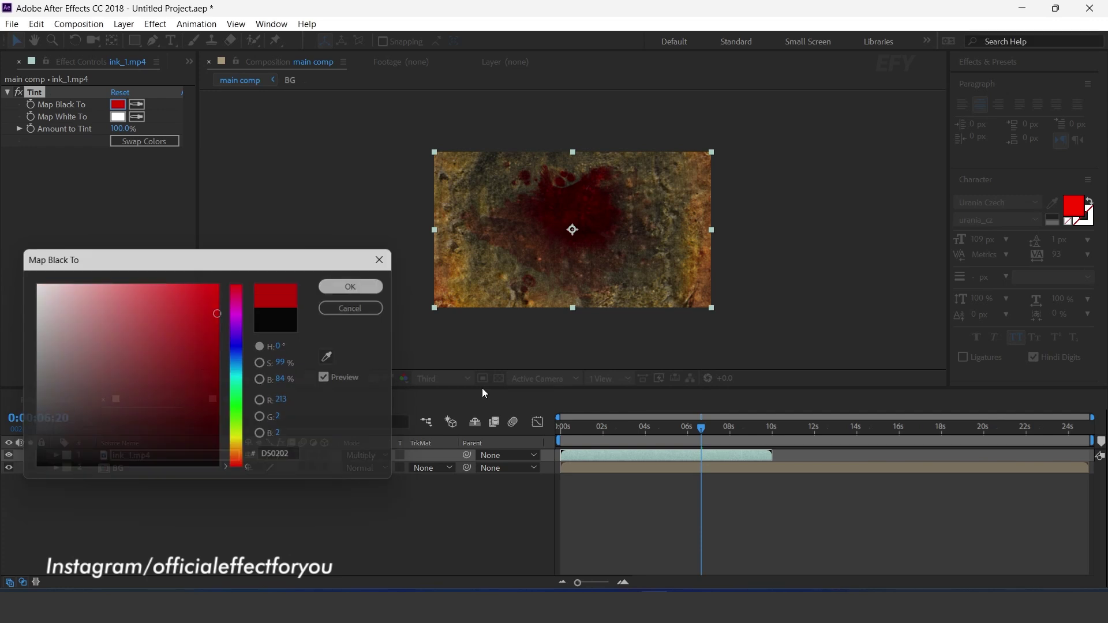
left_click_drag(568, 428, 545, 434)
key("space")
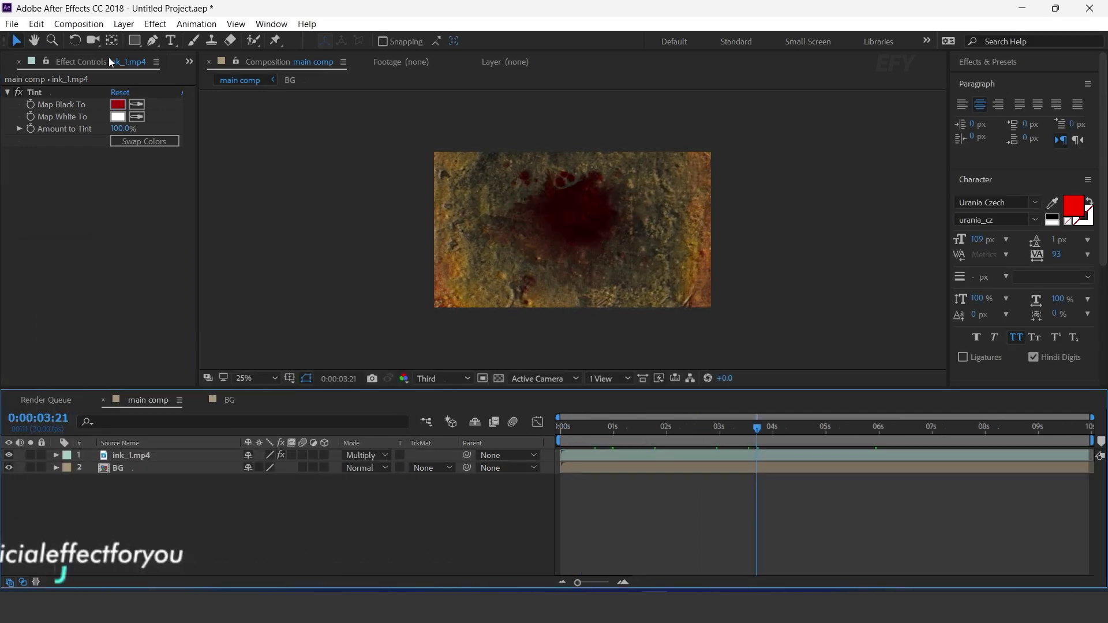
key("ctrl+0")
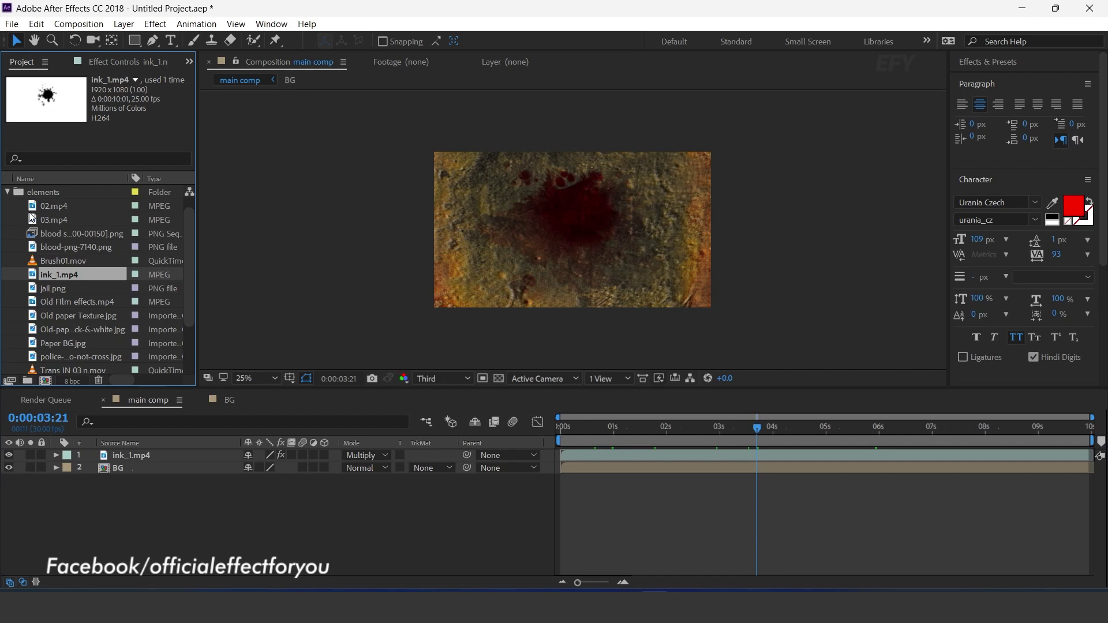
Add the blood splash sequence on top, shift it down-left, and preview it
left_click_drag(82, 234, 175, 455)
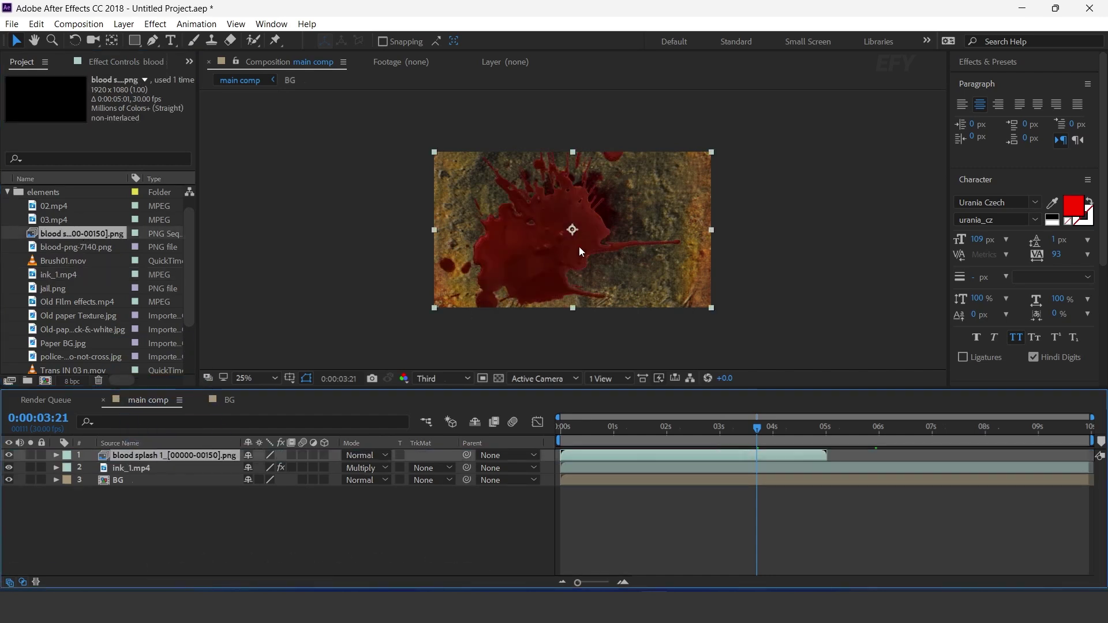
key("space")
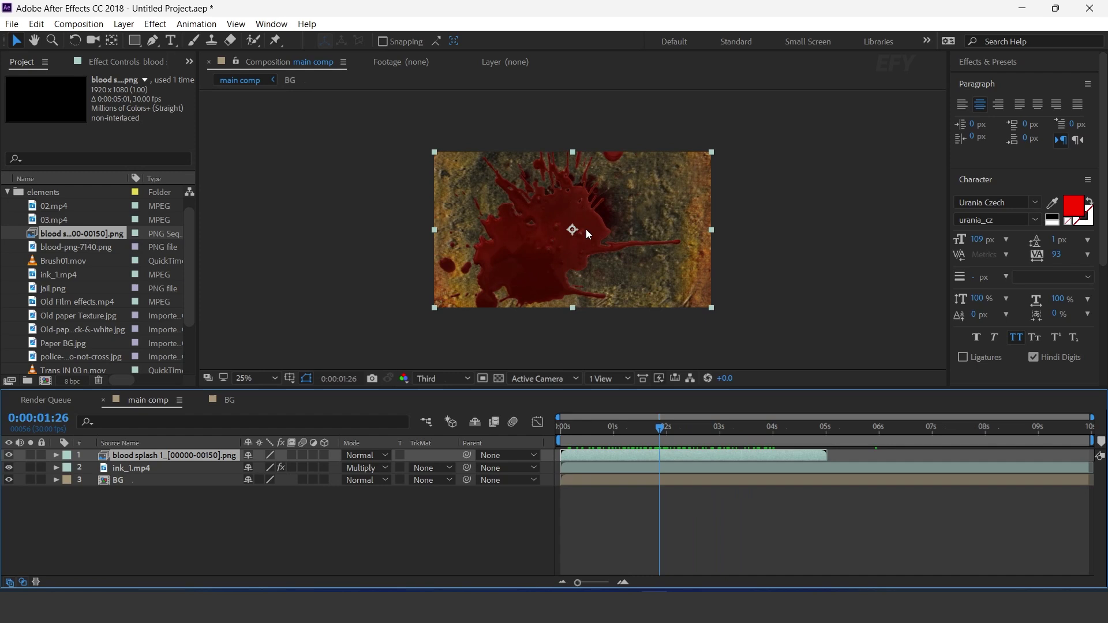
left_click_drag(562, 243, 462, 312)
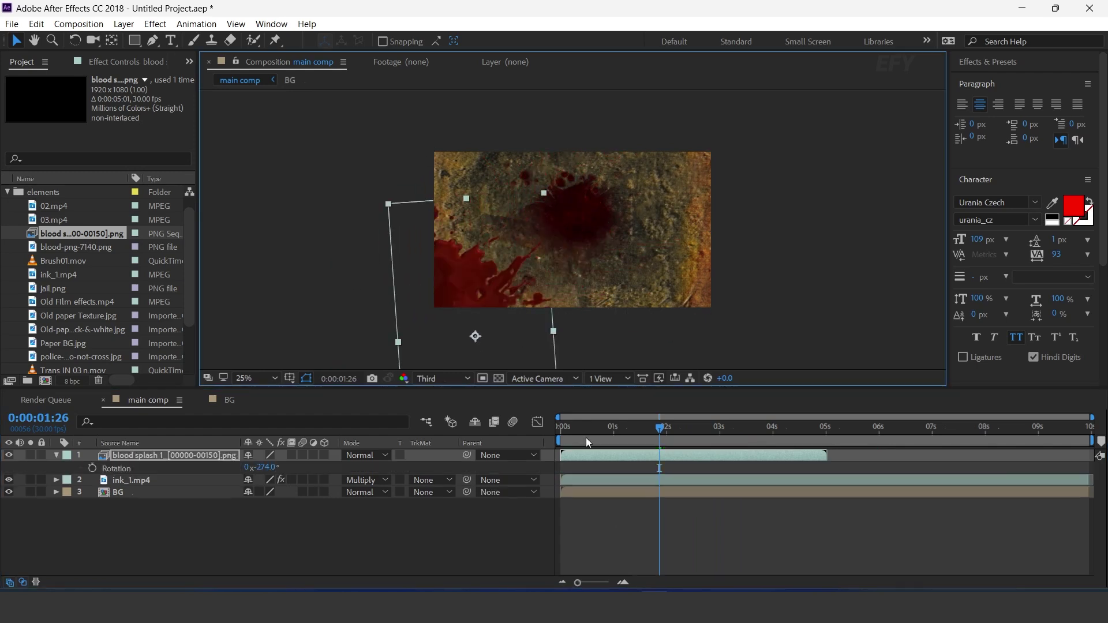
key("Home")
key("space")
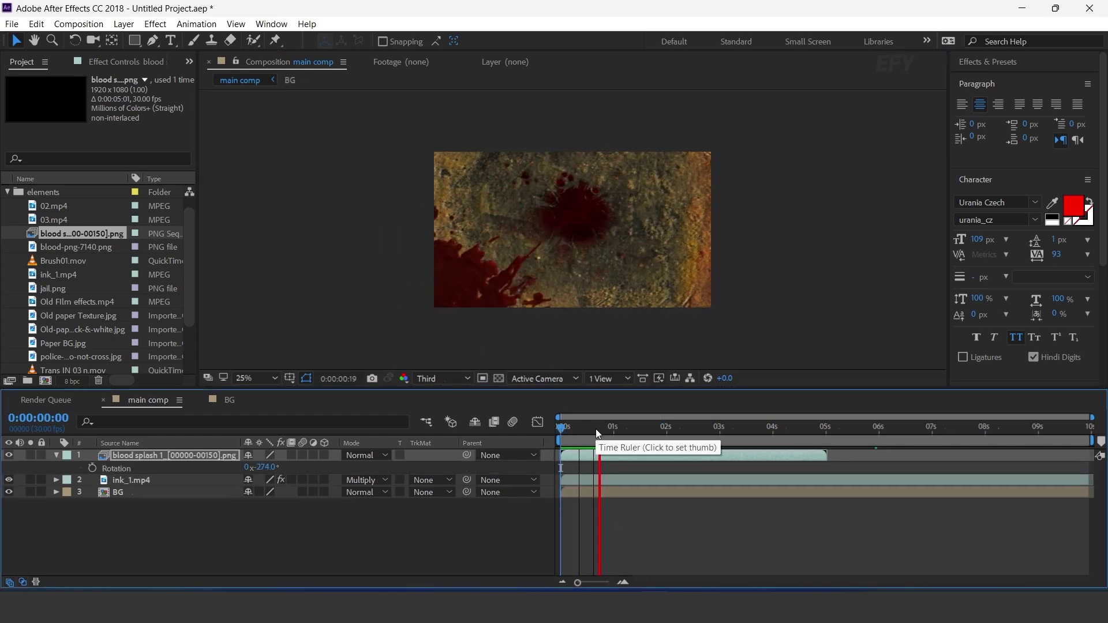
key("space")
left_click_drag(563, 428, 683, 428)
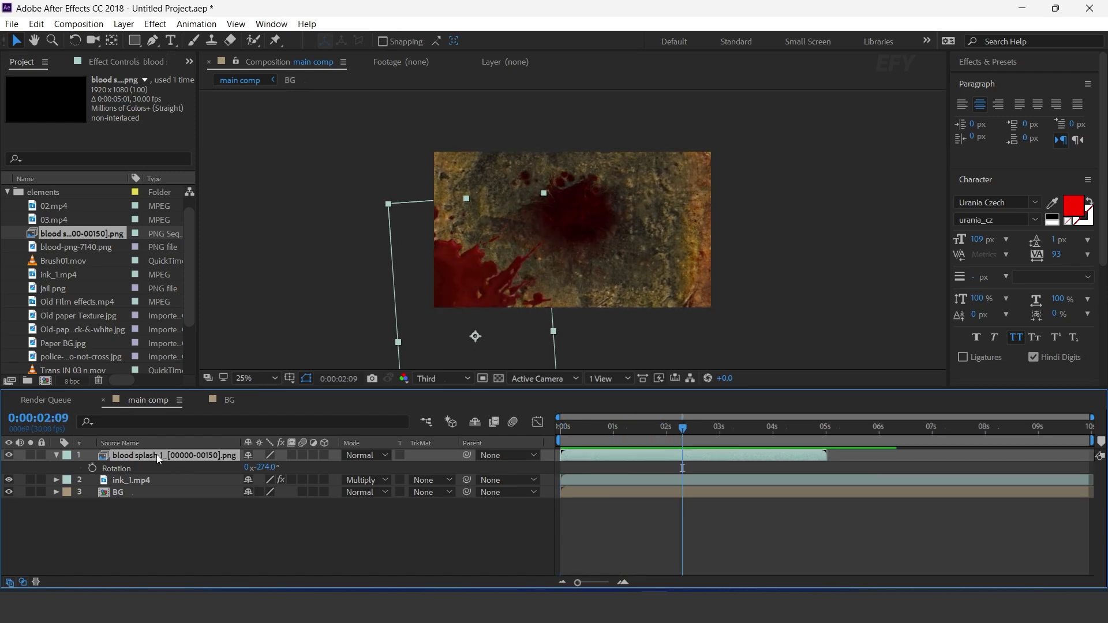
Drive the splash's Rotation with posterizeTime(5);wiggle(2,2), preview it, and collapse the layer
left_click(92, 468, "alt")
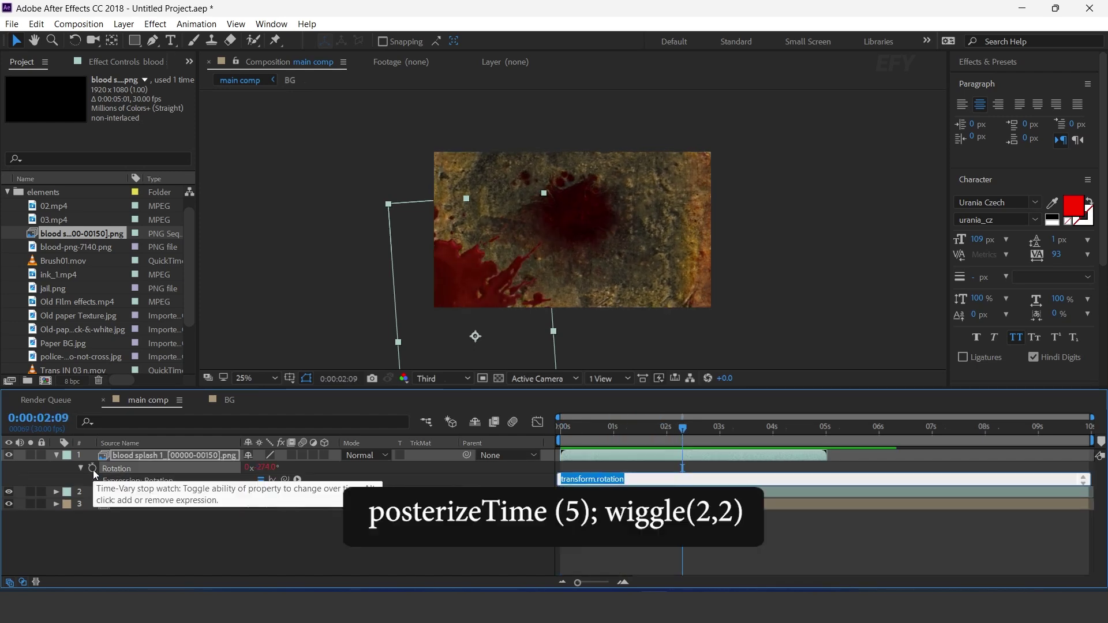
type("posterizeTim")
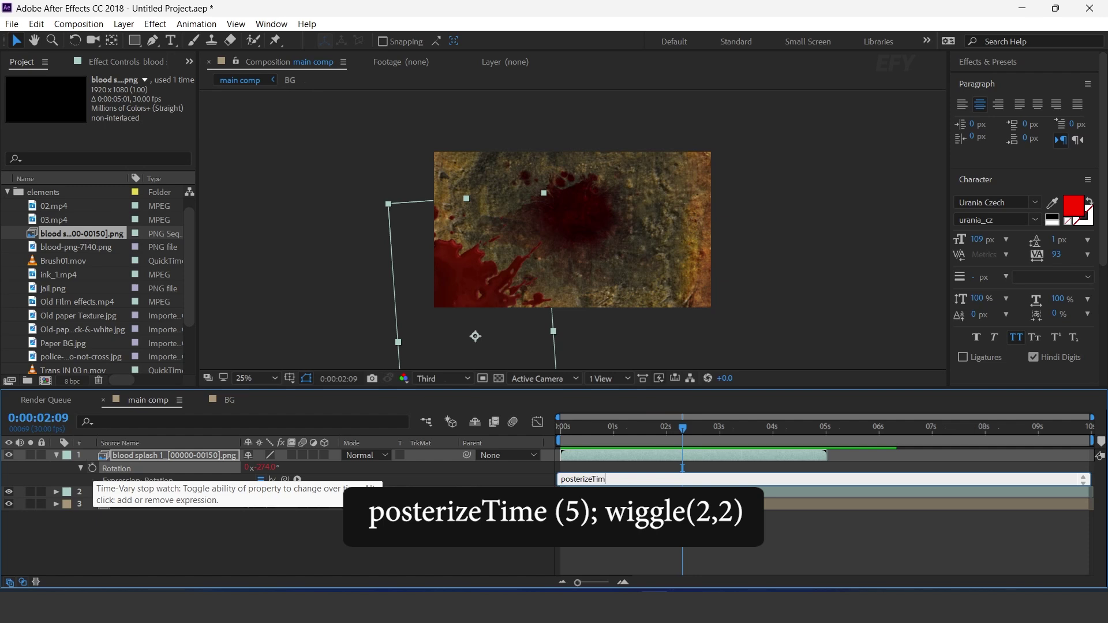
type("e(5);wiggle(2,2")
key("KP_Enter")
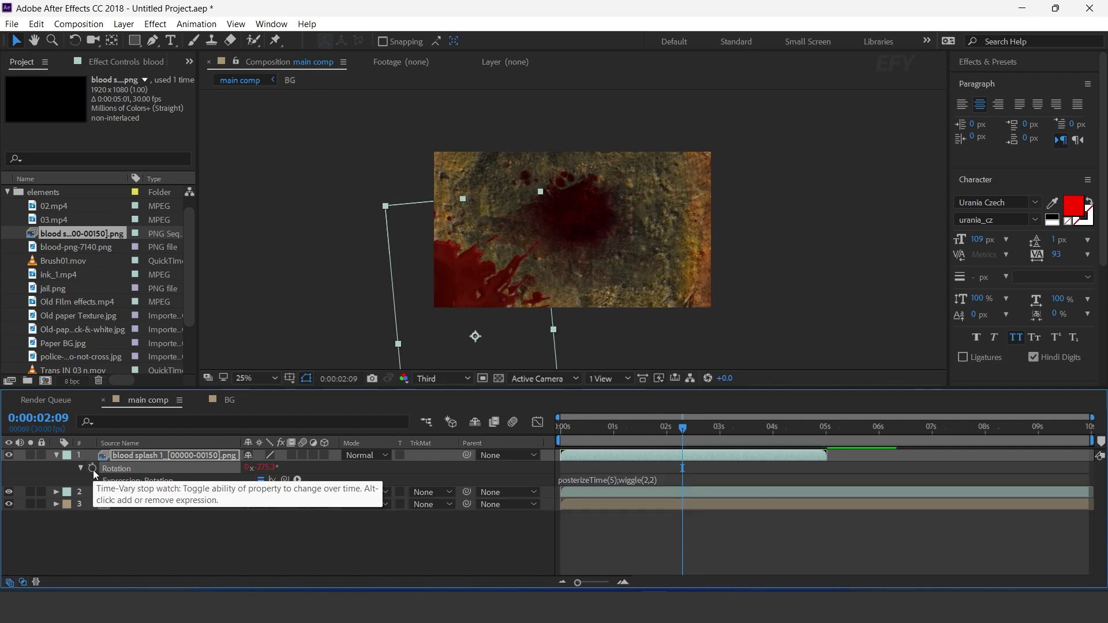
key("space")
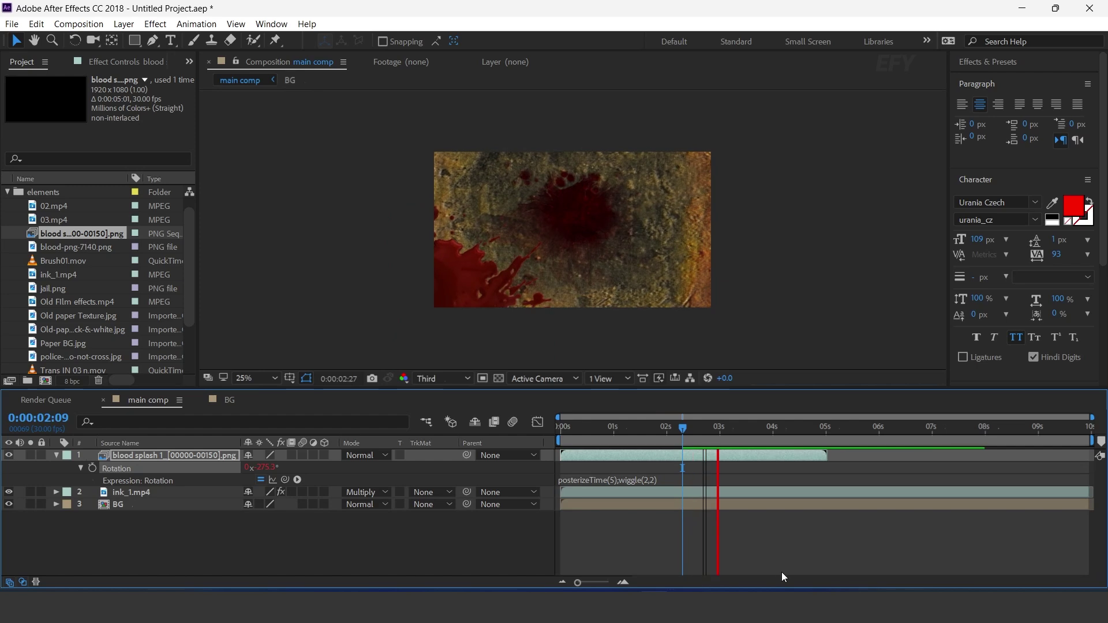
key("space")
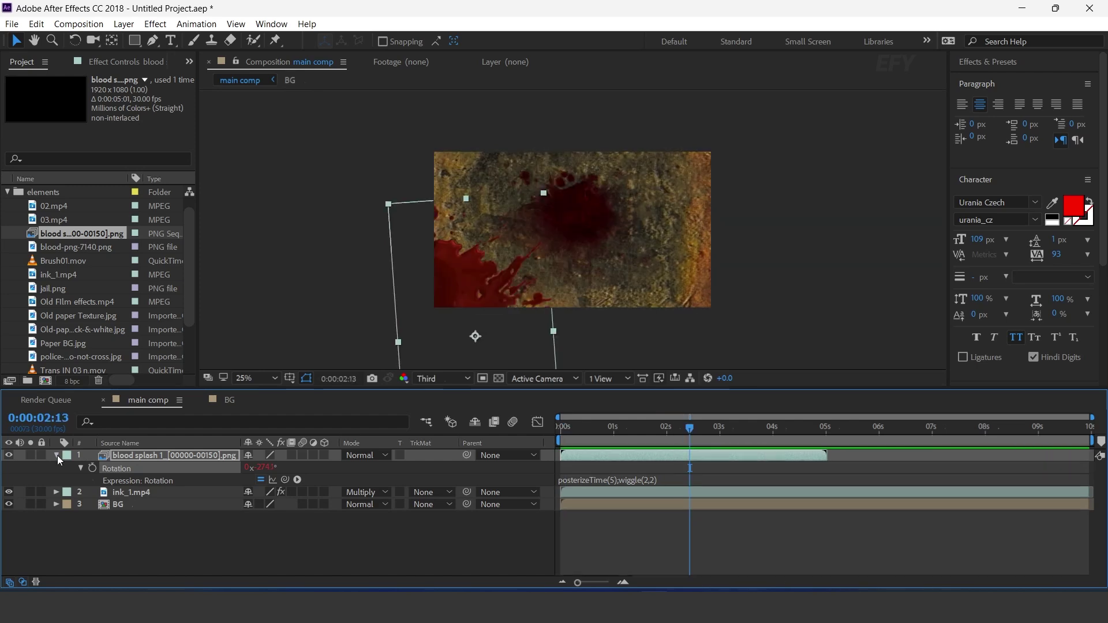
left_click(56, 455)
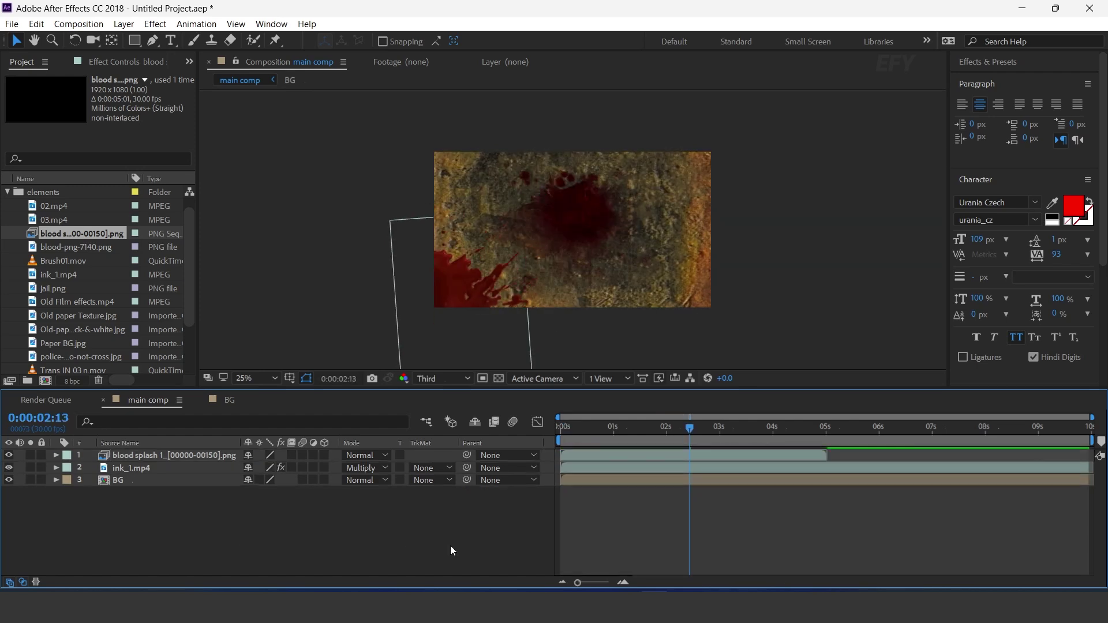
Add Trans IN 03 n.mov as the top layer with Multiply blend mode
scroll(81, 244, "down", 3)
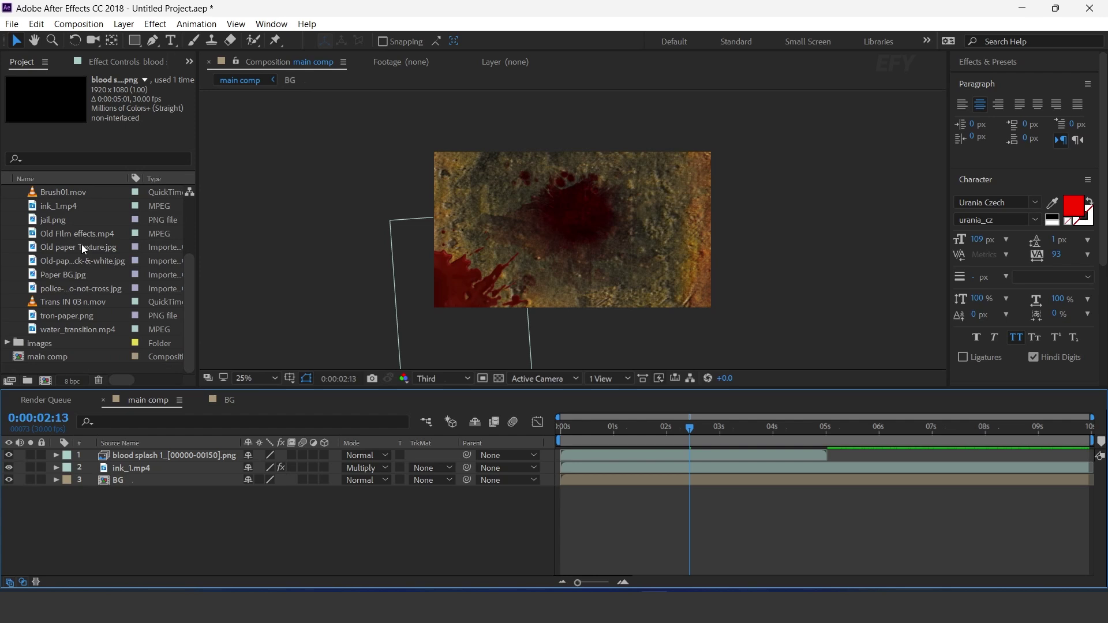
left_click(82, 302)
left_click_drag(34, 304, 165, 454)
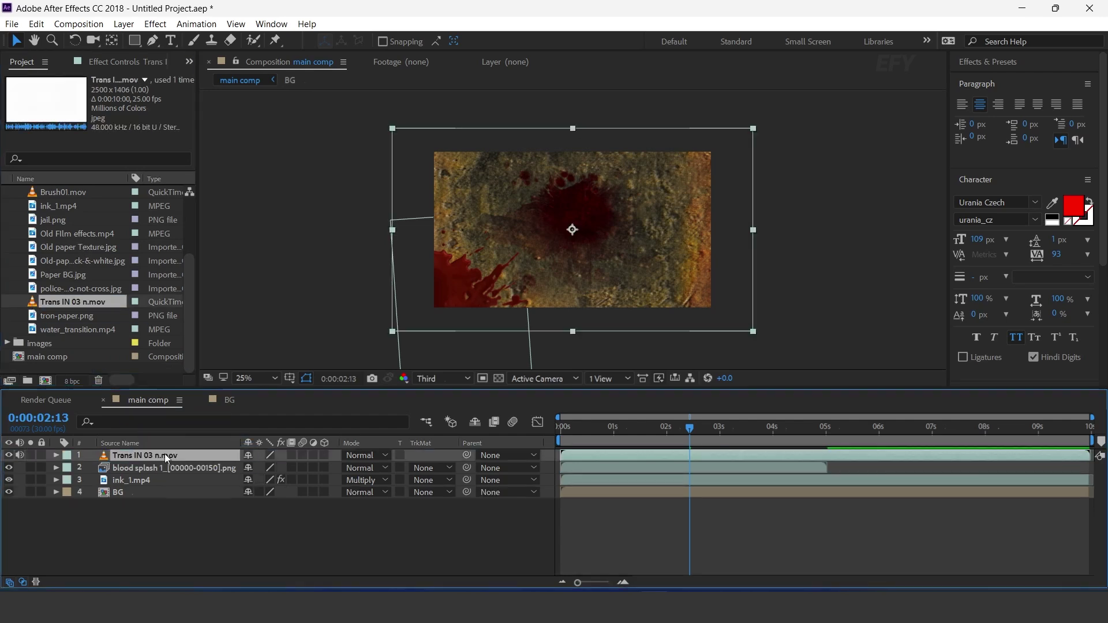
left_click(364, 456)
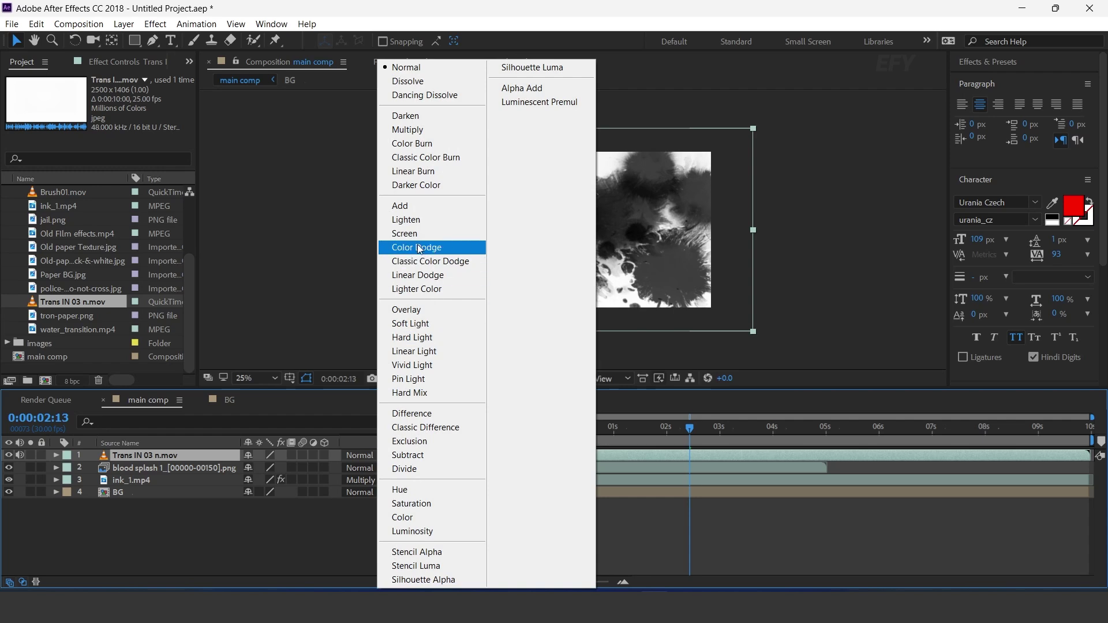
left_click(410, 129)
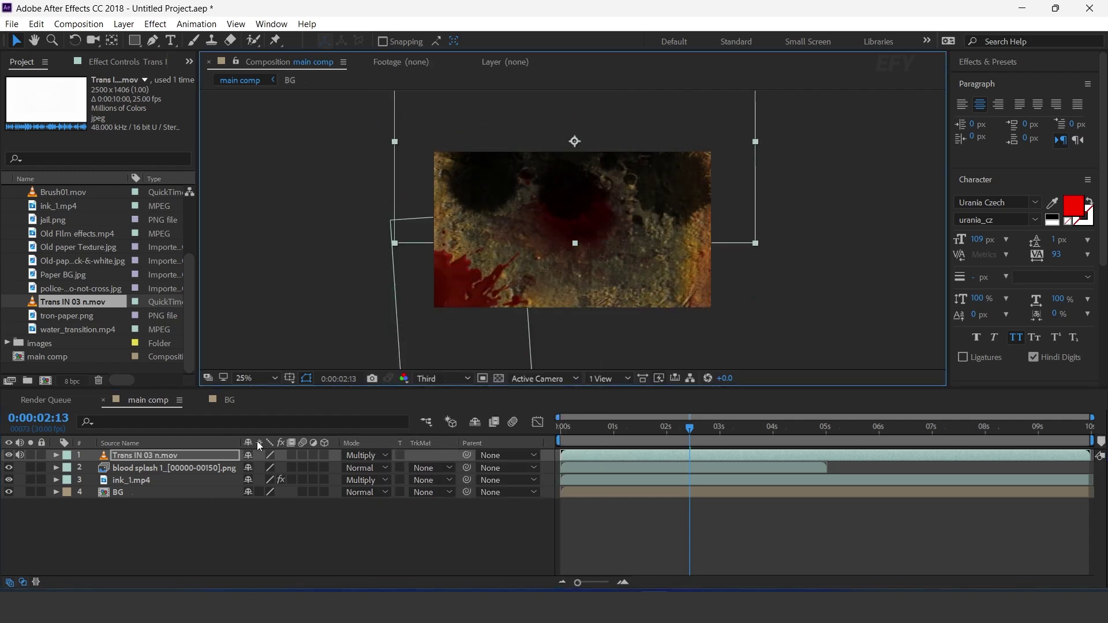
Scale the transition layer down to 71% and nudge it slightly left
key("s")
mouse_move(284, 473)
left_mouse_down()
mouse_move(254, 469)
mouse_move(264, 471)
left_mouse_up()
left_click_drag(541, 185, 535, 184)
Tint the transition layer with Map Black To dark red A10A0A and preview from the start
left_click(133, 457)
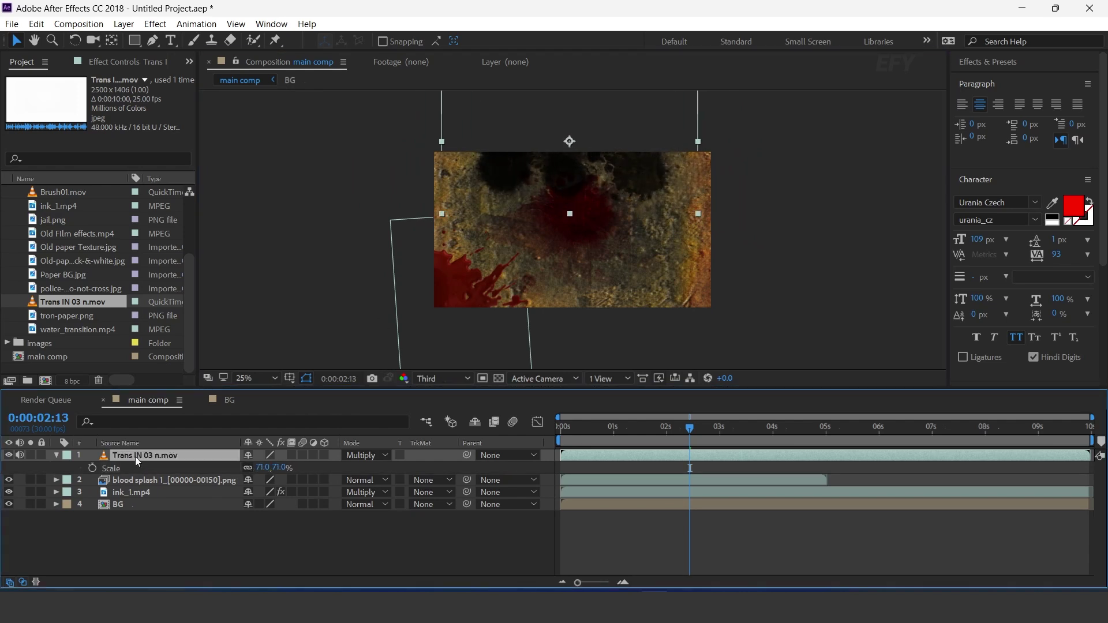
key("ctrl+space")
type("tint")
key("Return")
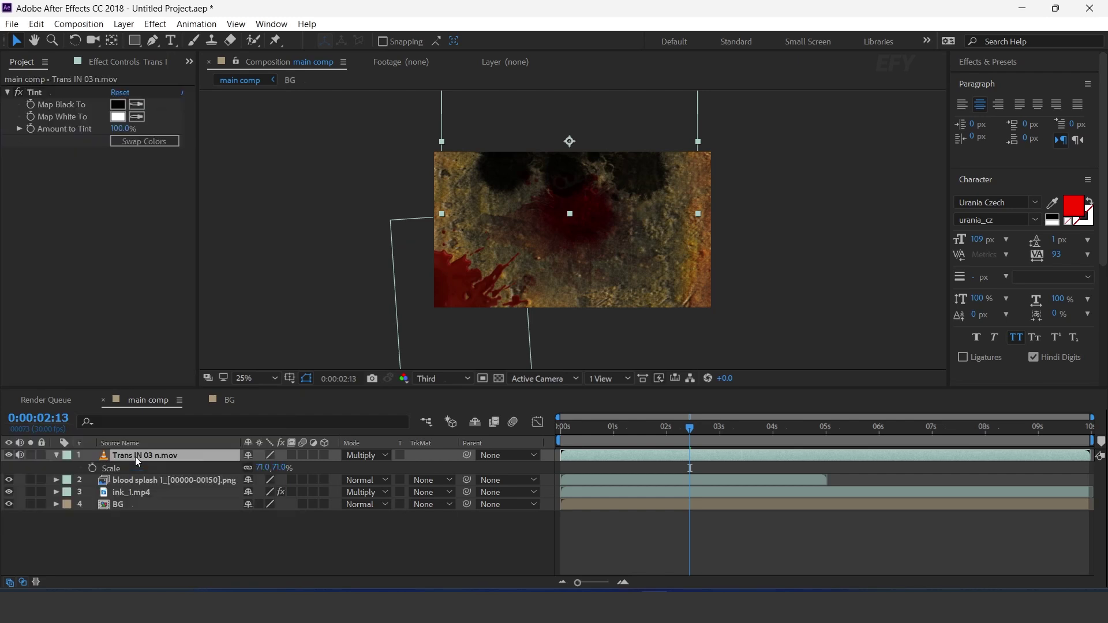
left_click(119, 104)
left_click_drag(198, 351, 207, 351)
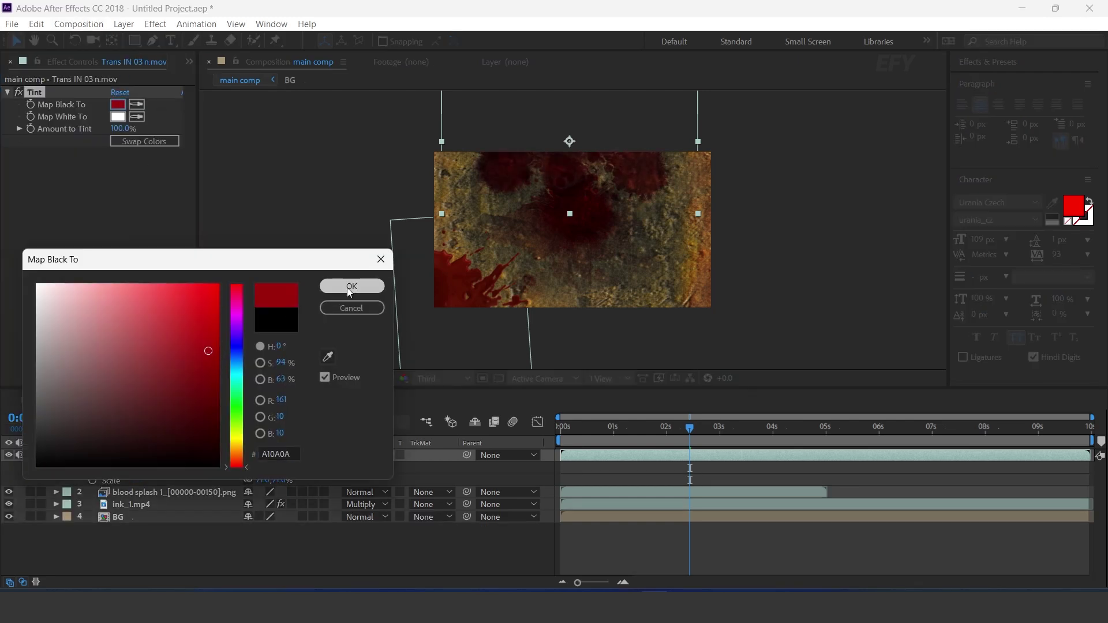
left_click(350, 286)
left_click(563, 427)
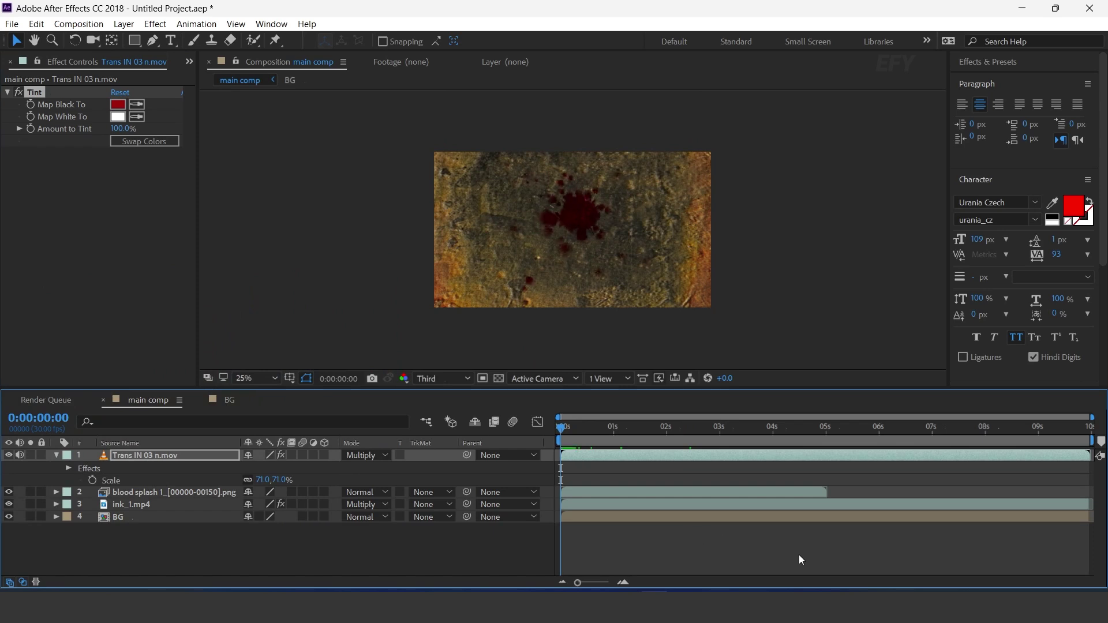
key("space")
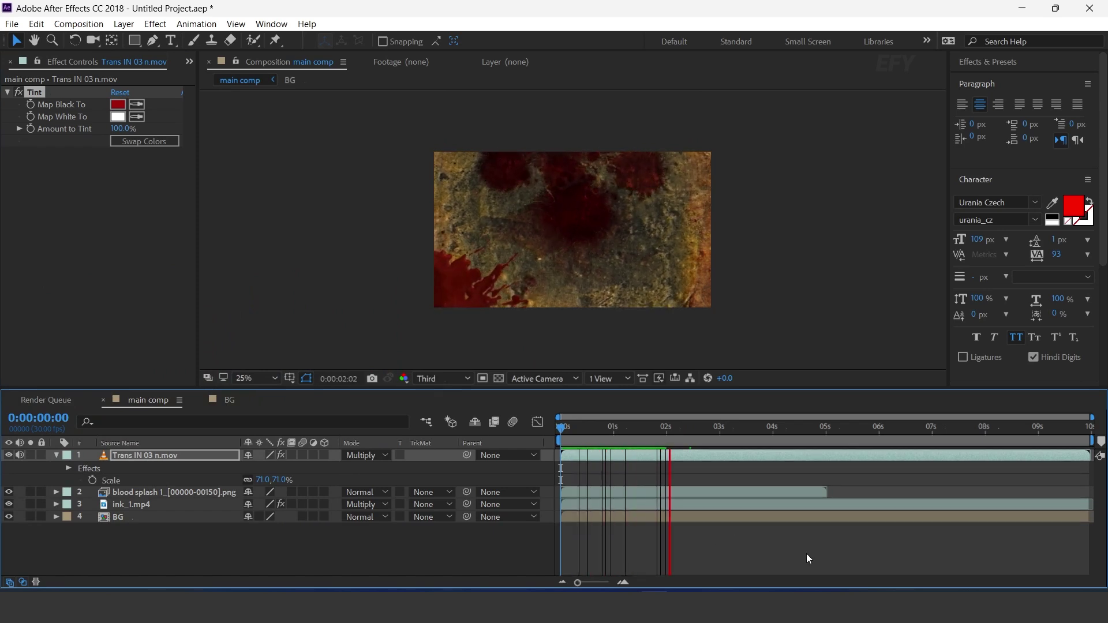
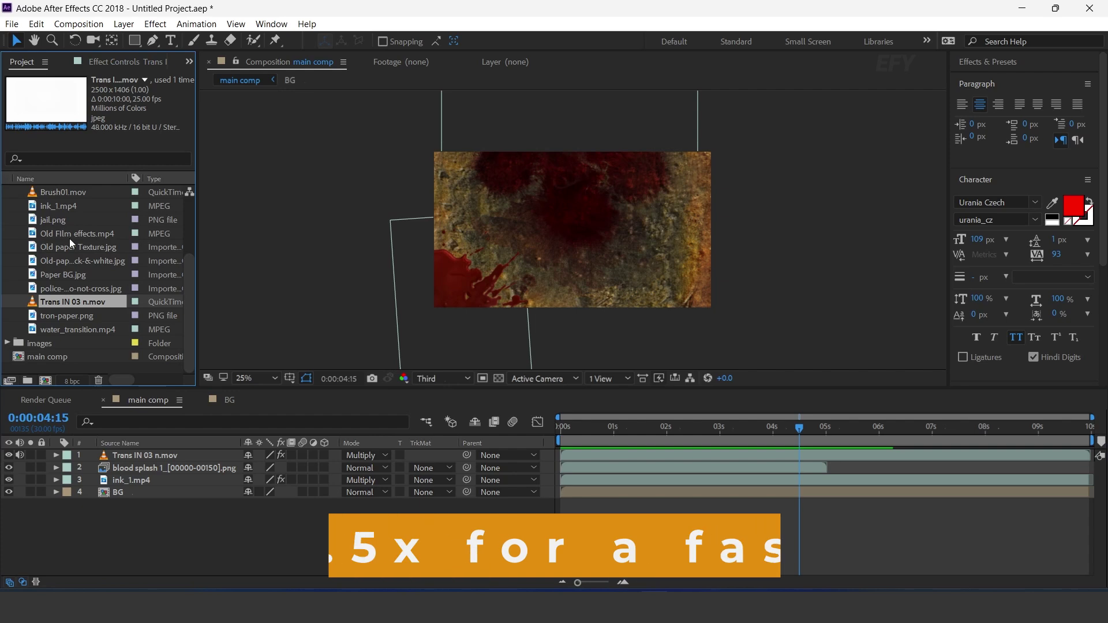
Scroll up in the Project panel to review the main comp's footage
scroll(68, 237, "up", 3)
Create a new 800×900 composition named 'frame 1'
left_click(7, 206)
left_click(54, 365)
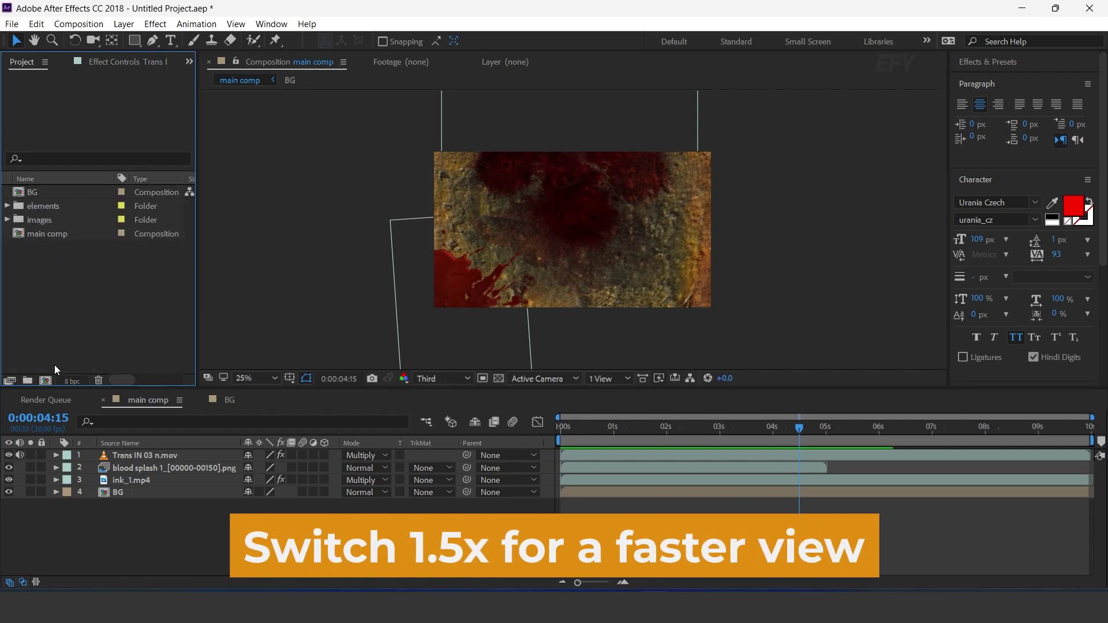
left_click(45, 381)
type("frame 1")
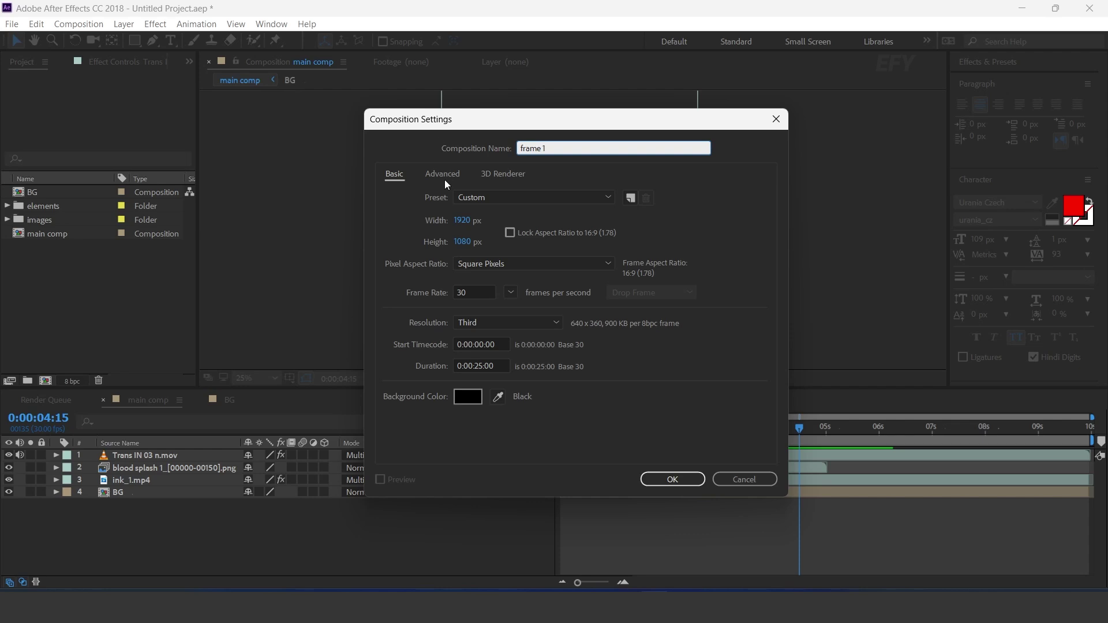
left_click(467, 220)
type("800")
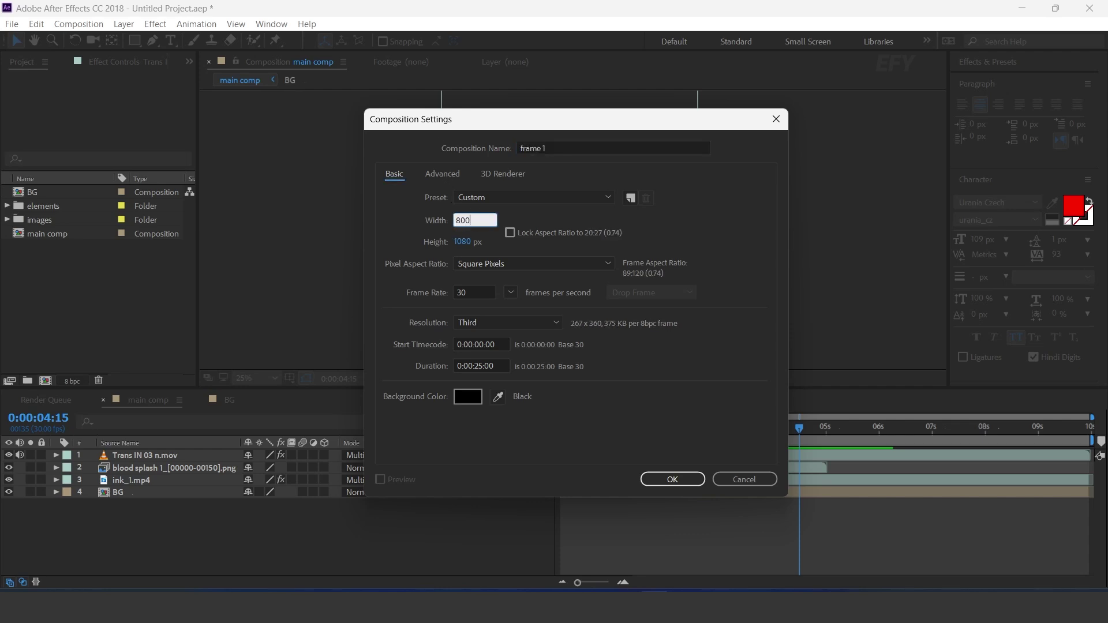
key("Tab")
type("900")
key("Return")
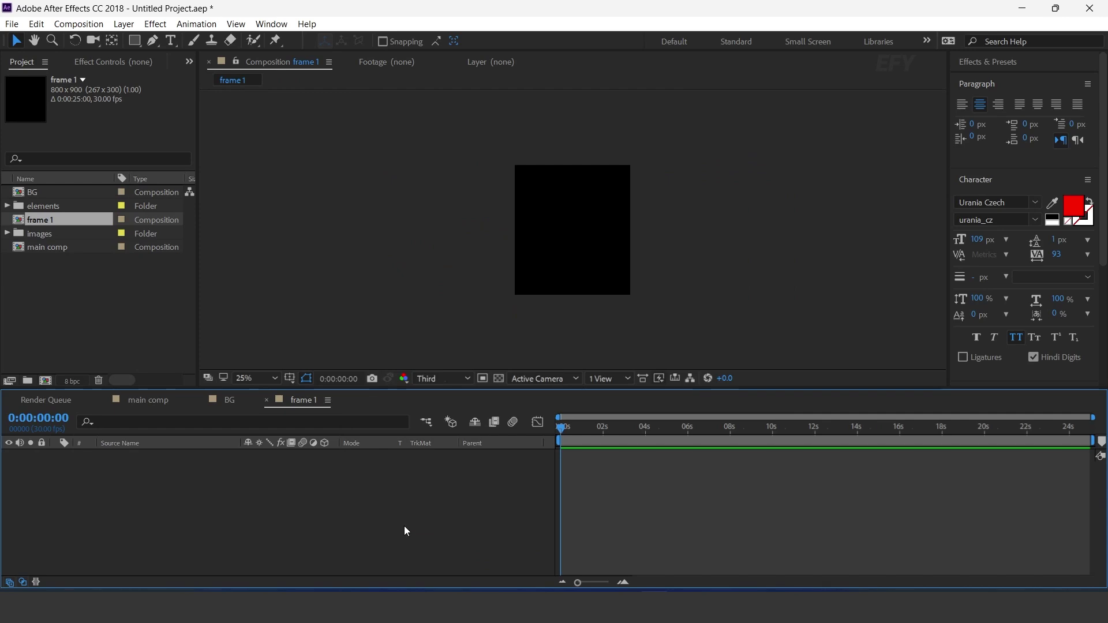
Fill the comp with a white rectangle and draw an inner rectangle in its upper area
double_click(133, 40)
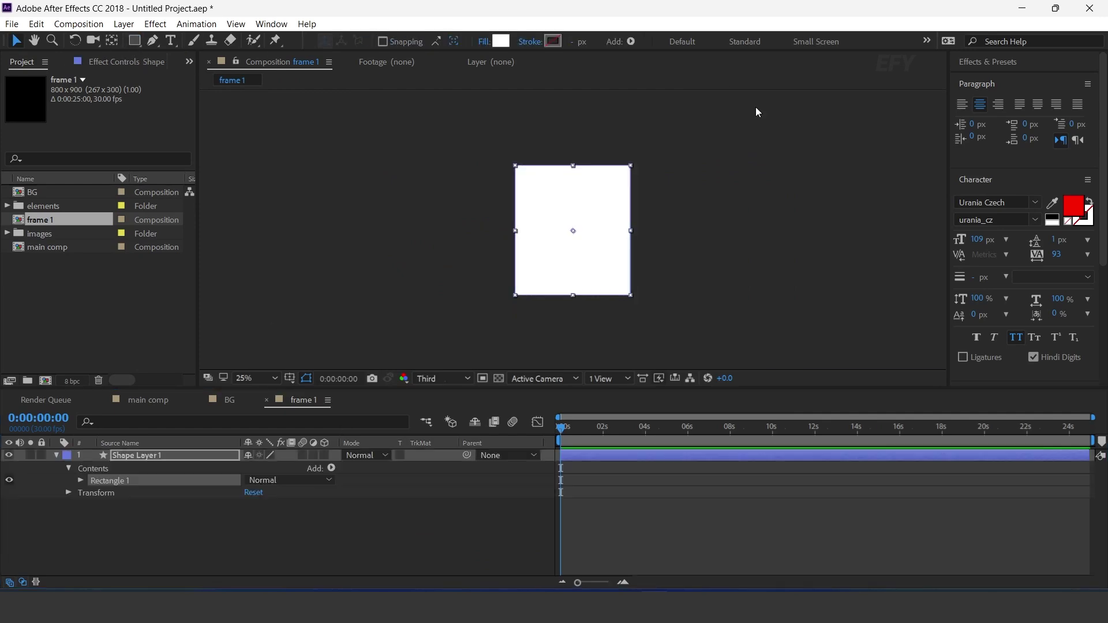
left_click(56, 455)
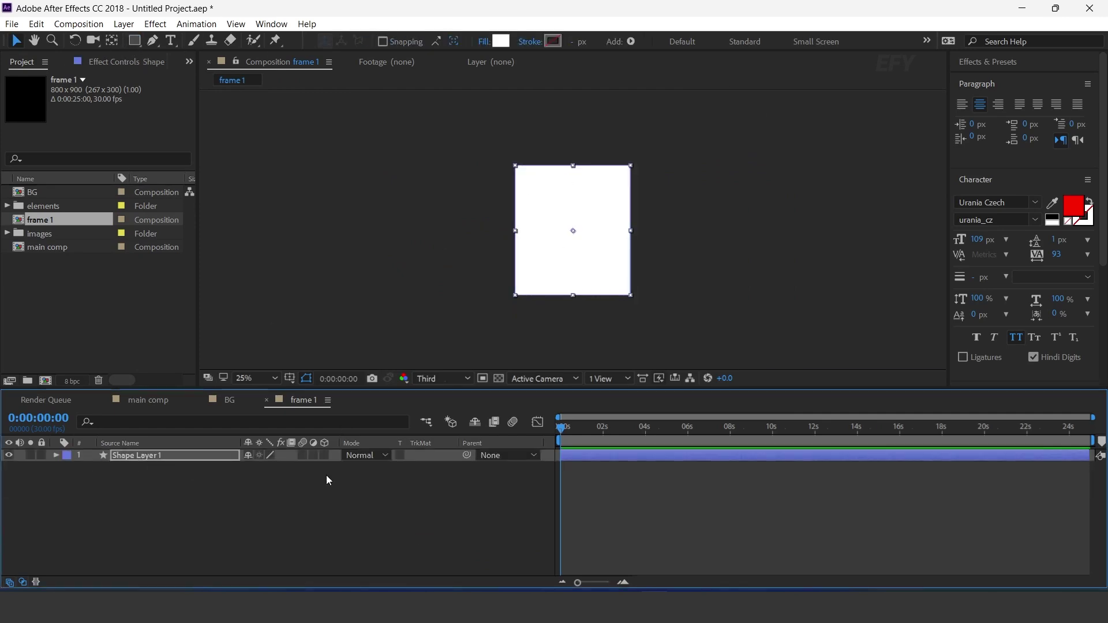
key("period")
left_click(400, 522)
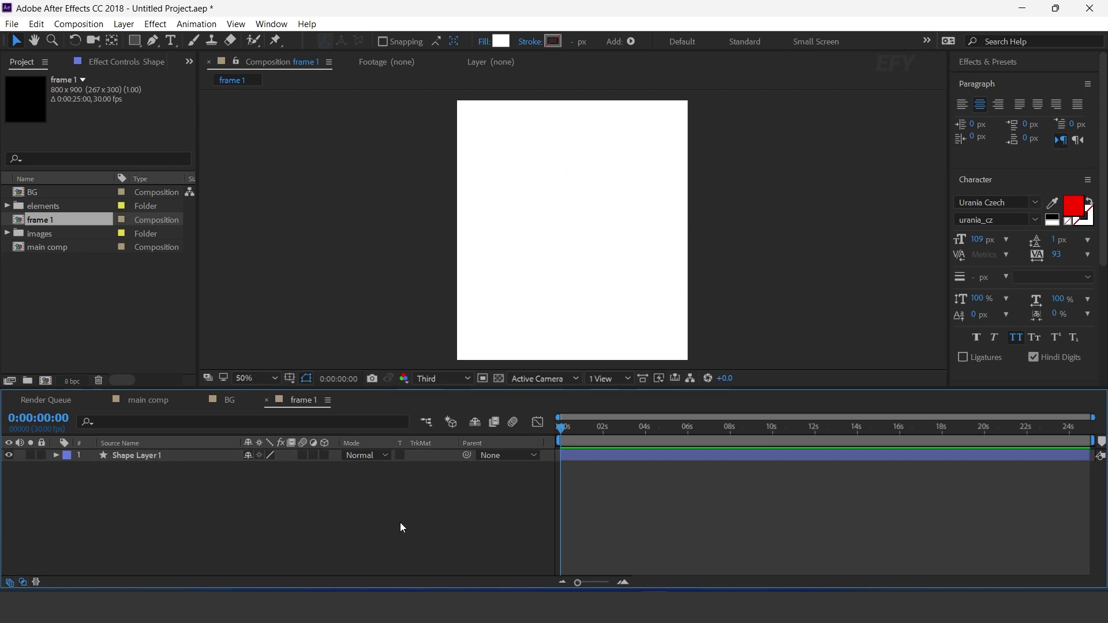
left_click(134, 41)
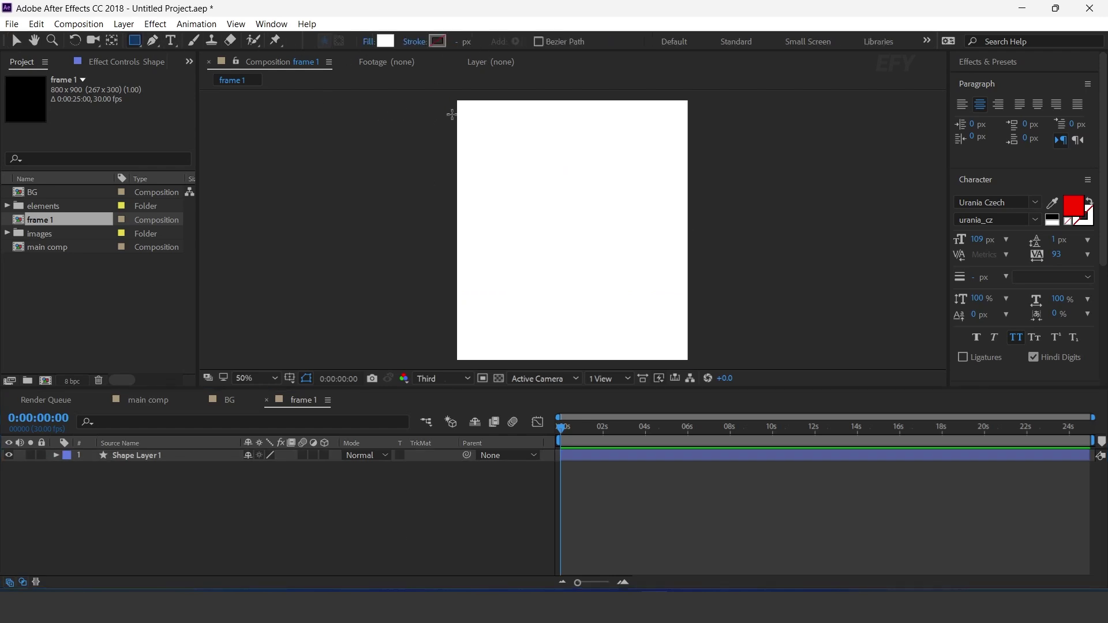
left_click_drag(466, 110, 679, 323)
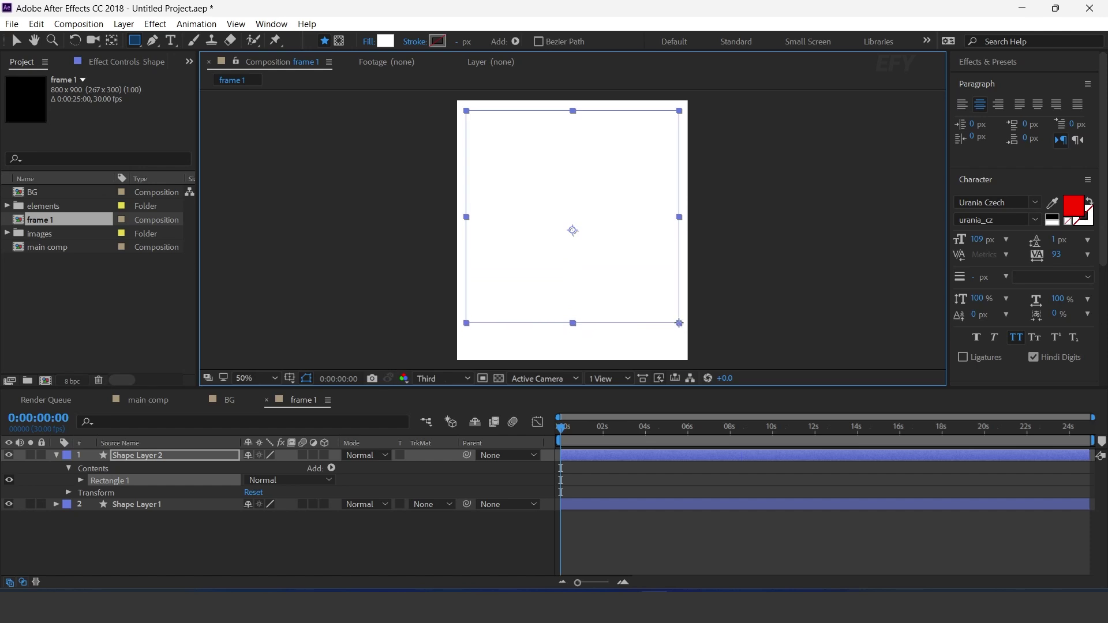
scroll(682, 260, "down", 2)
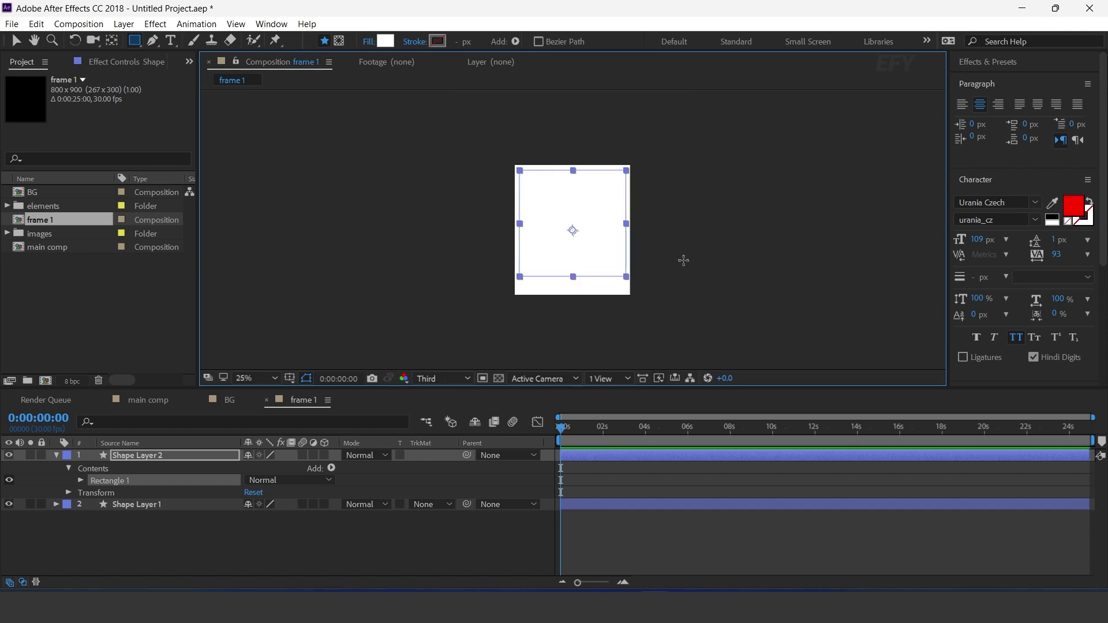
scroll(682, 260, "up", 2)
left_click(56, 455)
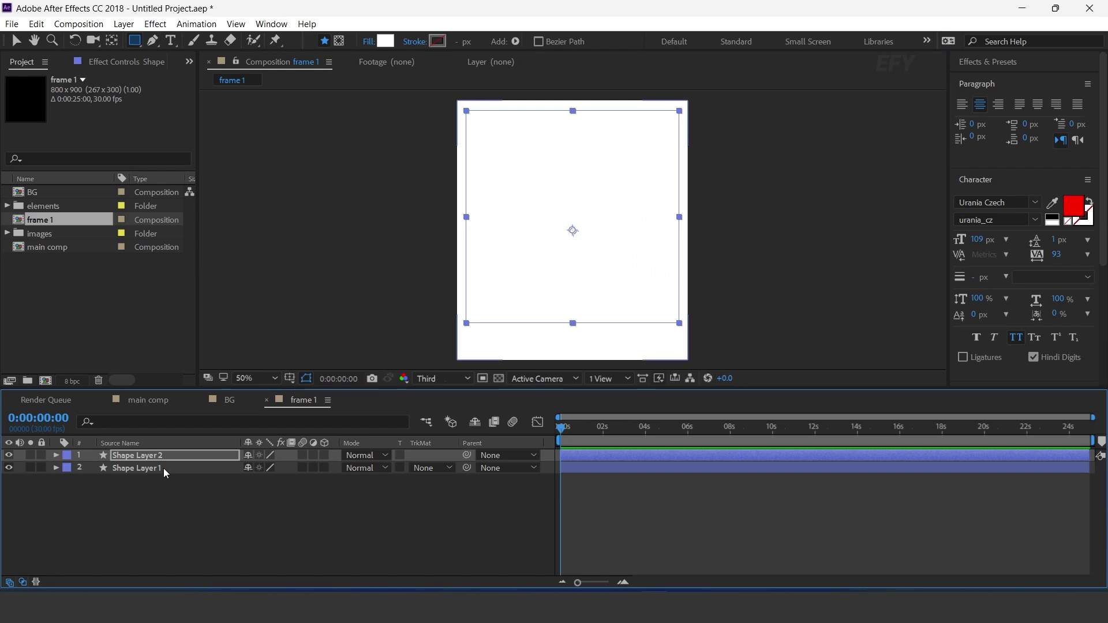
Cut the inner rectangle out with an Alpha Inverted track matte, then close frame 1
left_click(166, 468)
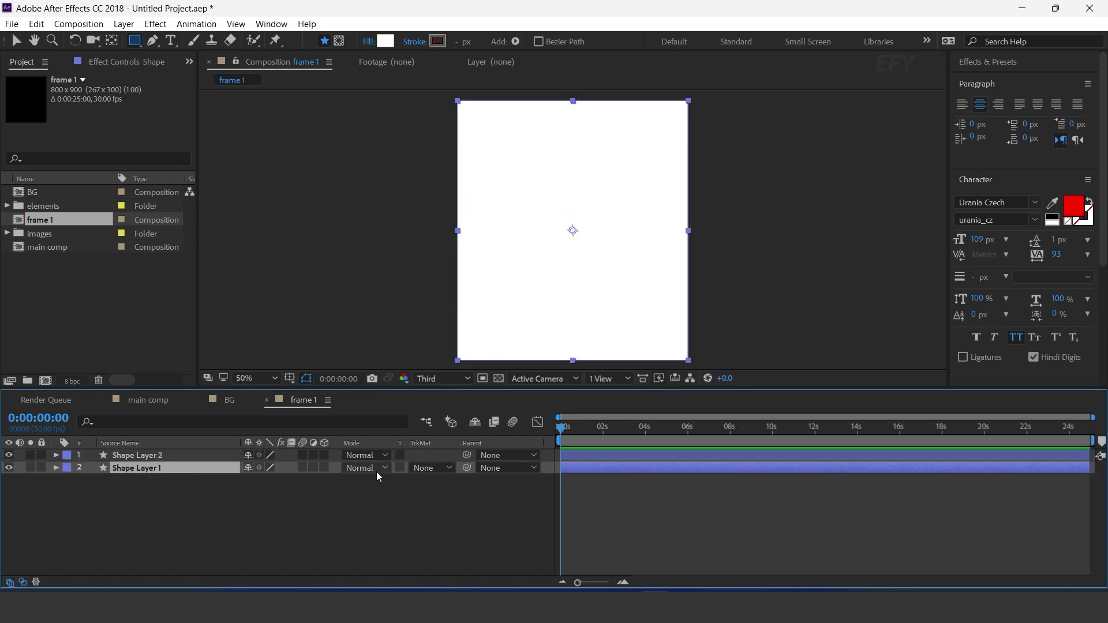
left_click(431, 468)
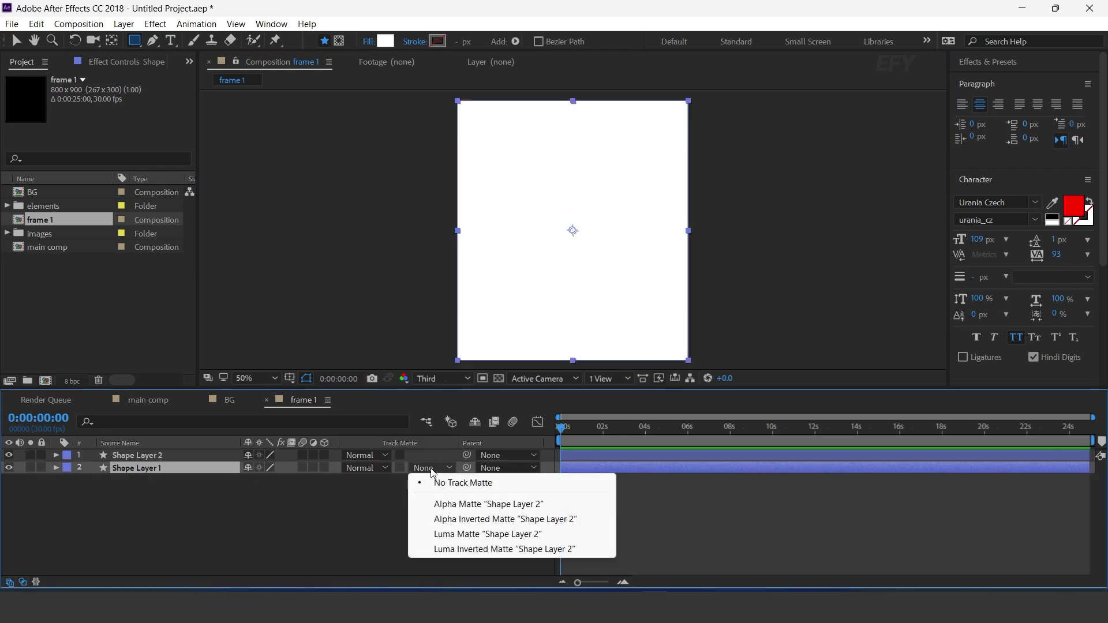
left_click(482, 519)
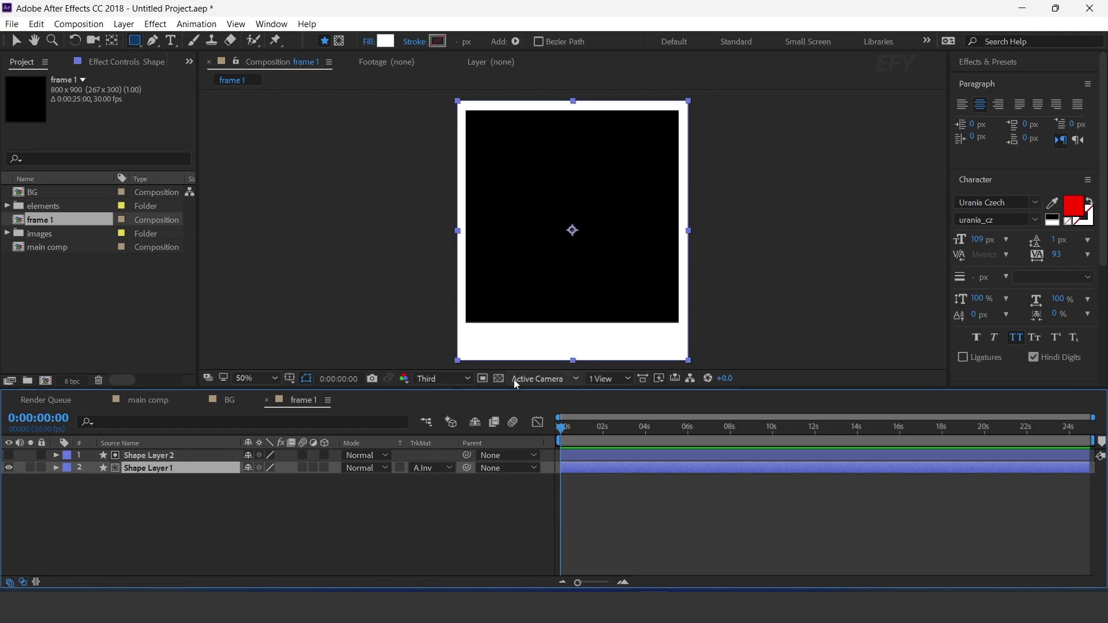
left_click(499, 378)
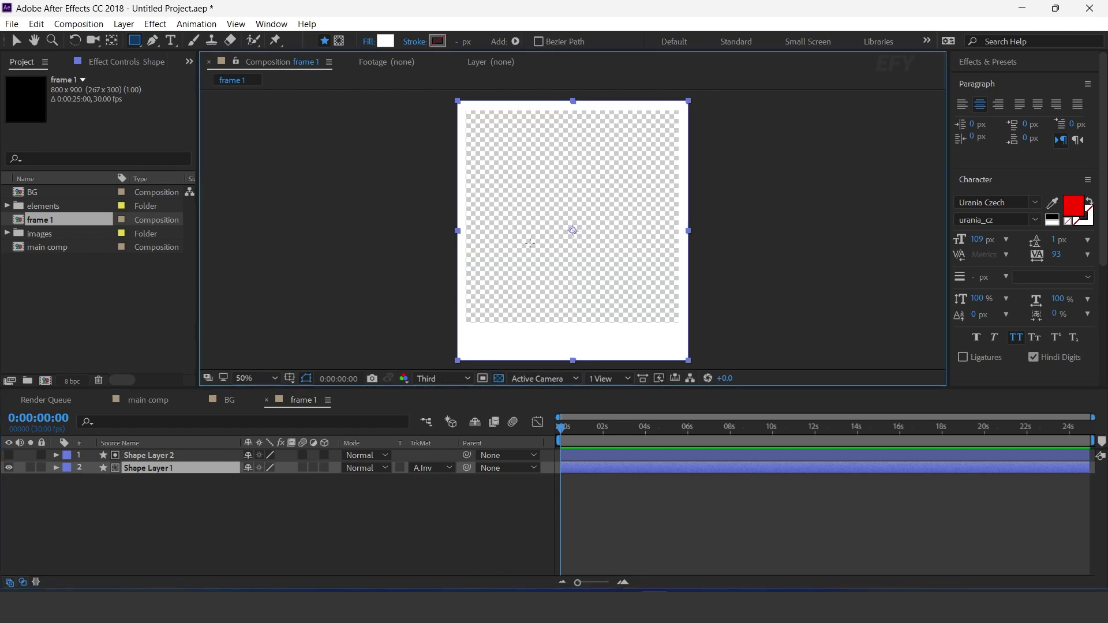
left_click(266, 399)
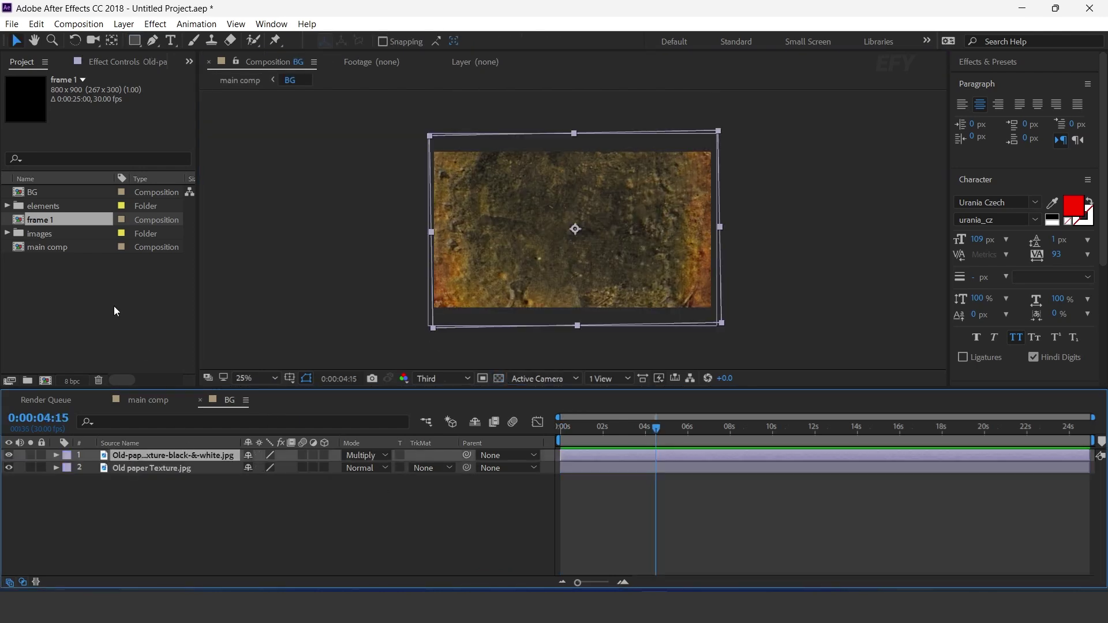
Create a new composition named 'placeholder 1'
left_click(46, 381)
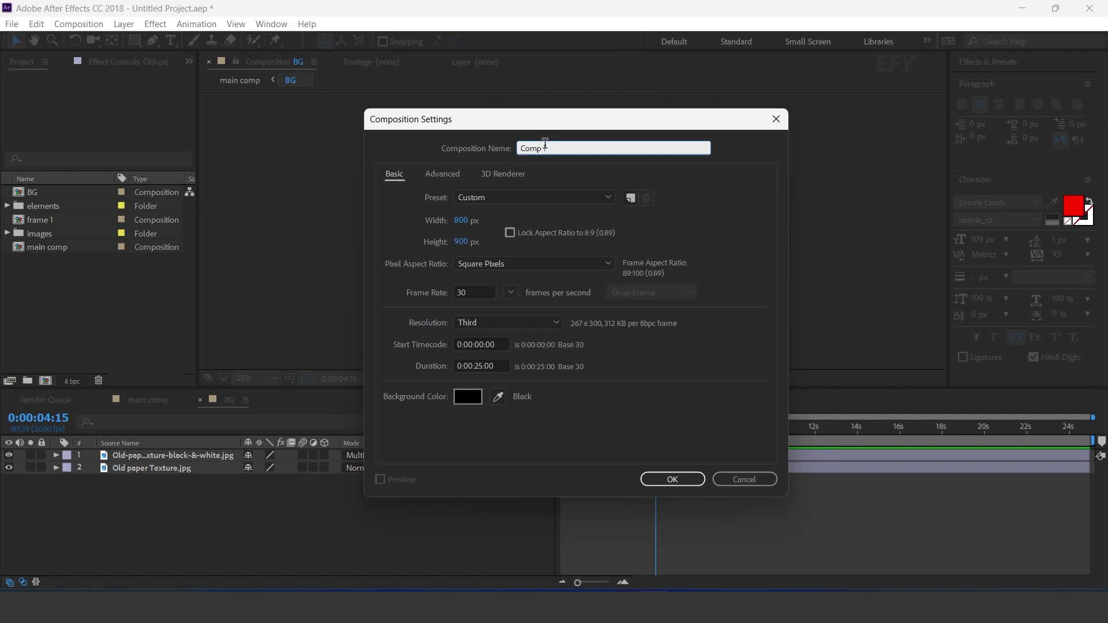
left_click_drag(544, 148, 479, 153)
type("placeholder 1")
key("Return")
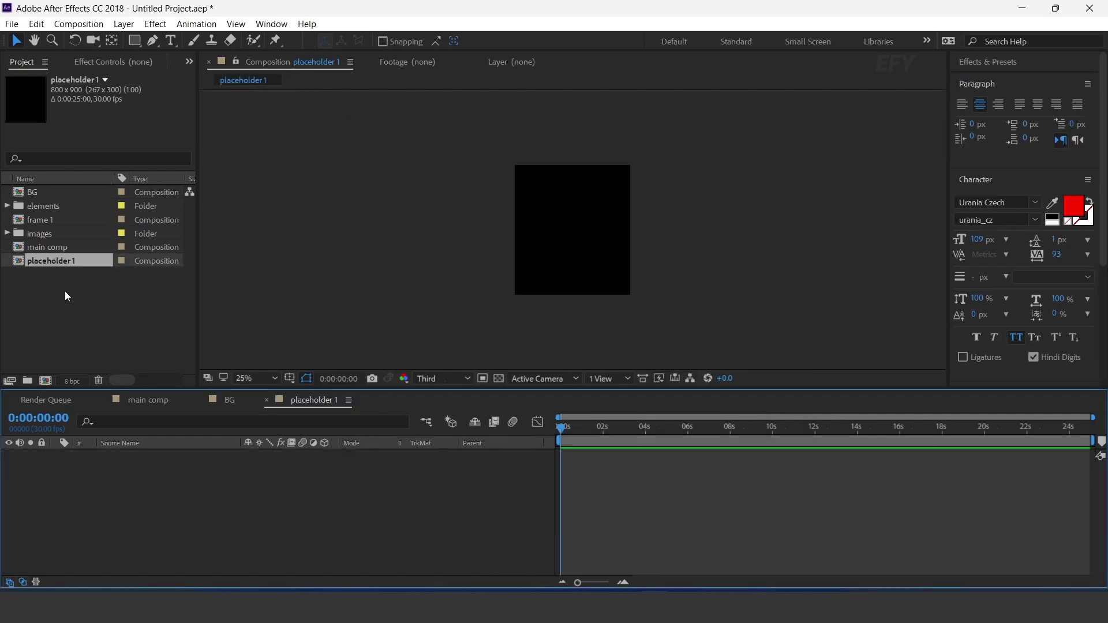
Add frame 1 and the family photo, scaling the photo to 92% and raising it into the window
left_click_drag(57, 221, 148, 538)
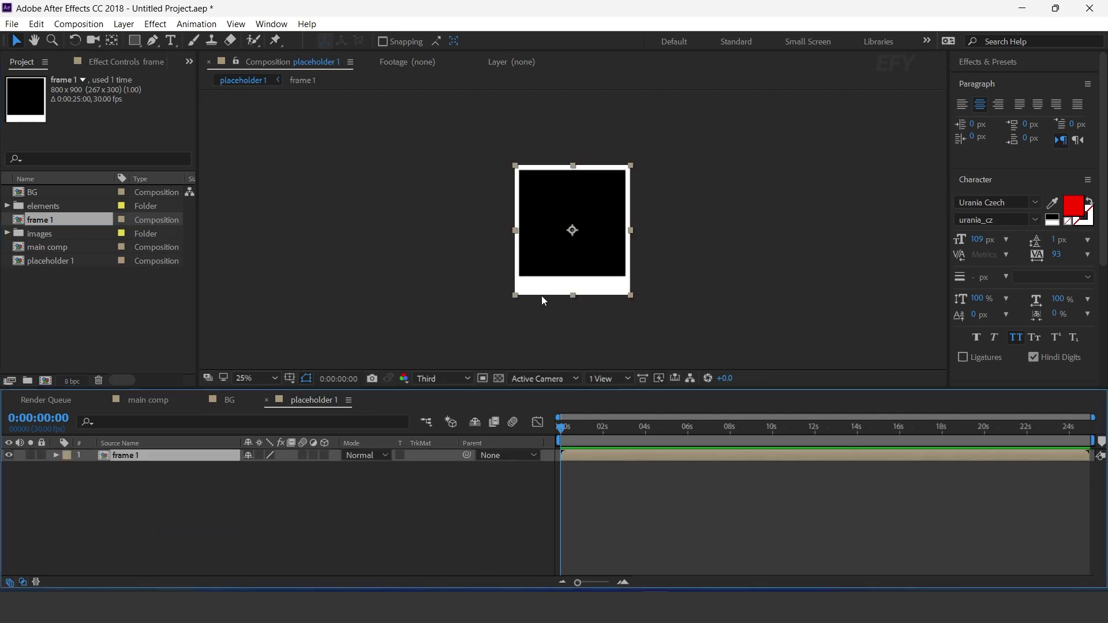
left_click(70, 317)
left_click(7, 234)
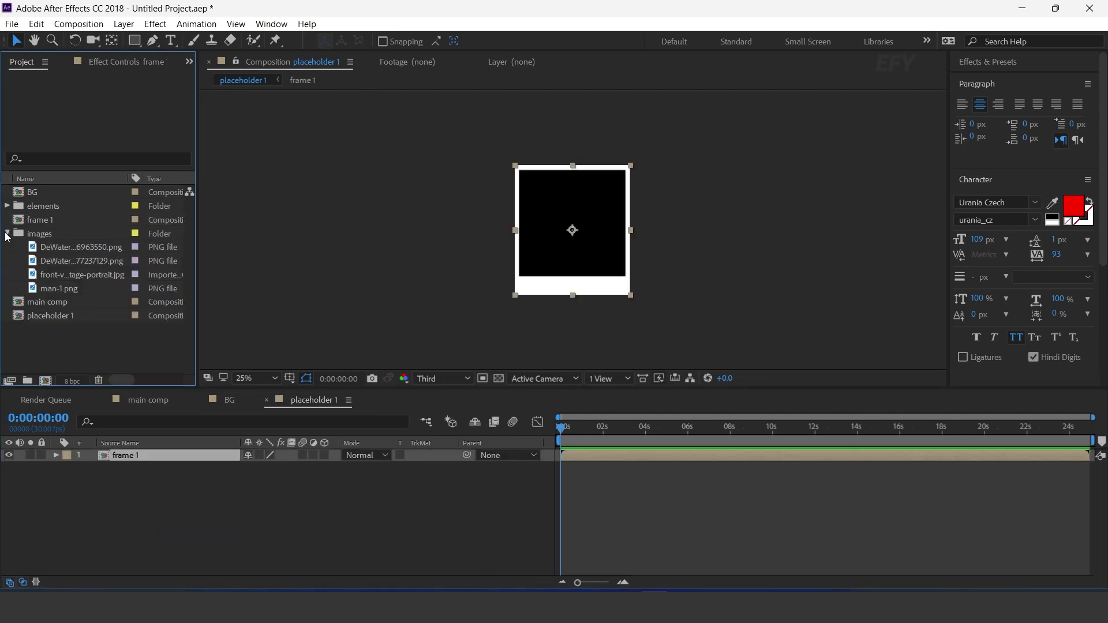
left_click_drag(91, 251, 227, 535)
scroll(312, 358, "up", 2)
key("s")
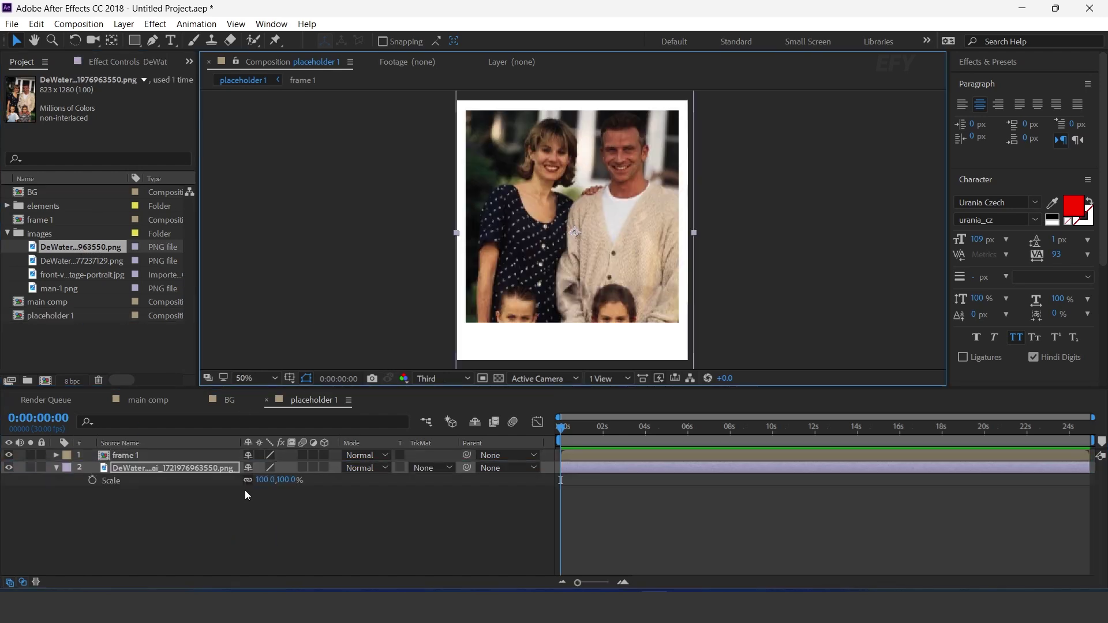
left_click_drag(290, 480, 281, 480)
left_click_drag(575, 238, 569, 221)
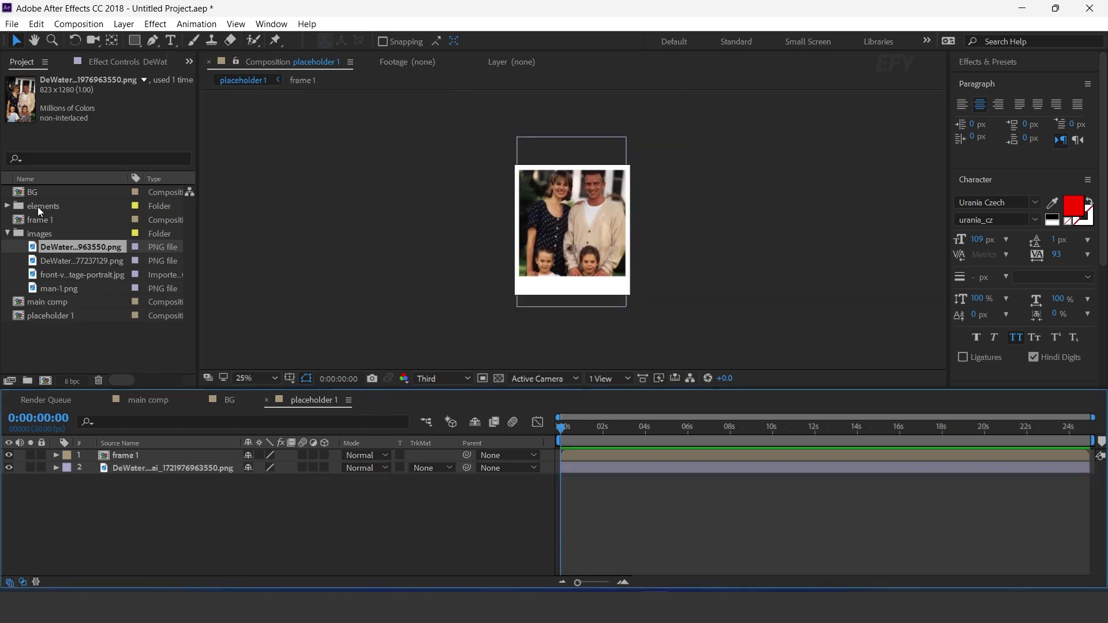
left_click(40, 209)
left_click(7, 207)
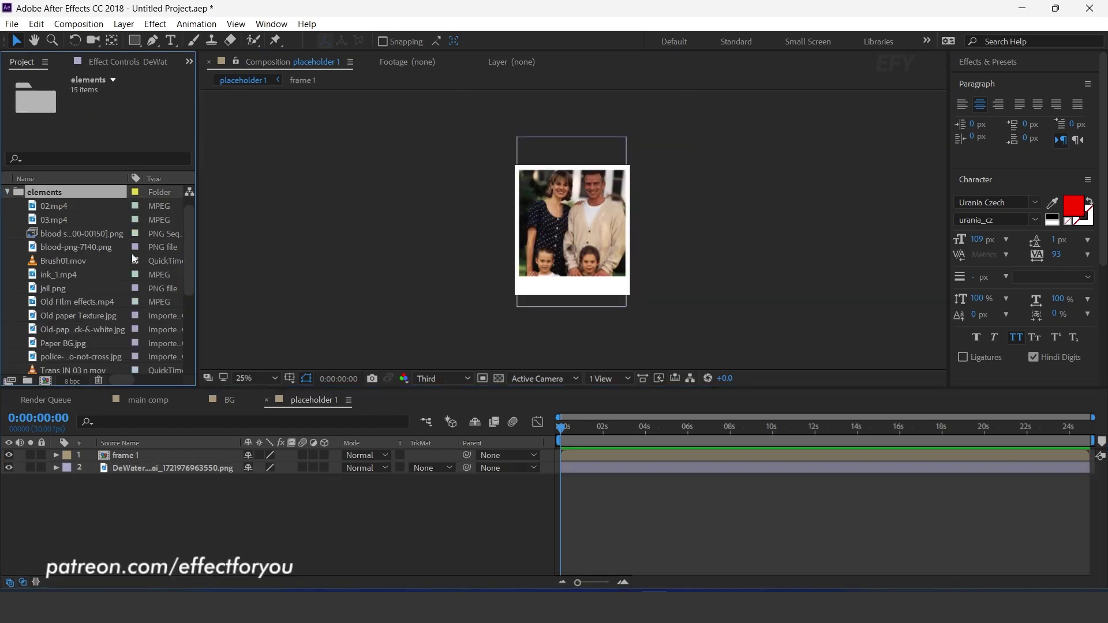
Add Paper BG.jpg and set its track matte to Alpha Matte 'frame 1'
scroll(84, 274, "down", 3)
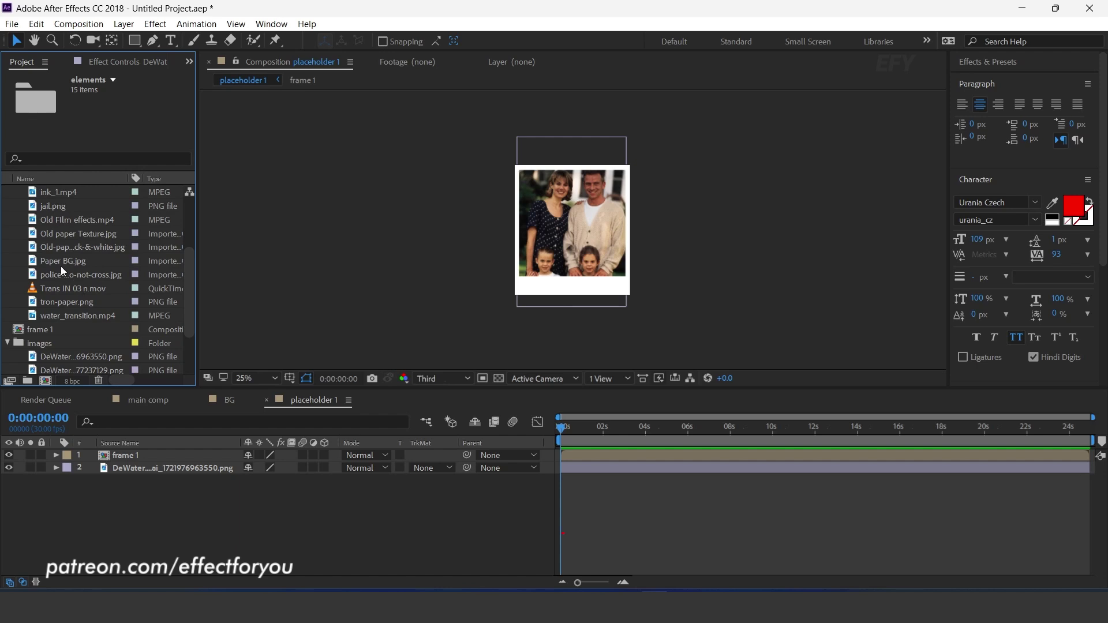
left_click_drag(61, 265, 125, 457)
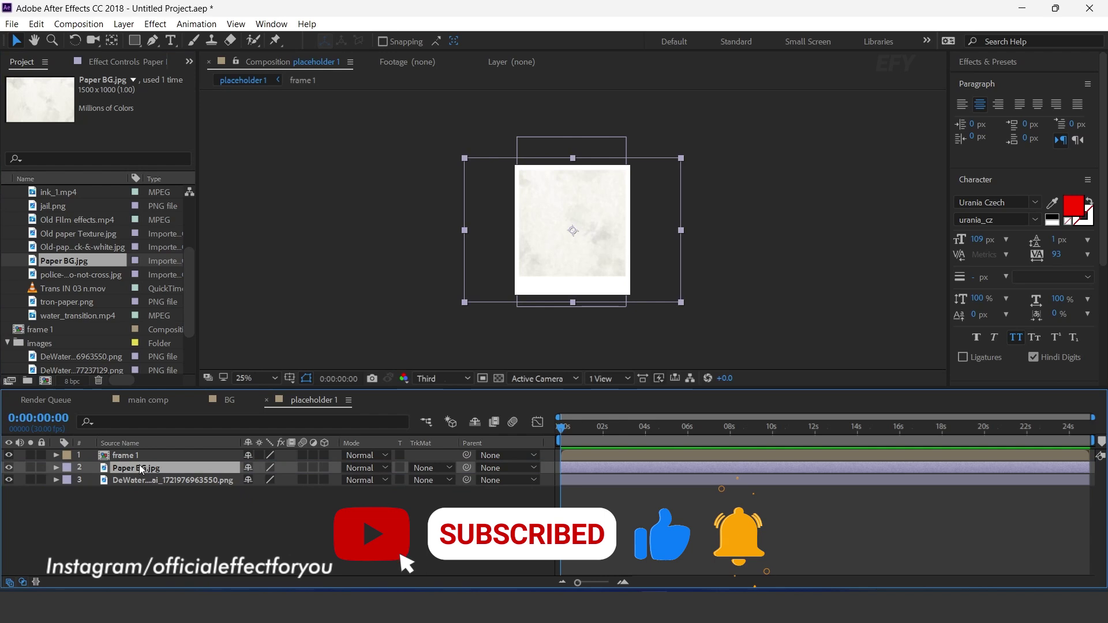
left_click(430, 467)
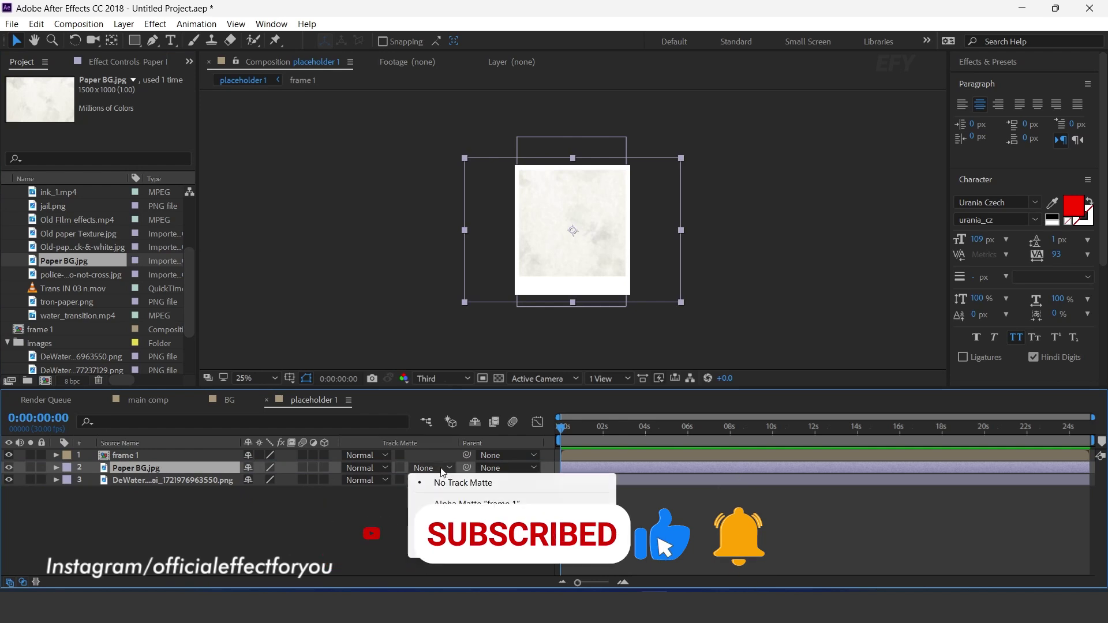
left_click(466, 503)
scroll(645, 231, "up", 2)
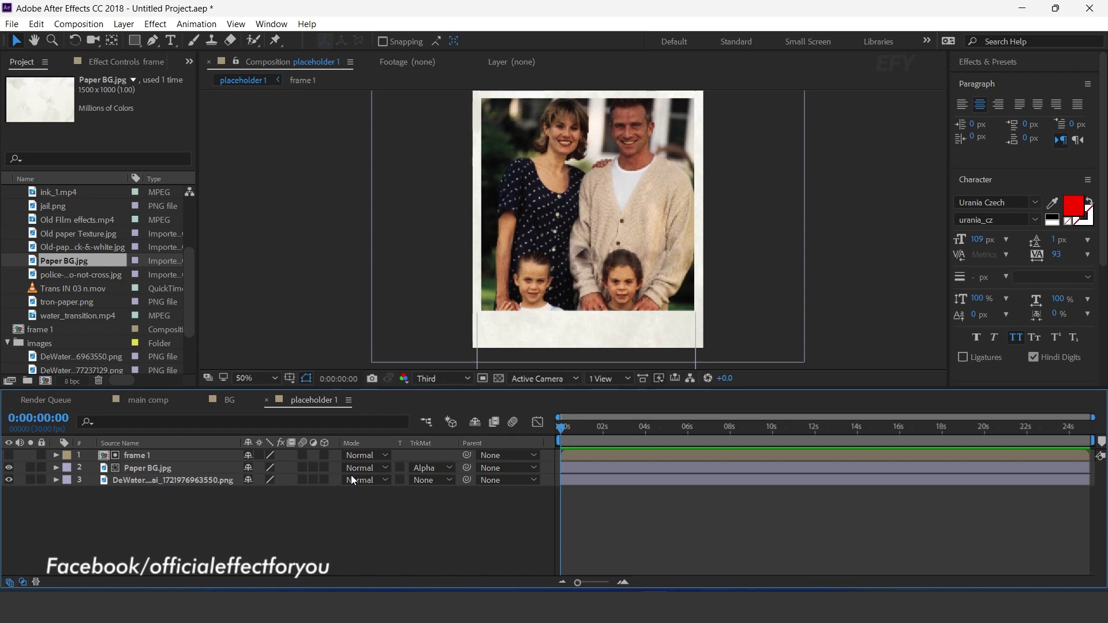
Add a red MISSING caption with the Type tool and close placeholder 1
left_click(171, 42)
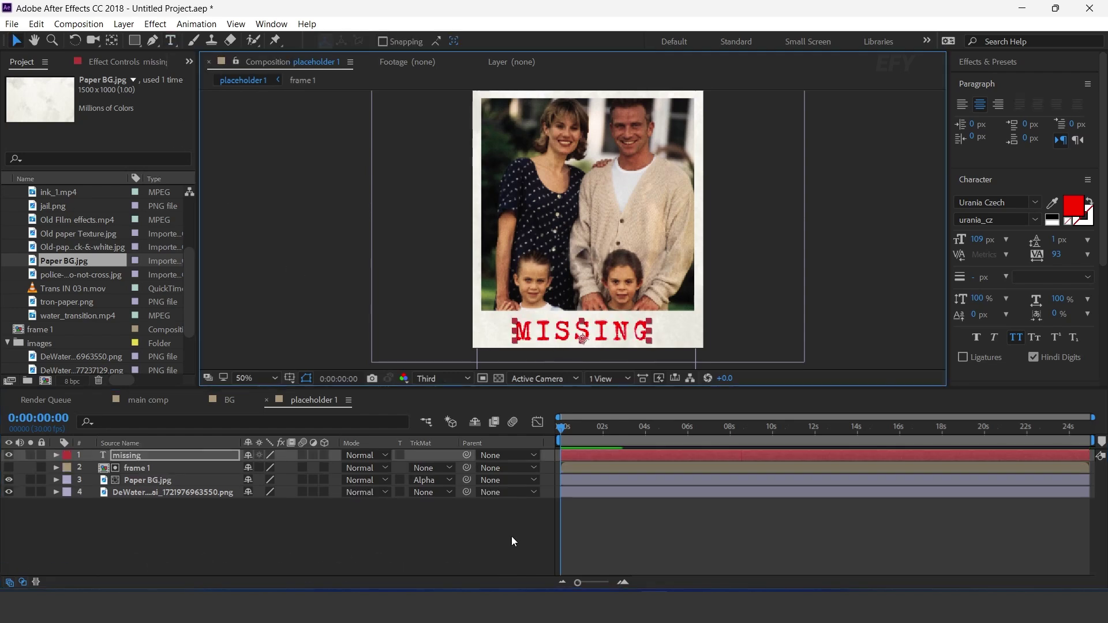
left_click(511, 537)
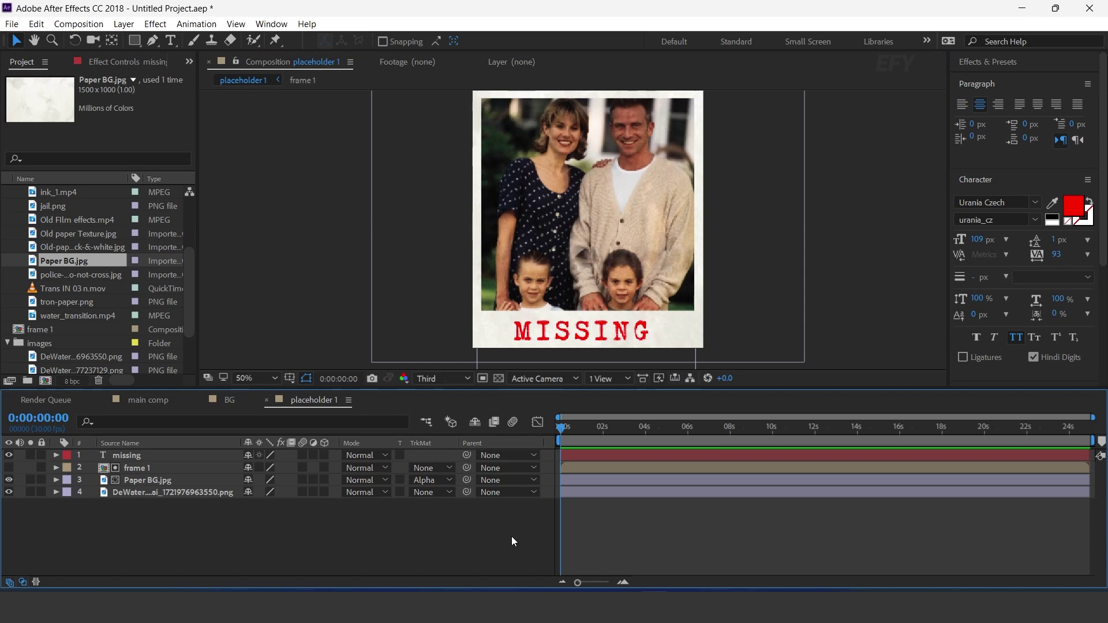
scroll(55, 249, "up", 3)
left_click(8, 206)
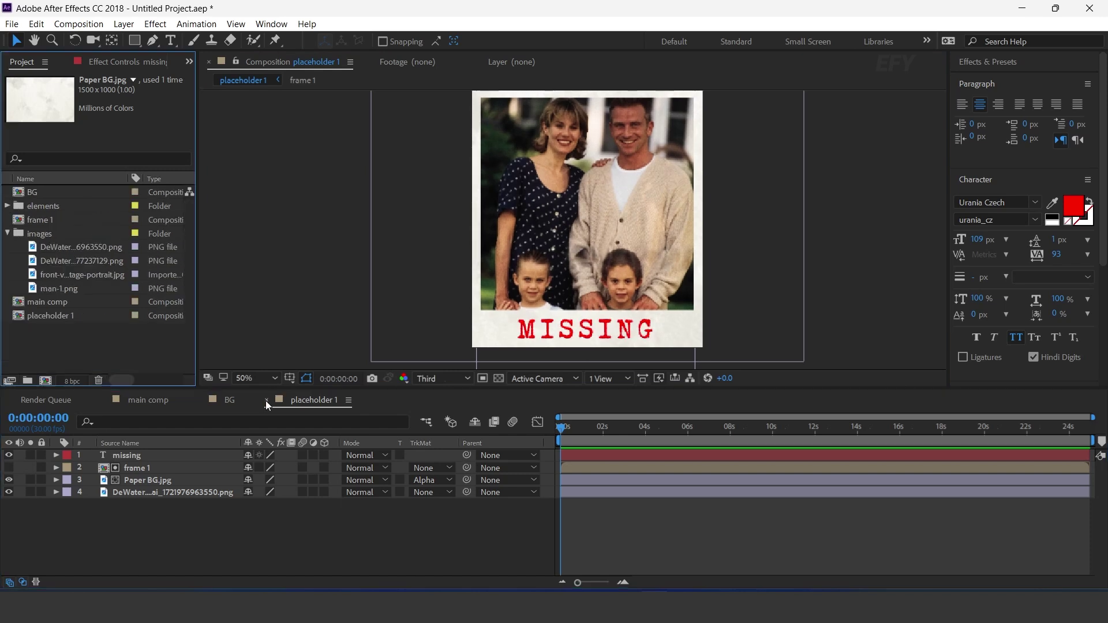
left_click(266, 400)
left_click(119, 370)
left_click(8, 233)
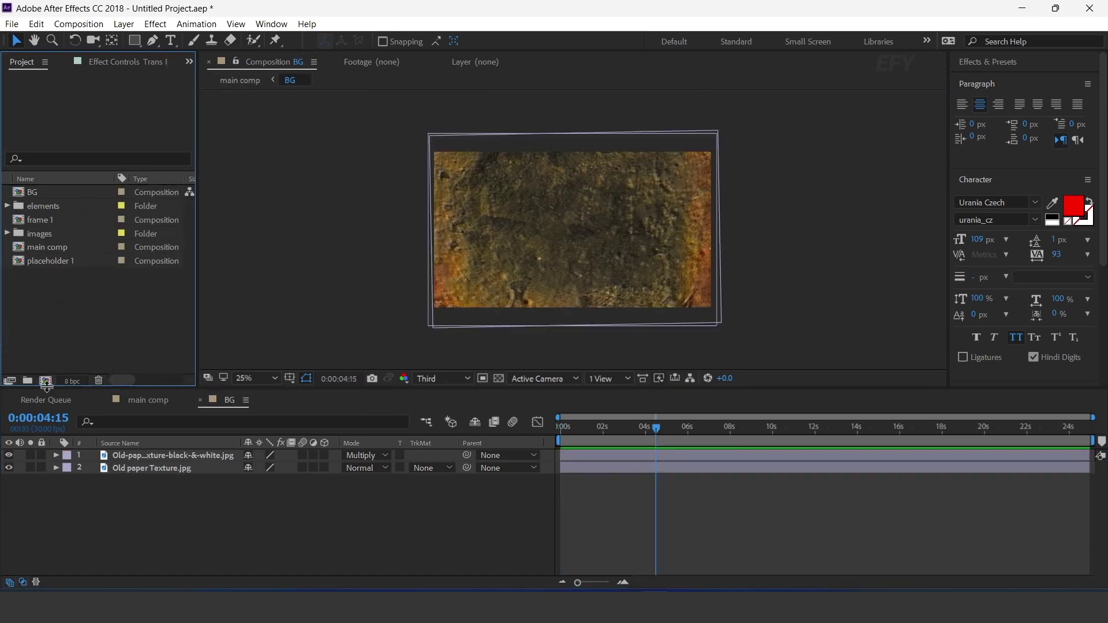
Create a 1920×1080 comp named 'media 1' and add placeholder 1 as its layer
left_click(46, 382)
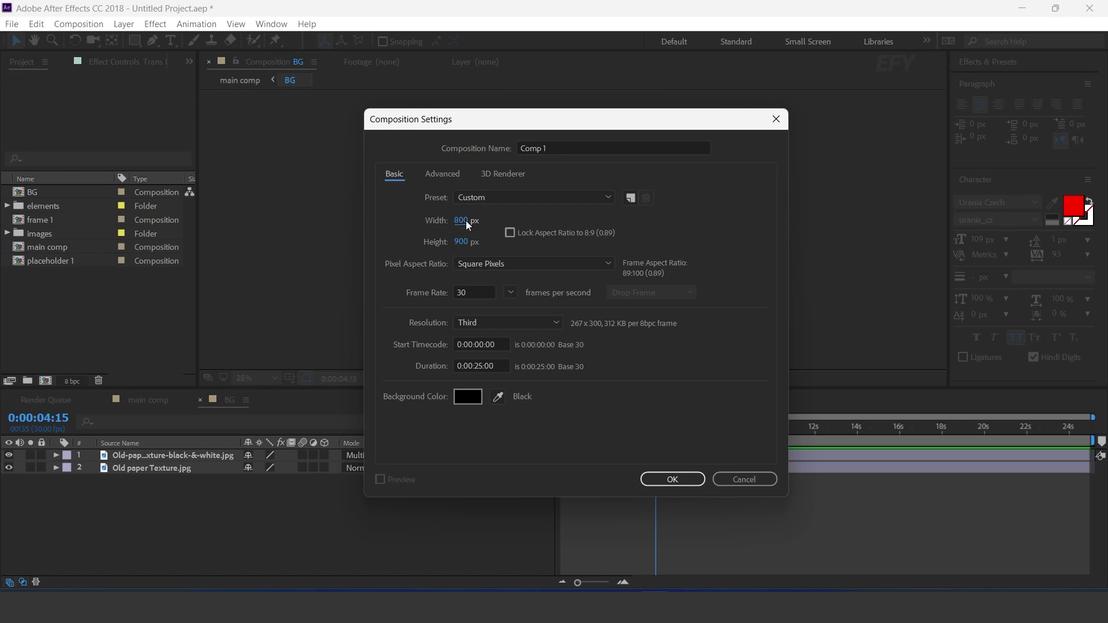
type("1920")
key("Tab")
type("1080")
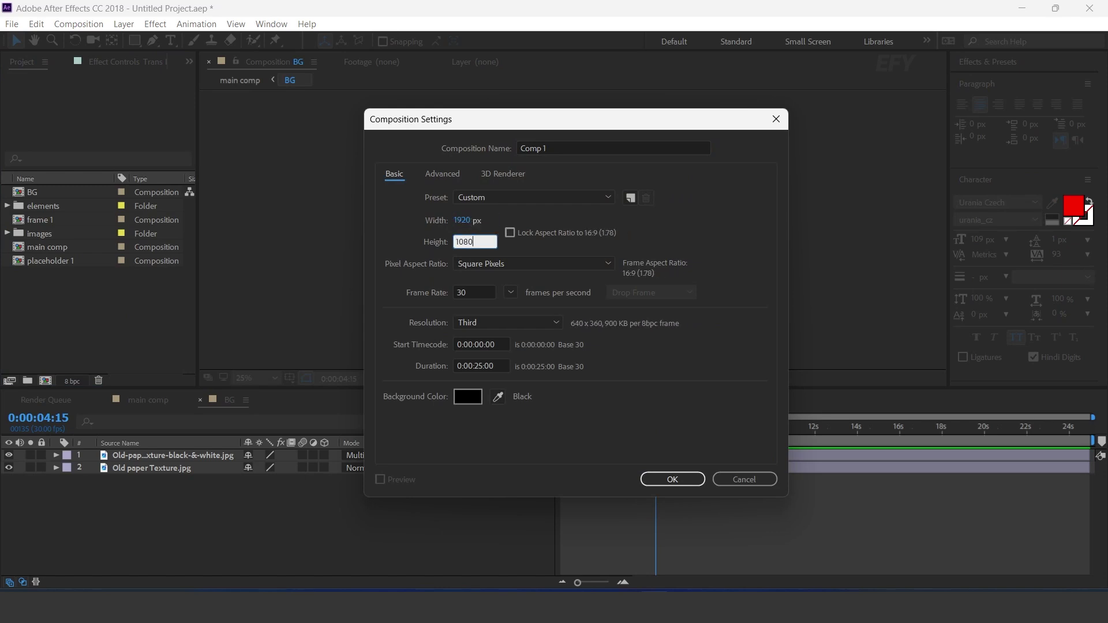
left_click(525, 152)
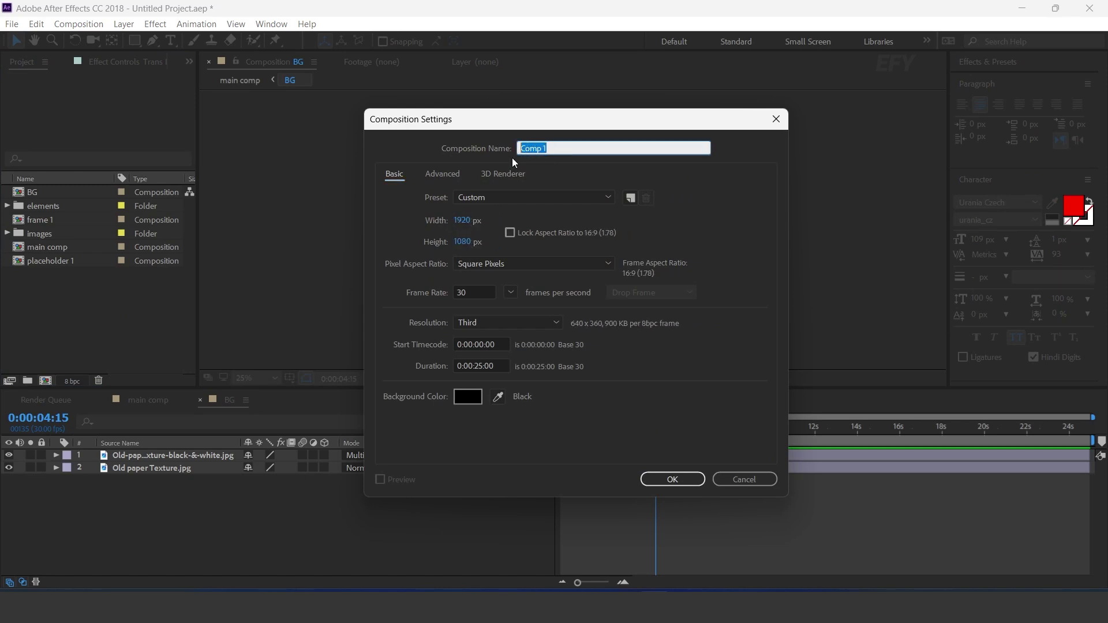
type("media 1")
key("Return")
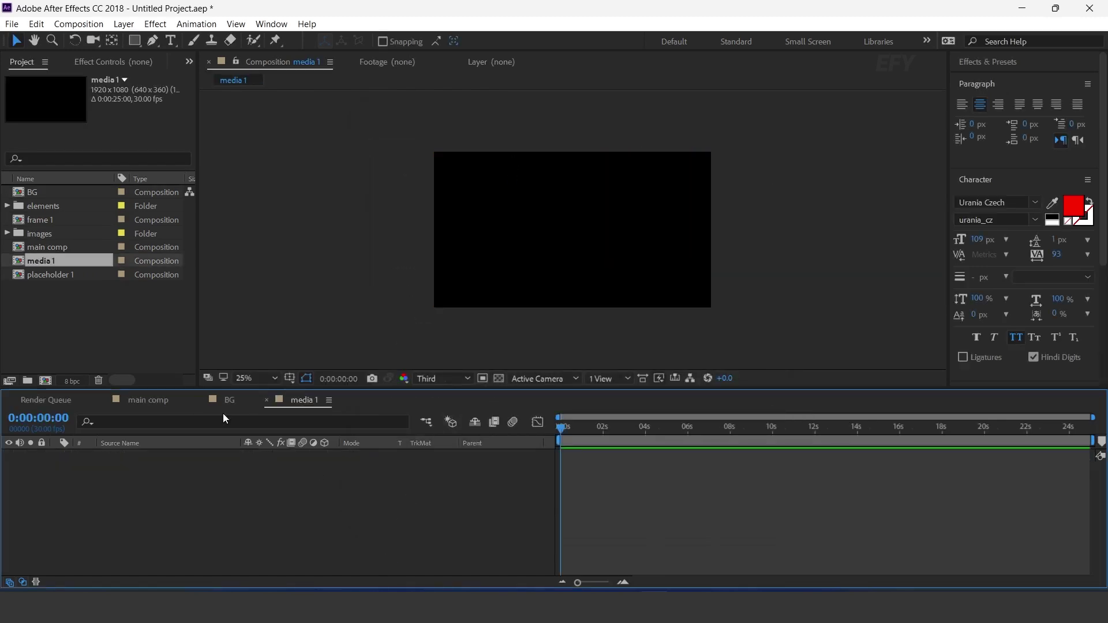
left_click(33, 277)
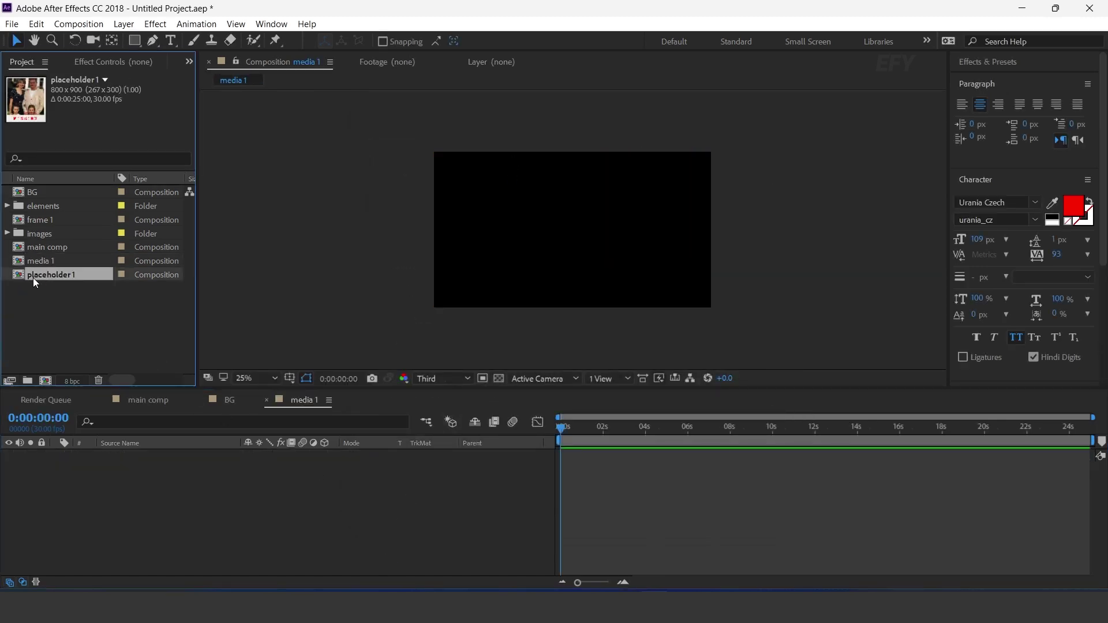
left_click_drag(33, 278, 154, 534)
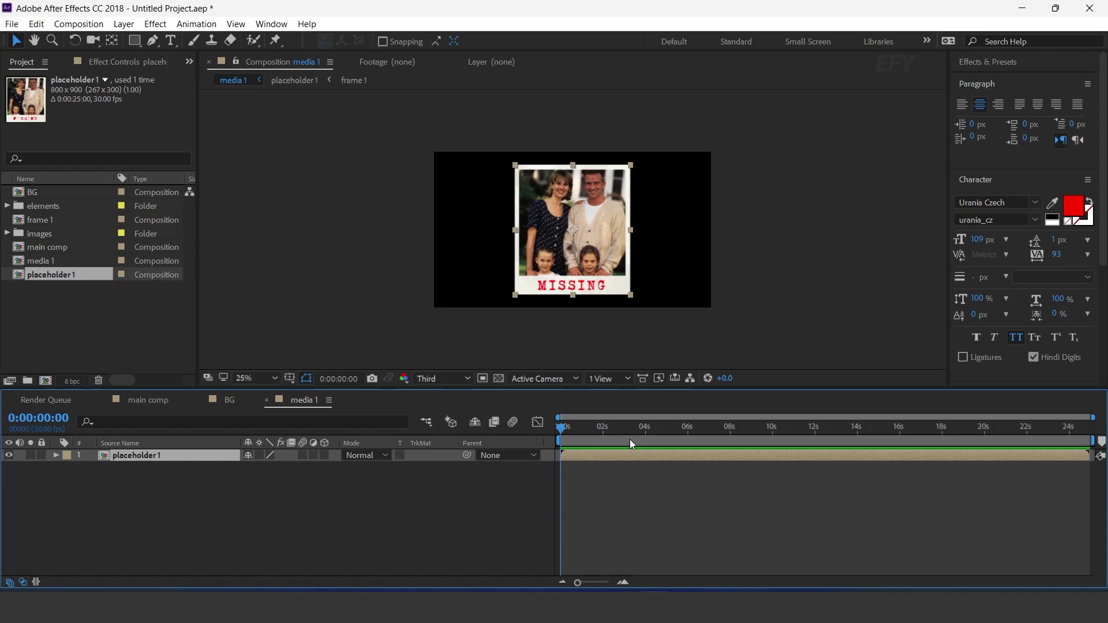
Place 03.mp4 above placeholder 1 and use it as placeholder 1's Luma Matte
left_click(72, 303)
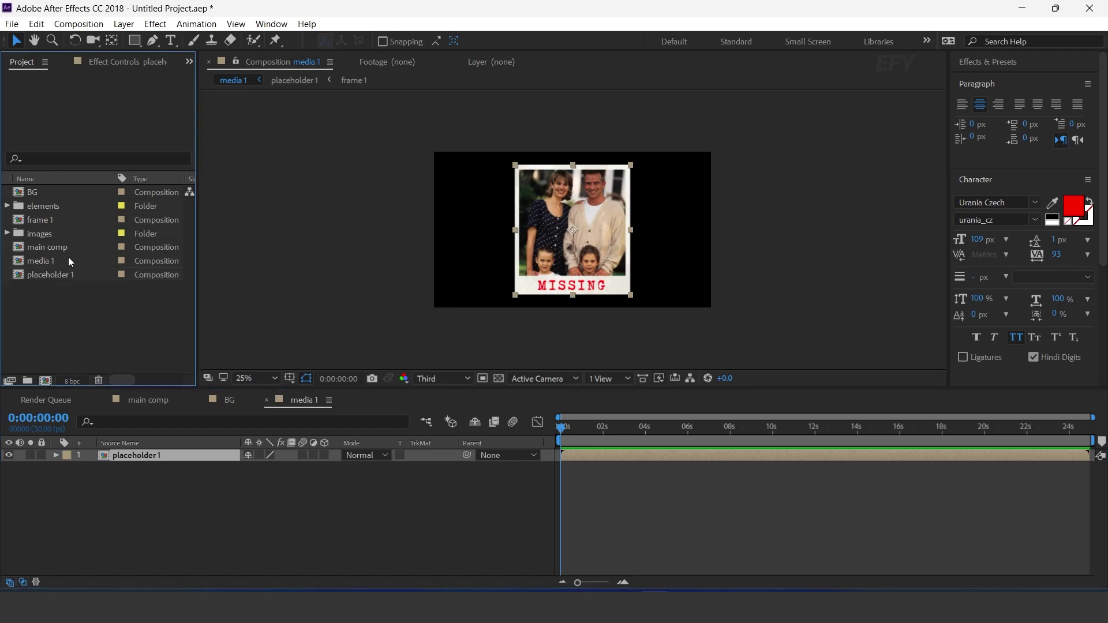
left_click(8, 206)
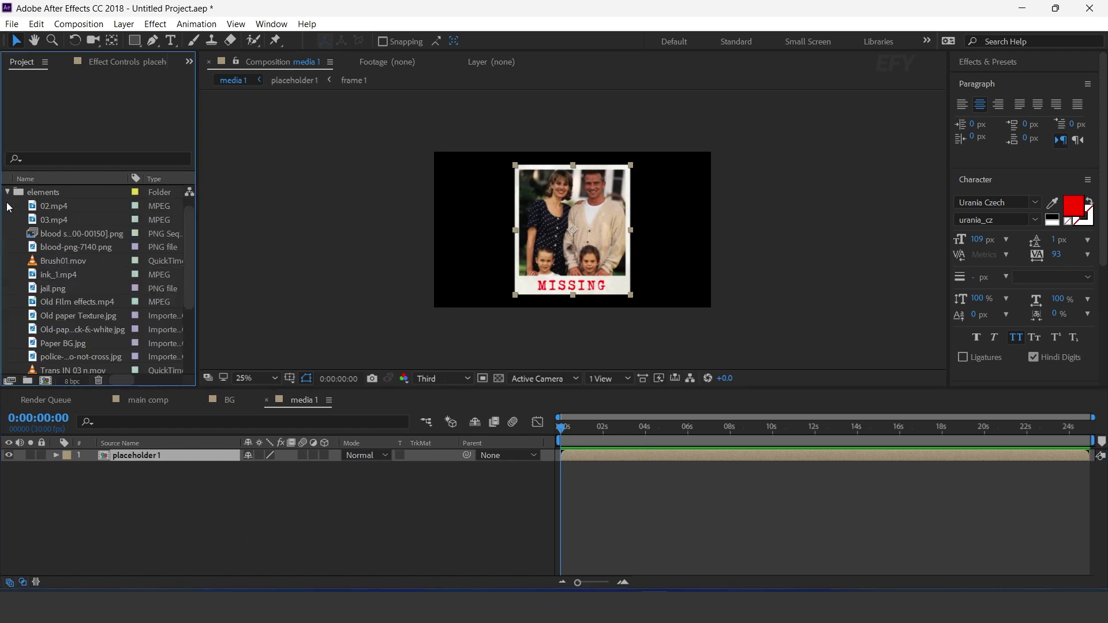
scroll(57, 272, "up", 1)
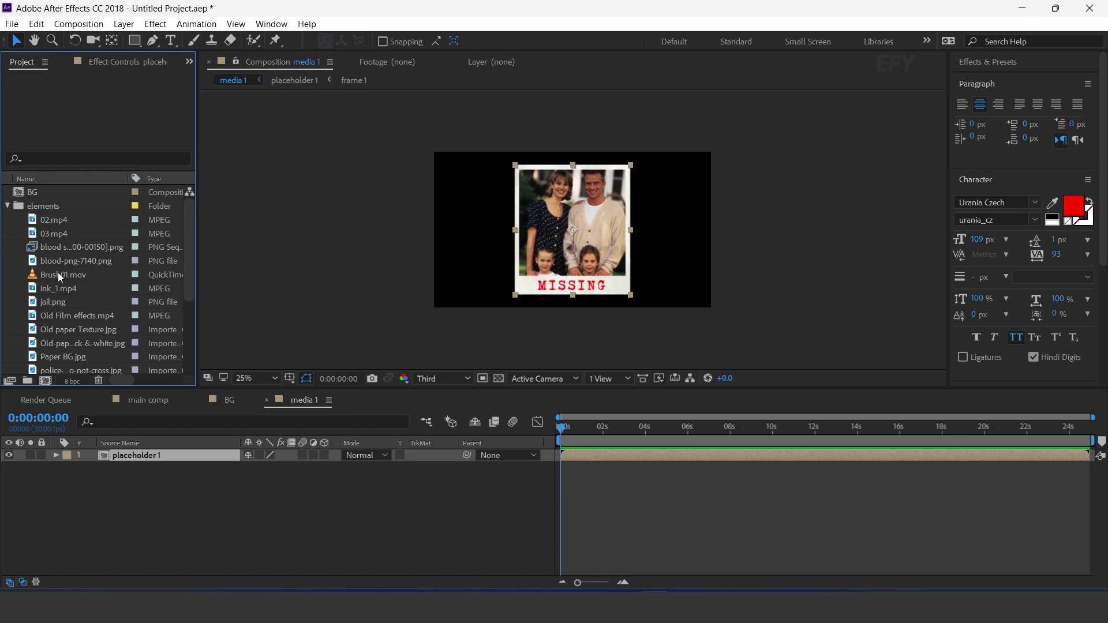
left_click(57, 235)
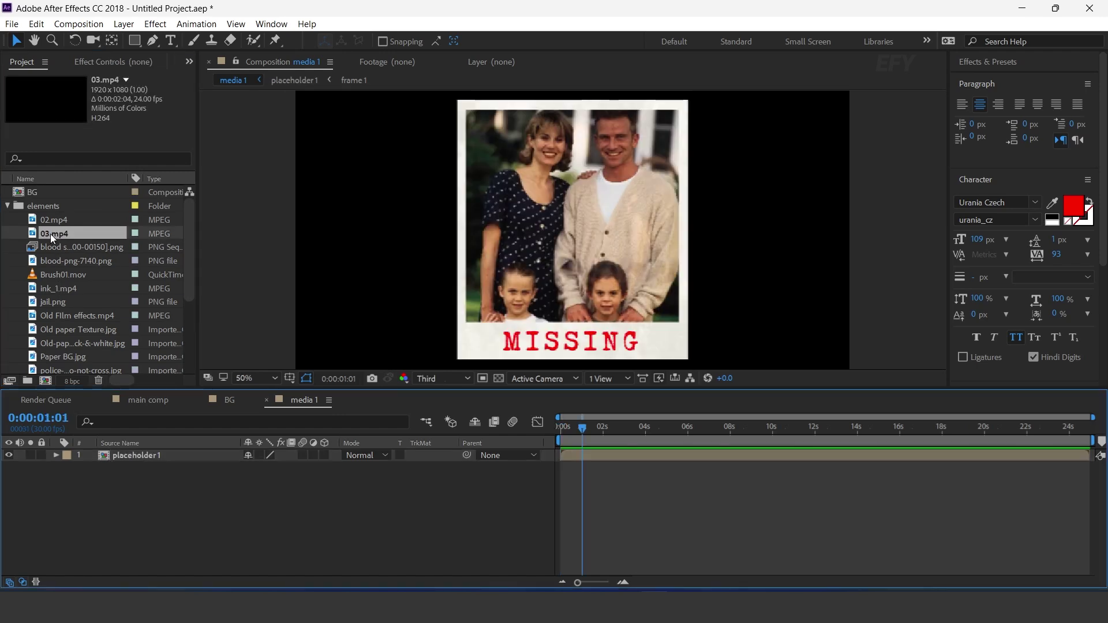
left_click_drag(50, 233, 148, 455)
left_click(139, 466)
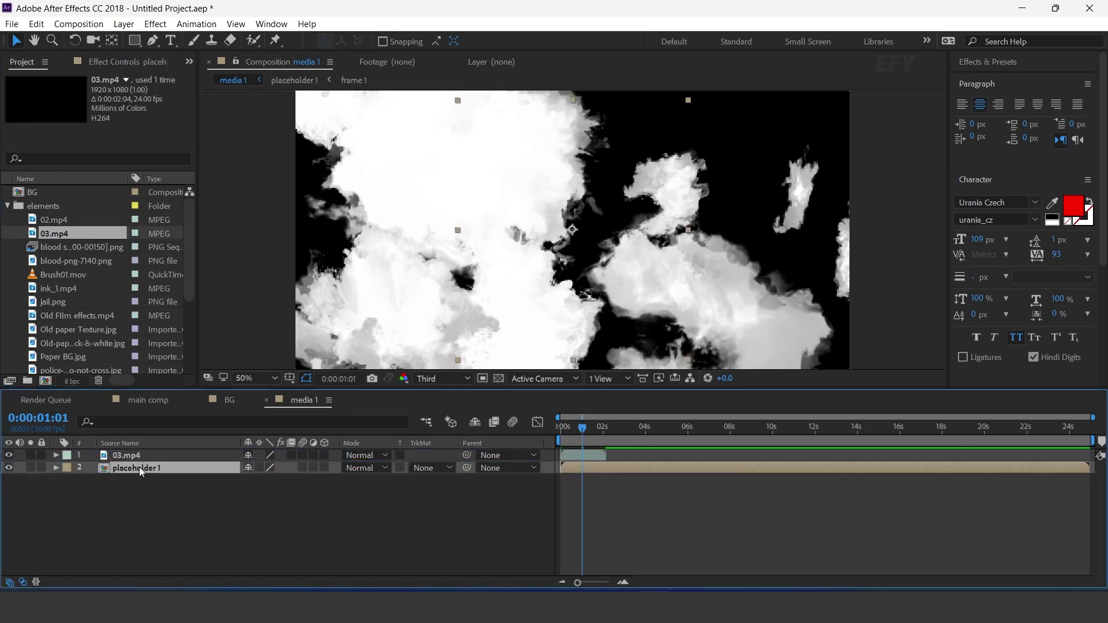
left_click(438, 468)
left_click(467, 530)
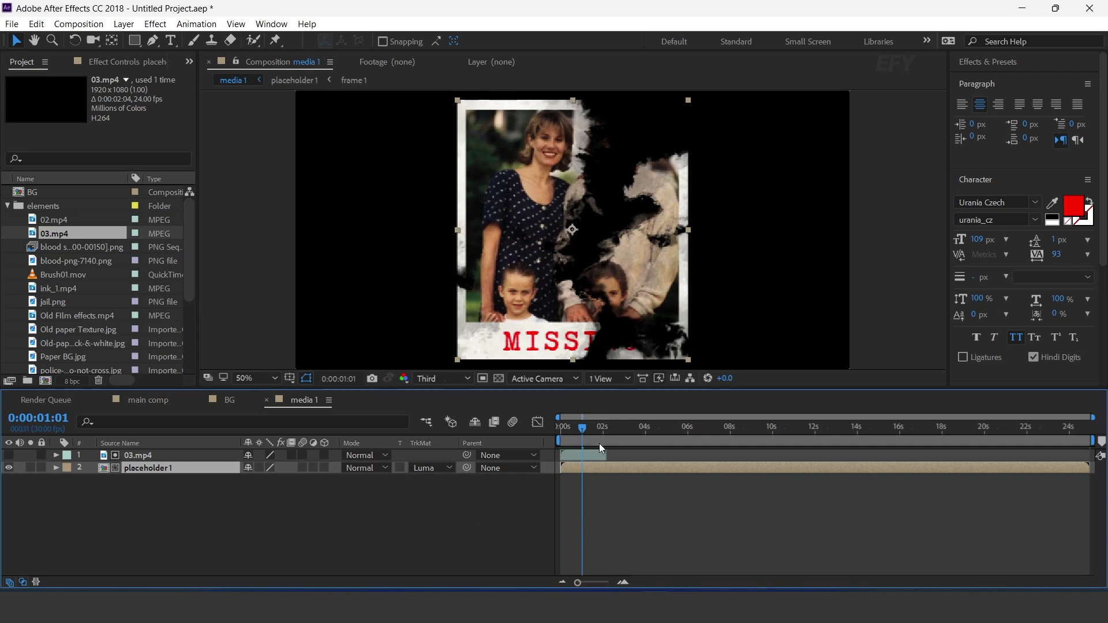
left_click_drag(563, 430, 591, 436)
Enable time remapping on 03.mp4 and stretch it to the end of the comp
right_click(573, 456)
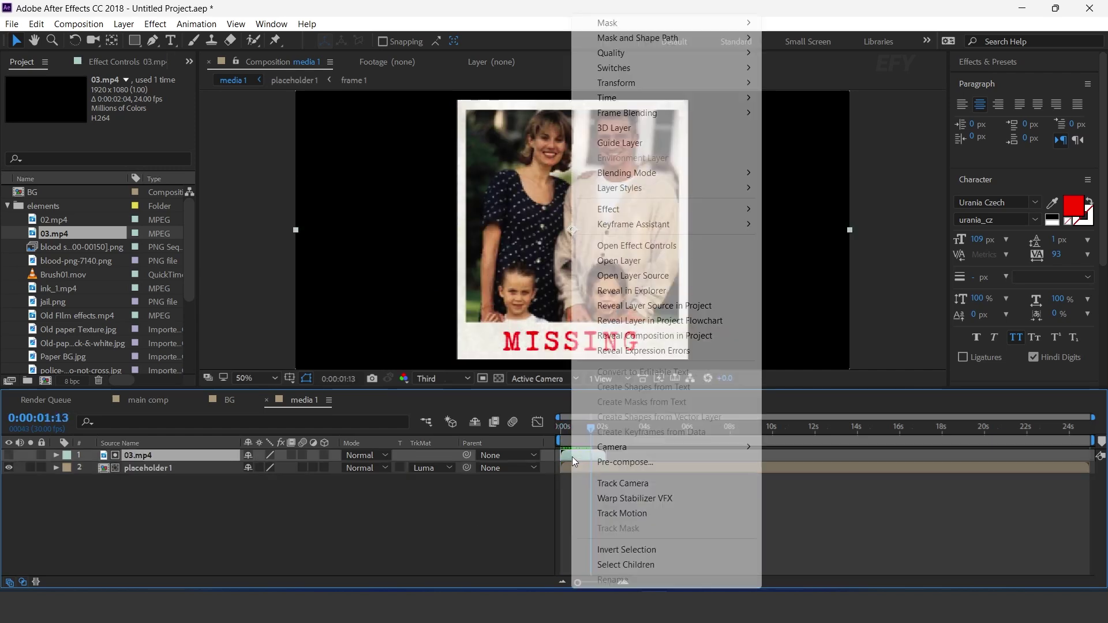
mouse_move(609, 98)
left_click(813, 98)
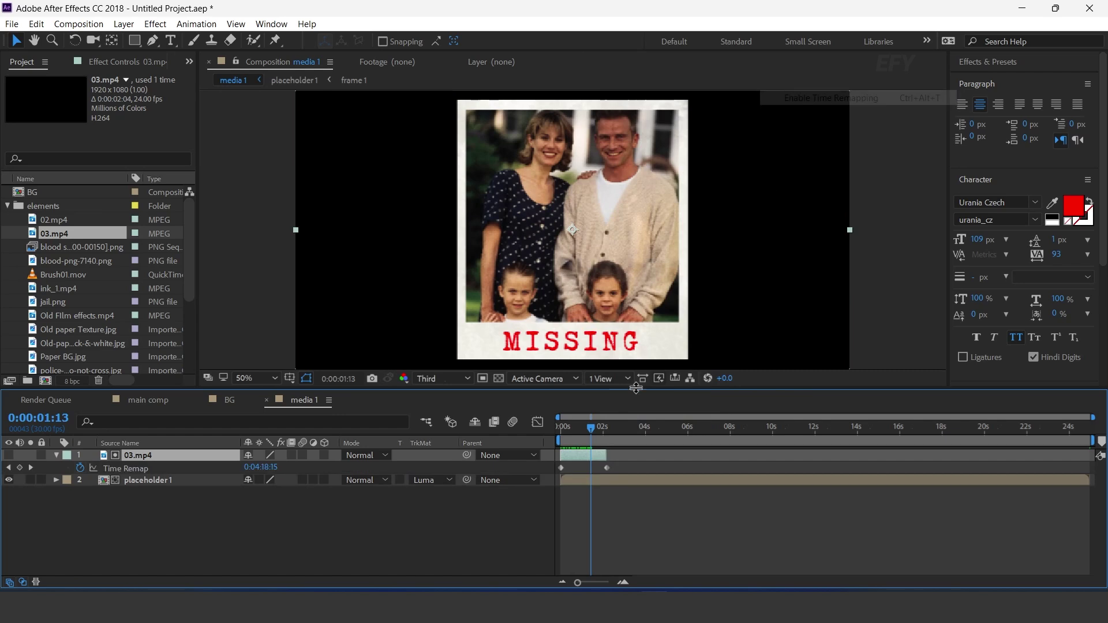
left_click_drag(606, 455, 1085, 455)
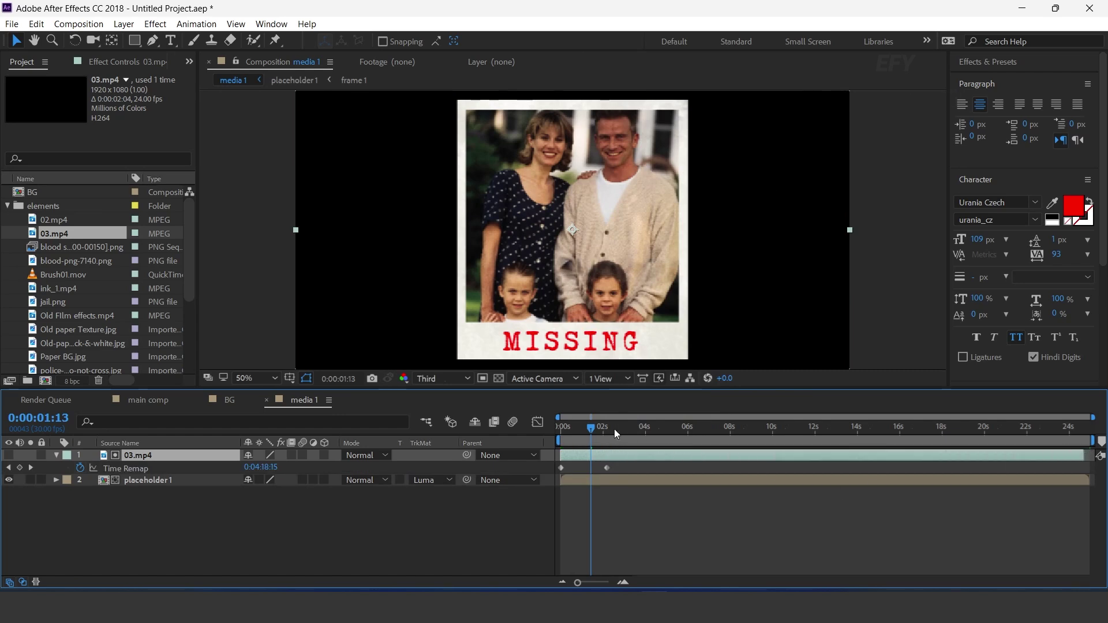
Preview the ink reveal from the start, then close media 1
left_click_drag(614, 428, 550, 437)
key("comma")
key("space")
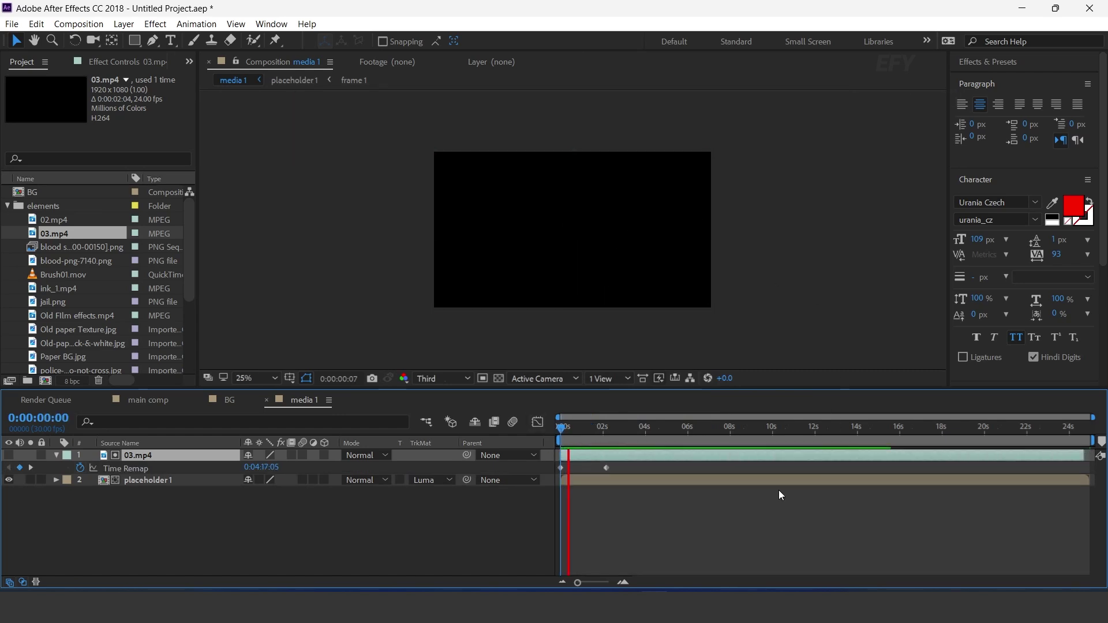
left_click(567, 428)
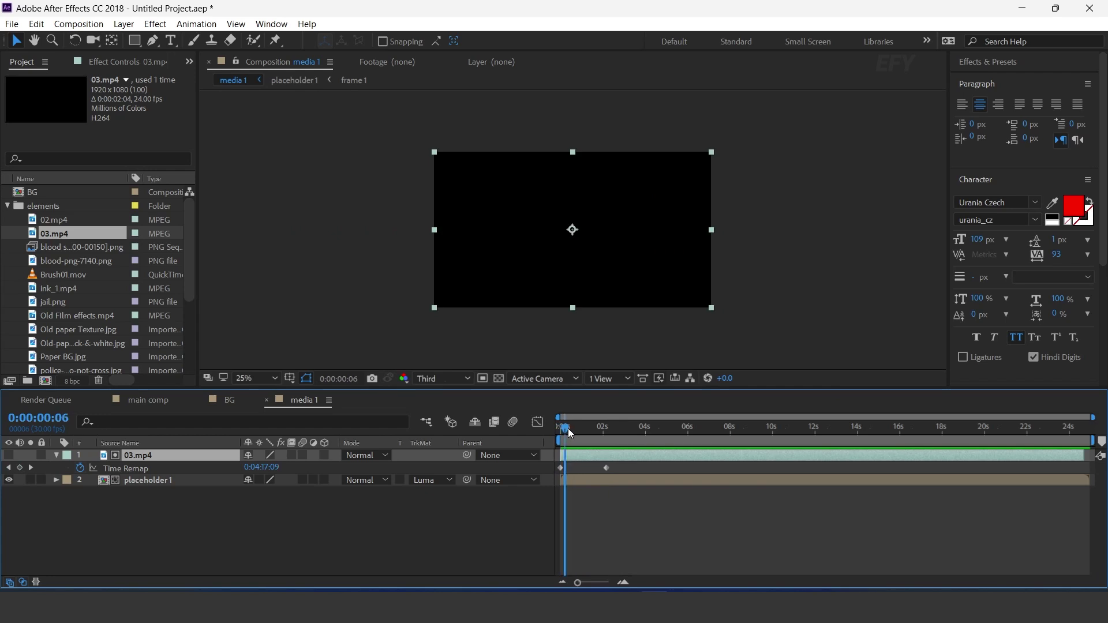
left_click_drag(568, 429, 599, 430)
left_click(354, 507)
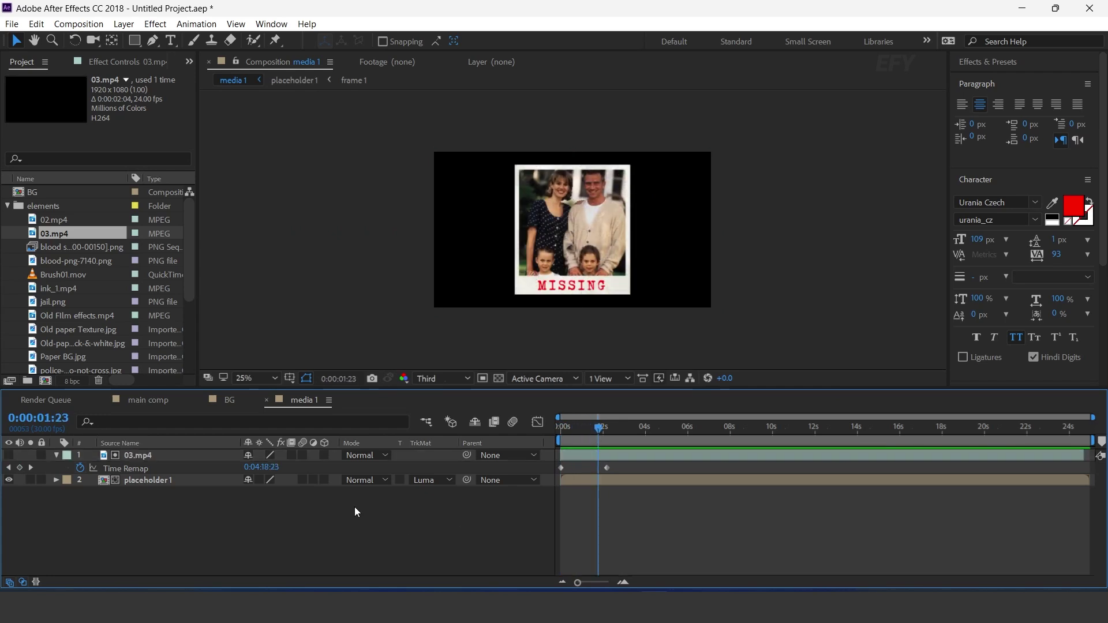
left_click(56, 456)
left_click(267, 399)
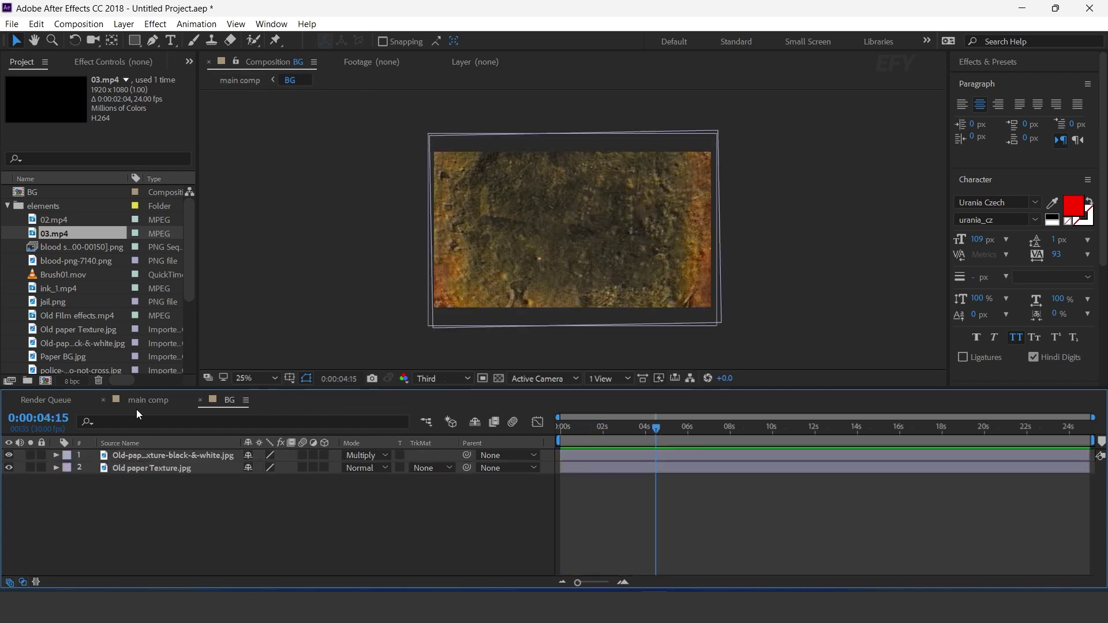
Add media 1 to the main comp with Collapse Transformations, scaled to 76%, placed upper right
left_click(132, 402)
left_click(8, 214)
left_click(7, 206)
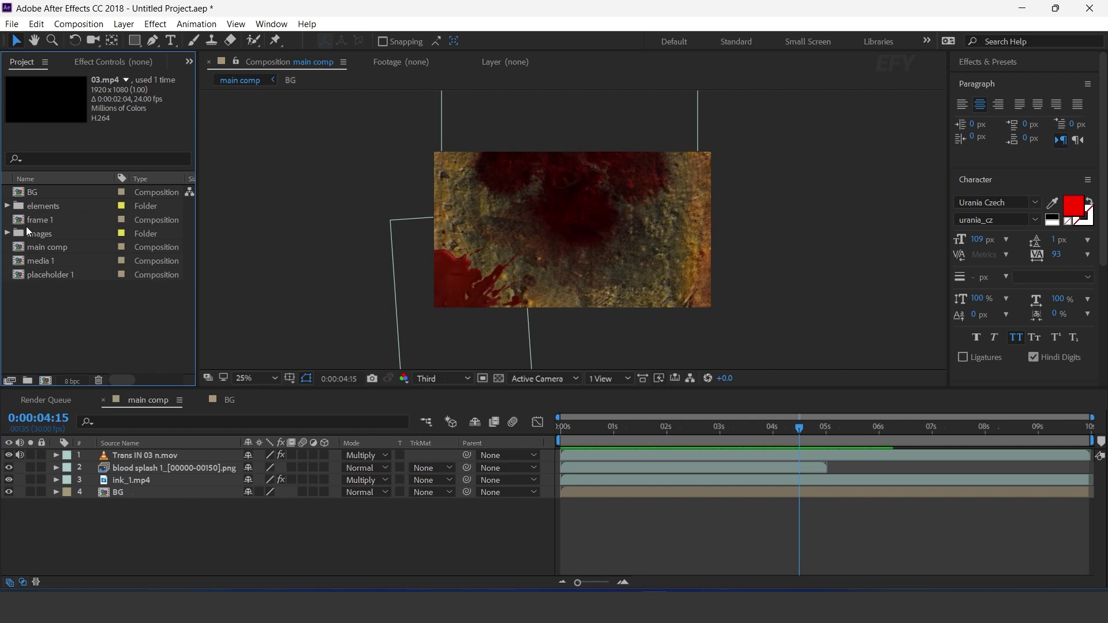
left_click_drag(47, 263, 170, 452)
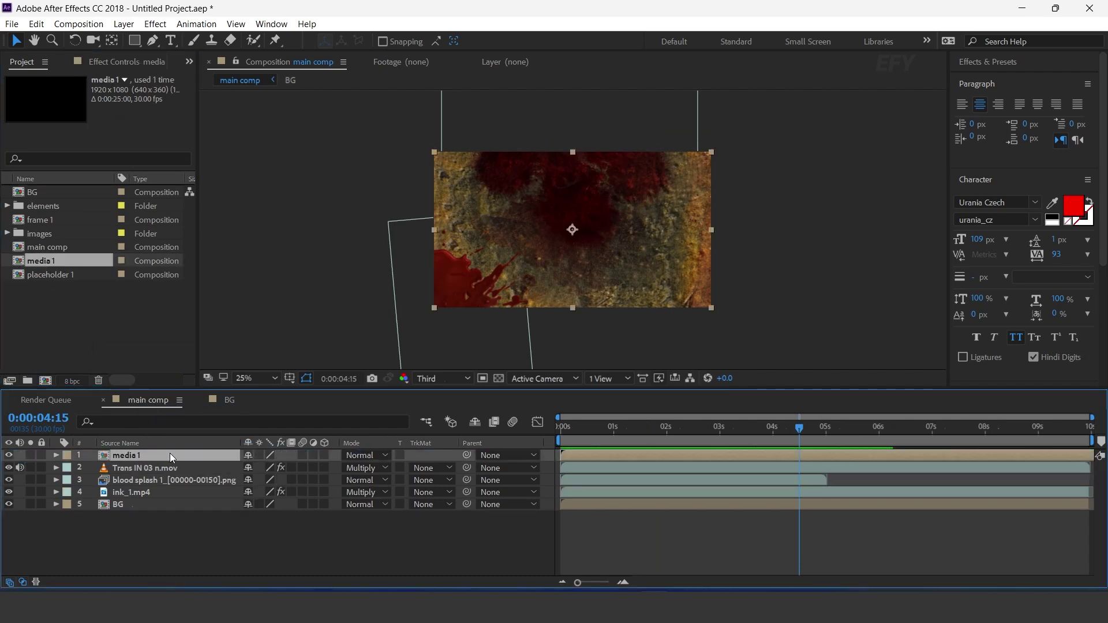
left_click(261, 455)
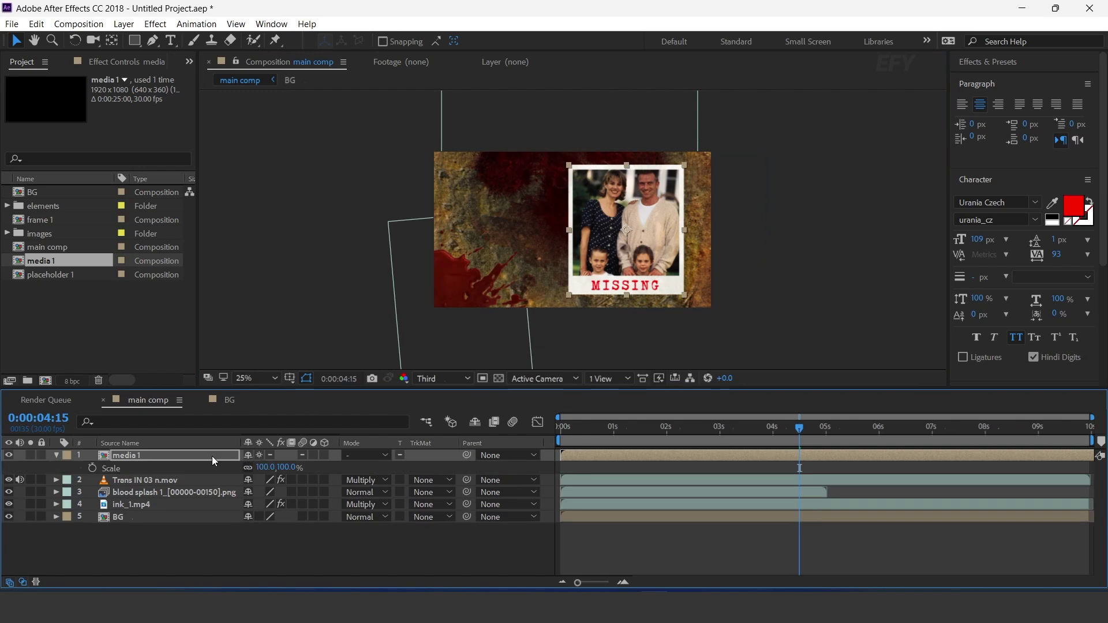
key("s")
left_click_drag(296, 469, 282, 469)
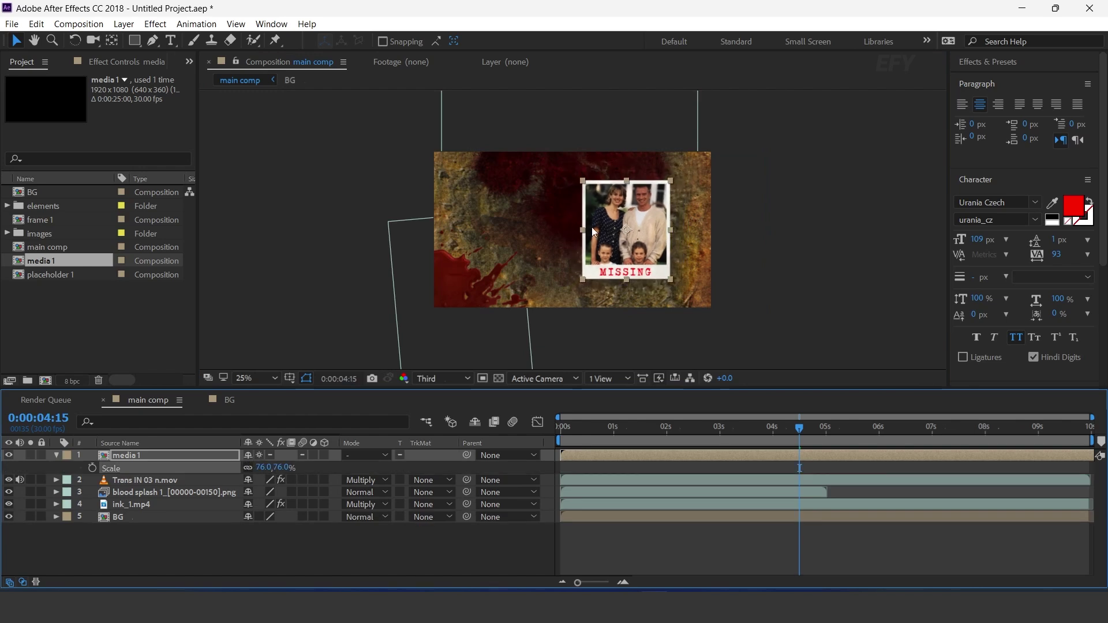
left_click_drag(625, 241, 640, 224)
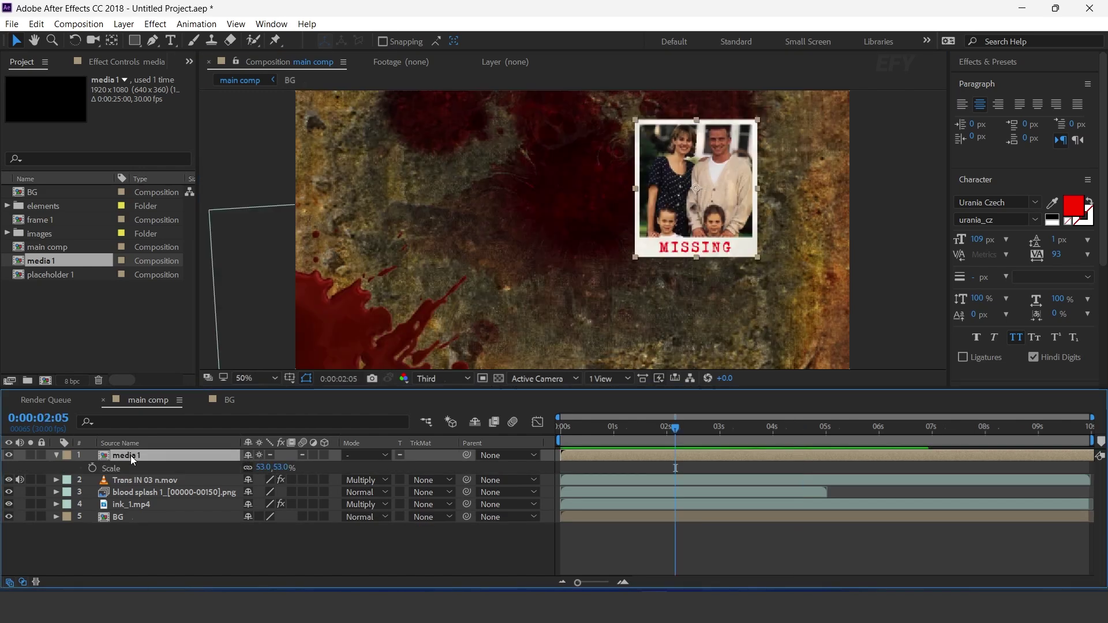
Give the card's Rotation the expression posterizeTime(5);wiggle(2,2) and preview the jitter
key("r")
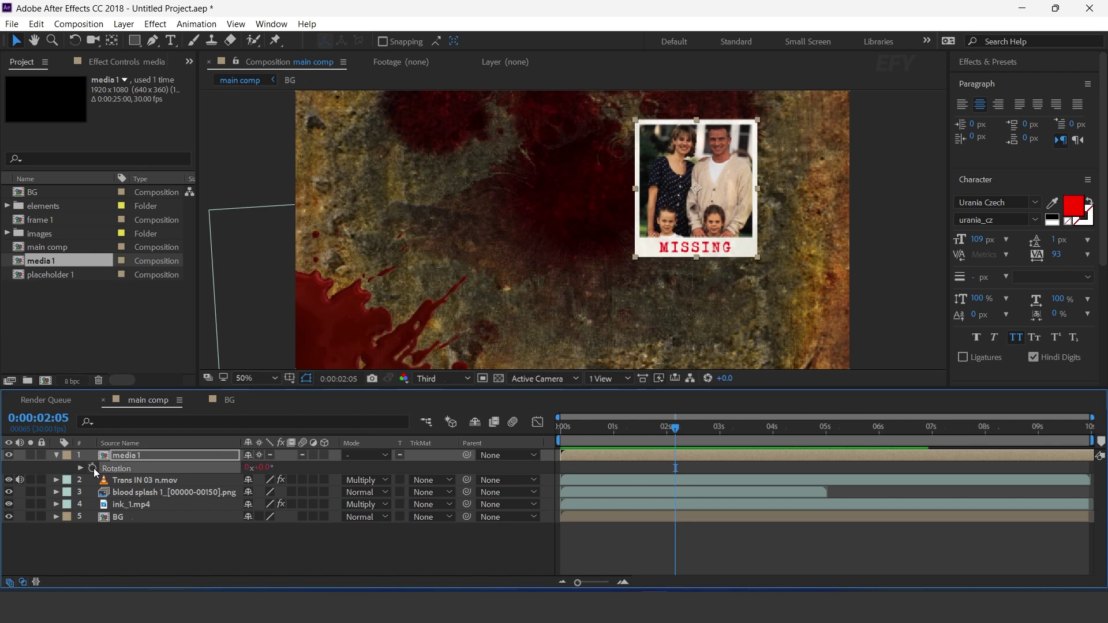
left_click(94, 469, "alt")
type("posterizeTime(5")
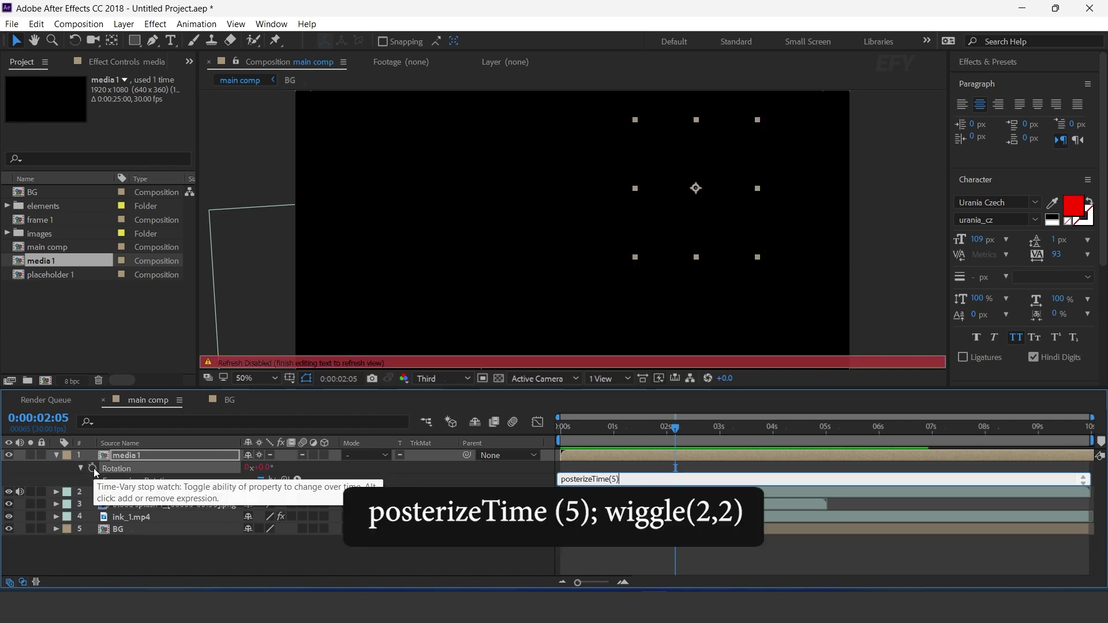
type(");wiggle(2,2)")
key("KP_Enter")
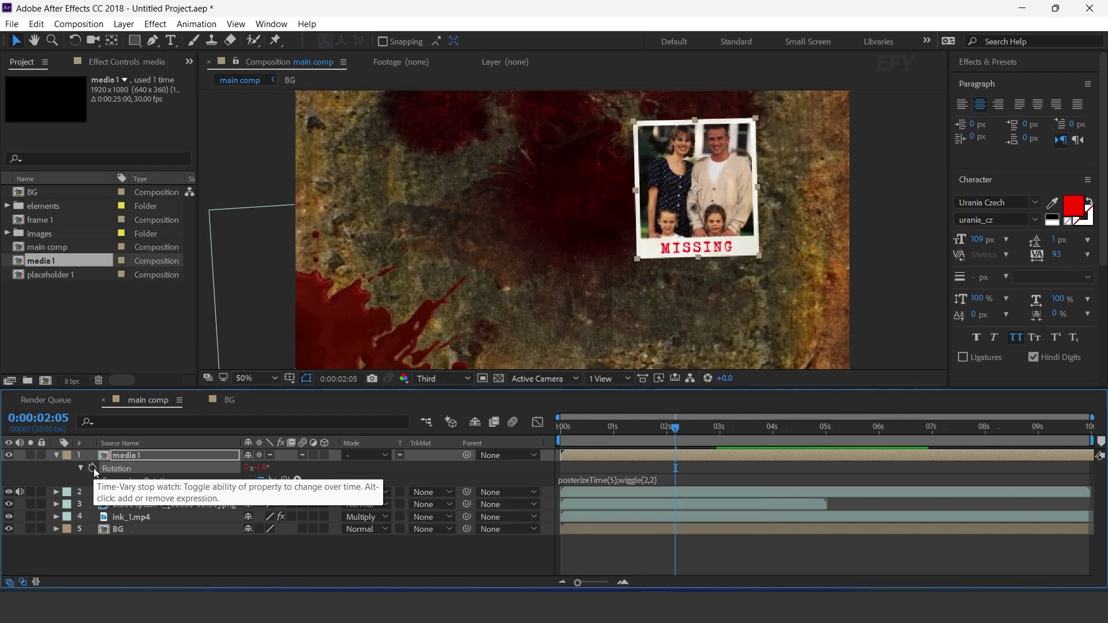
left_click(569, 428)
key("space")
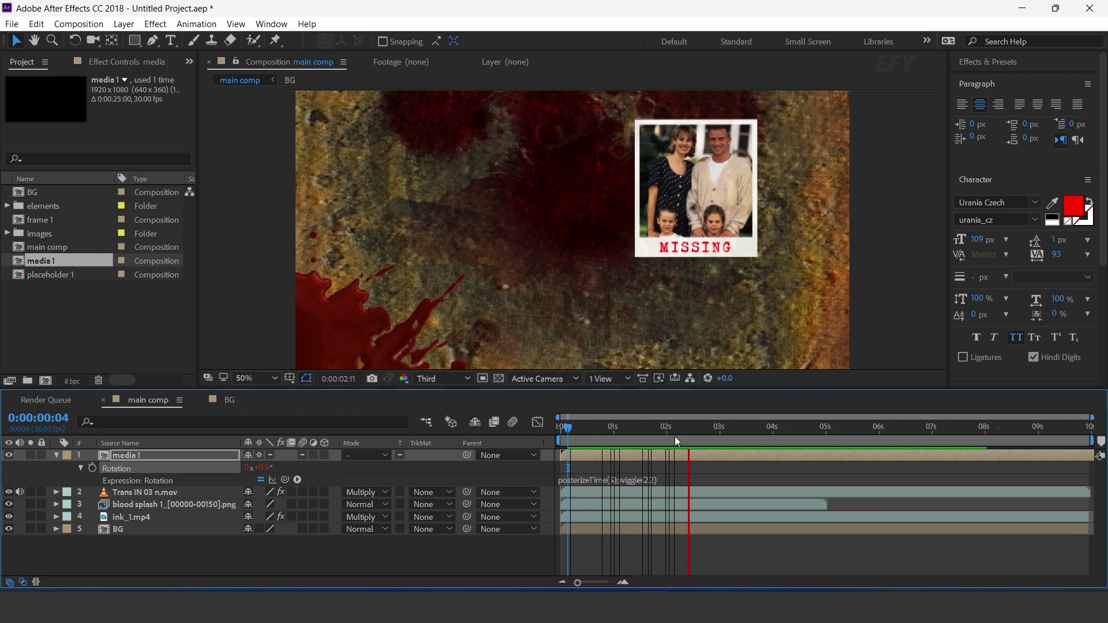
left_click(709, 430)
left_click(56, 456)
left_click(136, 455)
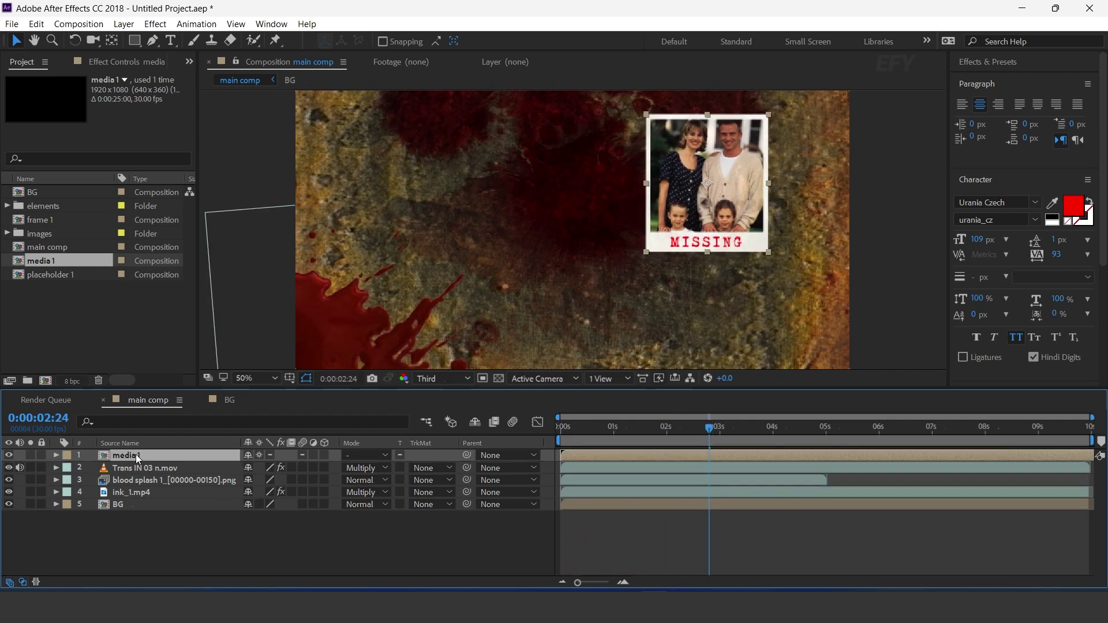
Duplicate media 1 as media 2, swap it into the duplicate layer, and open it
key("ctrl+d")
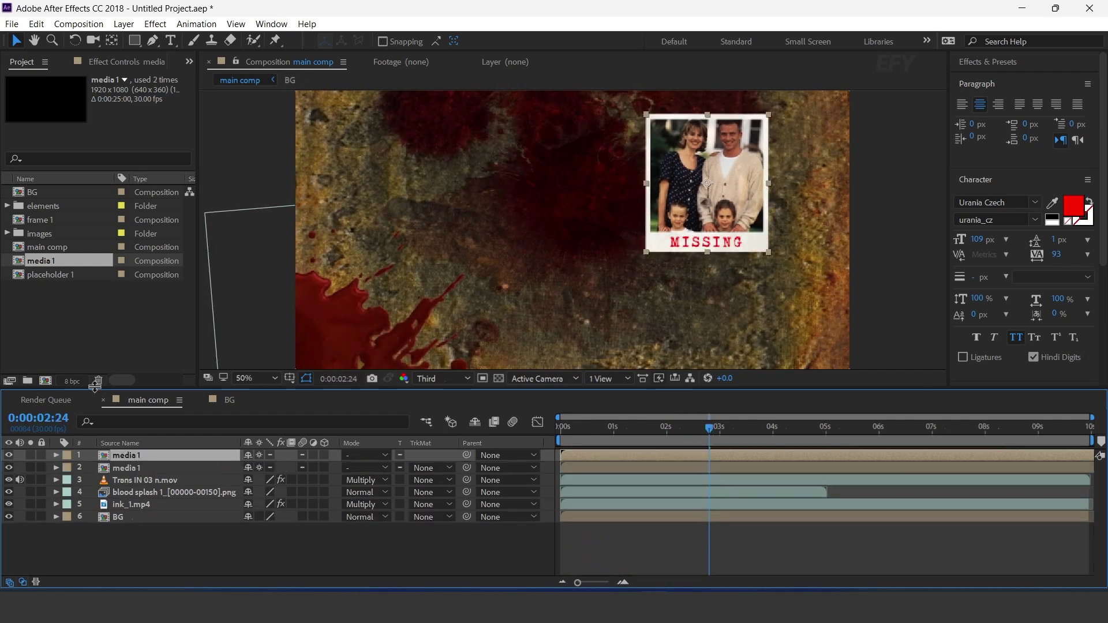
left_click(48, 263)
key("ctrl+d")
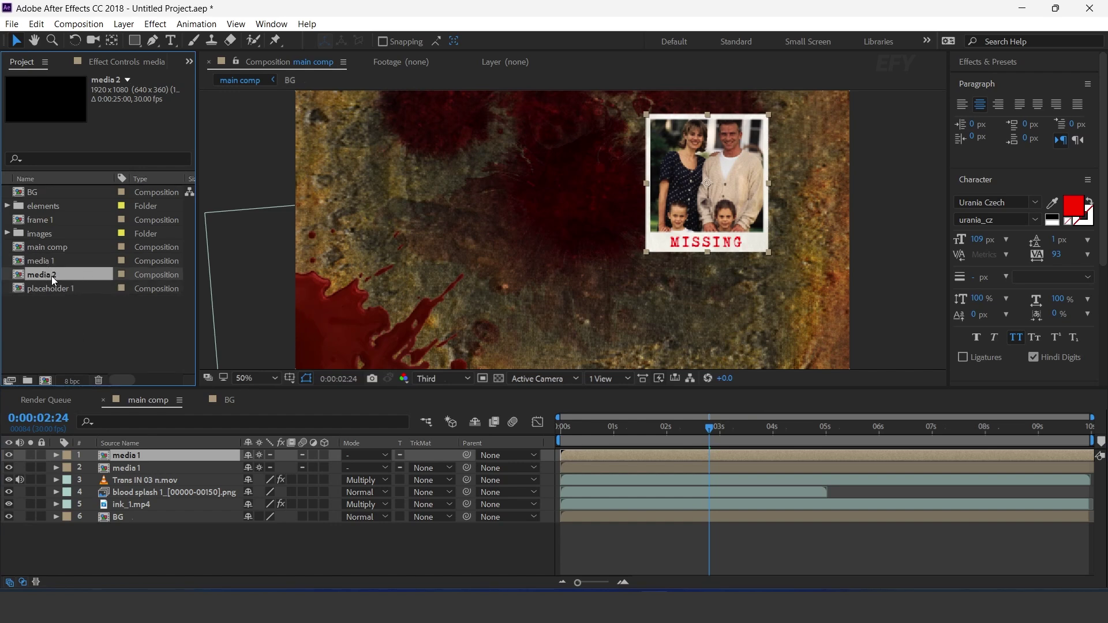
left_click_drag(51, 276, 137, 456)
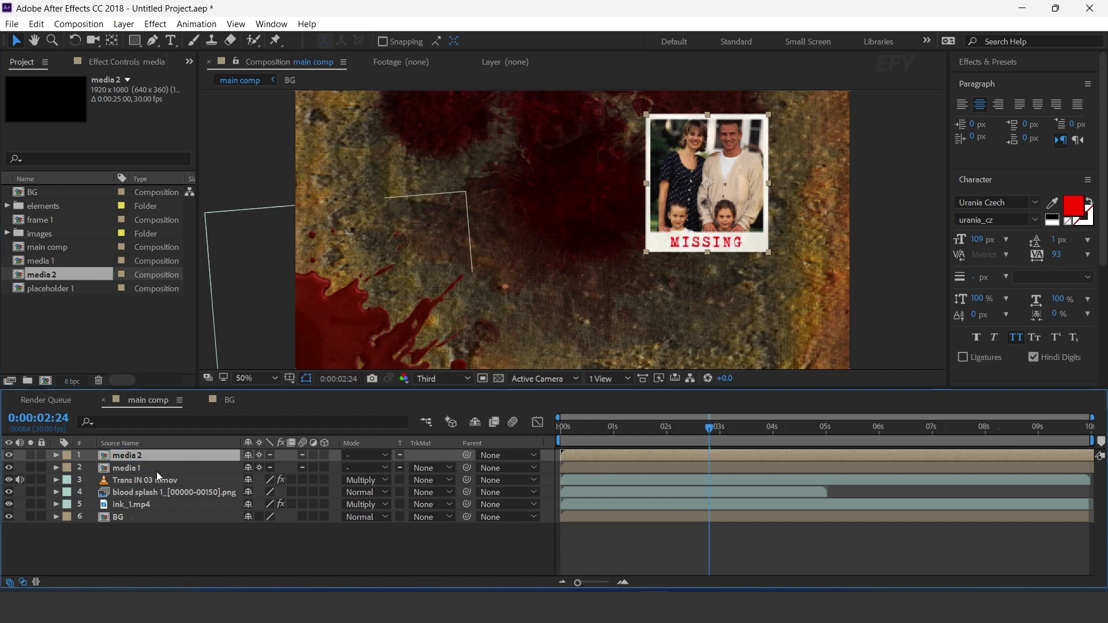
double_click(148, 456)
Duplicate placeholder 1 as placeholder 2, replace media 2's card layer with it, and open it
left_click(171, 466)
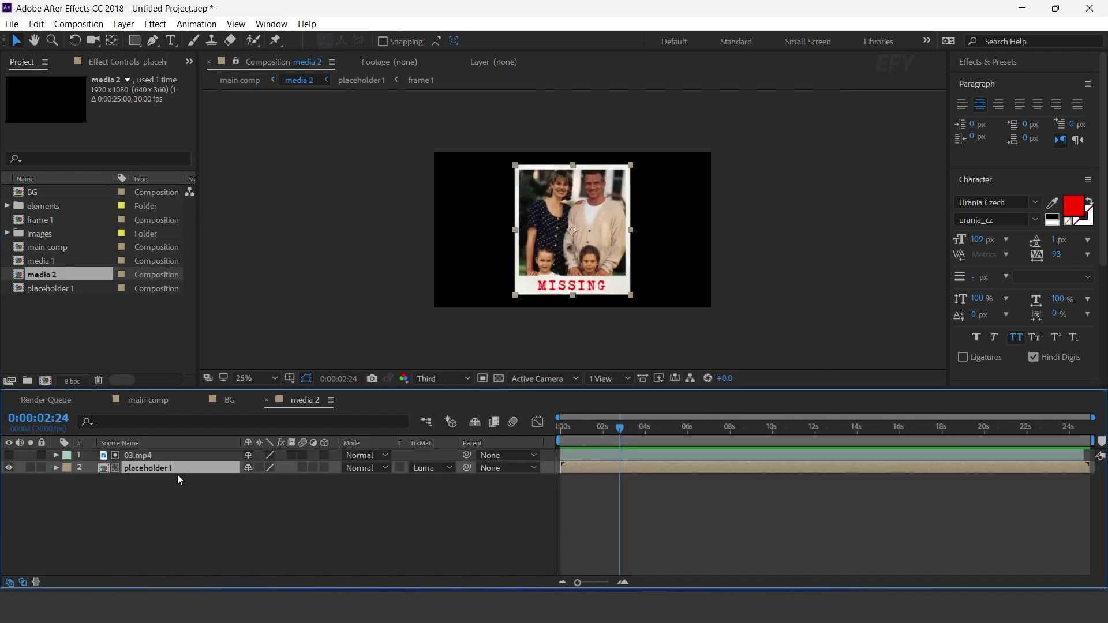
left_click(44, 286)
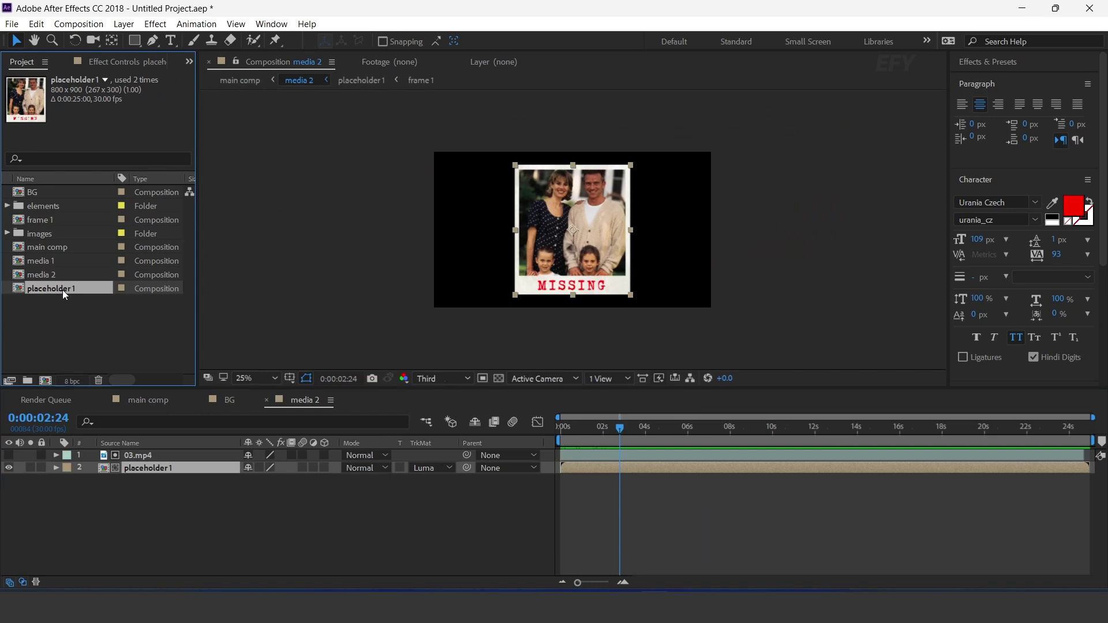
key("ctrl+d")
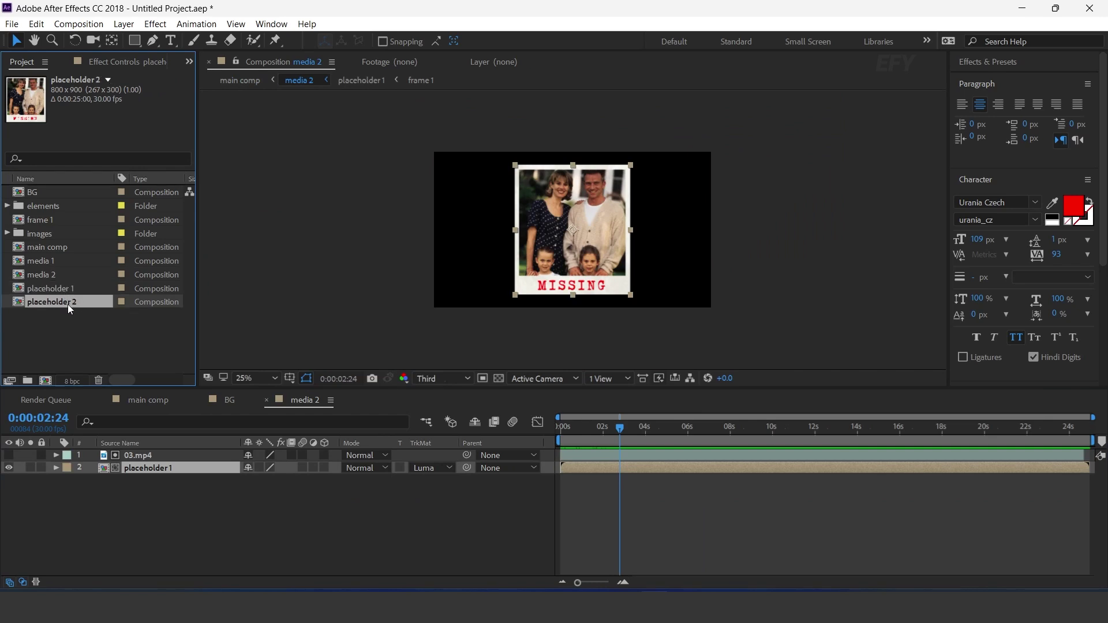
left_click_drag(67, 303, 173, 497)
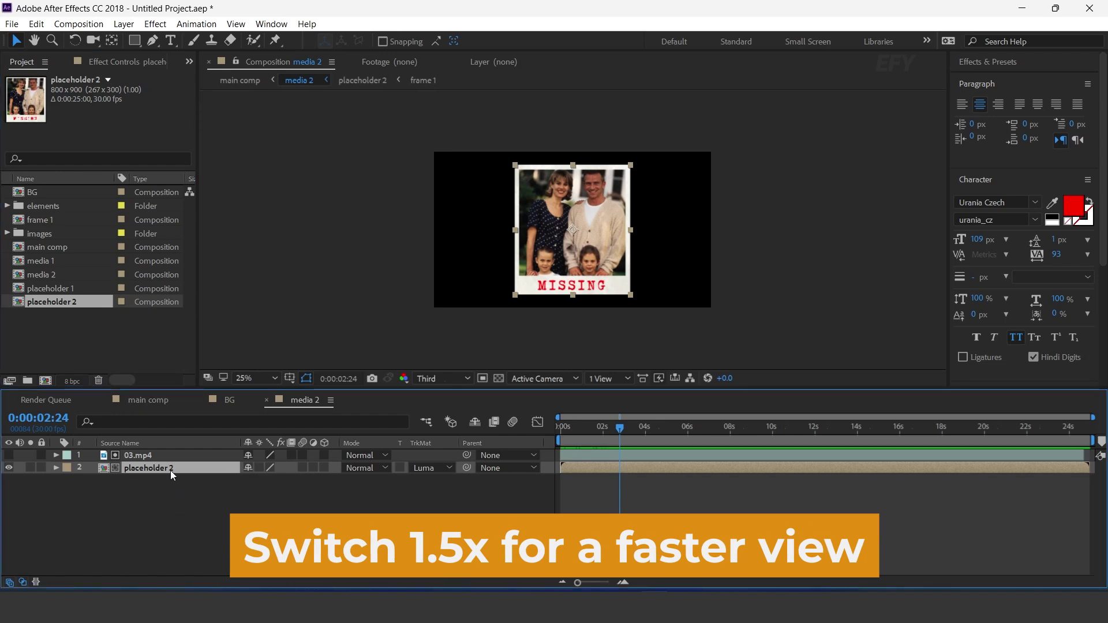
double_click(168, 467)
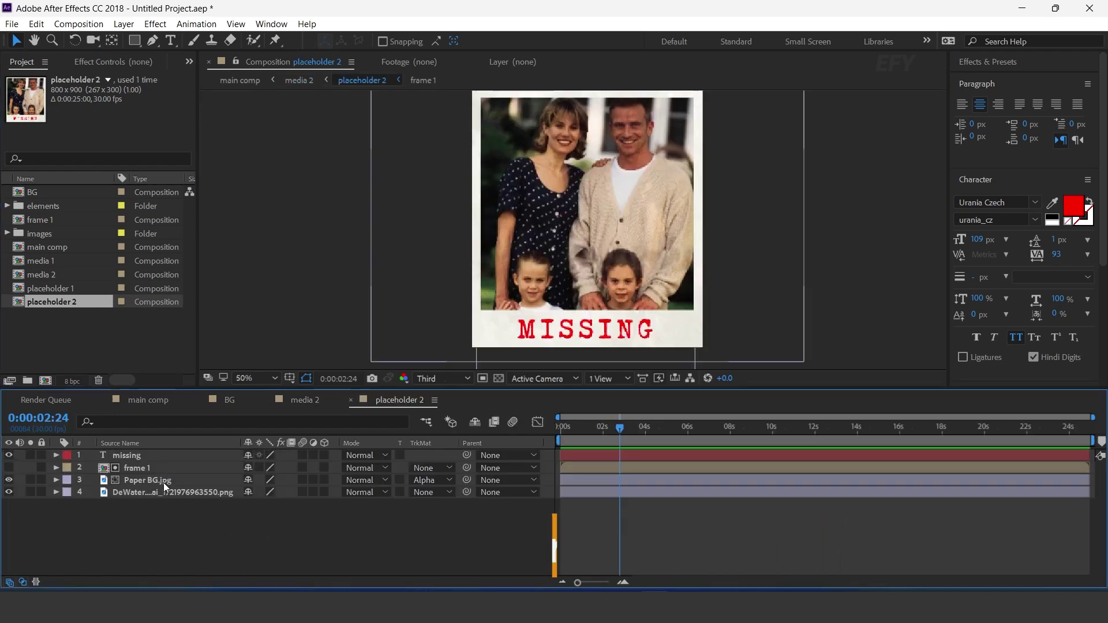
Replace the photo in placeholder 2 with the other family photo scaled to 73%
left_click(188, 494)
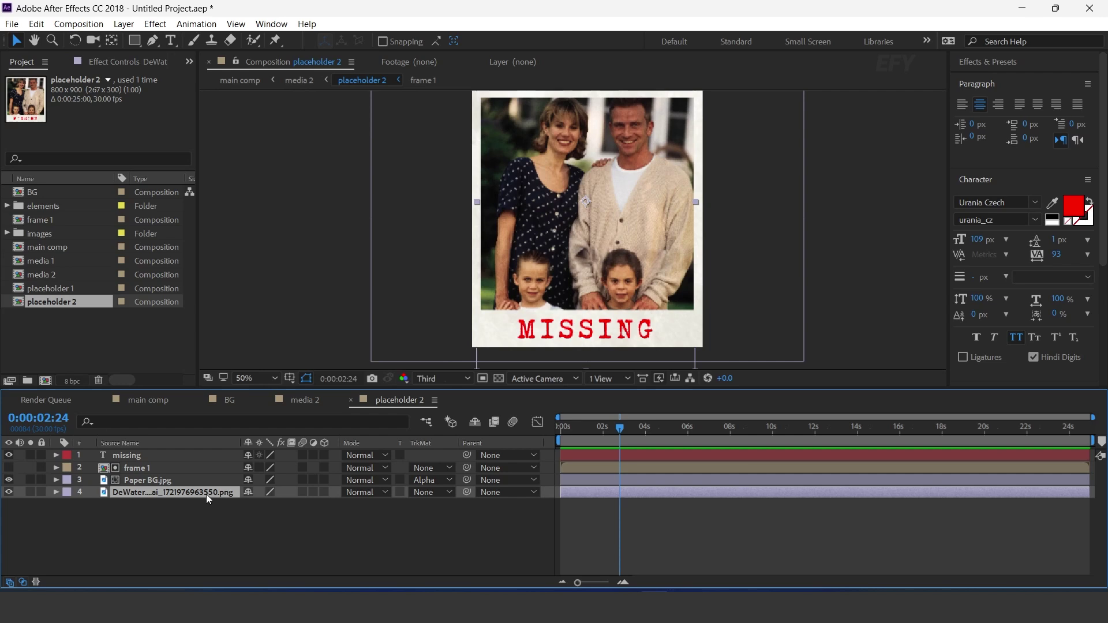
left_click(8, 232)
left_click_drag(72, 258, 178, 519)
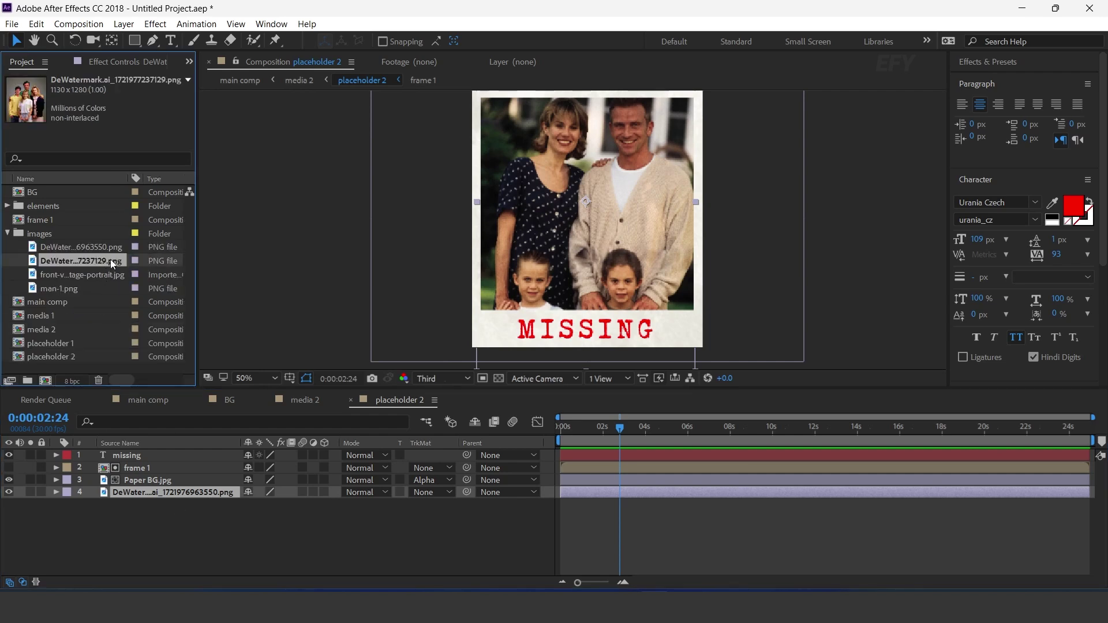
left_click_drag(111, 263, 218, 534)
key("s")
left_click_drag(271, 504, 265, 504)
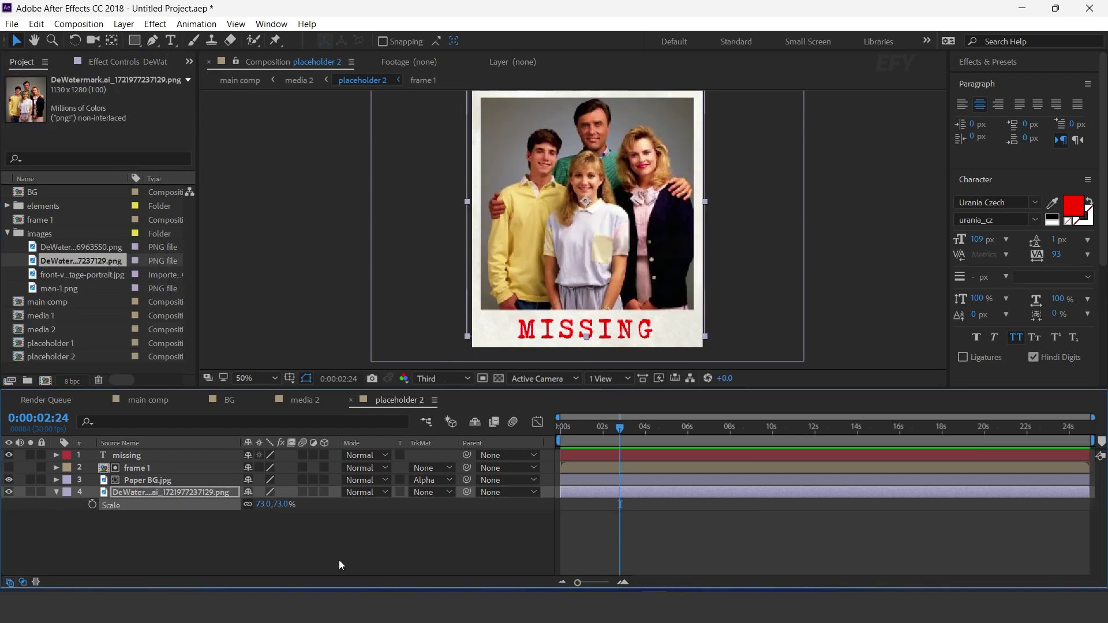
left_click(339, 561)
left_click(351, 400)
left_click(266, 400)
left_click(148, 399)
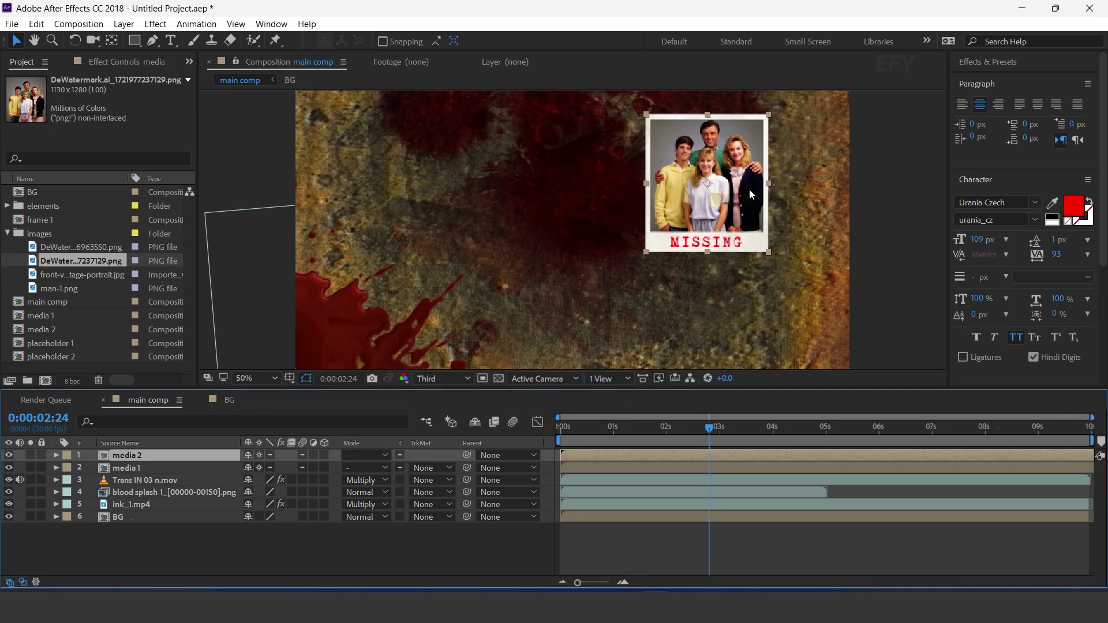
Place media 2 below and beneath media 1, tilted -9°, adjust both cards, and preview
left_click_drag(707, 184, 737, 257)
scroll(704, 297, "down", 2)
scroll(705, 298, "up", 2)
key("space")
left_click_drag(127, 456, 134, 474)
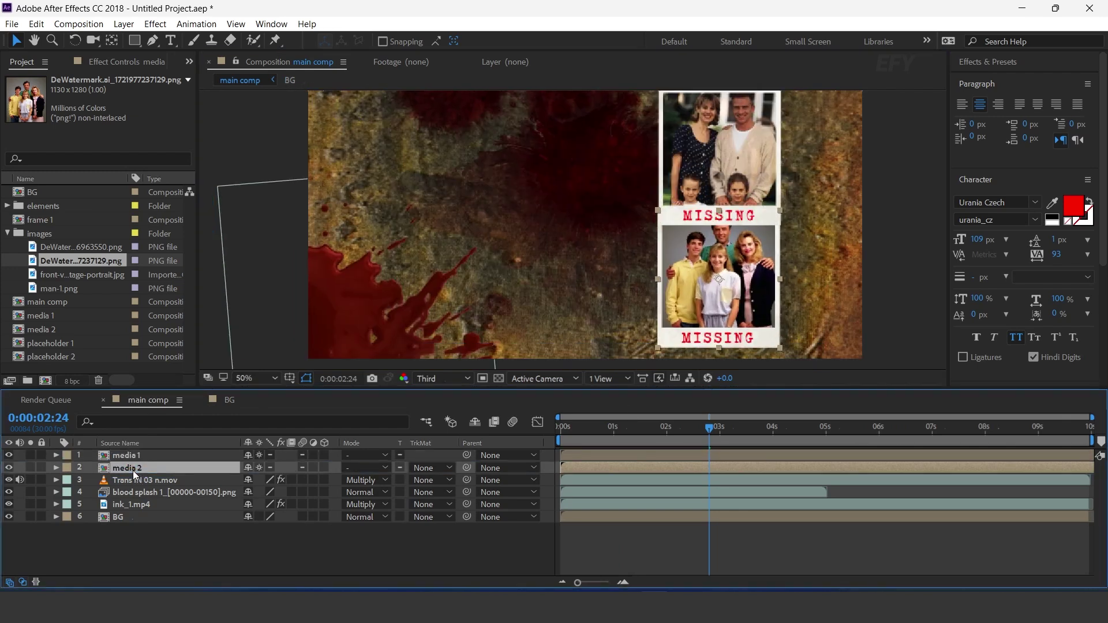
key("r")
left_click_drag(262, 481, 242, 480)
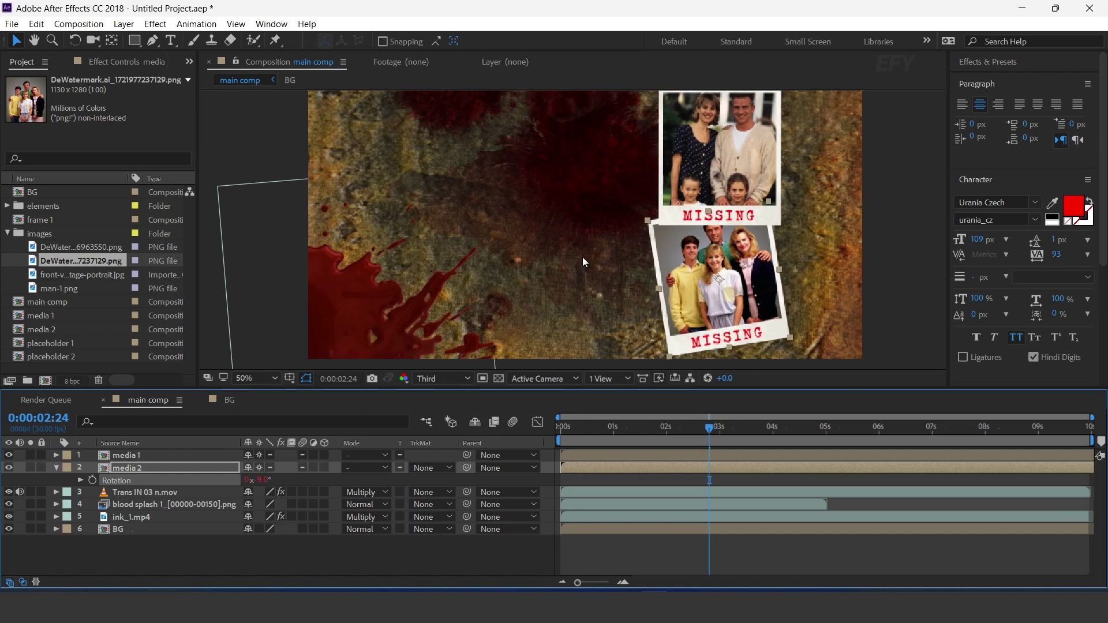
left_click_drag(732, 278, 761, 281)
left_click_drag(716, 153, 714, 149)
left_click(754, 297)
key("space")
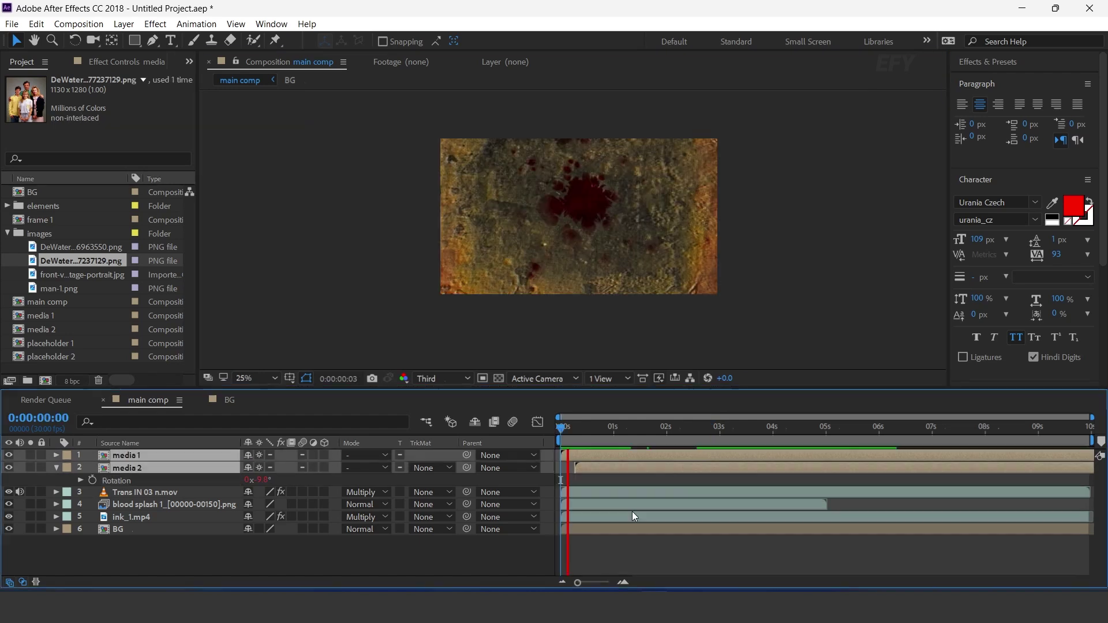
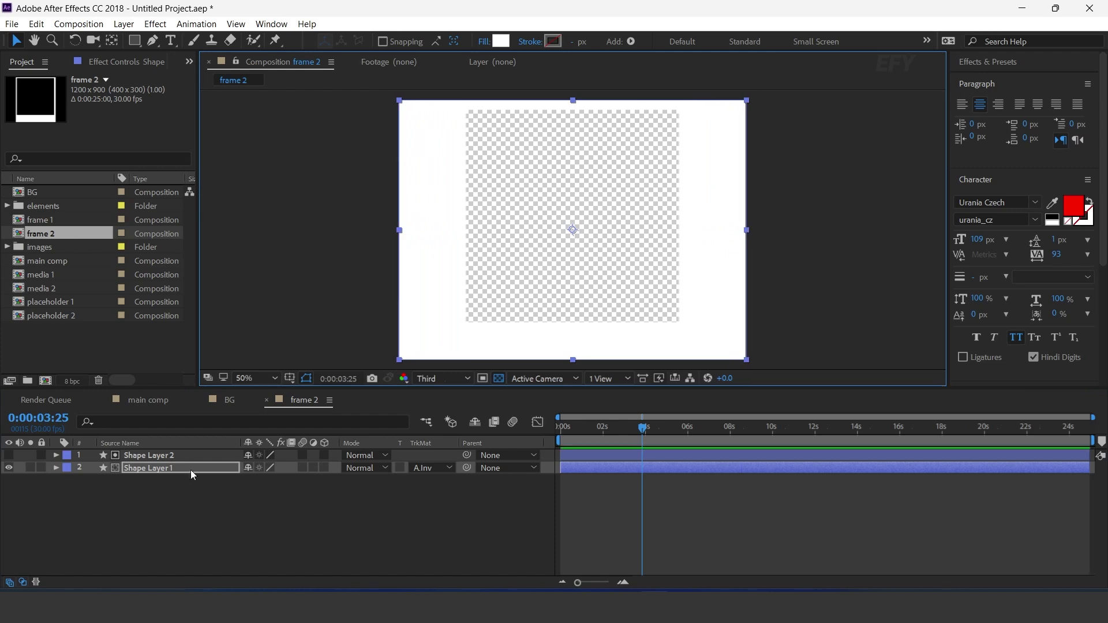
Widen frame 2's Shape Layer 2 cutout across the landscape frame and close frame 2
left_click_drag(681, 217, 741, 221)
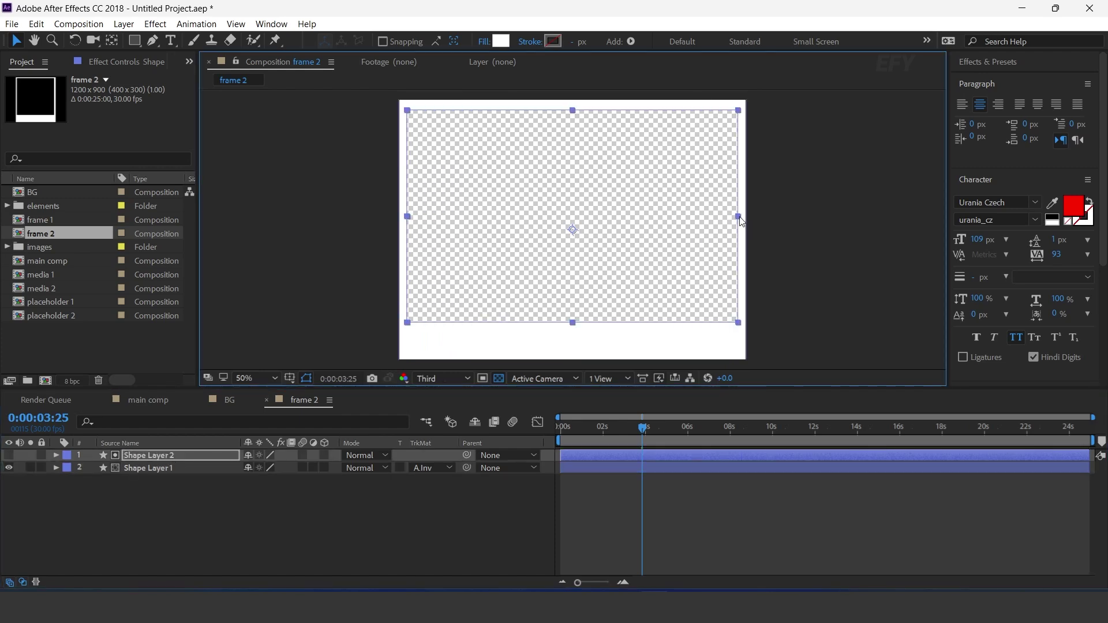
left_click(267, 400)
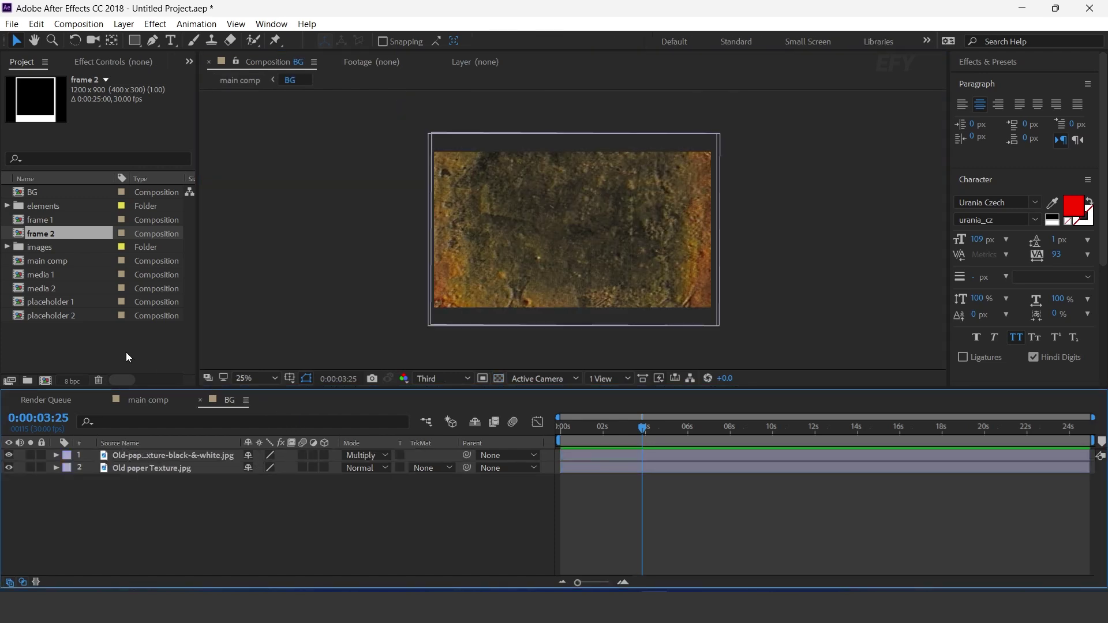
Duplicate media 2 as media 3 and add it atop main comp, nudged slightly left
left_click(127, 353)
left_click(143, 401)
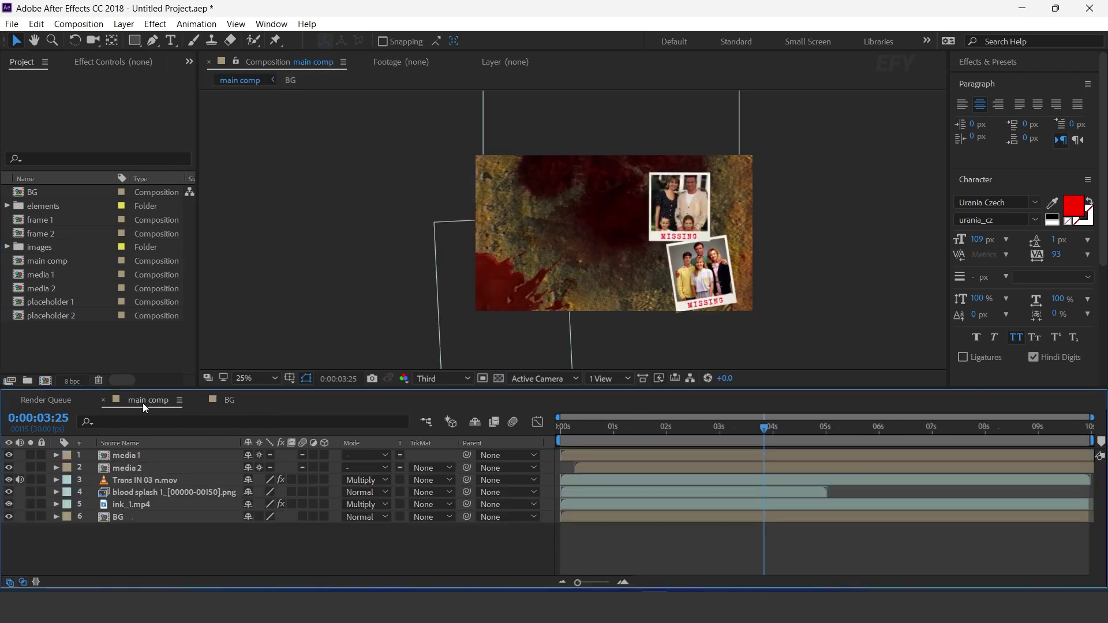
left_click(38, 289)
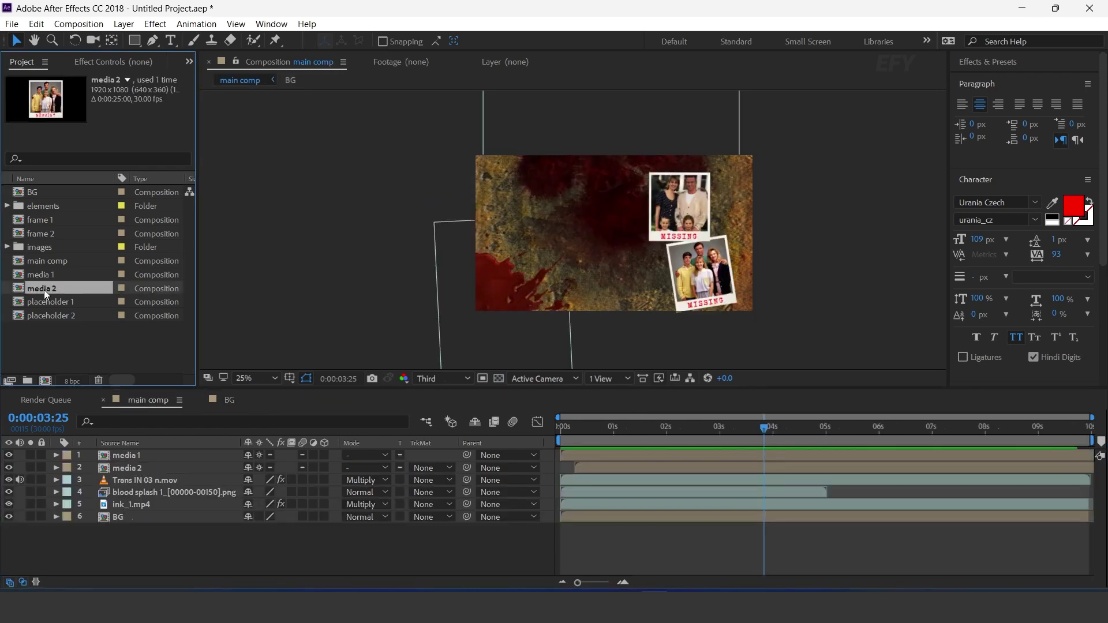
key("ctrl+d")
left_click_drag(51, 304, 151, 452)
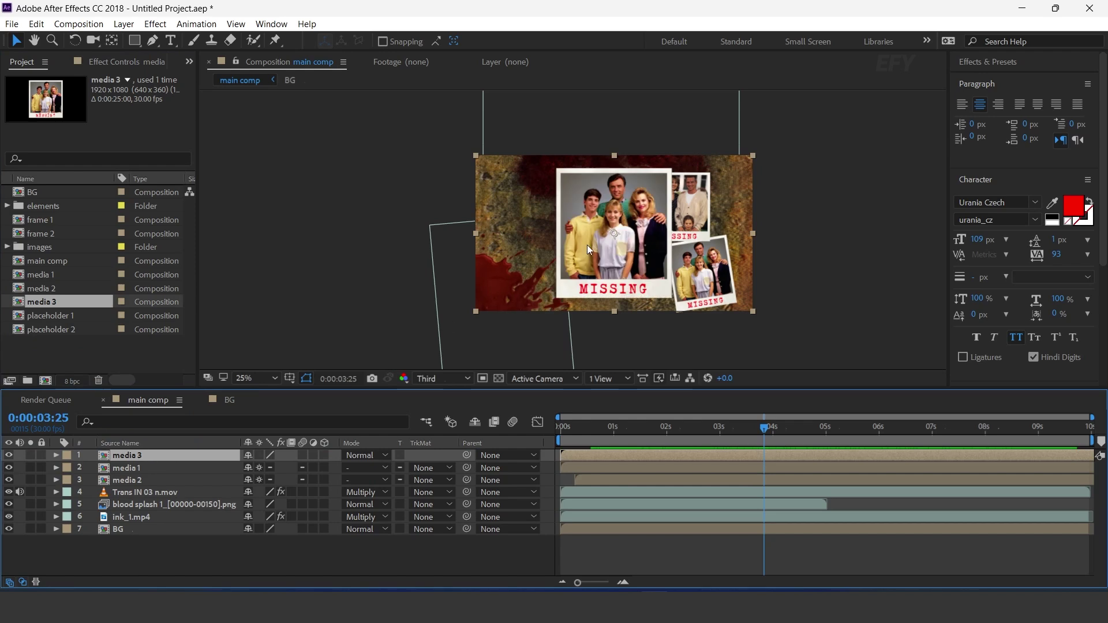
left_click_drag(586, 244, 567, 246)
key("Return")
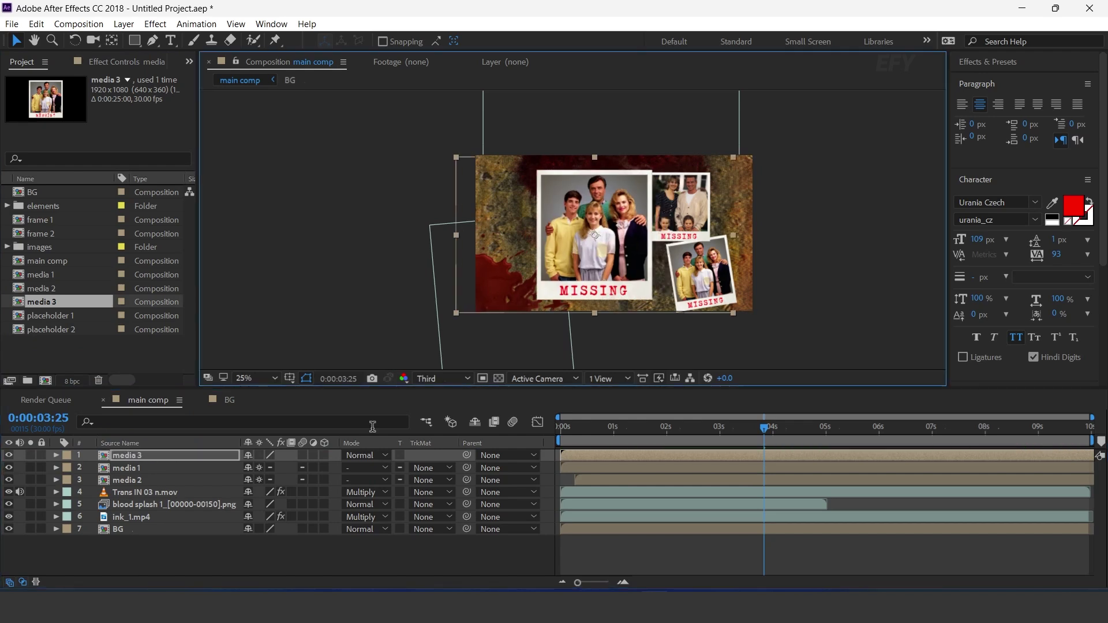
Duplicate placeholder 2 as placeholder 3 and open it
double_click(131, 458)
left_click(172, 470)
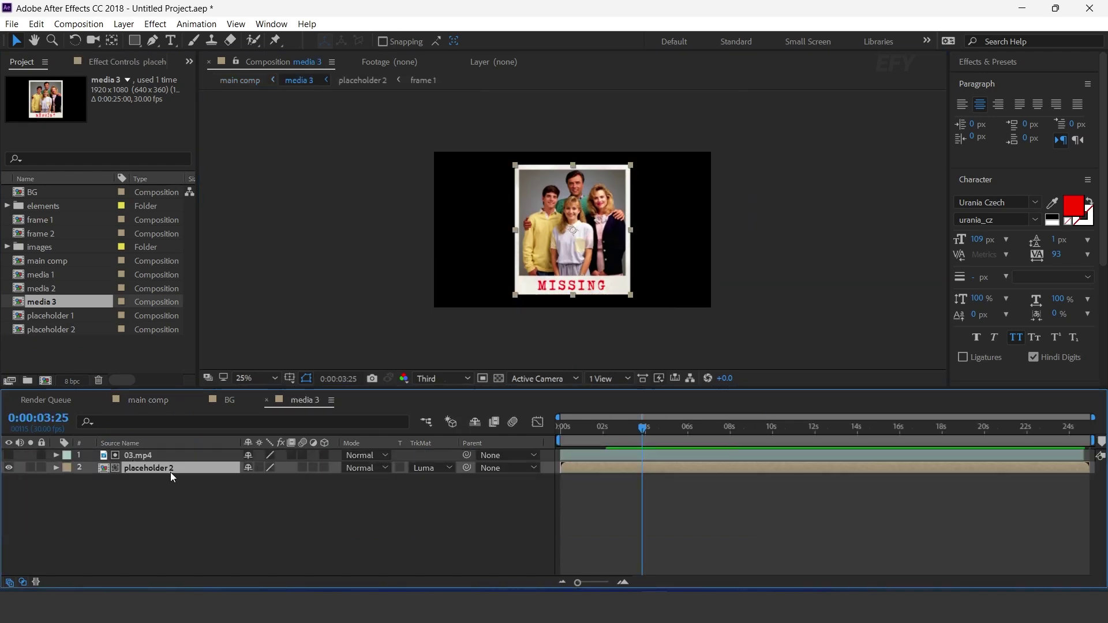
left_click(62, 334)
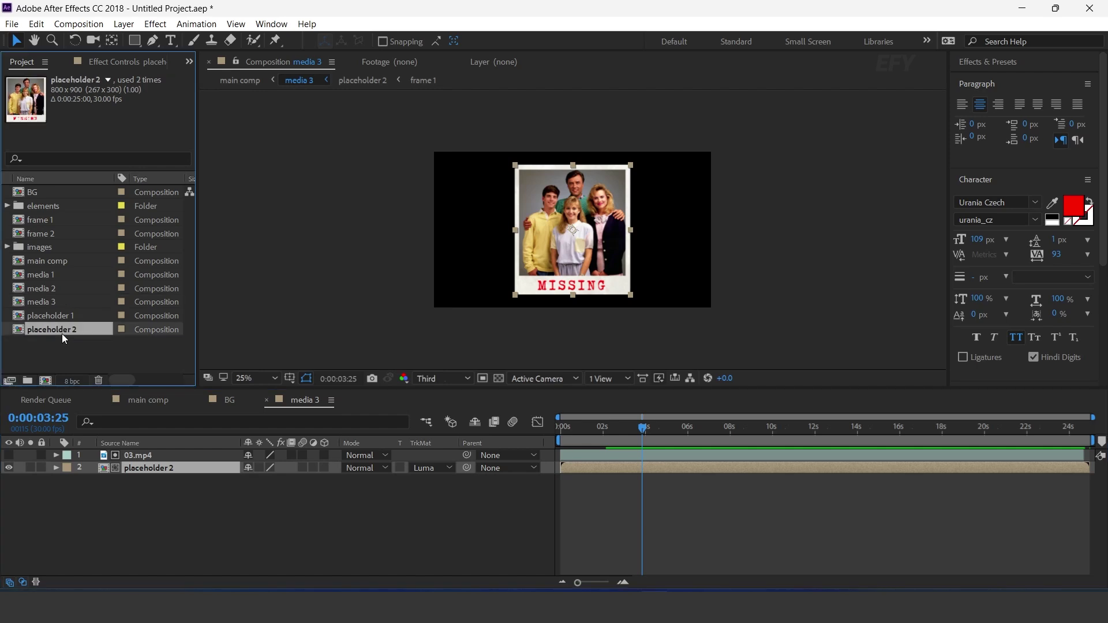
key("ctrl+d")
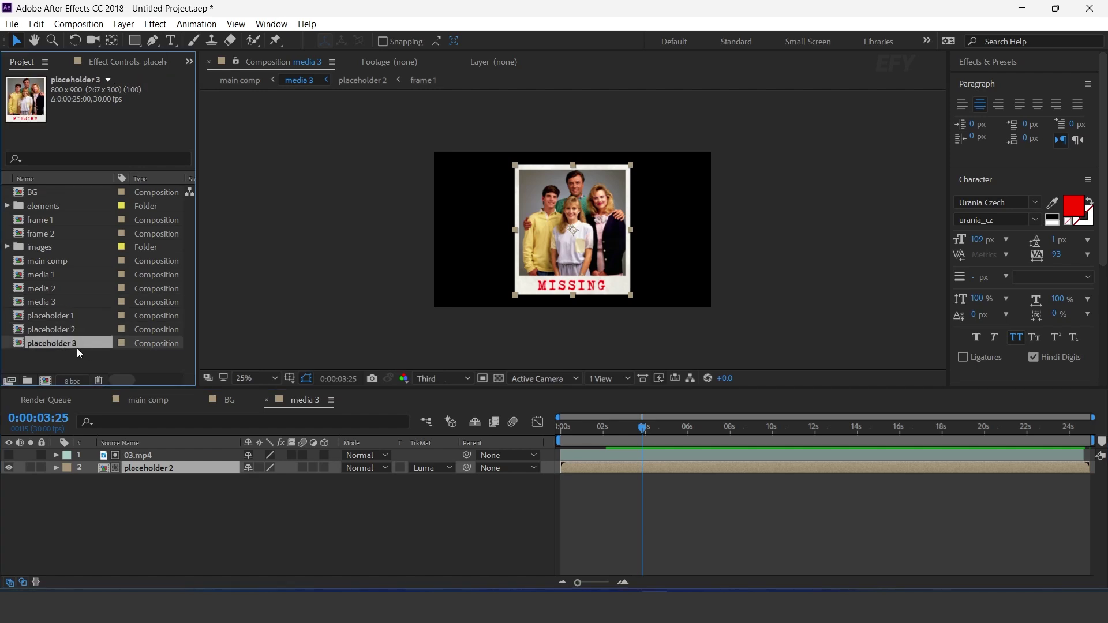
double_click(51, 343)
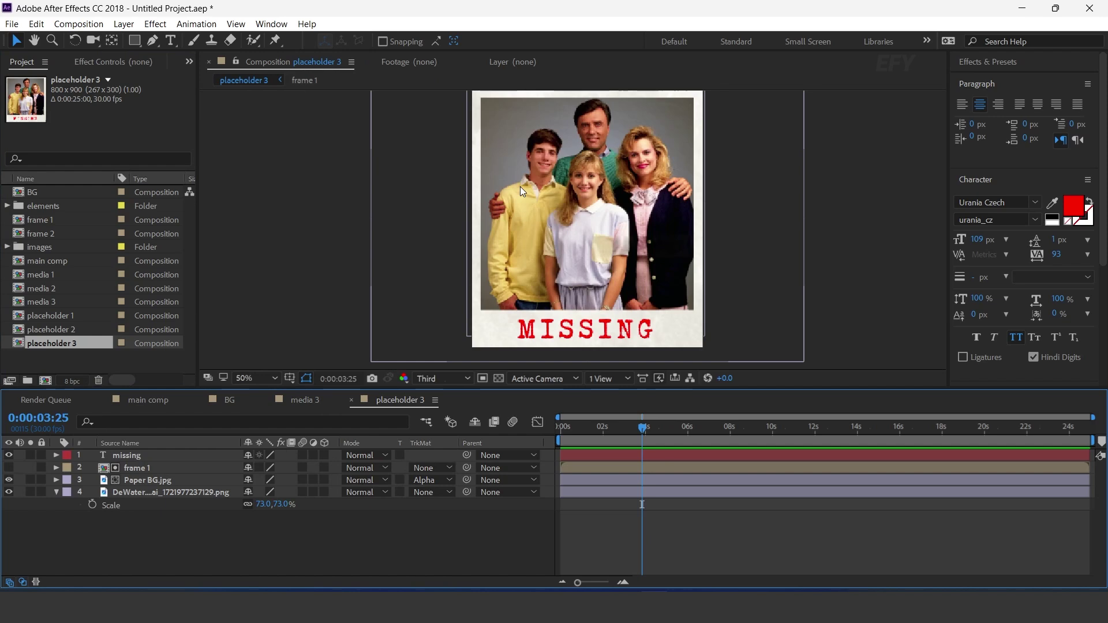
Set placeholder 3's composition width to 1200 px
left_click(79, 24)
left_click(98, 58)
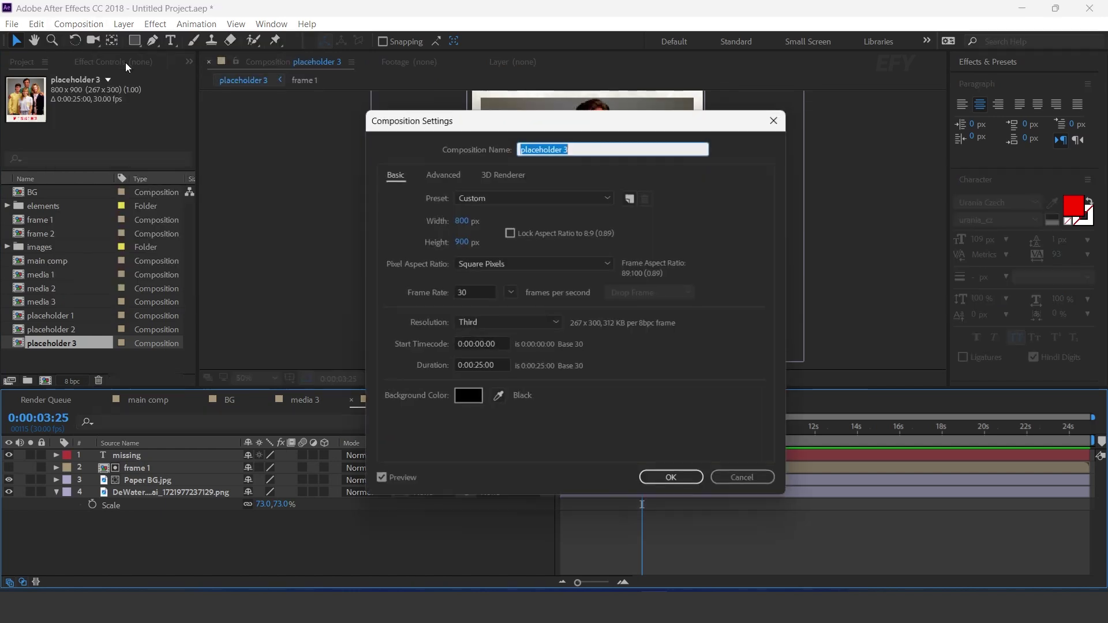
left_click(487, 224)
type("1200")
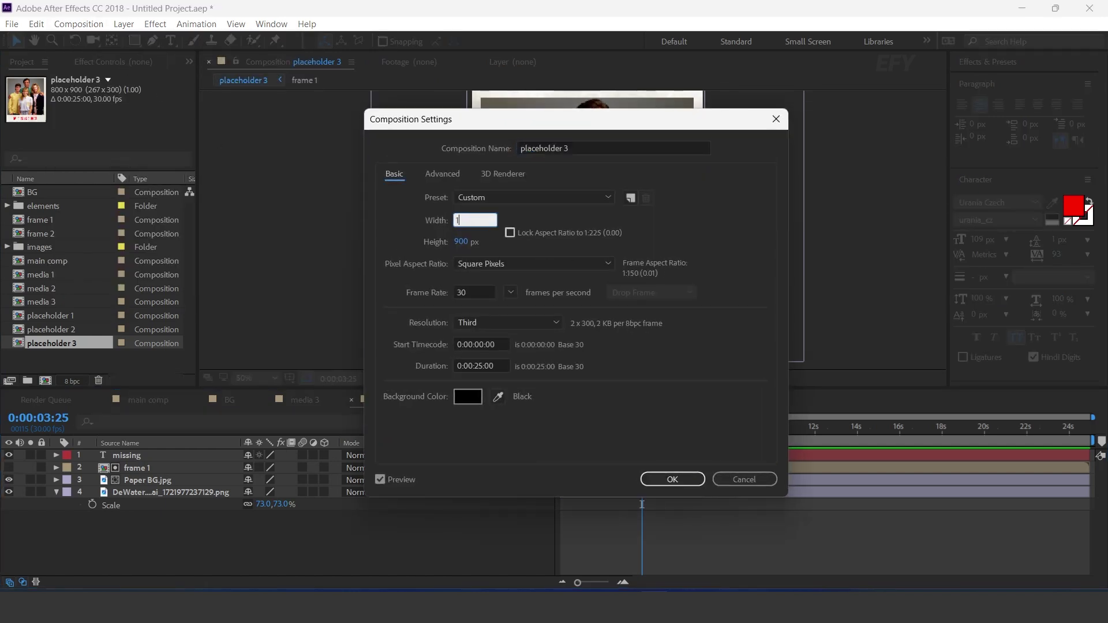
key("Return")
Replace placeholder 3's photo layer with the vintage family portrait image
left_click(576, 236)
scroll(577, 237, "down", 2)
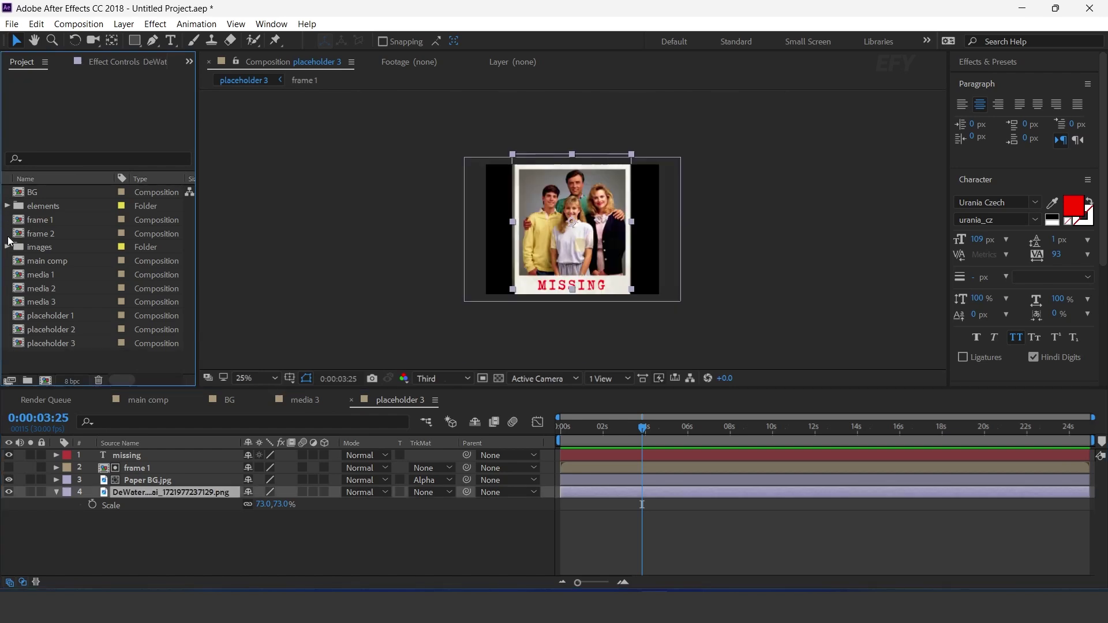
left_click(8, 247)
left_click(103, 274)
left_click(101, 289)
left_click_drag(91, 289, 289, 513)
key("s")
scroll(642, 237, "up", 2)
scroll(643, 236, "down", 2)
Replace frame 1 with the frame 2 composition in placeholder 3
left_click(144, 468)
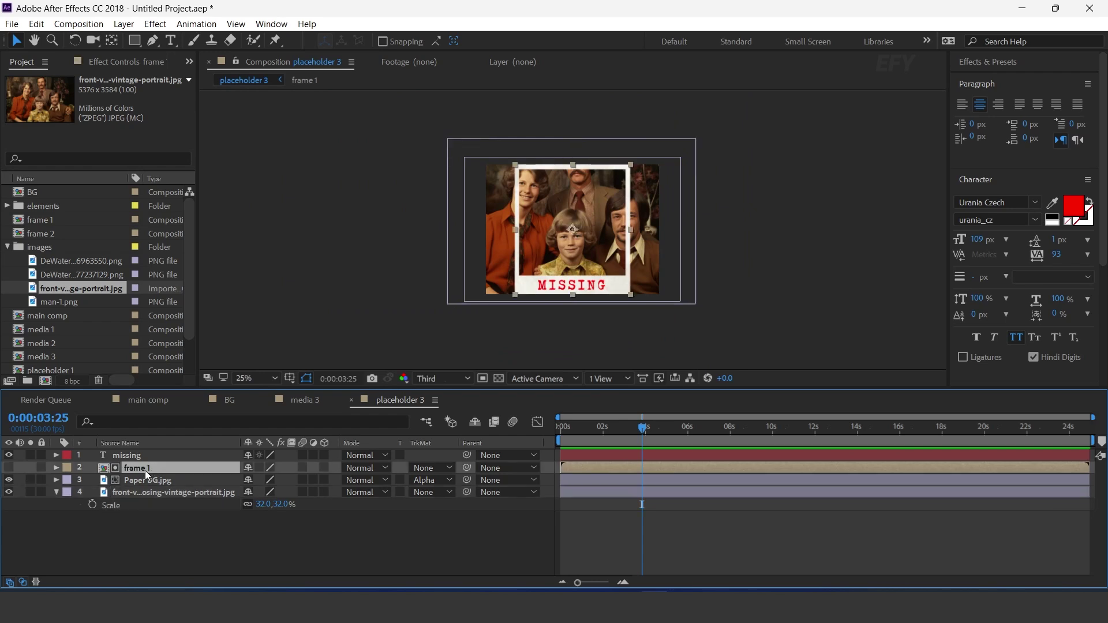
left_click_drag(45, 236, 185, 526)
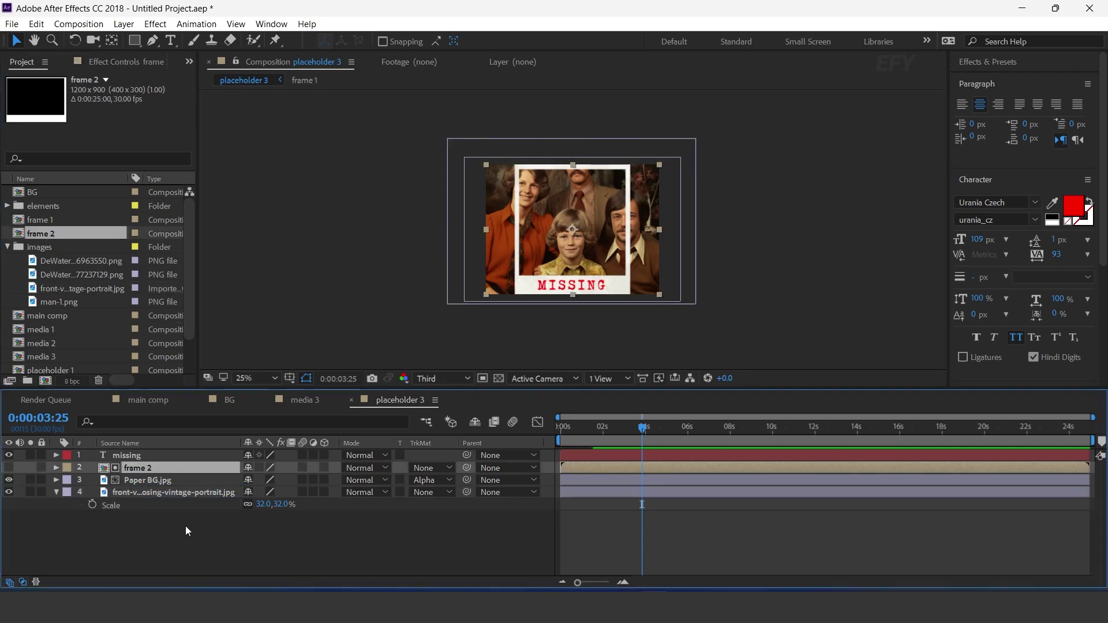
scroll(639, 230, "up", 2)
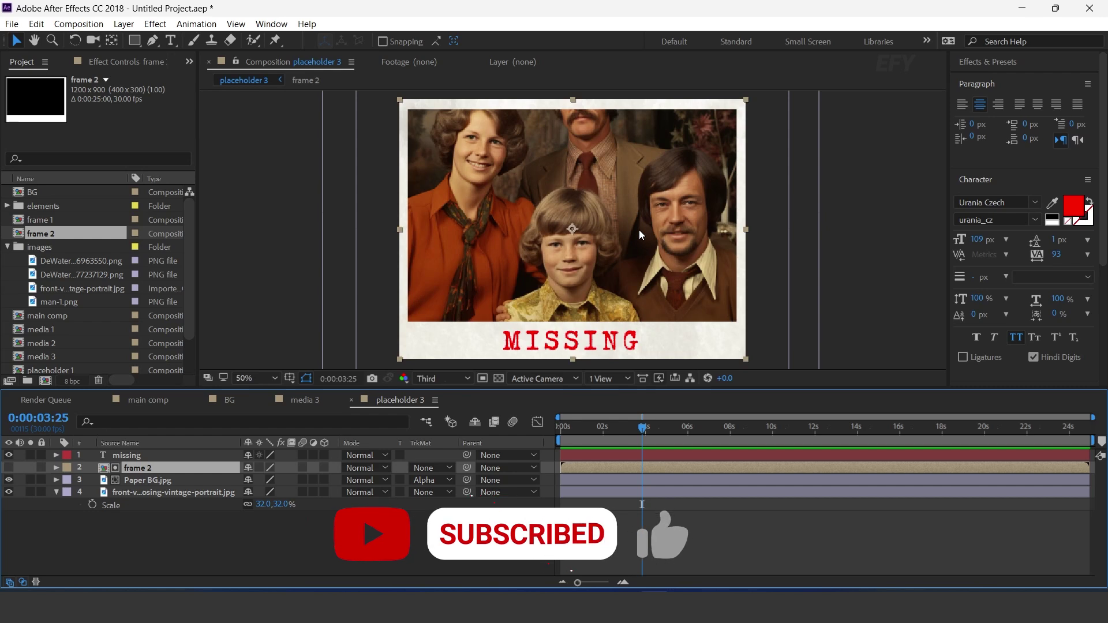
scroll(639, 229, "down", 2)
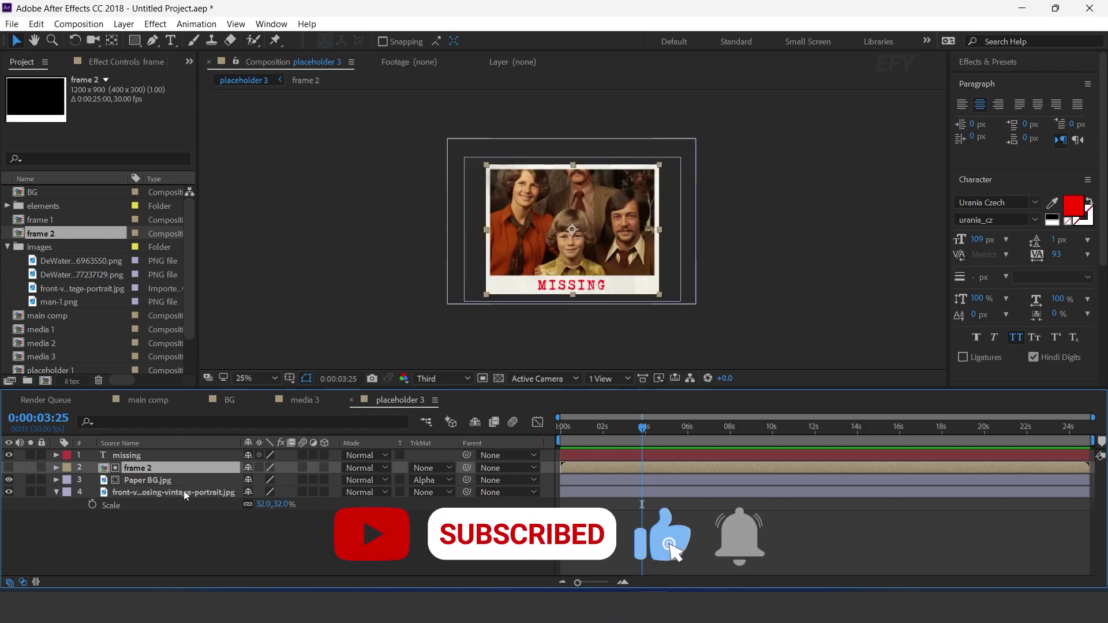
left_click(352, 401)
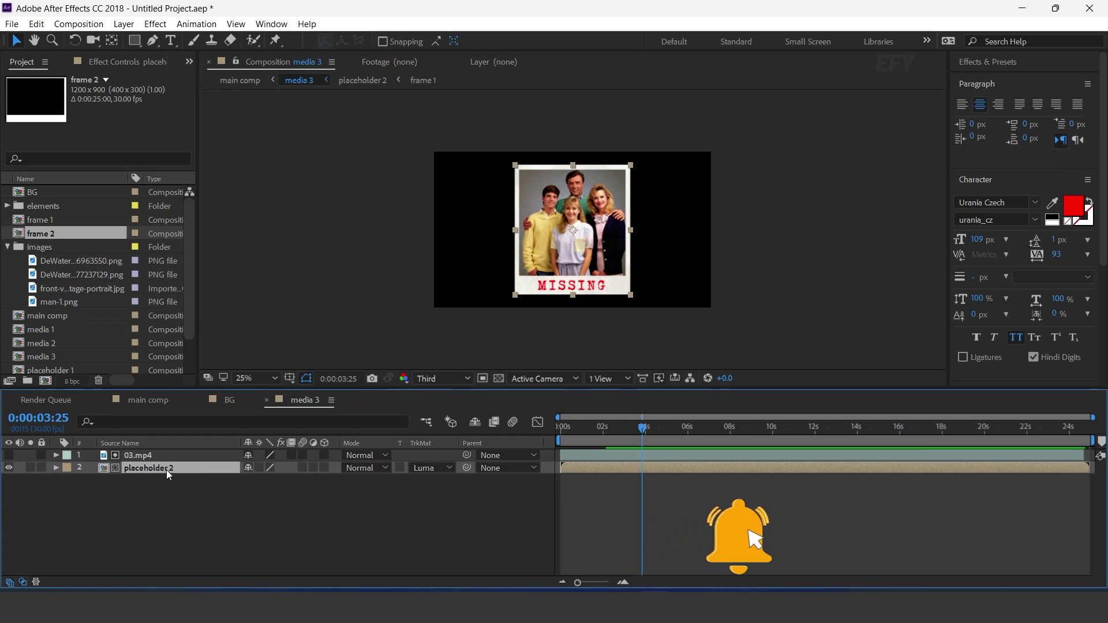
Swap placeholder 2 for placeholder 3 inside media 3
left_click(7, 247)
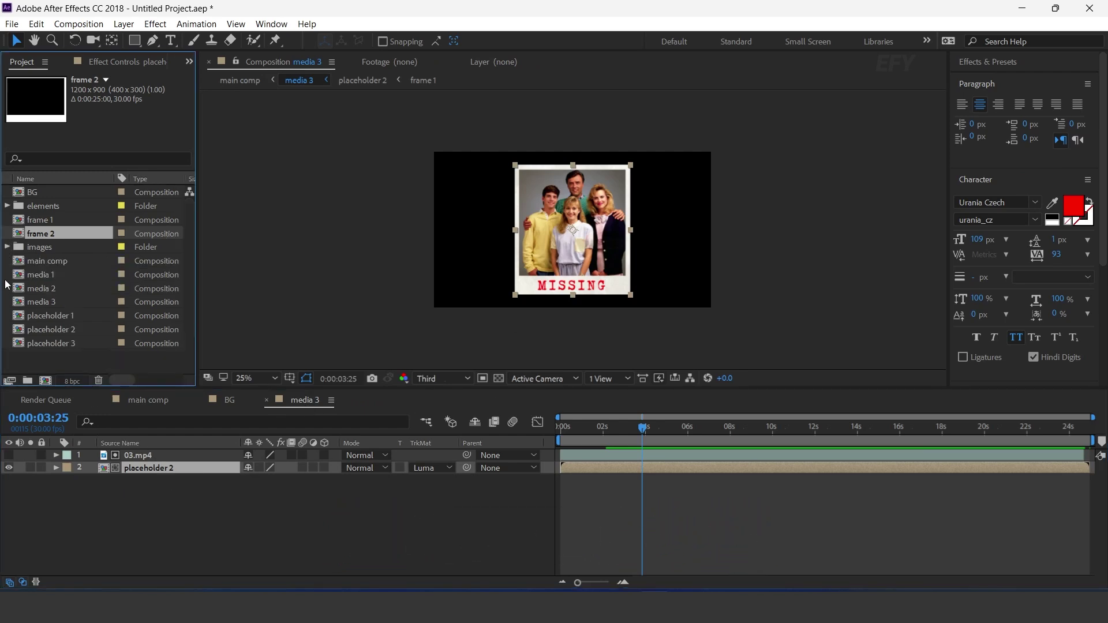
left_click(66, 345)
left_click_drag(60, 345, 182, 473)
left_click_drag(561, 427, 622, 428)
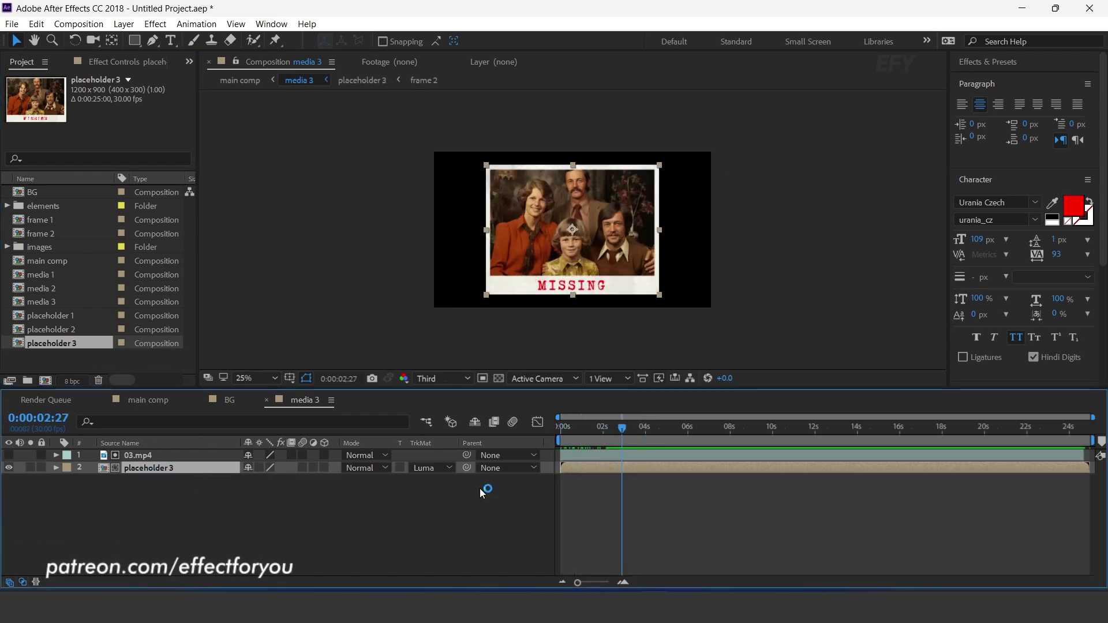
Collapse transformations on media 3, scale it to 65%, and tilt it -11° in the upper left
left_click(267, 399)
left_click(157, 399)
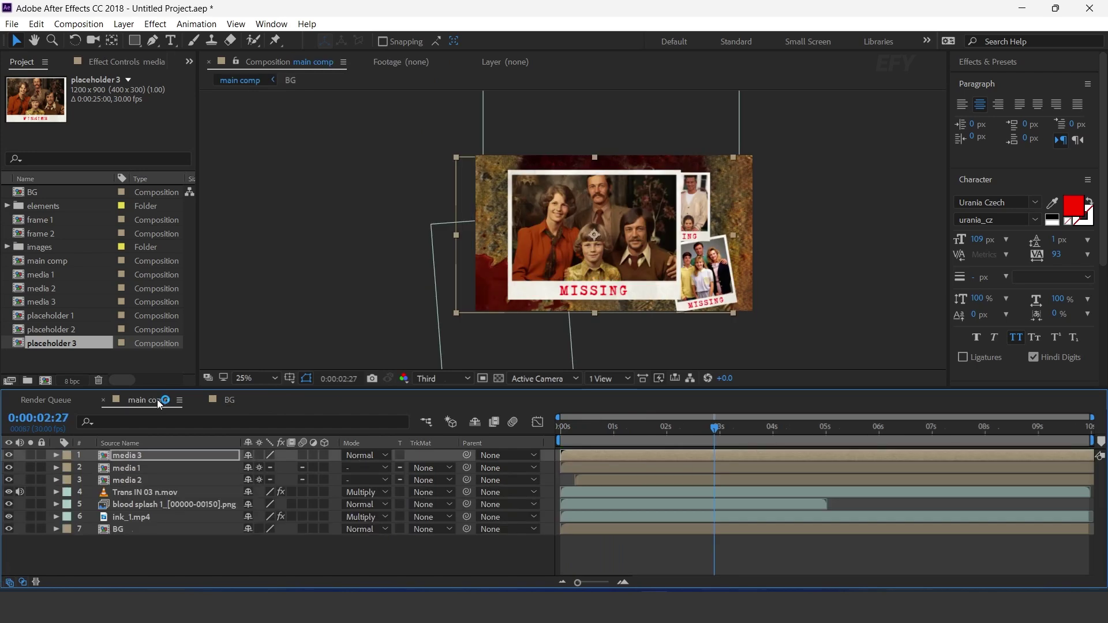
left_click(258, 455)
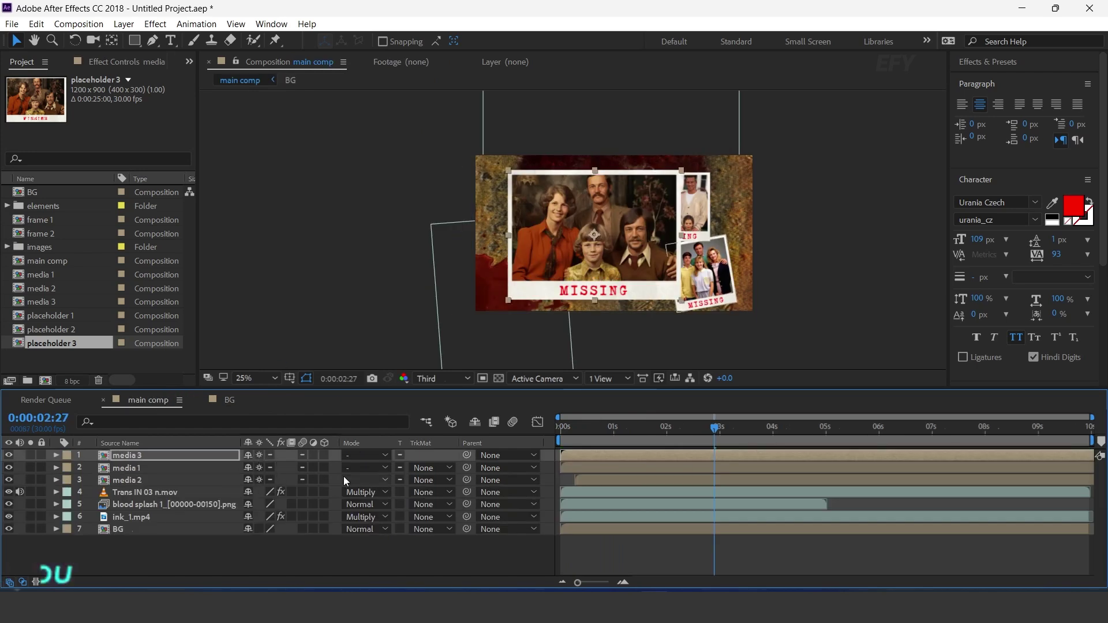
key("s")
left_click_drag(285, 465, 264, 467)
left_click_drag(600, 237, 554, 221)
key("r")
left_click_drag(279, 468, 259, 468)
left_click_drag(572, 198, 562, 194)
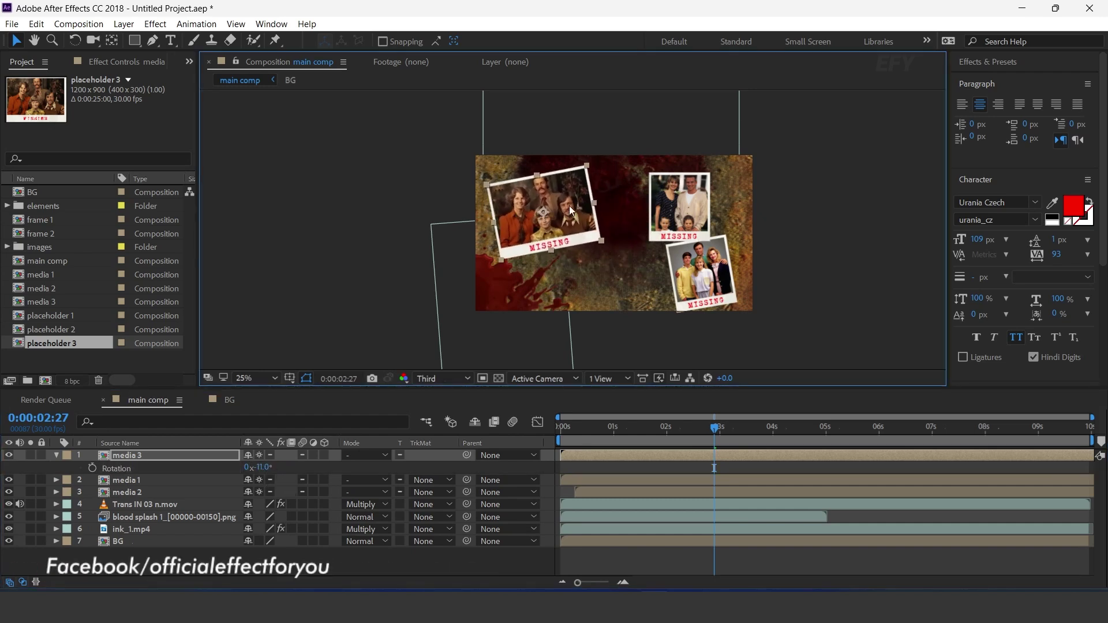
Give media 3's rotation the expression posterizeTime(5);wiggle(2,2) and scrub to check it
left_click(91, 468, "alt")
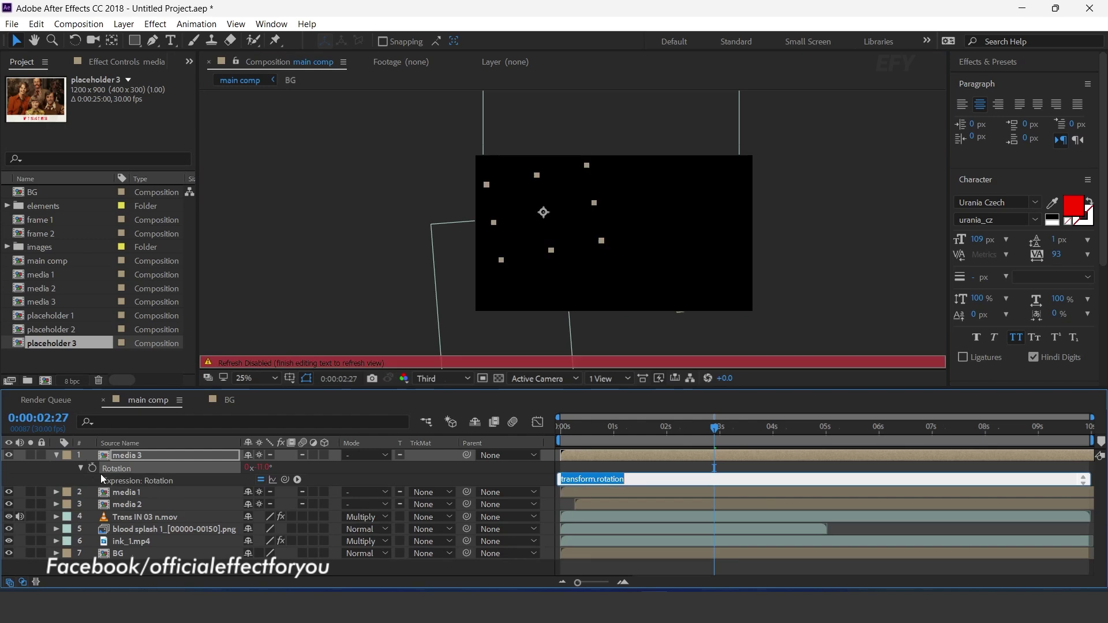
type("posterizeTime(5")
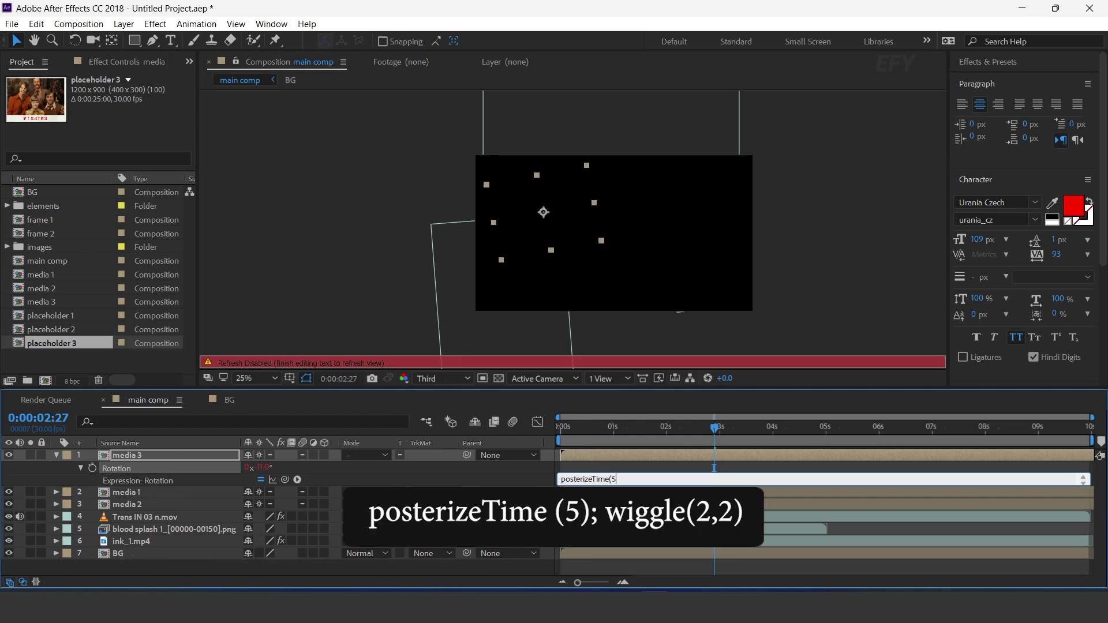
type(");wiggle(2,2)")
left_click(102, 477)
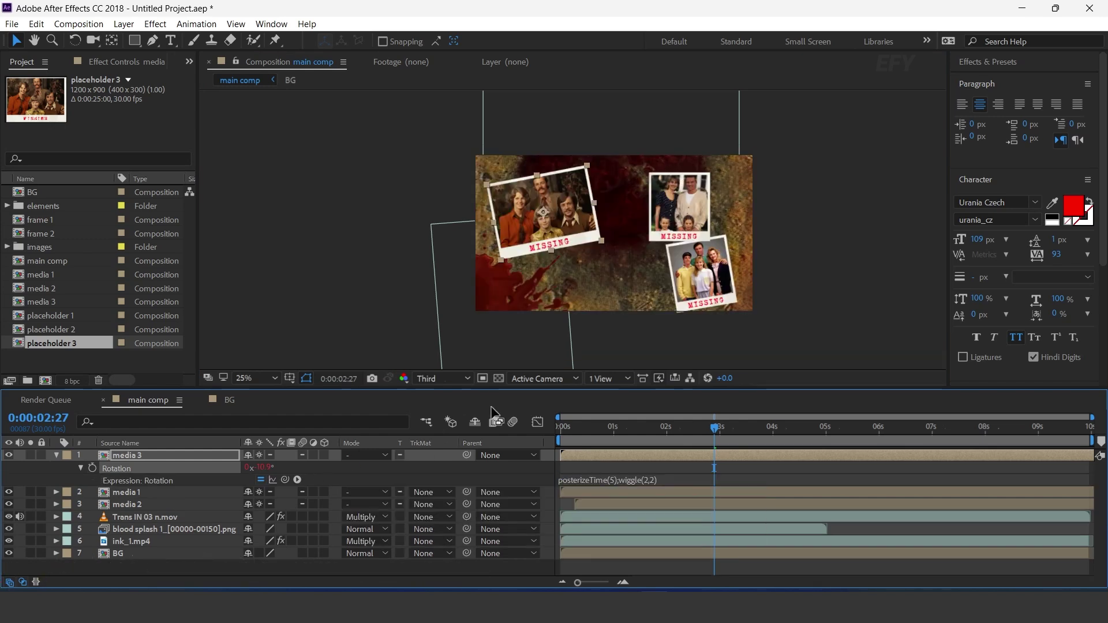
left_click(572, 427)
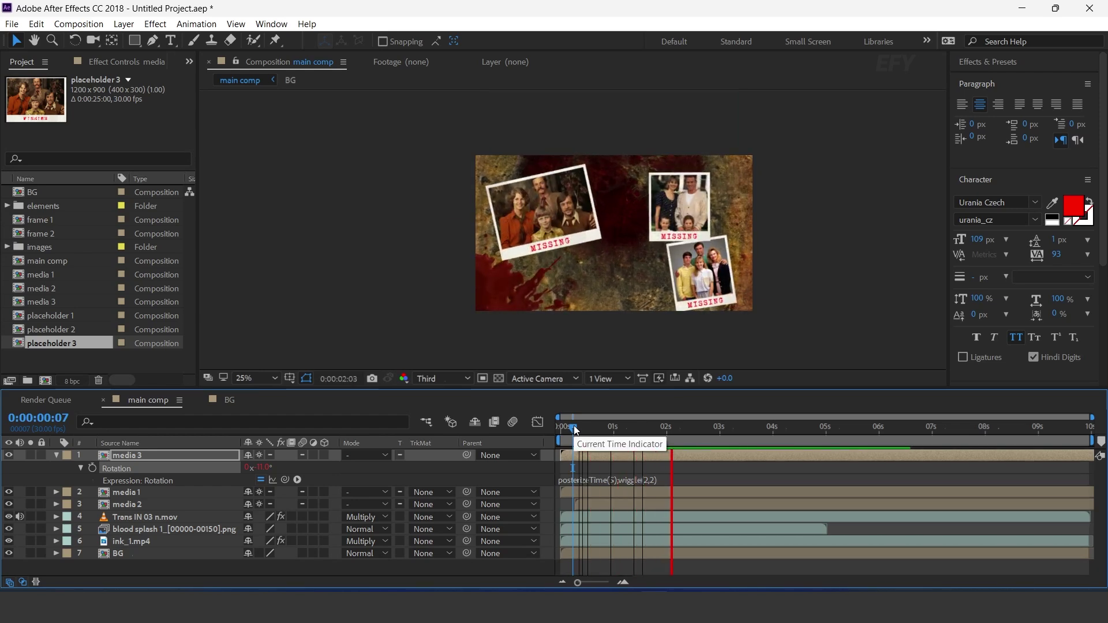
left_click_drag(574, 431, 602, 432)
left_click(603, 432)
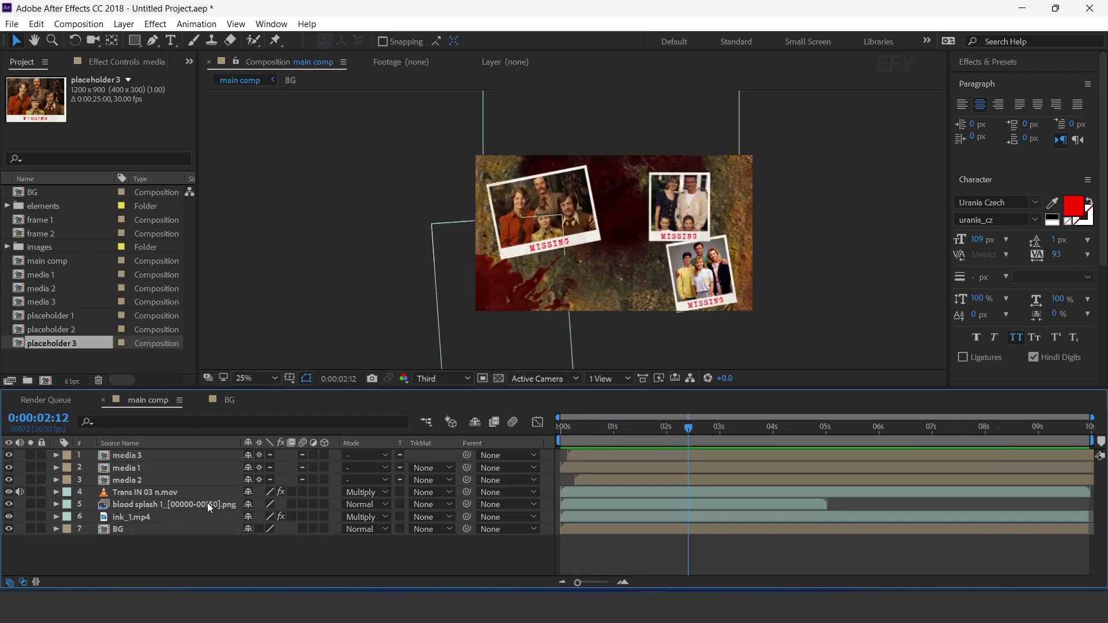
Duplicate the blood splash, move it up-left, rotate it to -176°, and scale it to 60%
left_click(162, 507)
key("ctrl+d")
left_click_drag(158, 507, 147, 450)
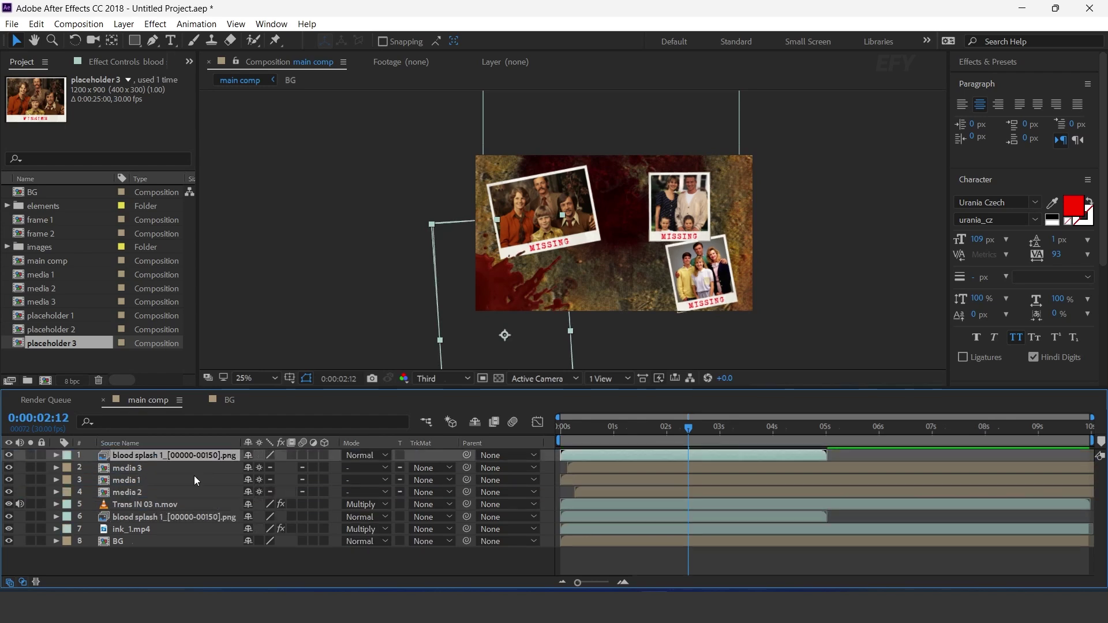
left_click_drag(503, 337, 455, 204)
key("r")
left_click_drag(273, 467, 340, 474)
left_click_drag(438, 231, 412, 179)
key("s")
left_click_drag(272, 468, 258, 469)
left_click_drag(427, 164, 449, 159)
Make the splash copy start about 20 frames in and preview from the start
left_click(589, 427)
left_click_drag(637, 456, 667, 456)
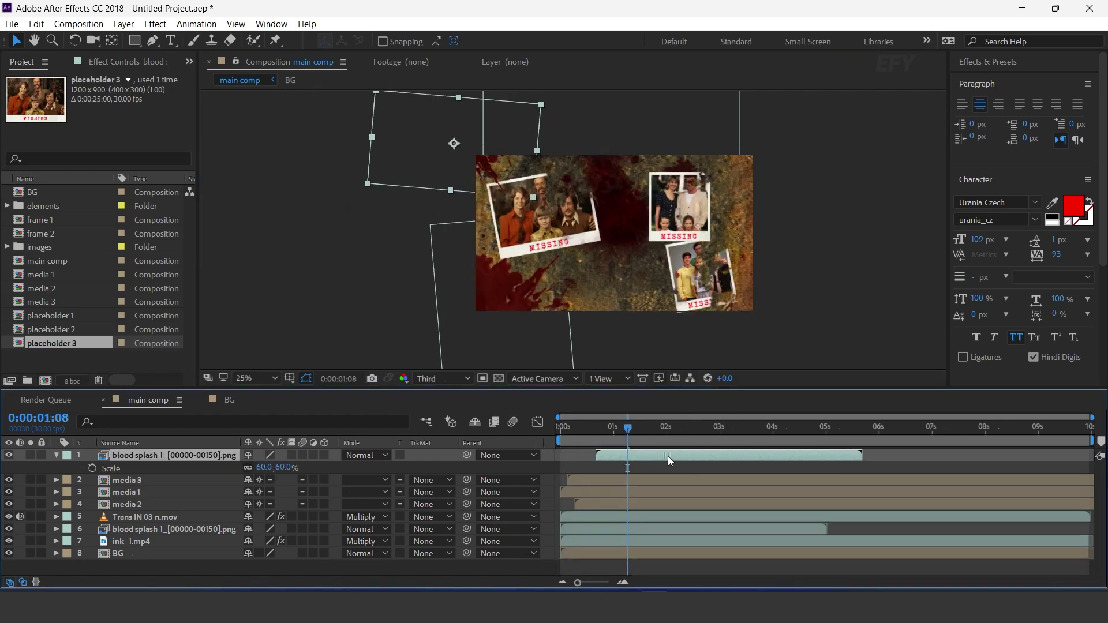
key("Home")
key("space")
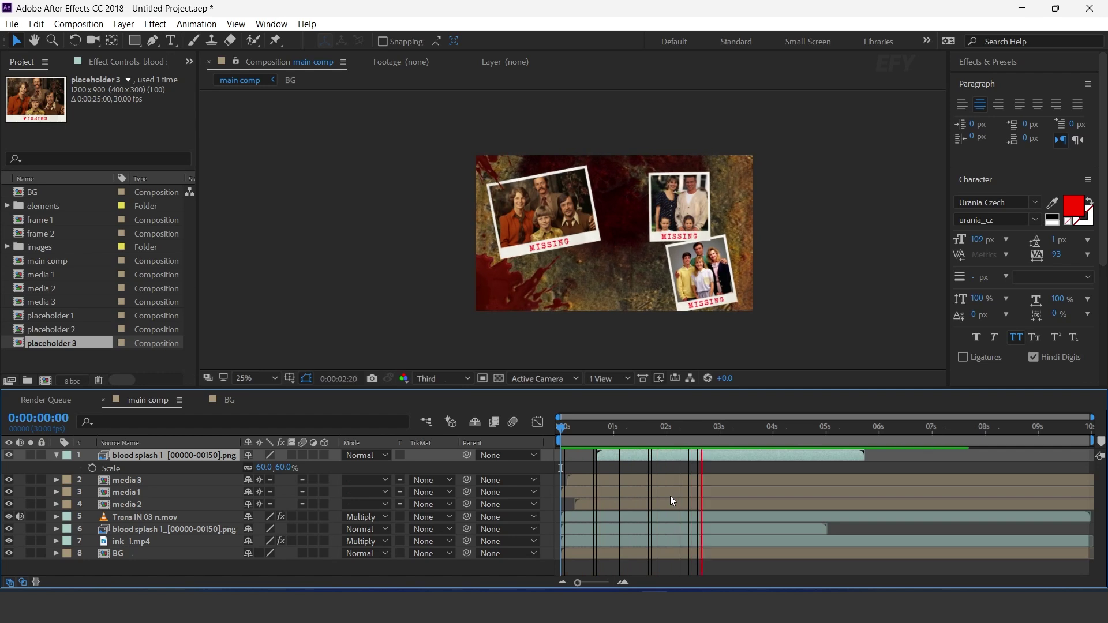
key("space")
left_click(56, 455)
left_click(535, 566)
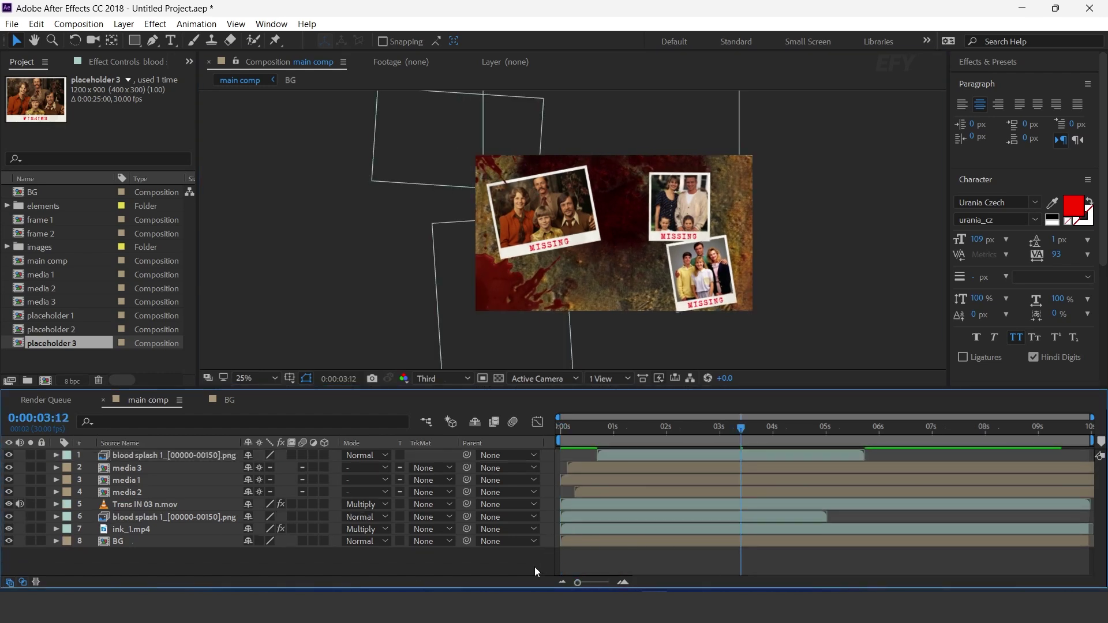
Create a composition named 'main placeholder 1' sized 1000 x 1200 px
left_click(63, 361)
left_click(45, 380)
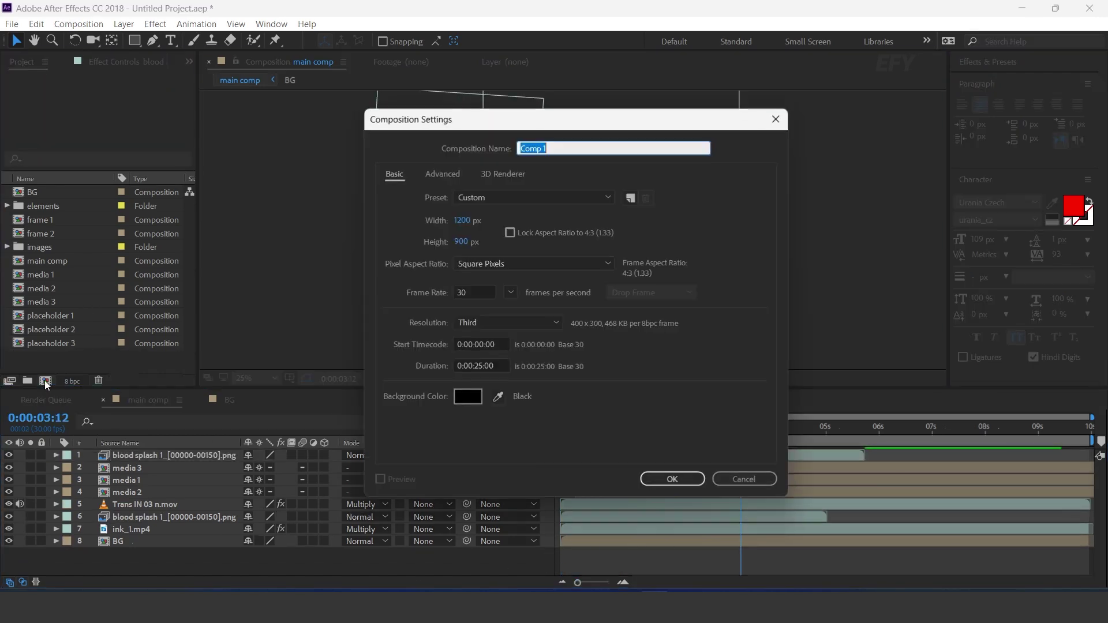
type("main placehold")
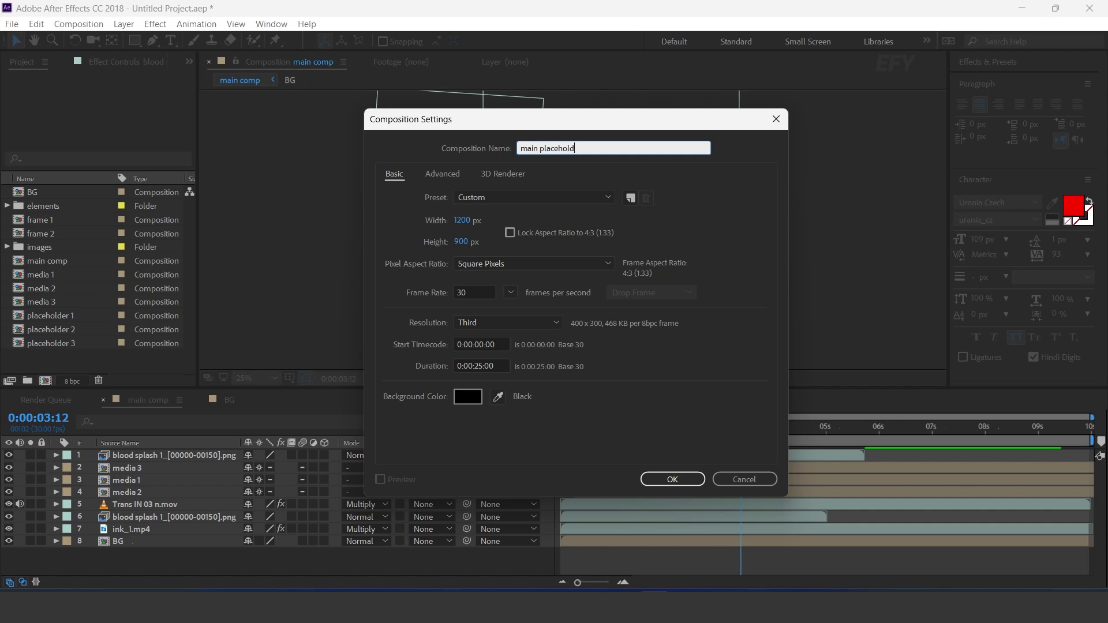
key("Tab")
key("Tab")
type("1000")
key("Tab")
type("1200")
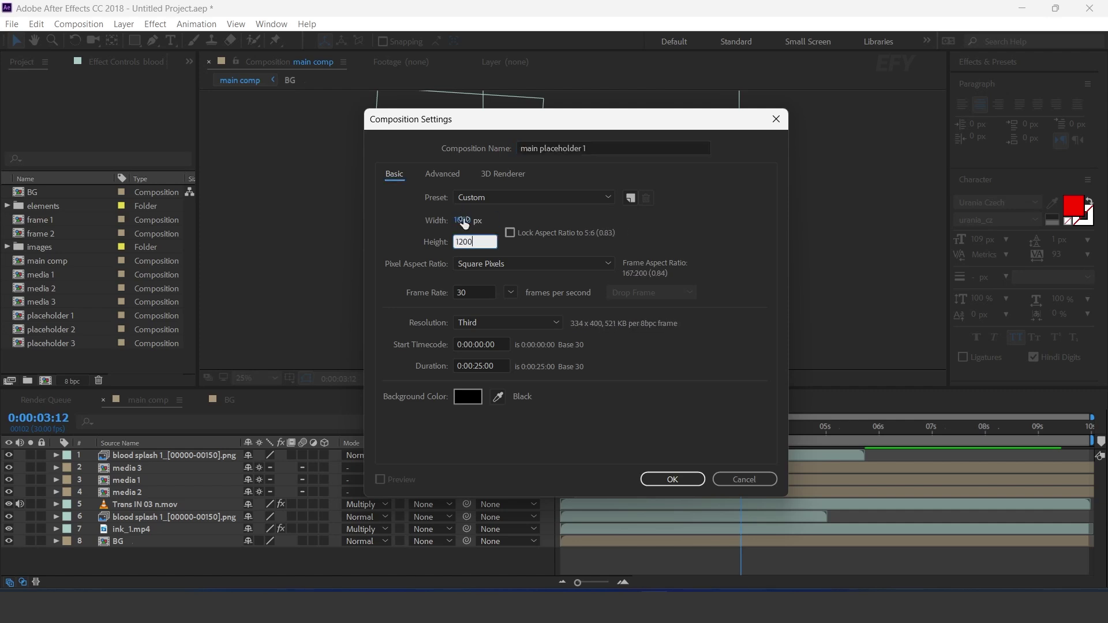
key("Return")
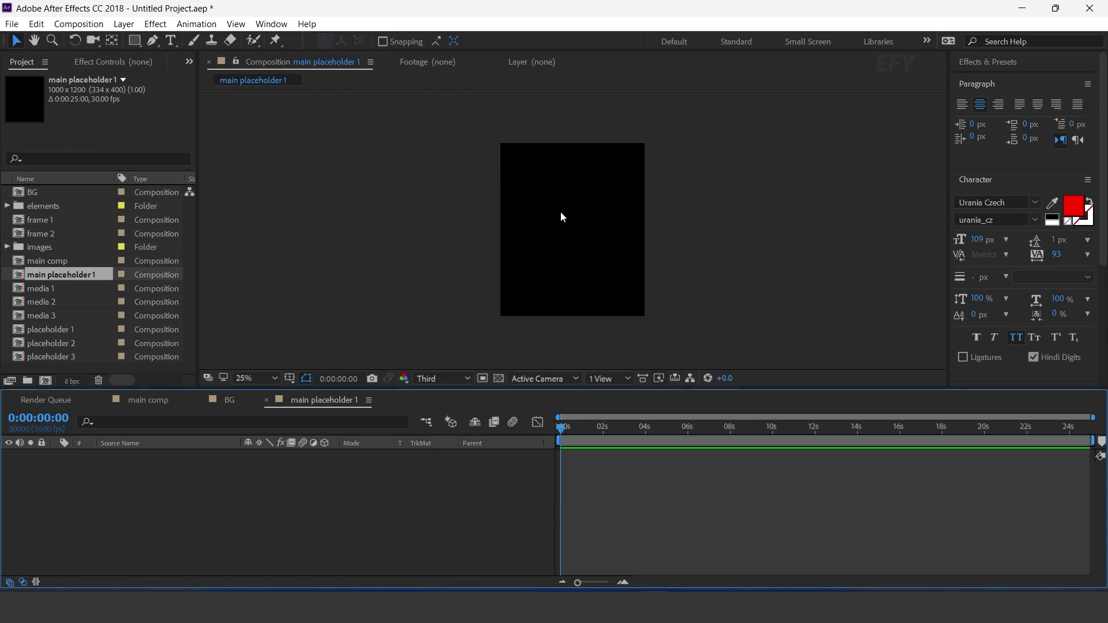
Add man-1.png into the main placeholder 1 composition
left_click(8, 248)
left_click(68, 303)
left_click_drag(68, 302, 177, 508)
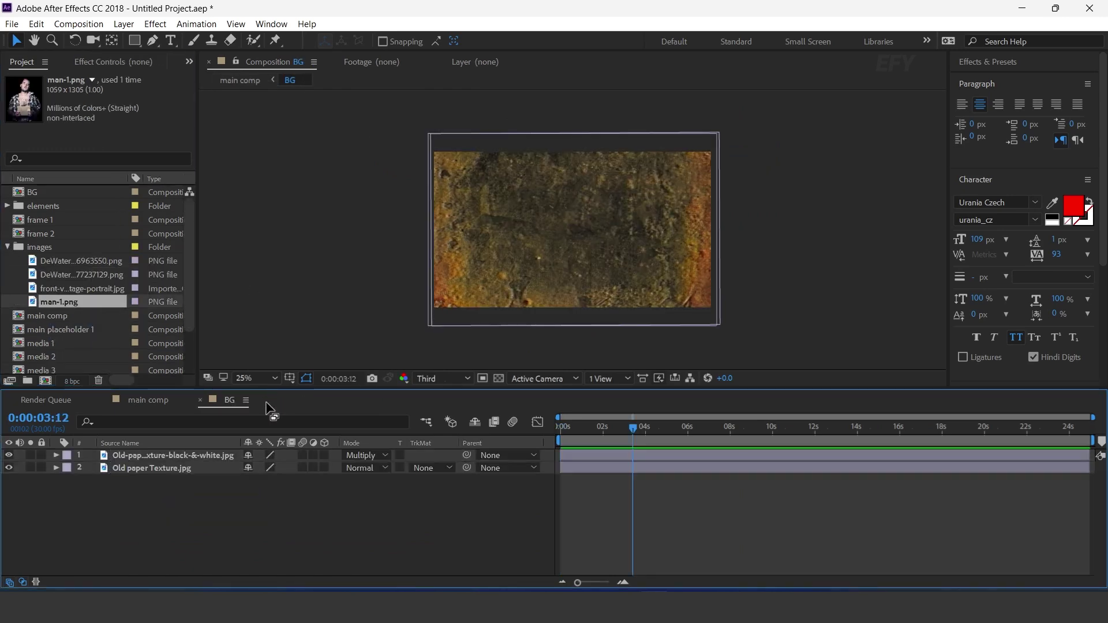
Place main placeholder 1 atop main comp and scale it down to about 78%
left_click(146, 402)
left_click(7, 247)
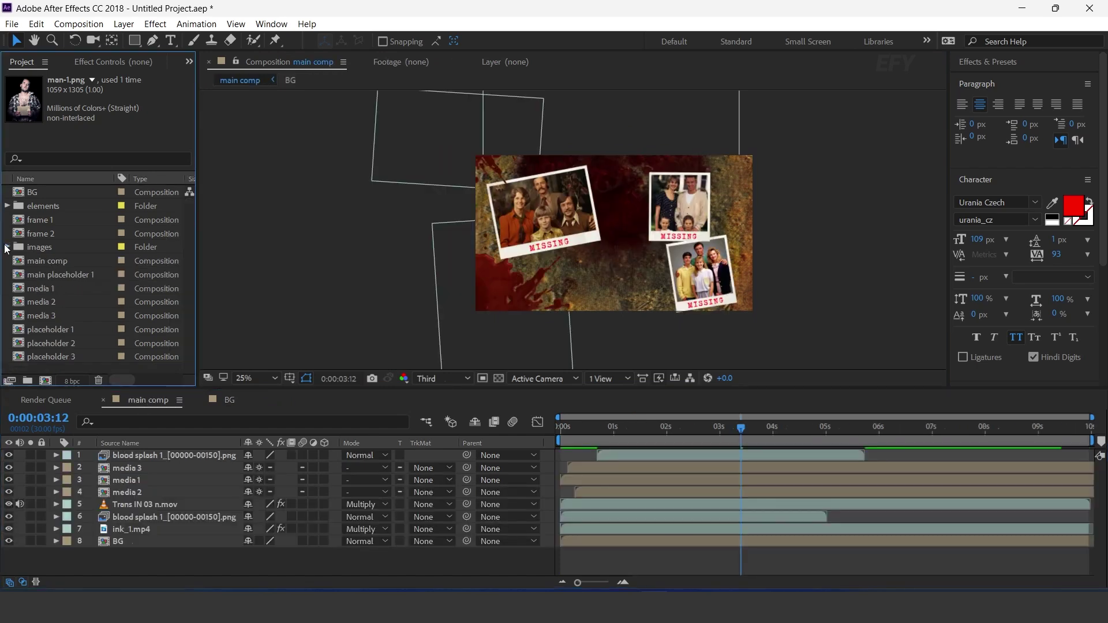
left_click_drag(84, 277, 158, 451)
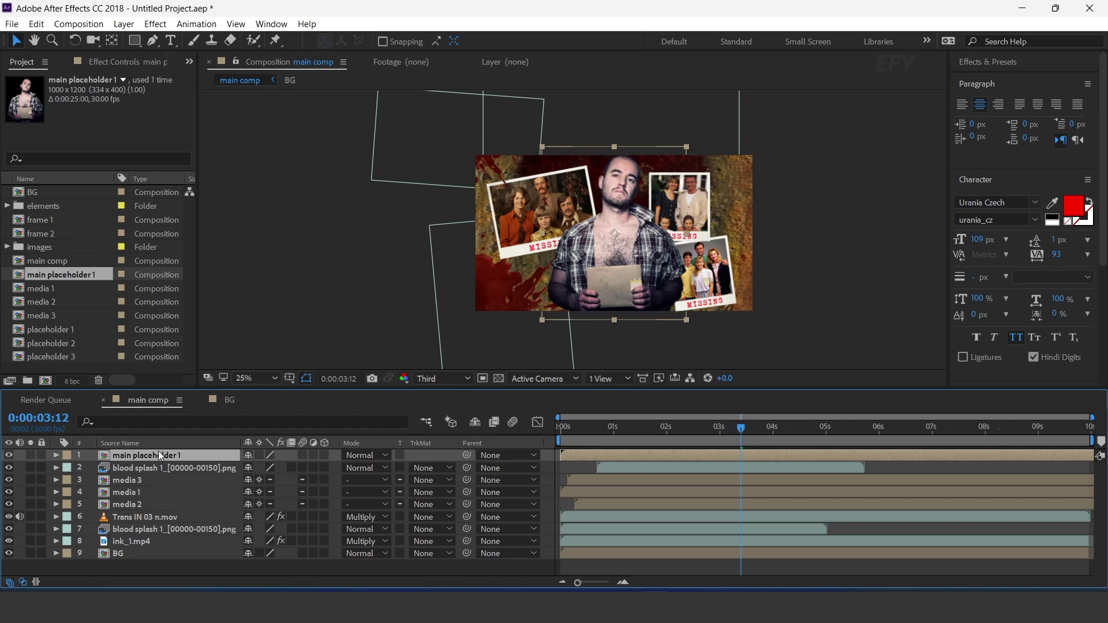
key("s")
mouse_move(290, 472)
left_mouse_down()
mouse_move(276, 473)
mouse_move(293, 474)
left_mouse_up()
Set the placeholder to 84% scale and desaturate it with Hue/Saturation at -100
left_click_drag(611, 242, 608, 260)
left_click(182, 456)
key("ctrl+space")
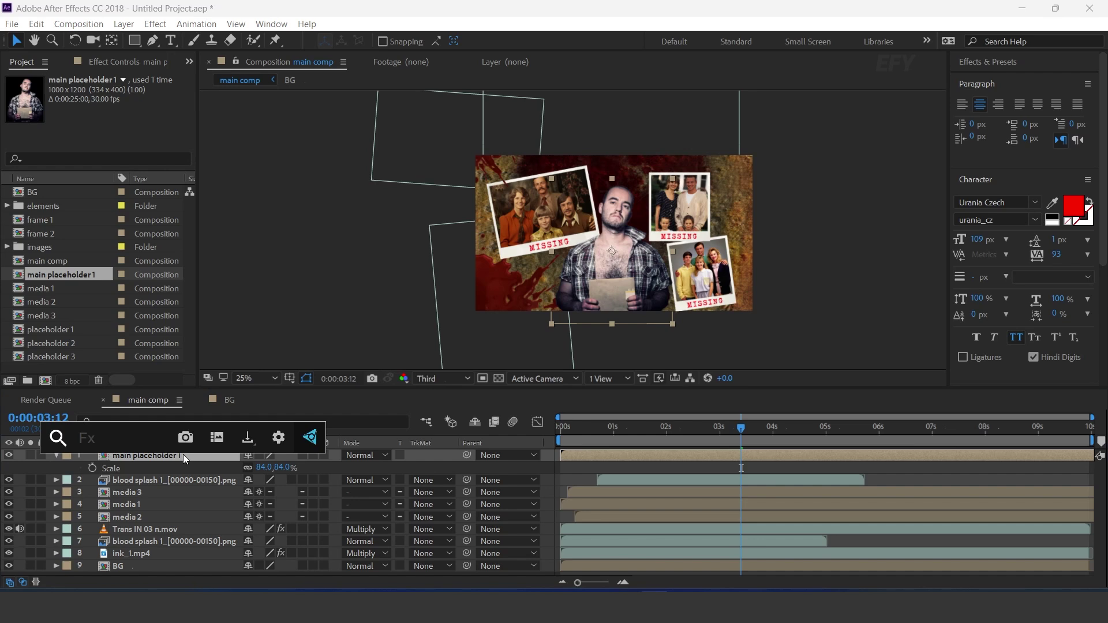
type("hu")
key("Return")
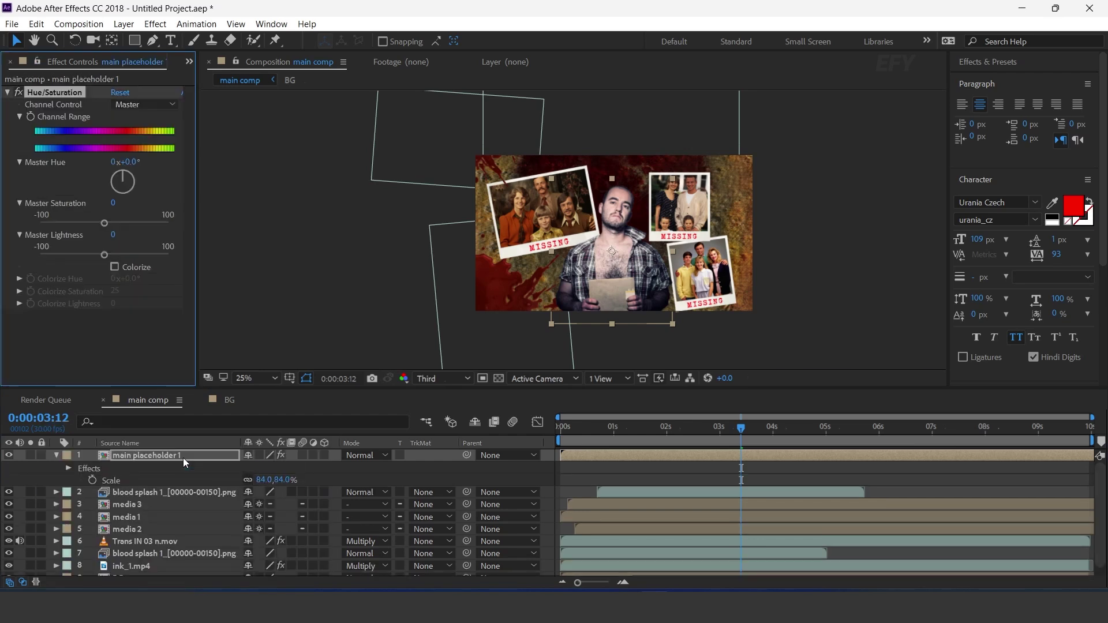
left_click_drag(105, 223, 23, 223)
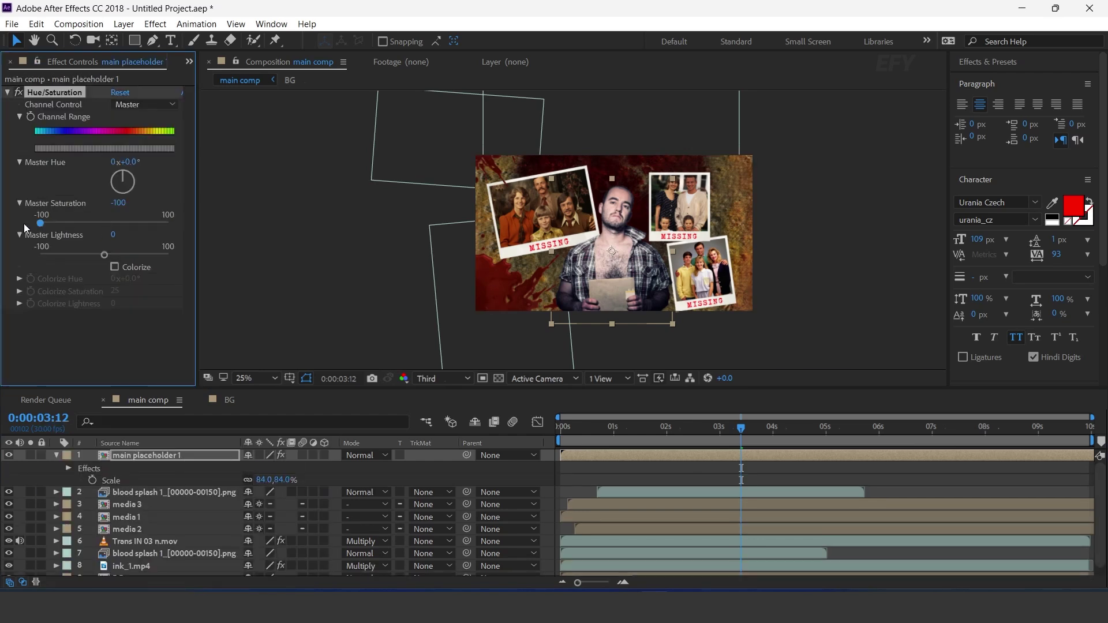
Add a Curves S-curve to boost the placeholder's contrast
left_click(178, 456)
key("ctrl+space")
type("cu")
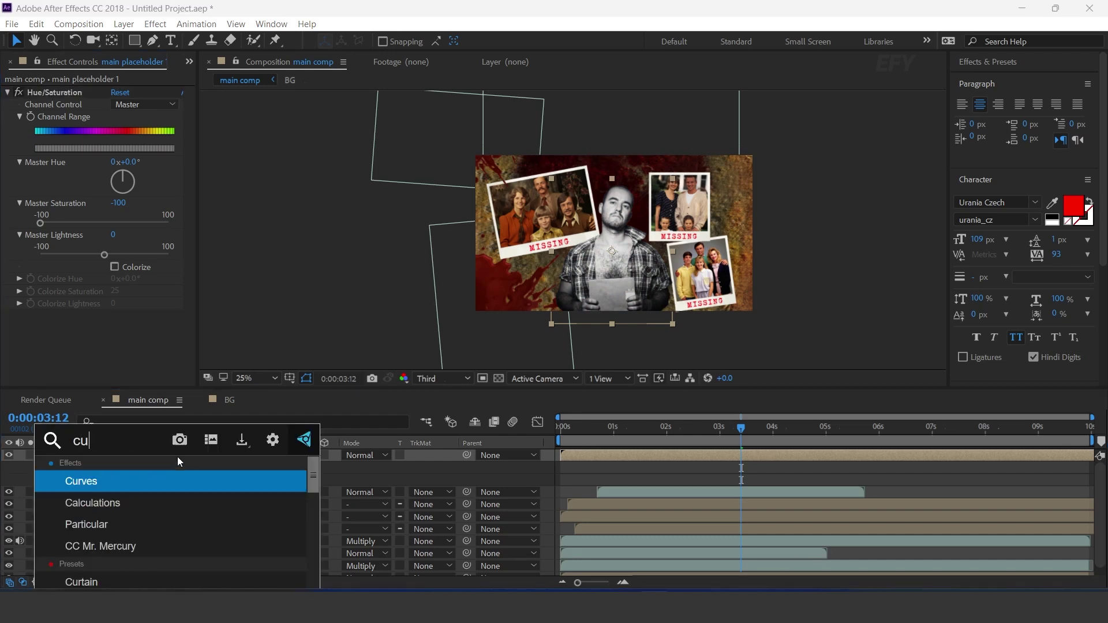
key("Return")
left_click_drag(72, 299, 79, 301)
left_click_drag(135, 248, 126, 242)
left_click_drag(79, 301, 77, 307)
mouse_move(125, 242)
left_mouse_down()
mouse_move(136, 229)
mouse_move(125, 240)
left_mouse_up()
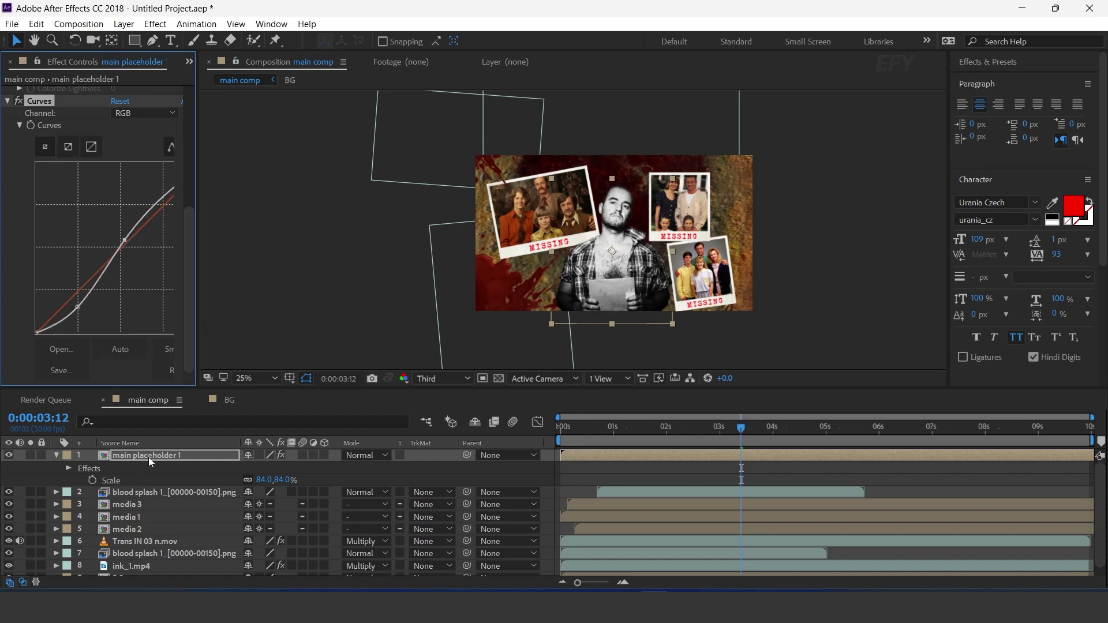
Apply Noise at 10% with Use Color Noise turned off
key("ctrl+space")
type("noi")
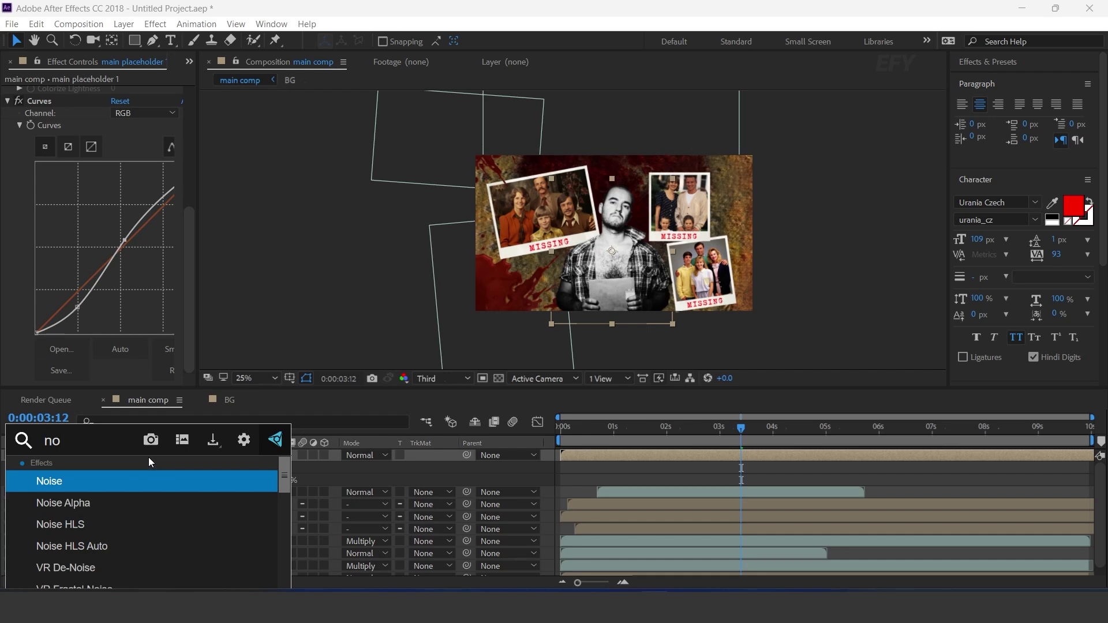
key("Return")
left_click(117, 366)
left_click(119, 355)
key("Return")
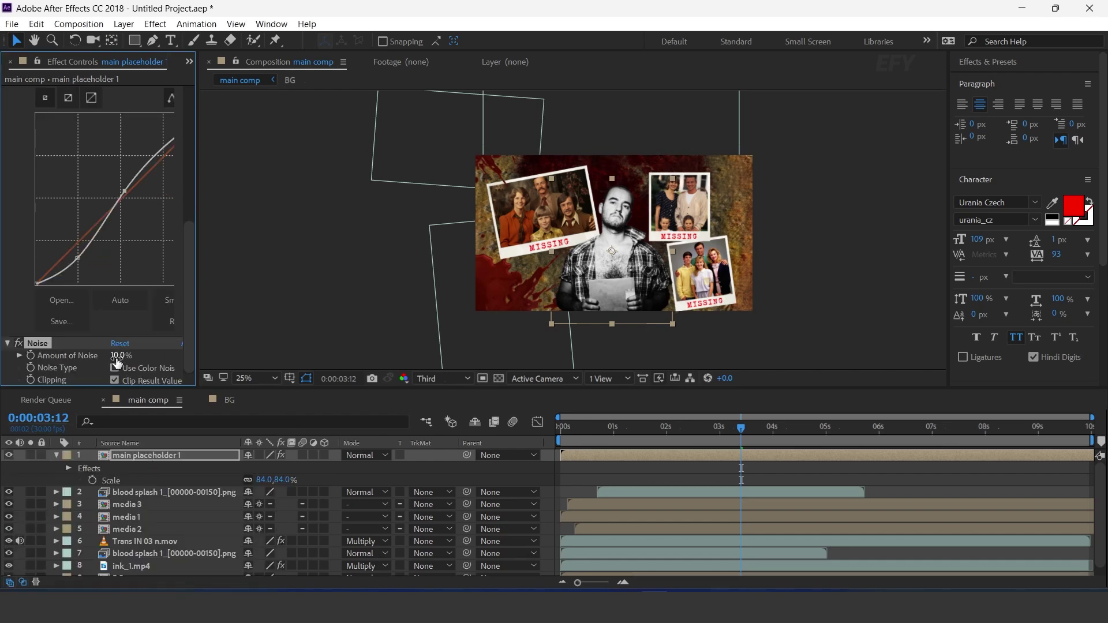
scroll(102, 299, "up", 3)
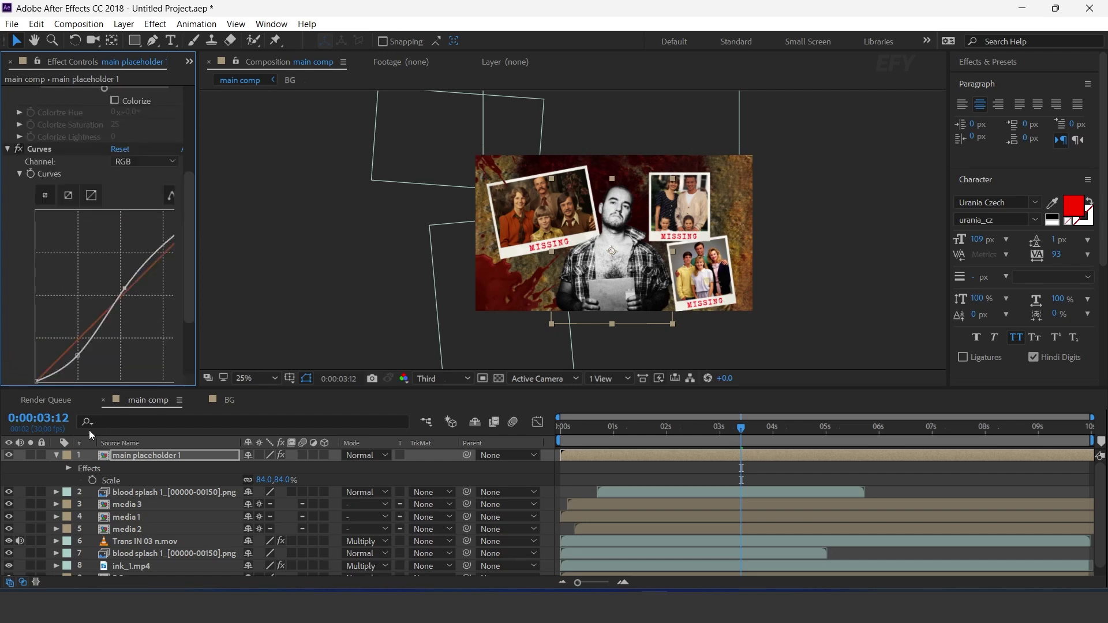
left_click(57, 455)
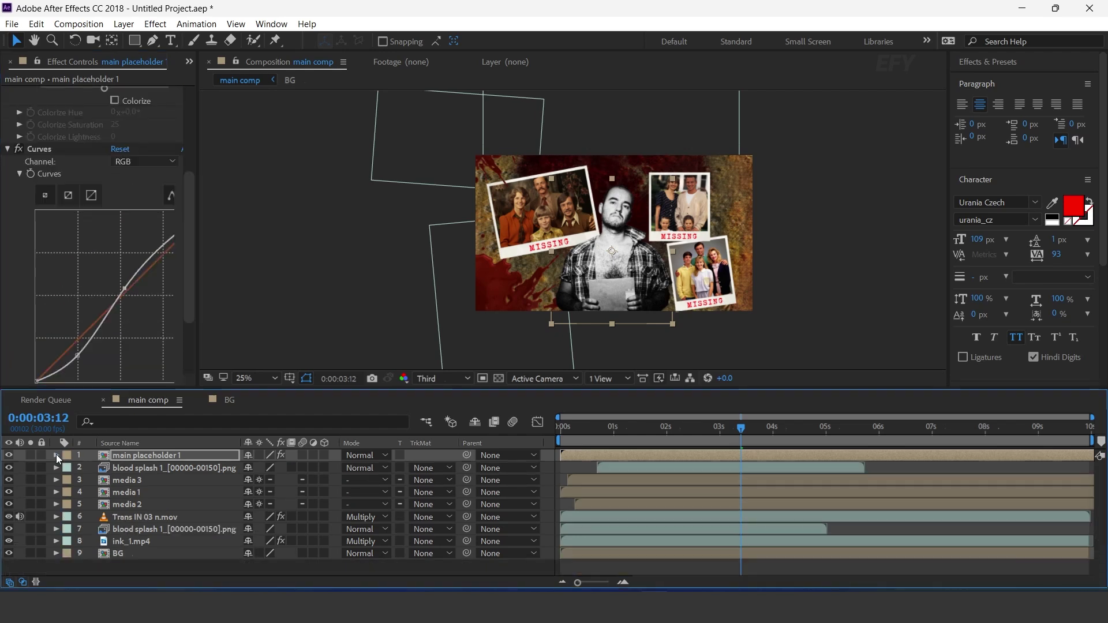
scroll(95, 123, "up", 5)
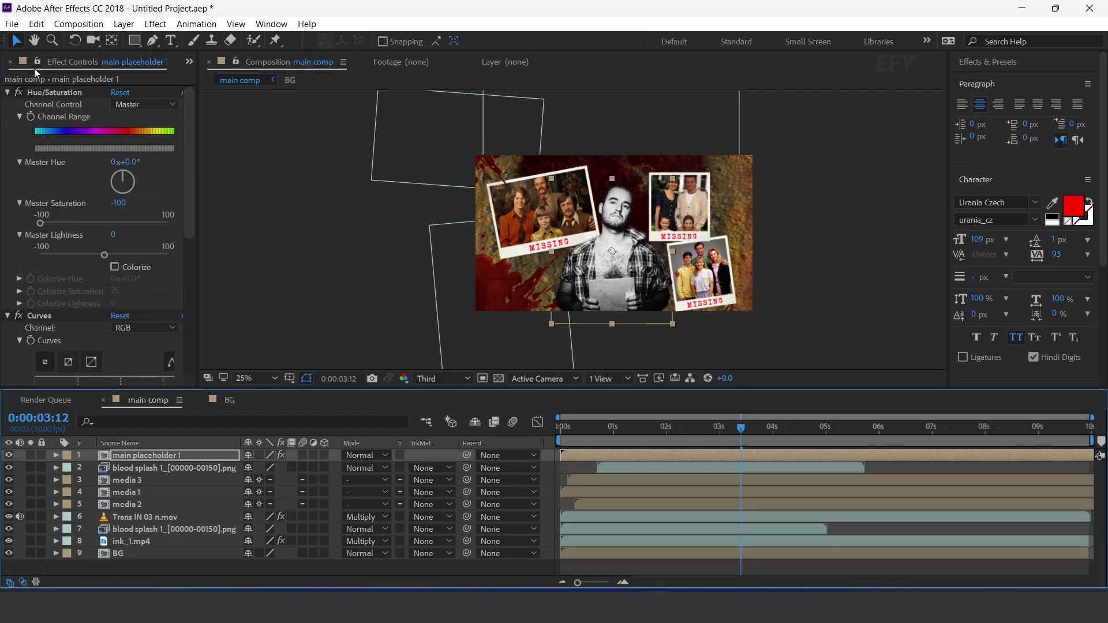
scroll(33, 68, "up", 1)
Add 03.mp4 above main placeholder 1 and set it as the placeholder's Luma Matte
left_click(63, 207)
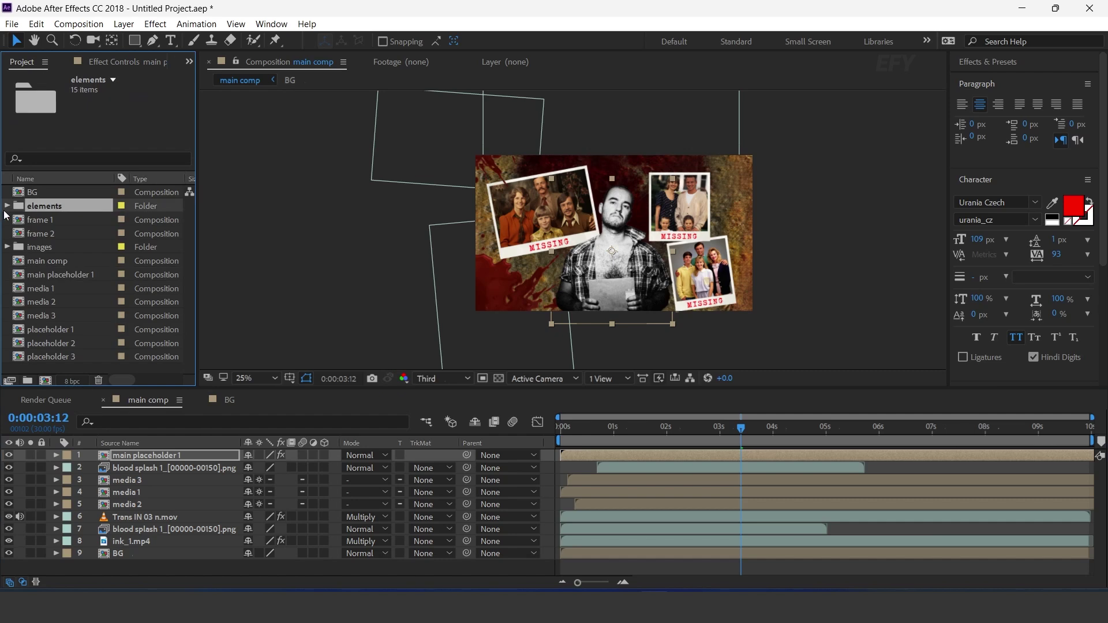
left_click(7, 206)
left_click(69, 220)
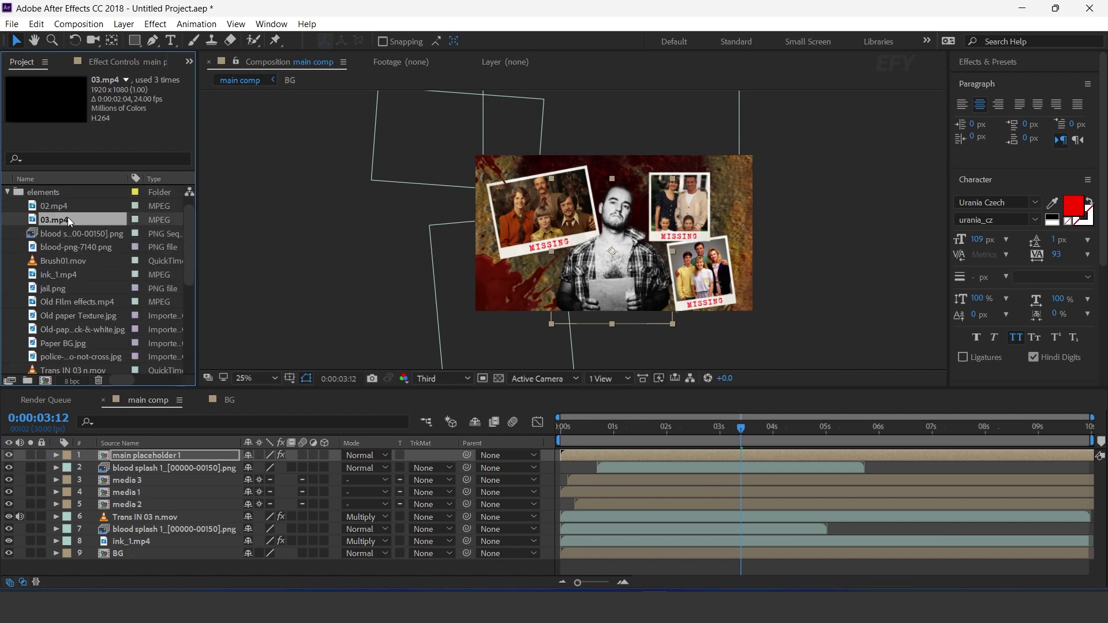
left_click_drag(32, 224, 169, 453)
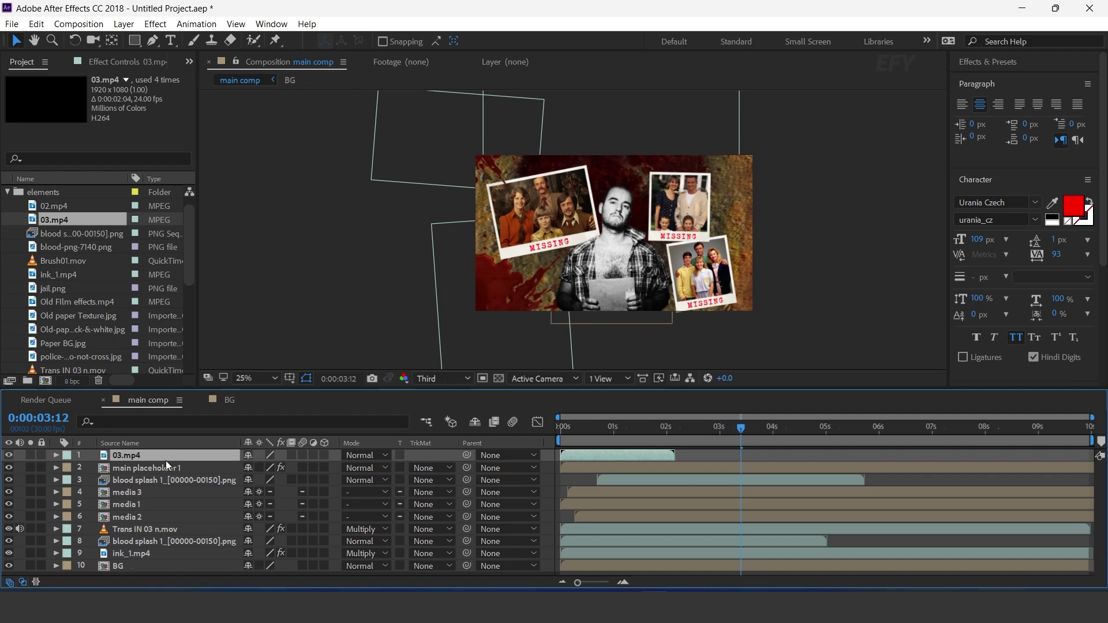
left_click(164, 469)
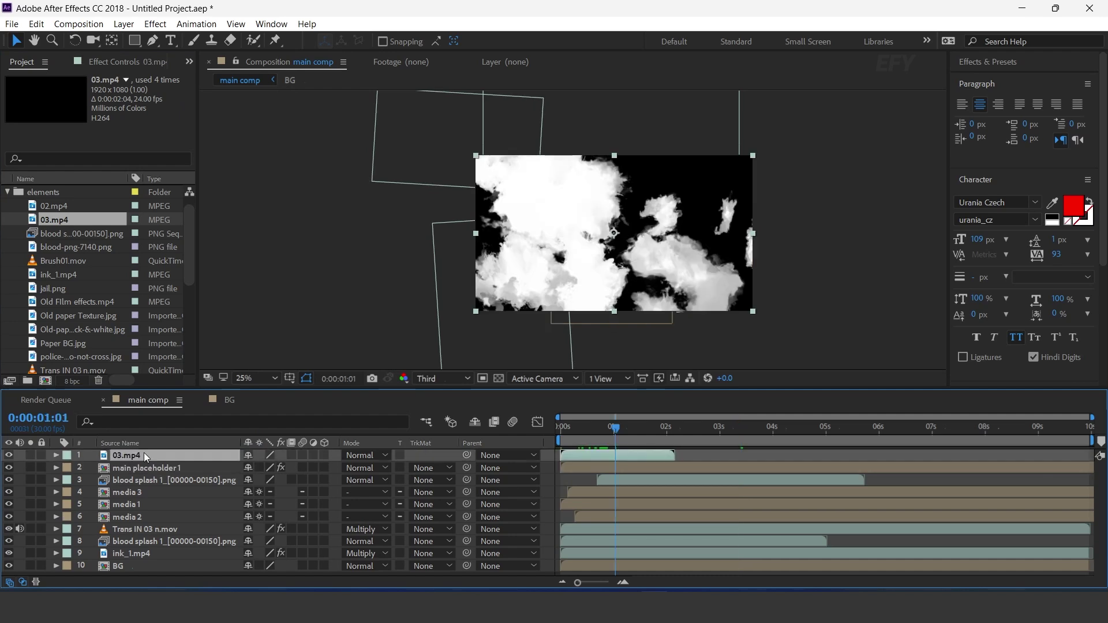
left_click(156, 470)
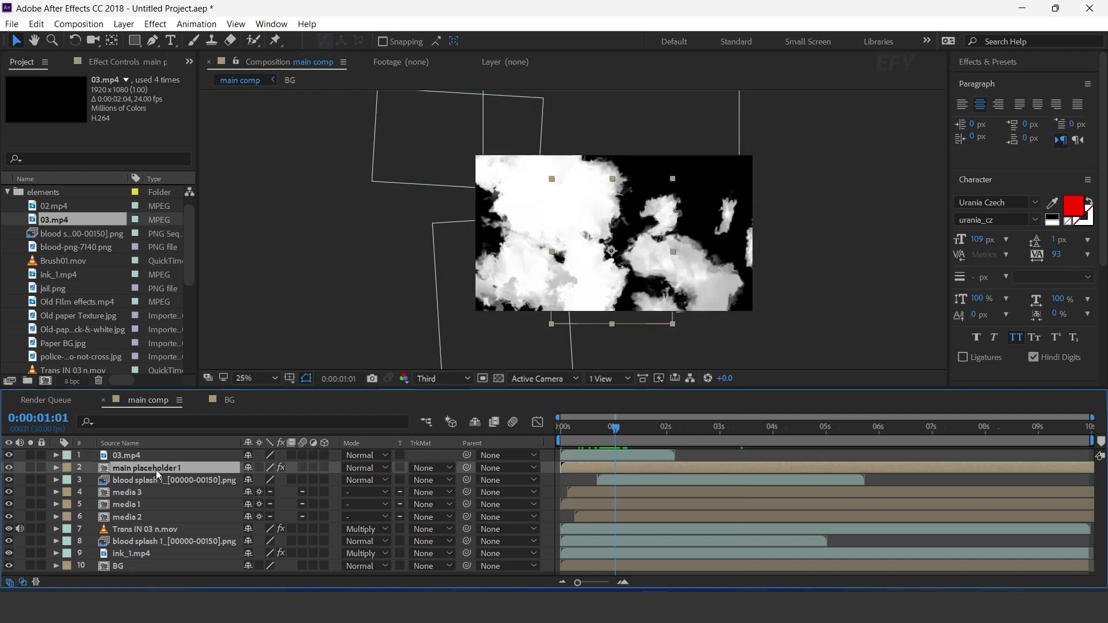
left_click(430, 467)
left_click(499, 534)
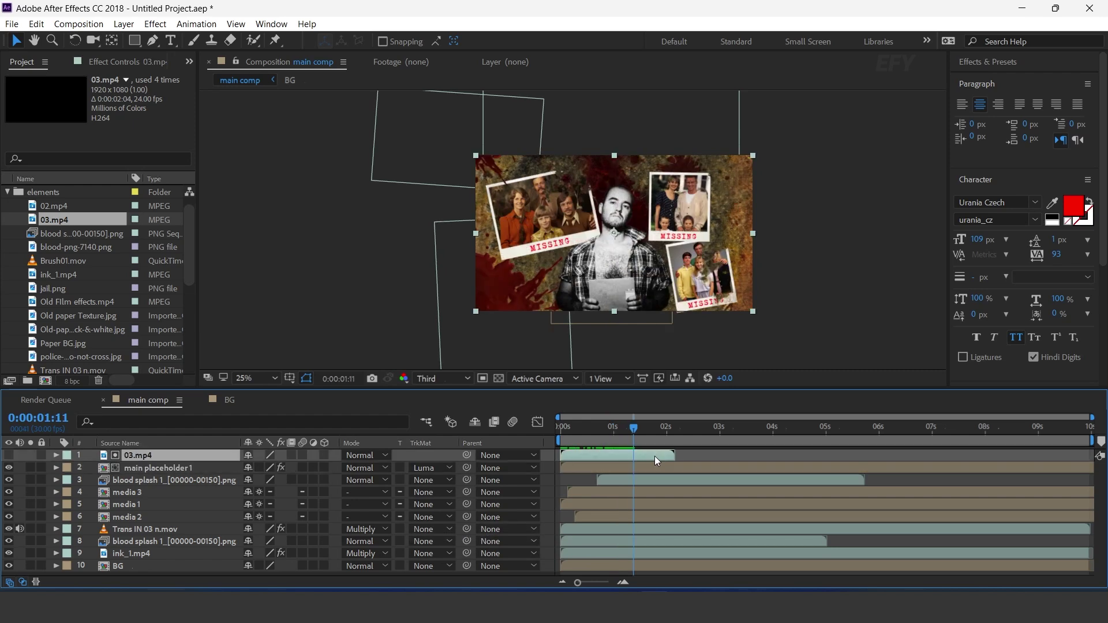
Enable time remapping on 03.mp4 and scrub the opening to check the matte reveal
right_click(654, 456)
mouse_move(716, 98)
left_click(877, 98)
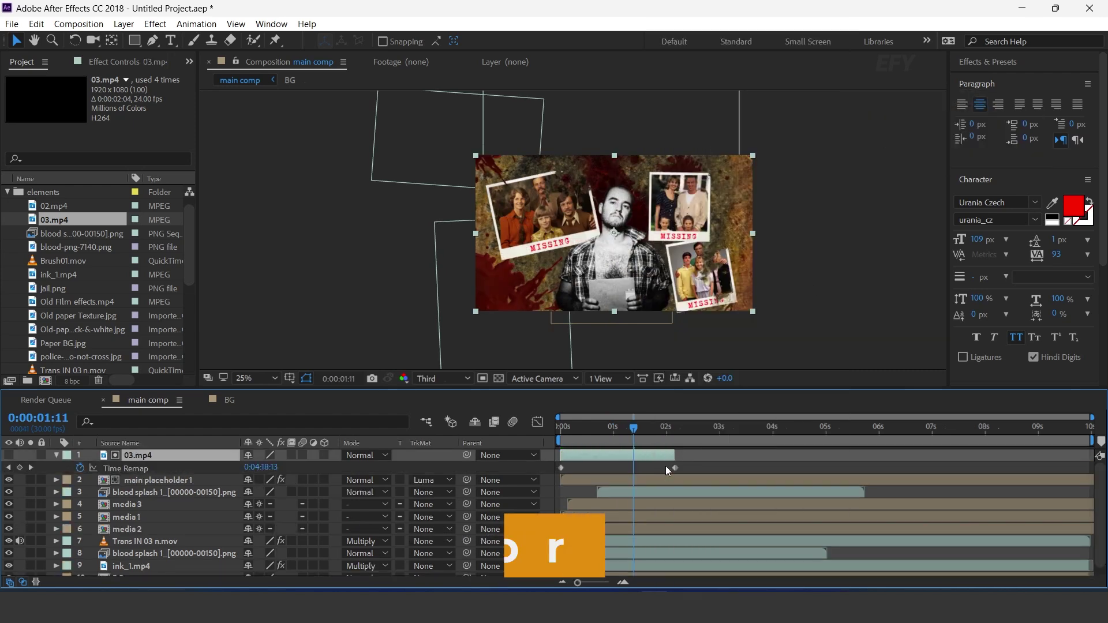
left_click(55, 456)
left_click_drag(579, 437, 628, 443)
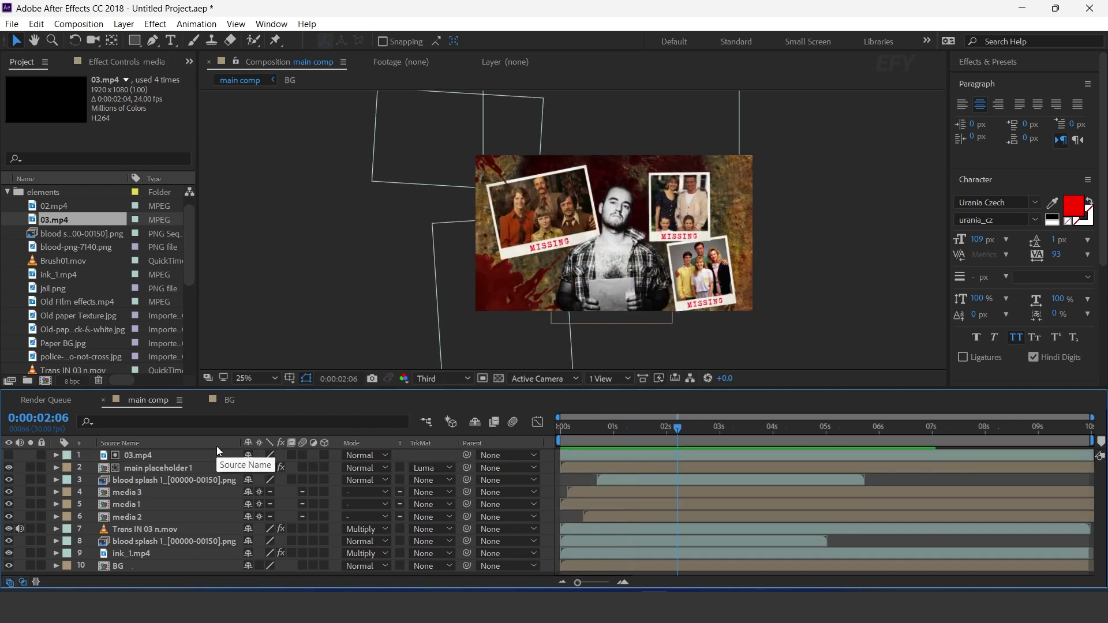
Add police-line-do-not-cross.jpg and Motion Tile it to 250 output width
scroll(89, 320, "down", 1)
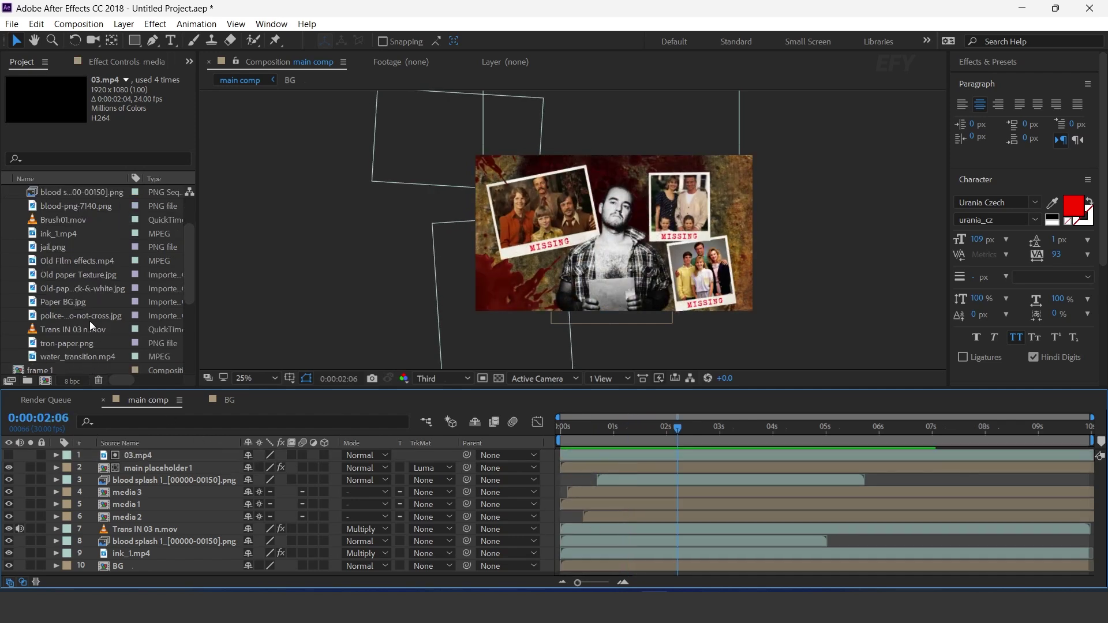
left_click_drag(65, 316, 153, 455)
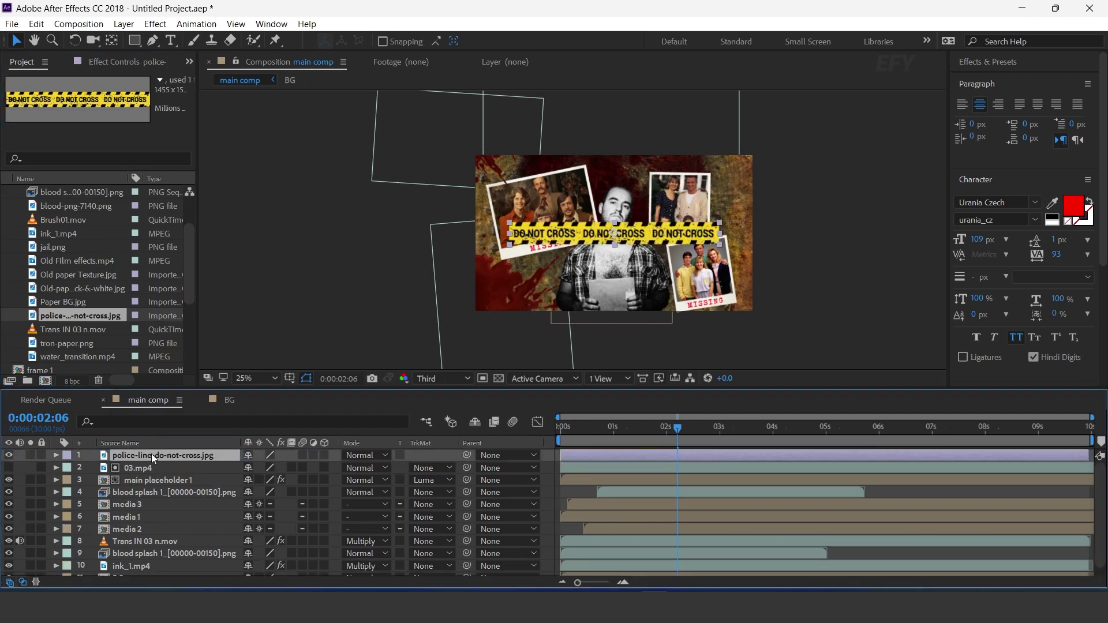
key("ctrl+space")
type("moti")
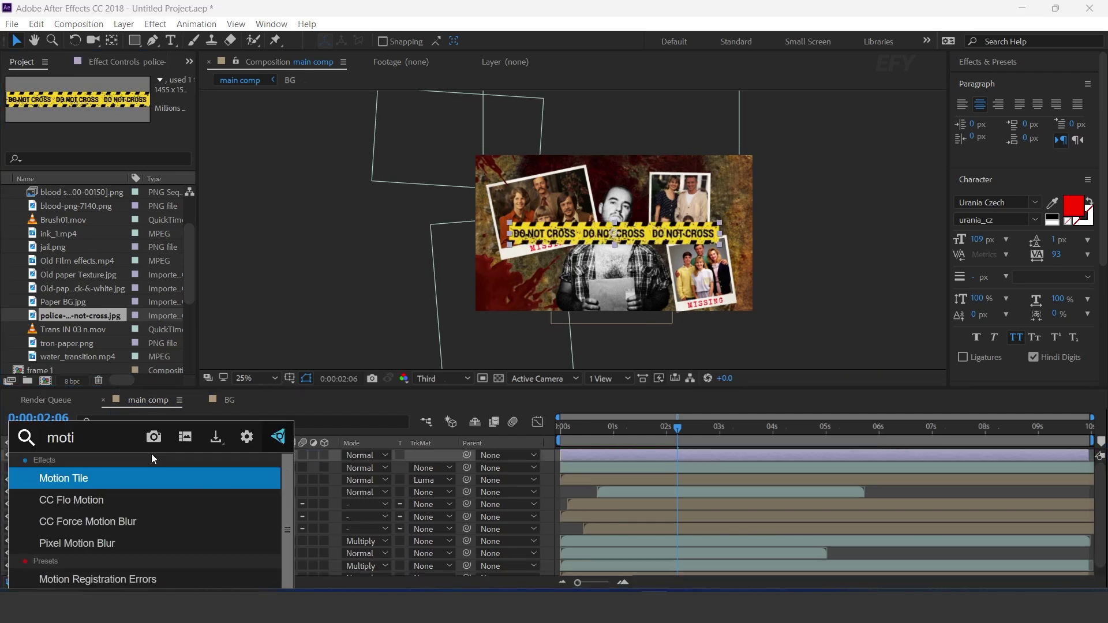
key("Return")
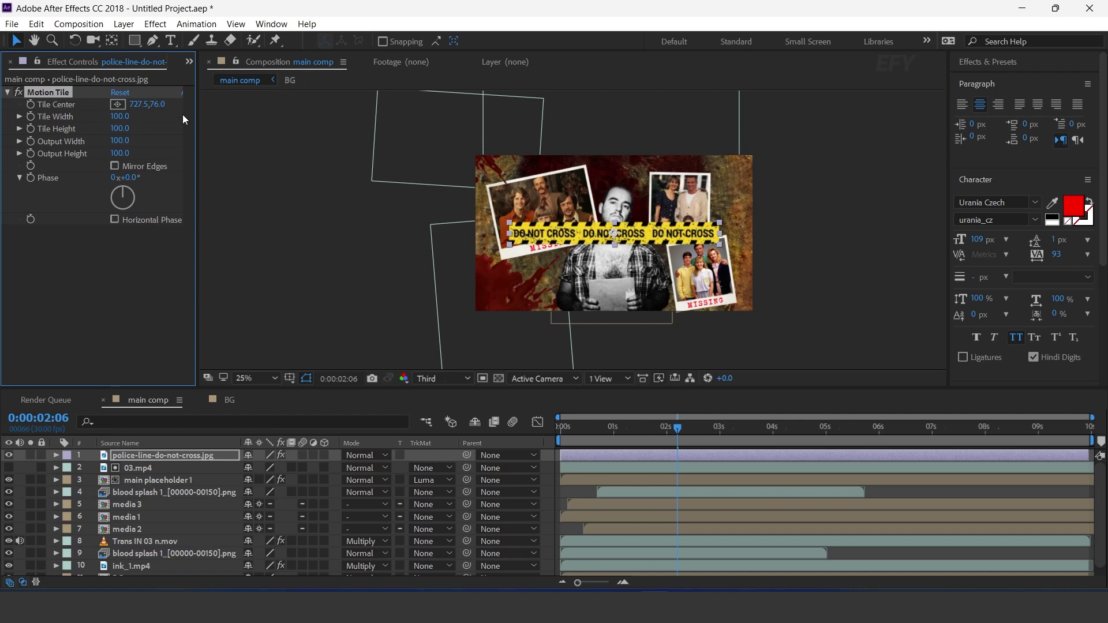
left_click_drag(119, 141, 123, 141)
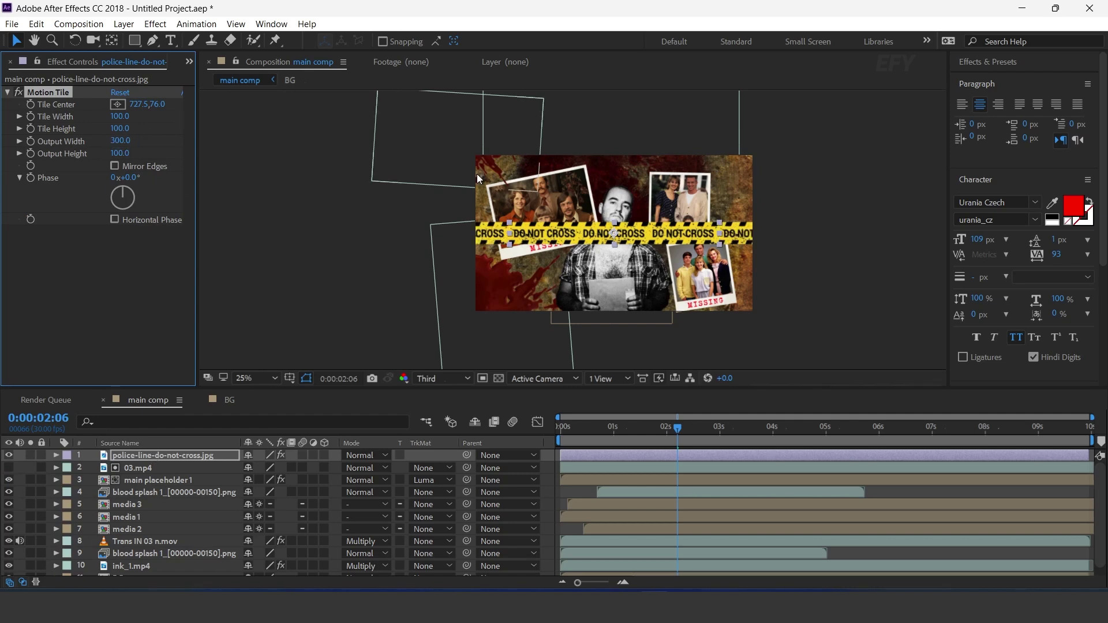
Lower the police tape and tilt it -11° diagonally across the photos
left_click_drag(618, 245, 615, 277)
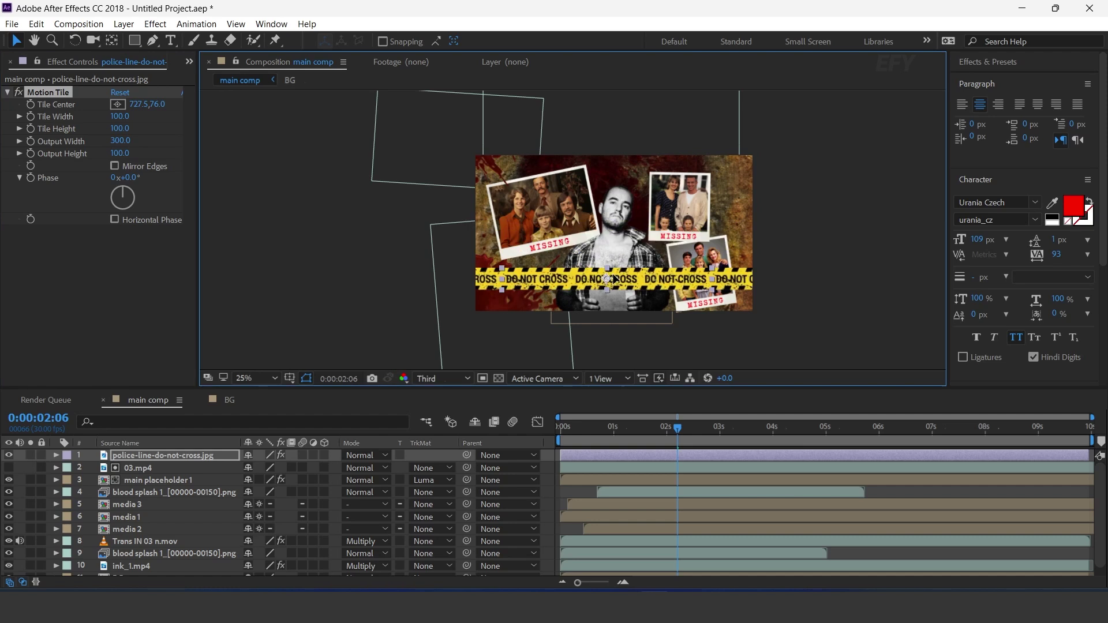
left_click(161, 456)
key("r")
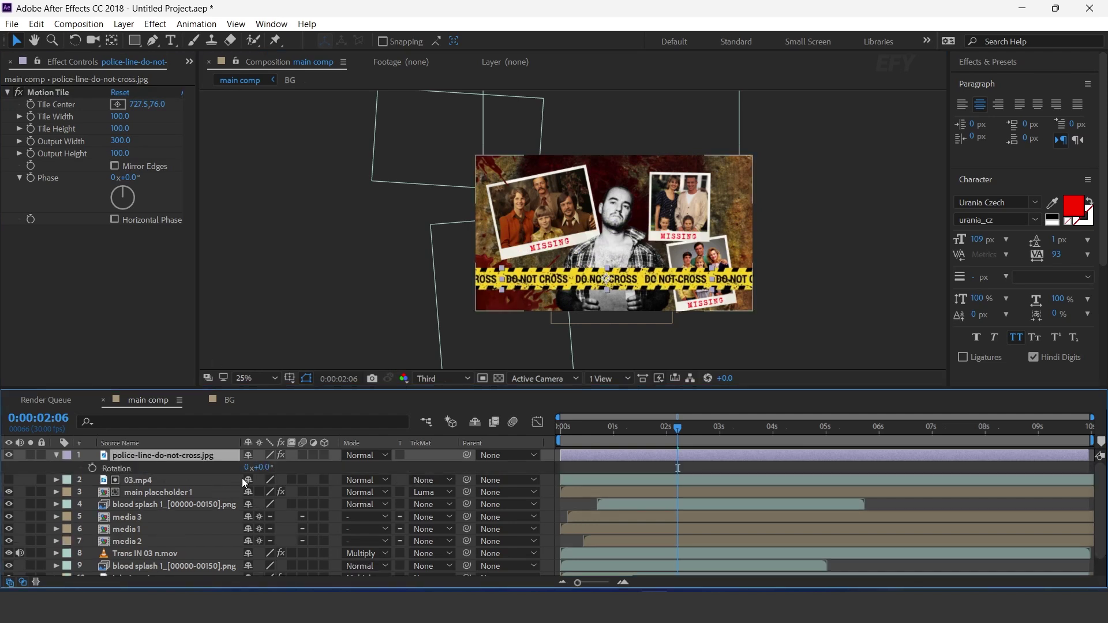
left_click_drag(254, 468, 274, 456)
left_click_drag(652, 273, 663, 259)
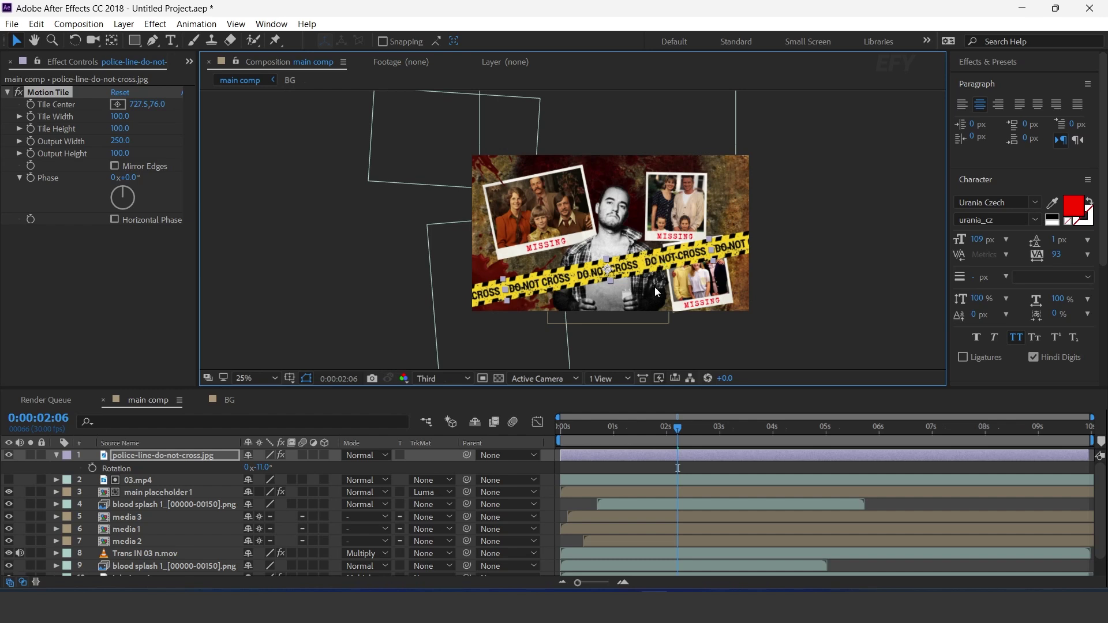
Keyframe the tape's Position from off-frame bottom-left at 0f to its diagonal resting place at about 1:16
left_click(159, 458)
key("p")
key("=")
left_click_drag(709, 584, 623, 583)
left_click_drag(586, 426, 512, 437)
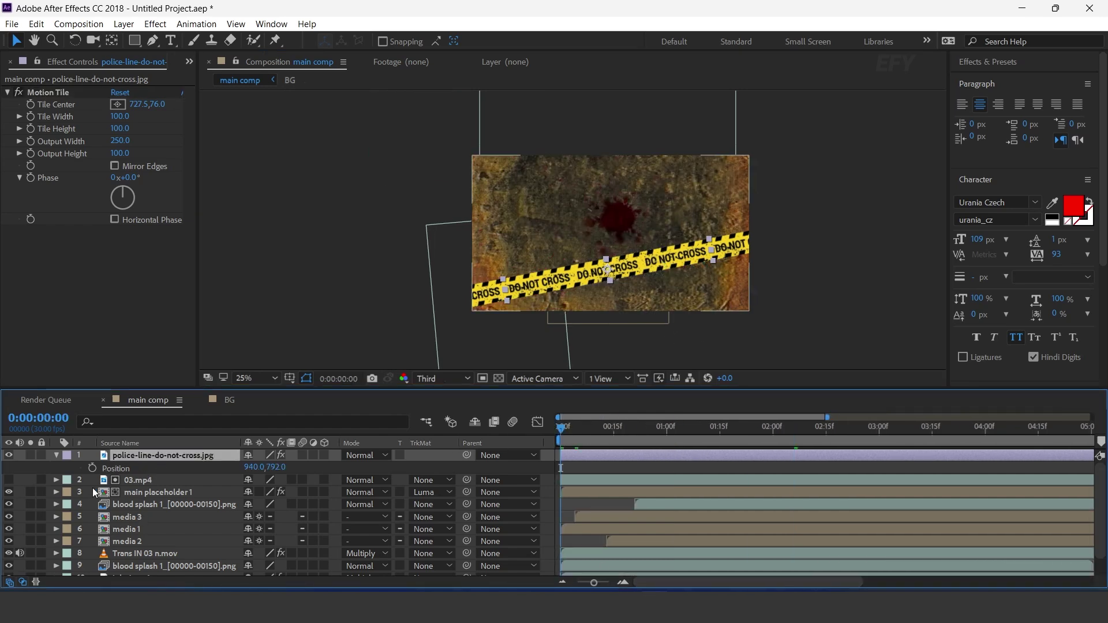
left_click(92, 468)
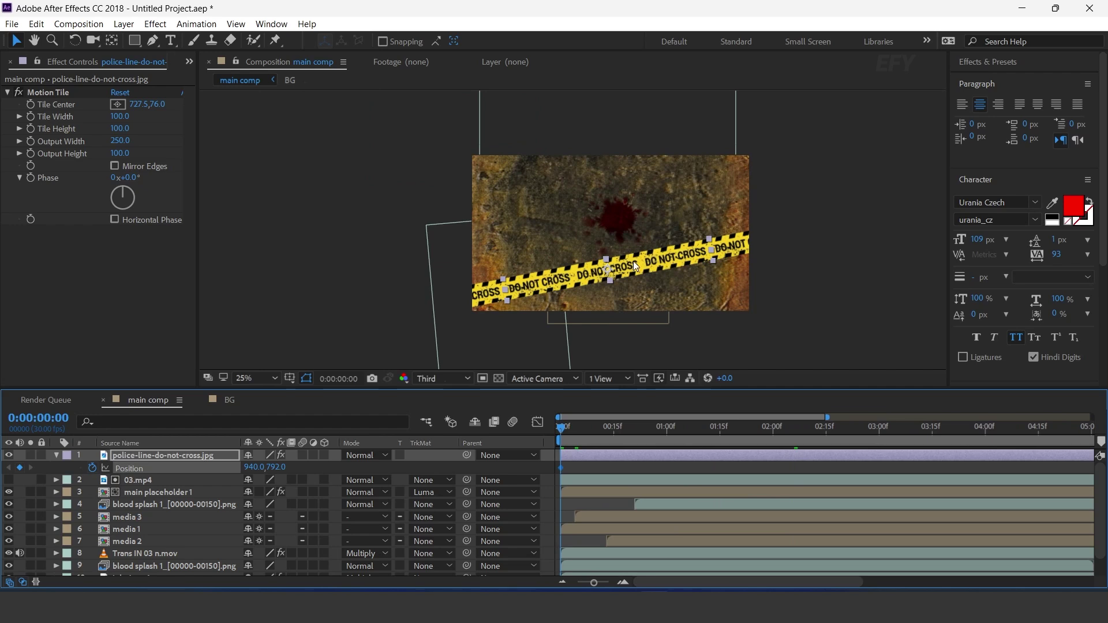
left_click_drag(673, 258, 281, 345)
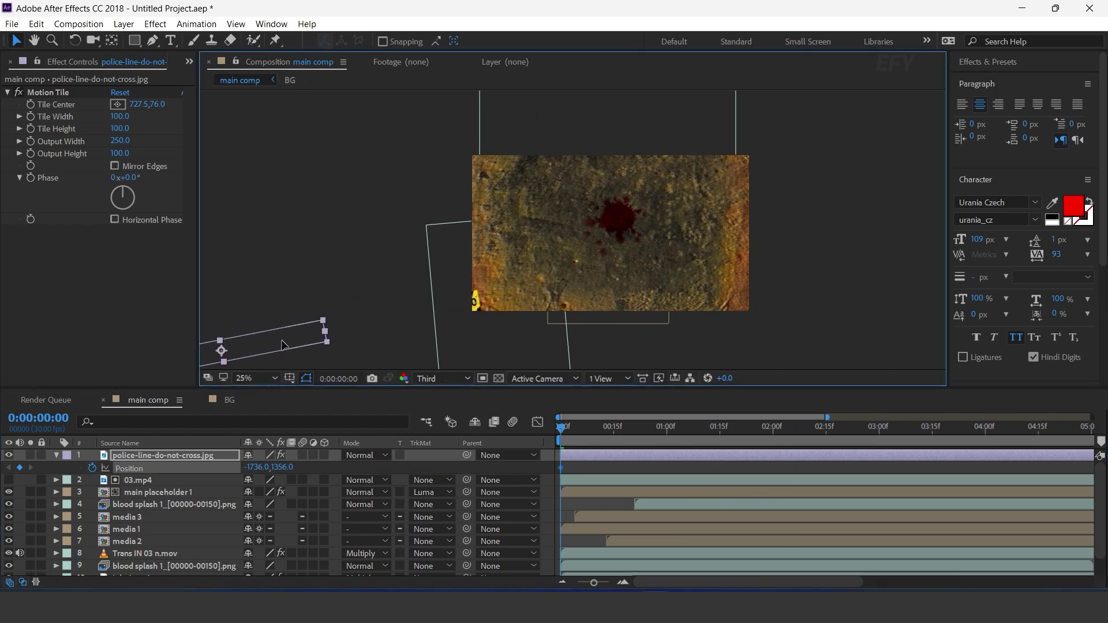
left_click_drag(574, 437, 724, 449)
left_click_drag(257, 345, 706, 259)
Preview the tape sliding in, checking its position around 1:12
left_click_drag(705, 434, 472, 455)
key("space")
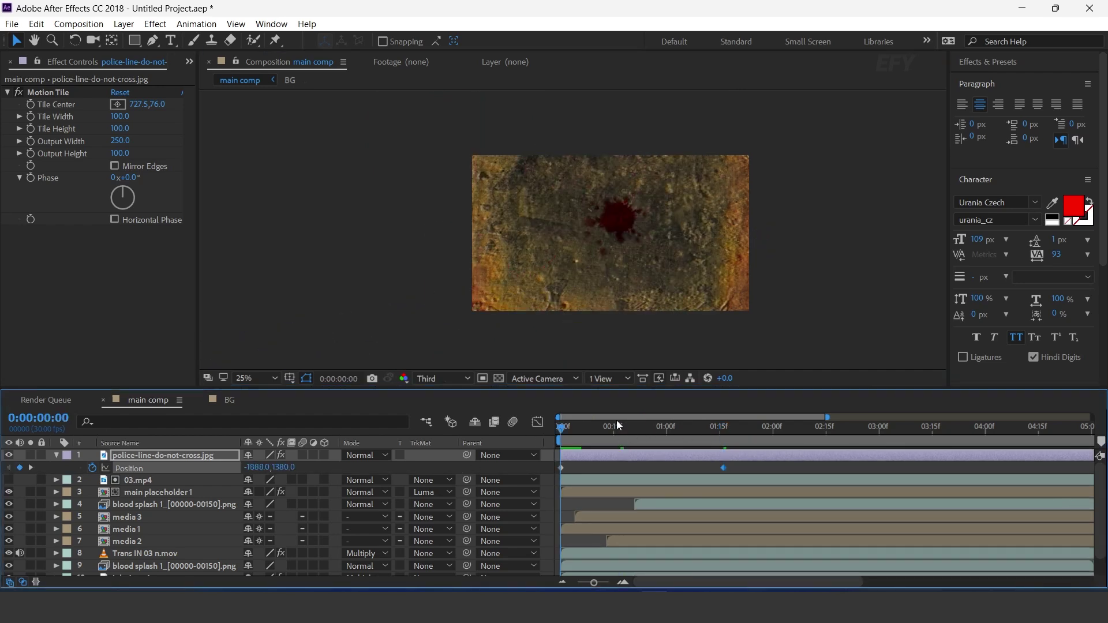
left_click_drag(647, 428, 667, 471)
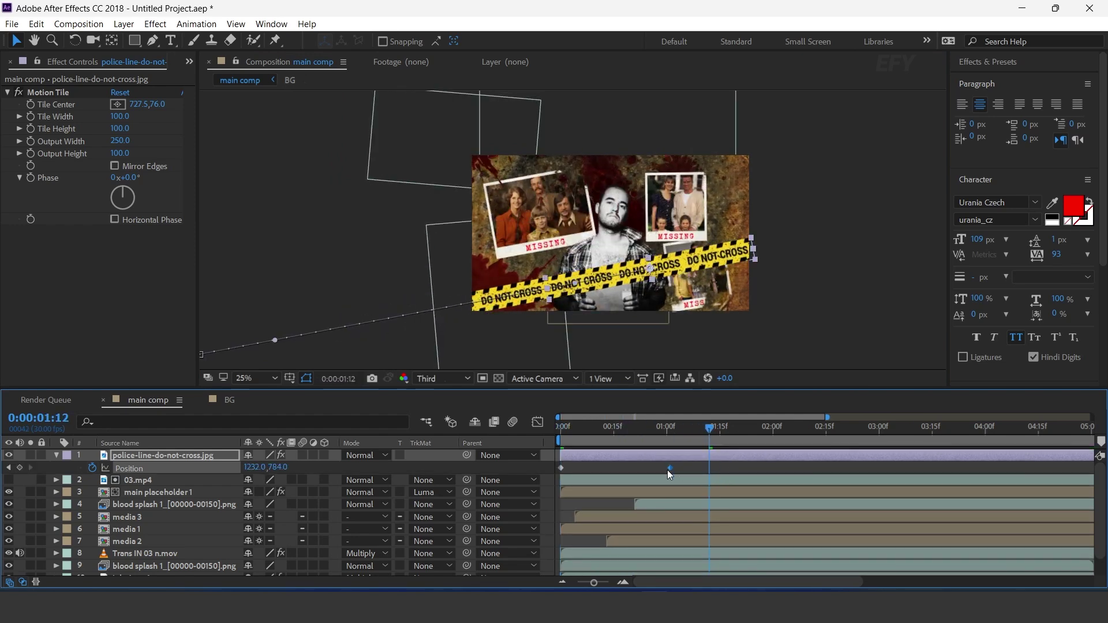
left_click_drag(605, 438, 547, 445)
key("space")
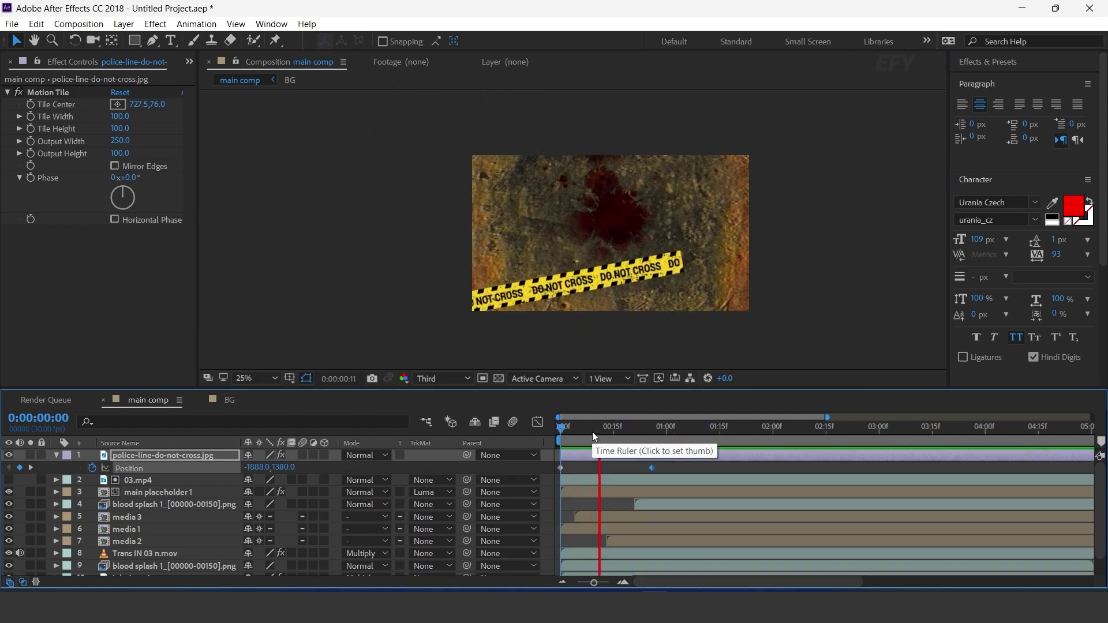
key("space")
Apply Easy Ease to both Position keyframes and lengthen the landing ease in the speed graph
right_click(651, 468)
mouse_move(764, 460)
left_click(896, 505)
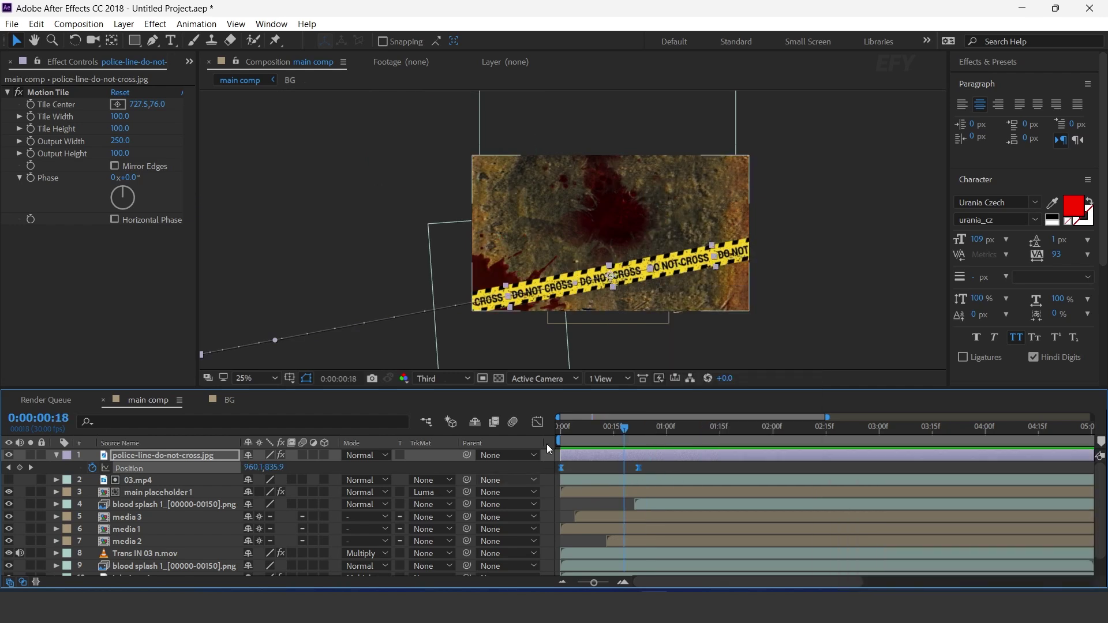
left_click(537, 423)
left_click(636, 546)
left_click_drag(627, 542, 605, 545)
left_click(537, 423)
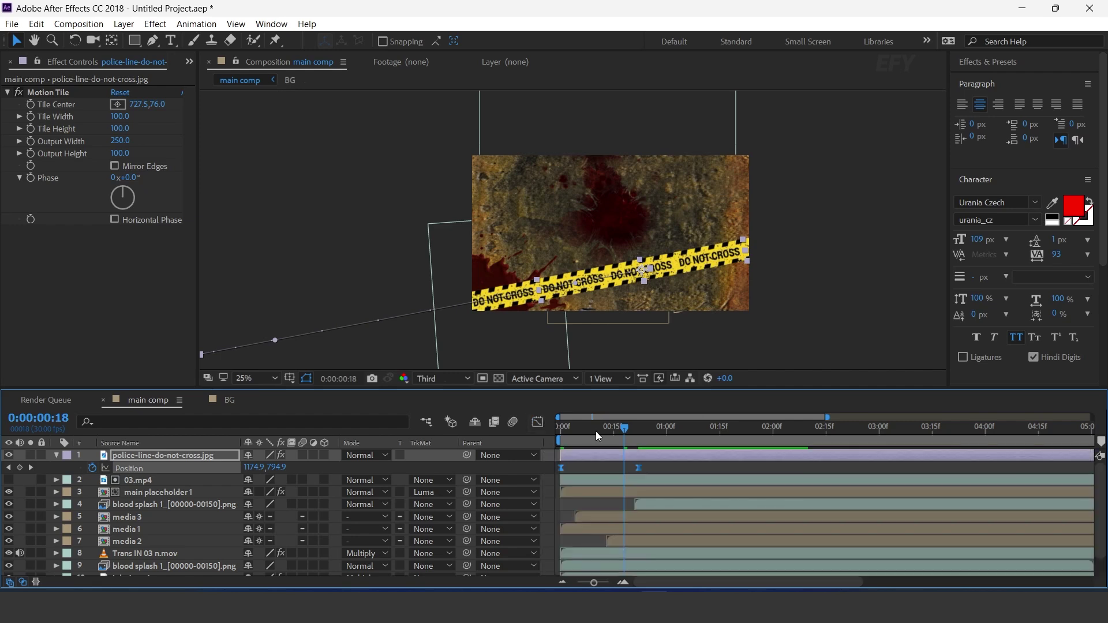
Preview the eased slide and move the landing keyframe slightly later
key("Home")
key("space")
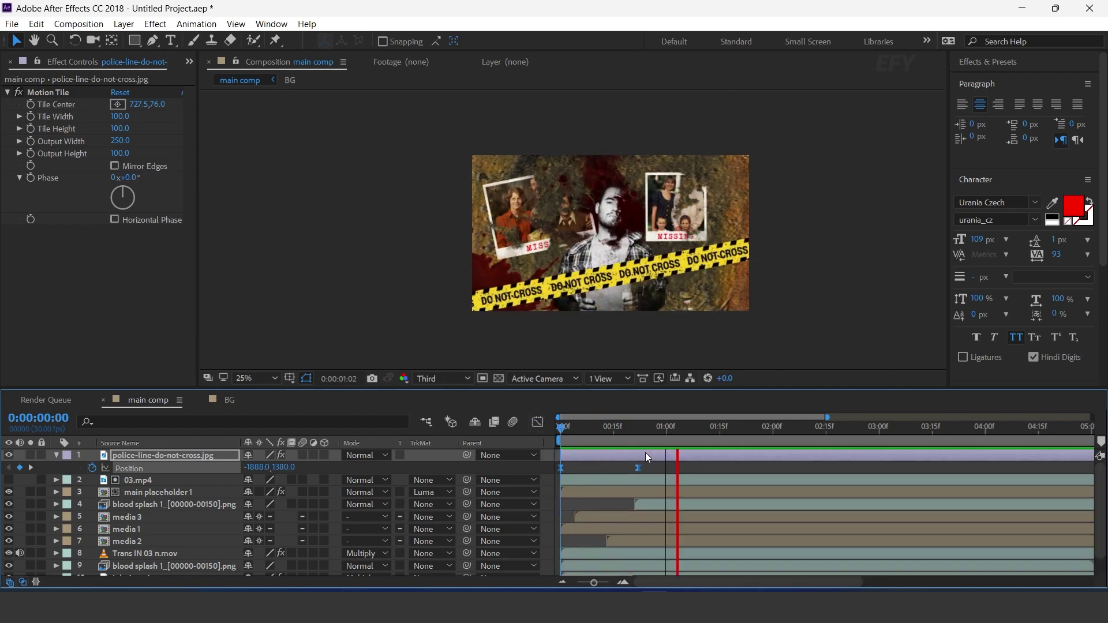
left_click_drag(638, 467, 657, 469)
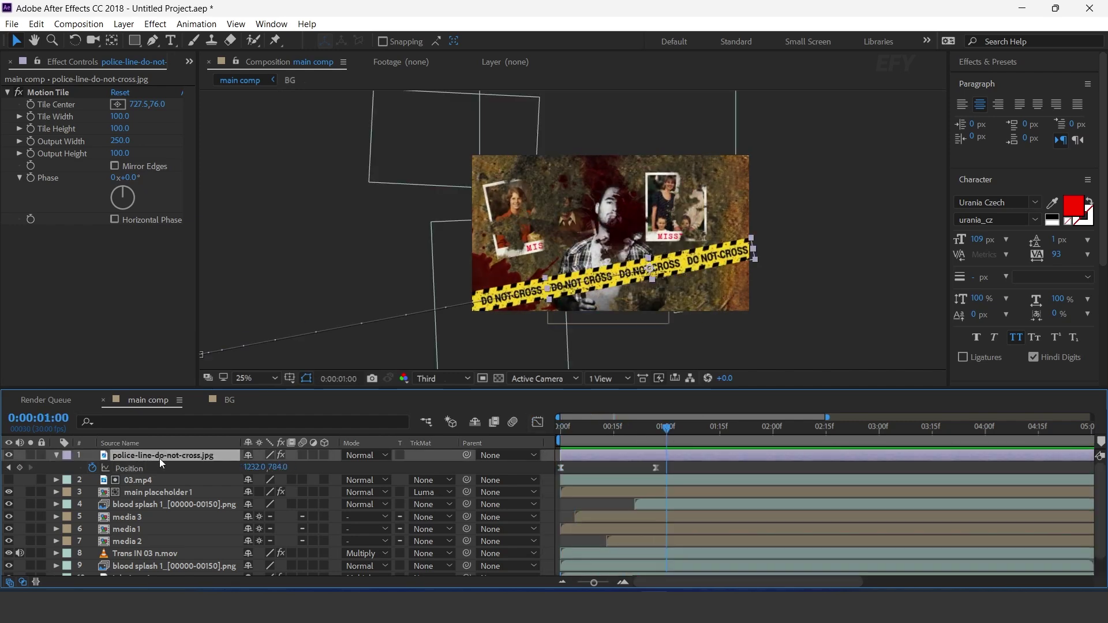
Duplicate the tape layer, tilt the copy to cross the first, and nudge it slightly left
key("ctrl+d")
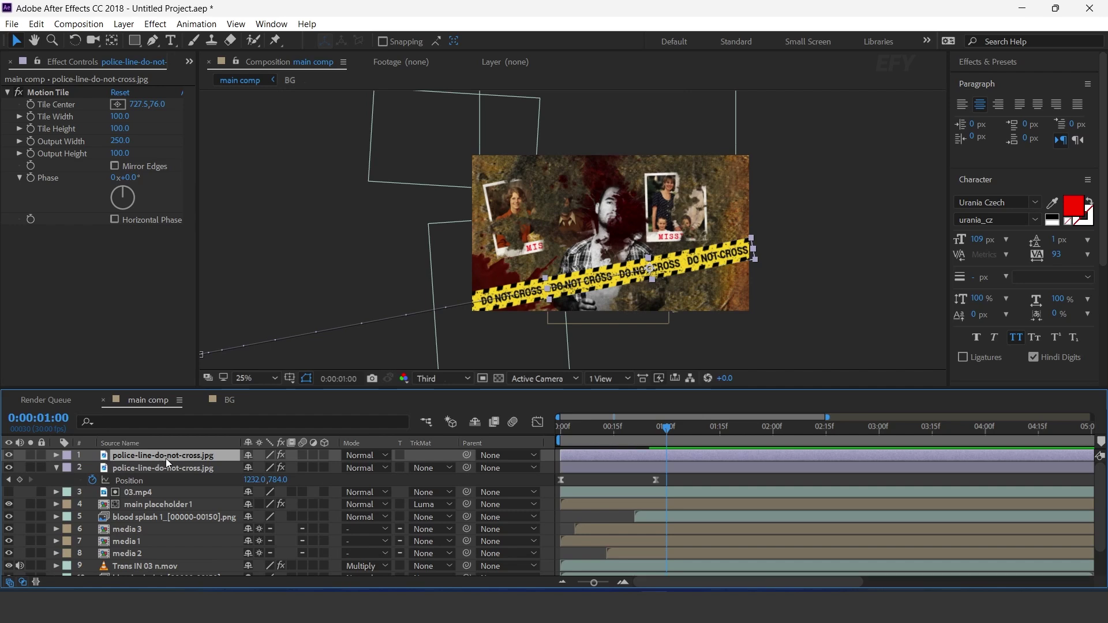
key("r")
left_click_drag(273, 472, 284, 469)
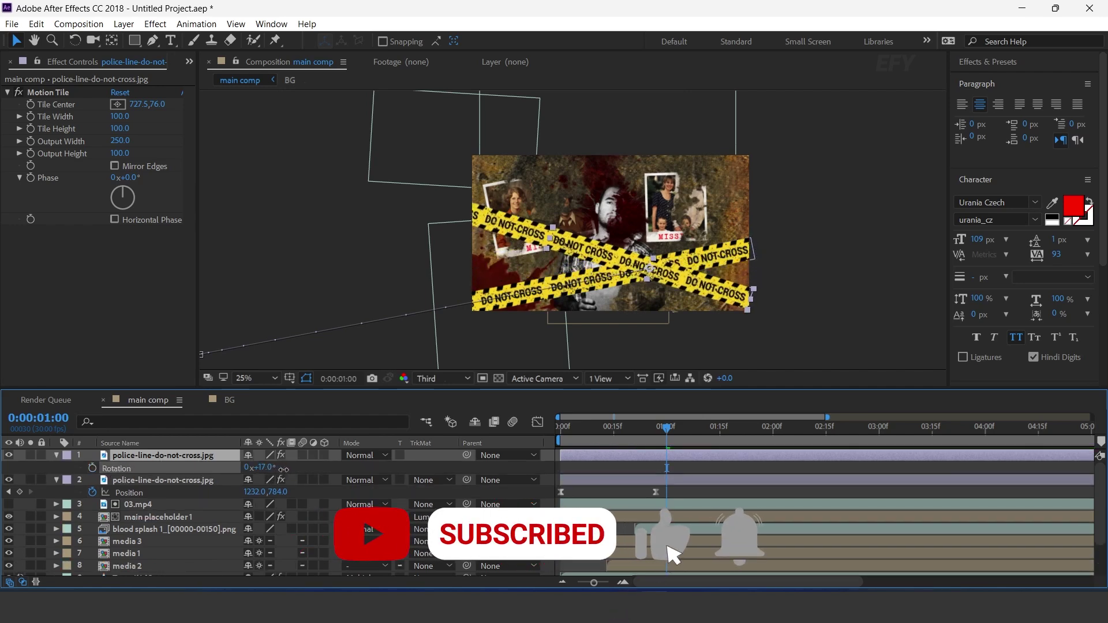
left_click_drag(650, 272, 631, 271)
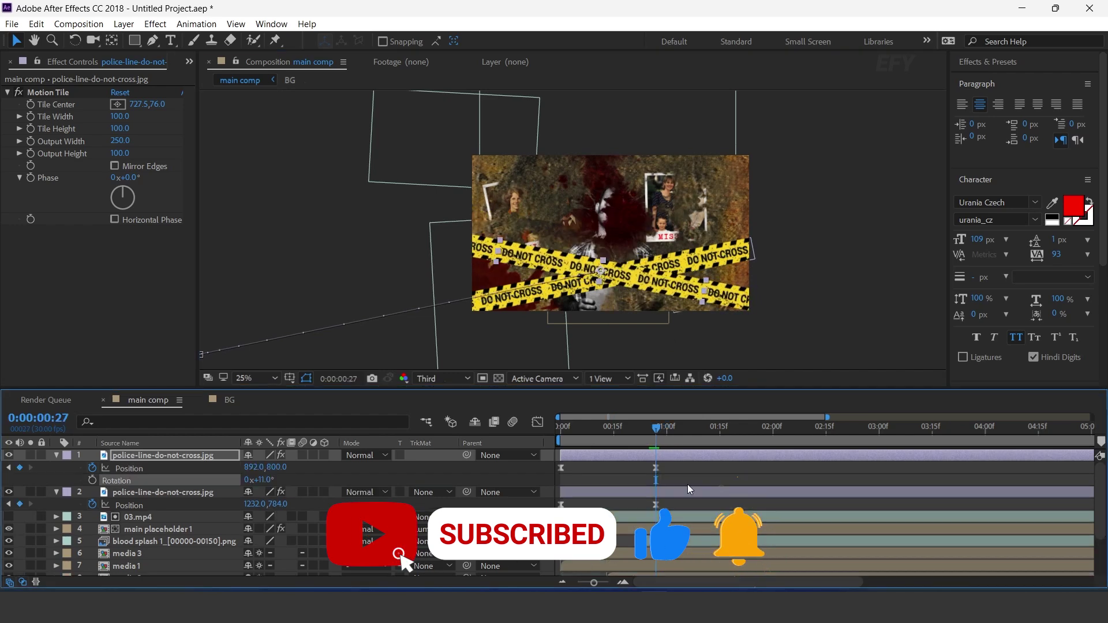
left_click(693, 472)
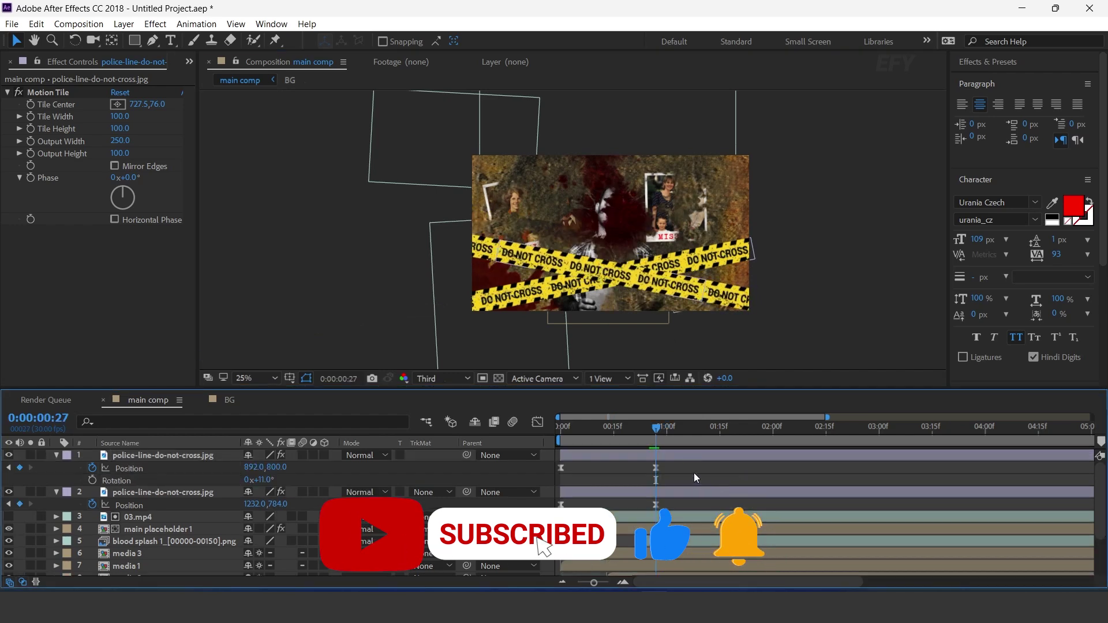
left_click(684, 457)
Move the copy's first-frame position off-frame to the right
left_click_drag(562, 426, 550, 428)
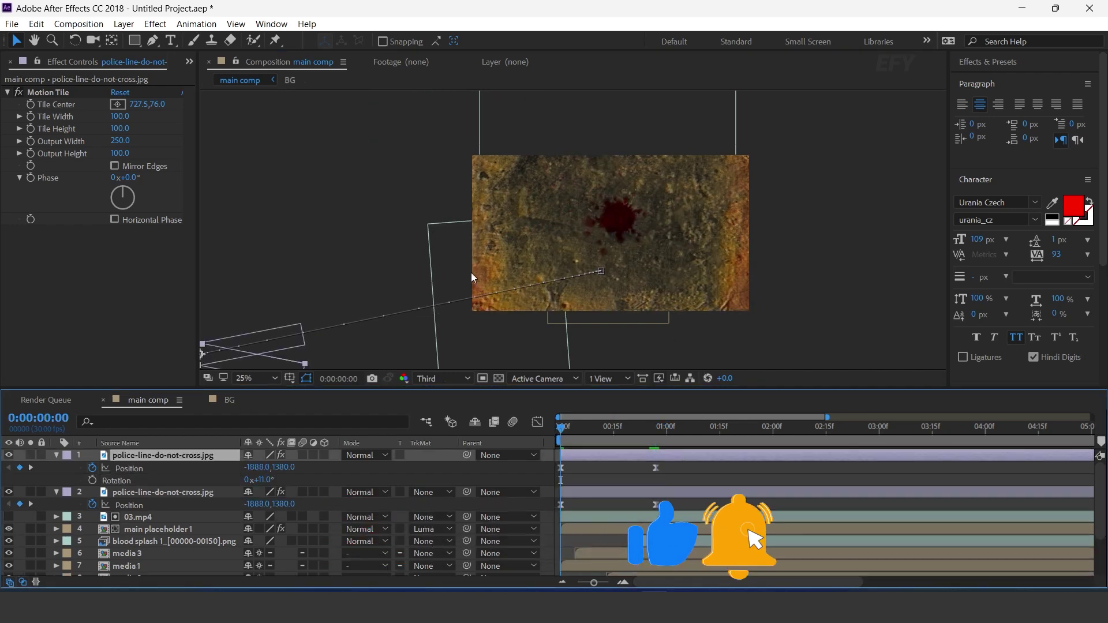
key("comma")
left_click_drag(419, 301, 831, 305)
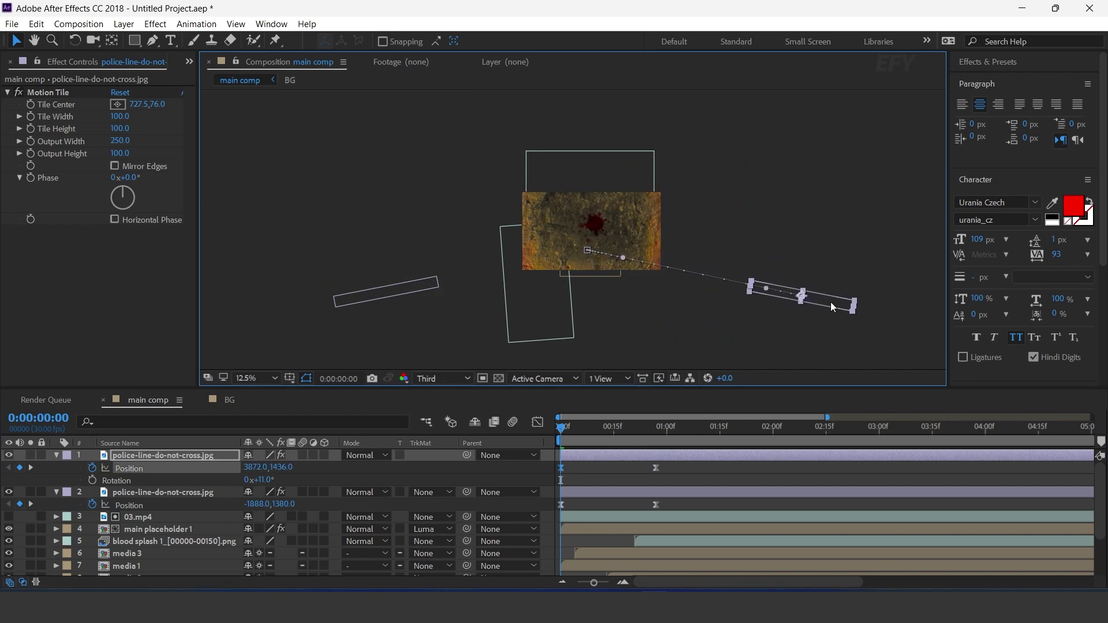
key("period")
Preview both tapes sliding in to form an X, checking the frame at 0:00:00:20
left_click(563, 440)
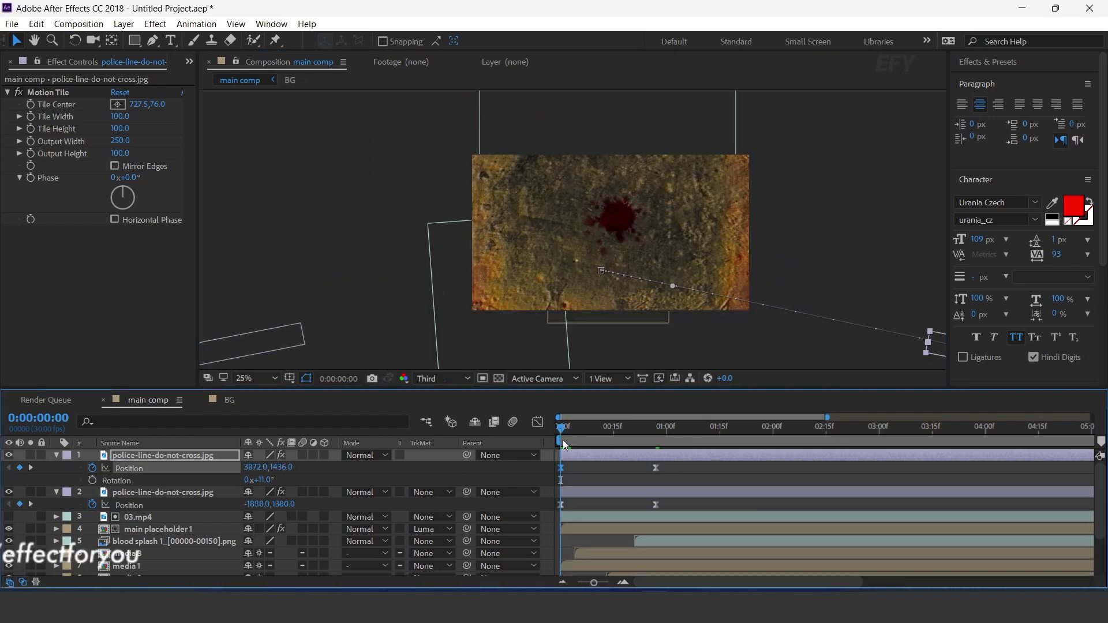
key("space")
left_click_drag(625, 432, 660, 452)
key("Home")
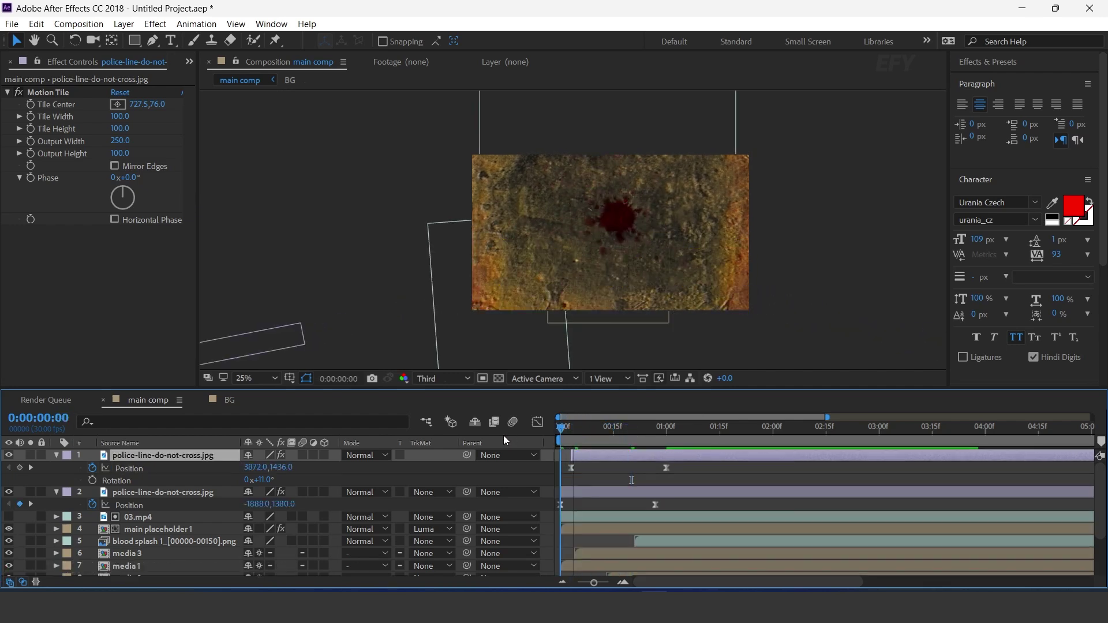
key("space")
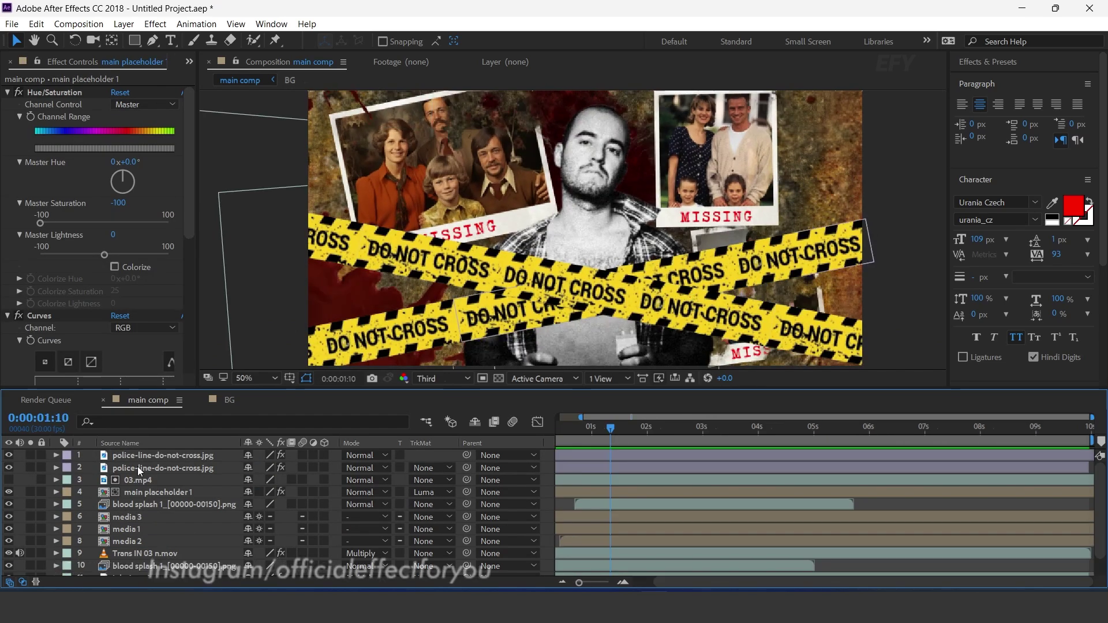
Give the top tape's Rotation the expression posterizeTime(5);wiggle(2,2)
left_click(145, 456)
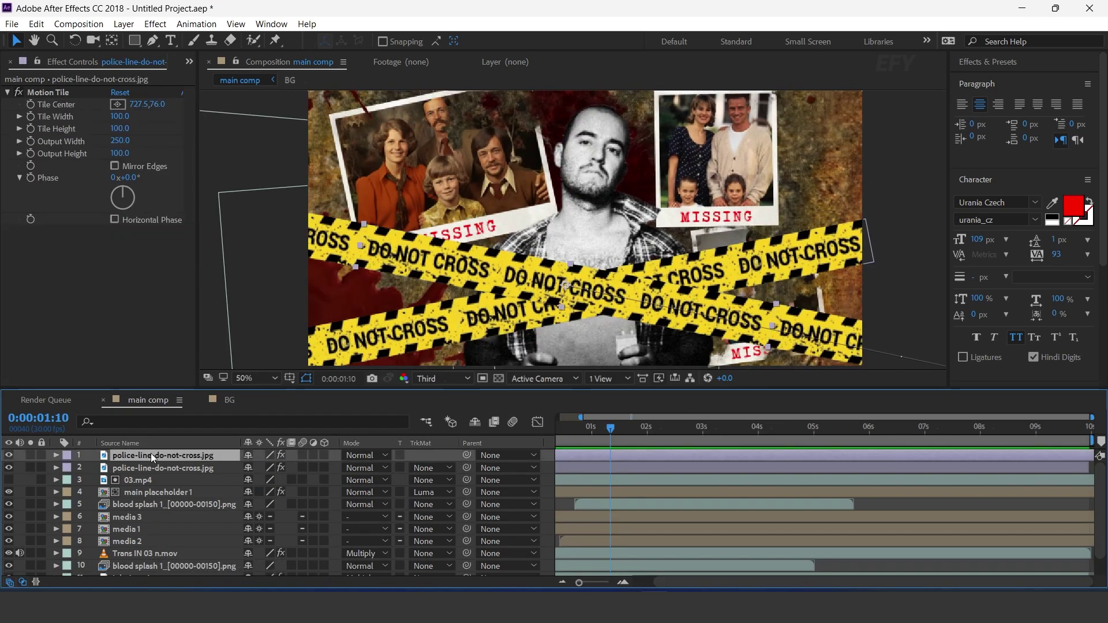
key("p")
key("r")
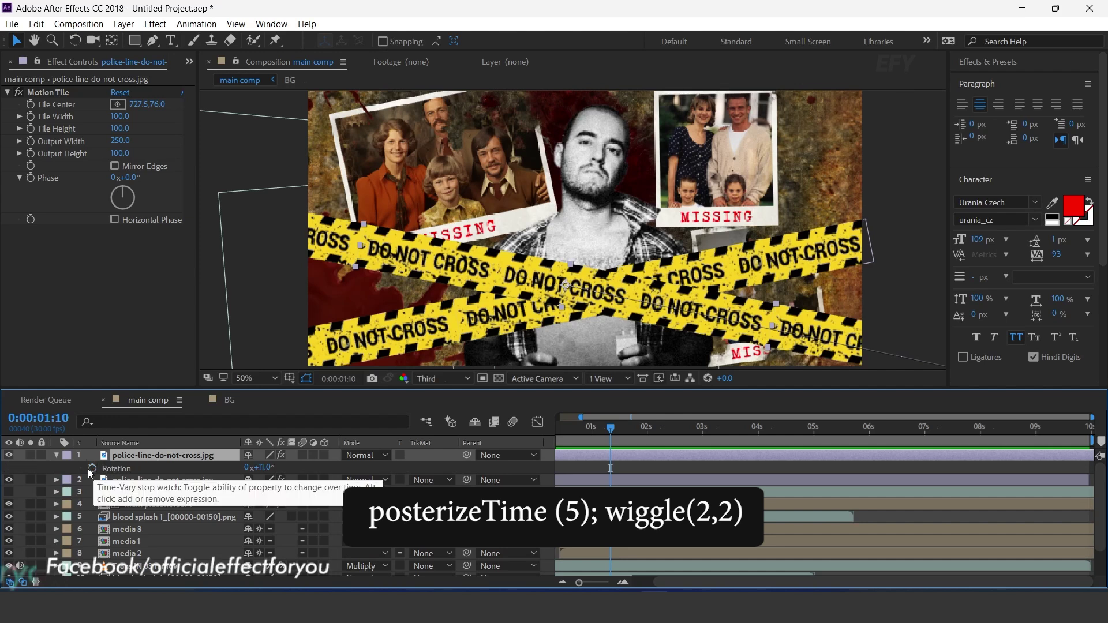
left_click(94, 469, "alt")
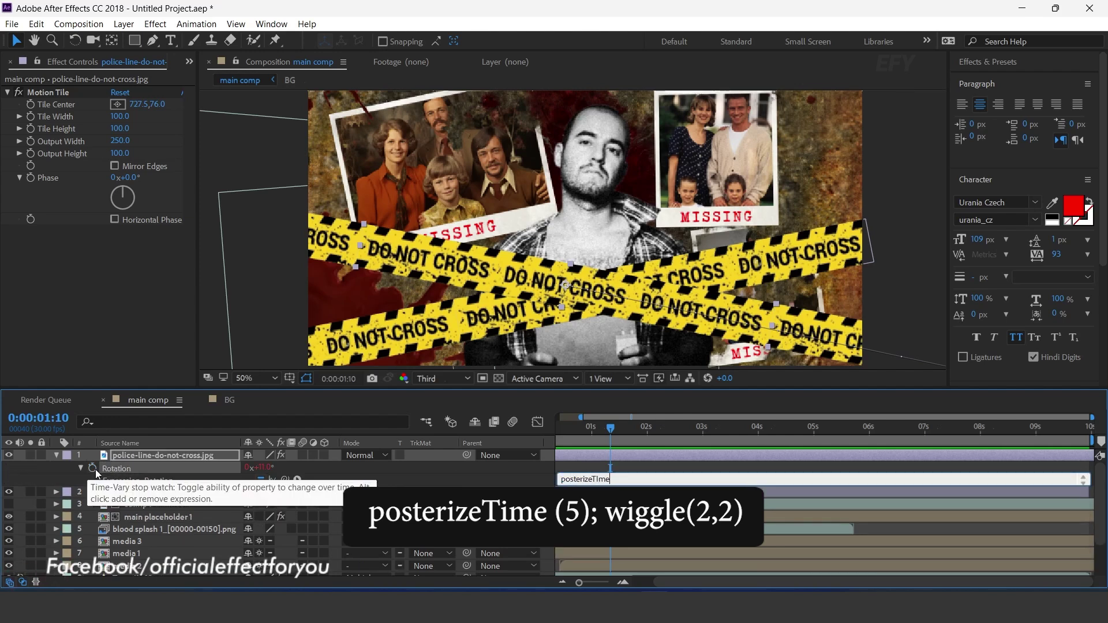
type("posterizeTime(5")
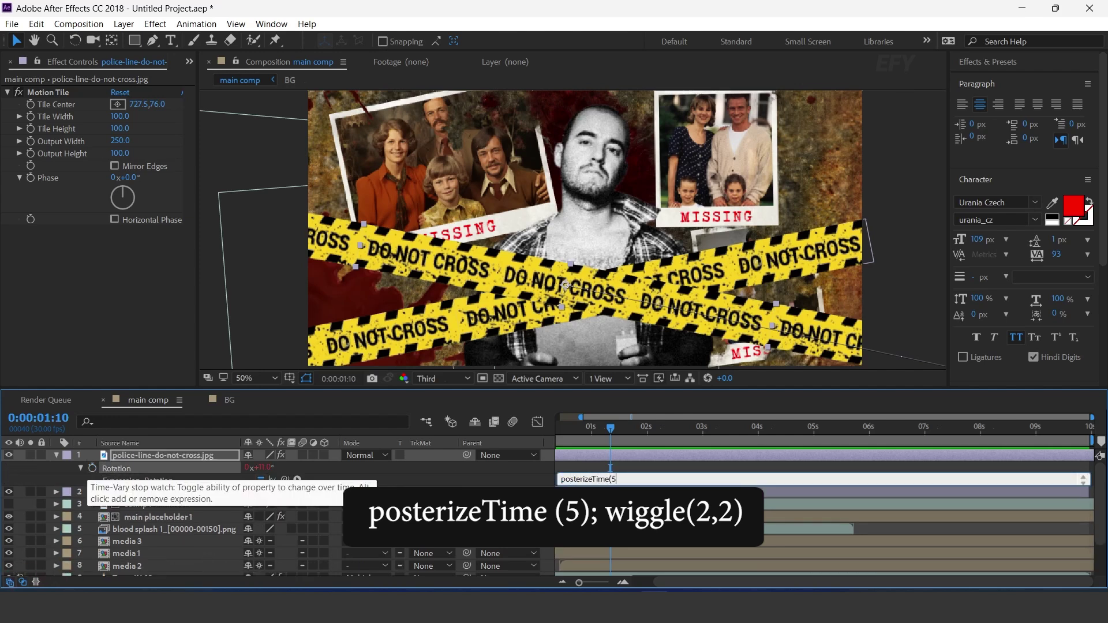
type(");wiggle(2,2")
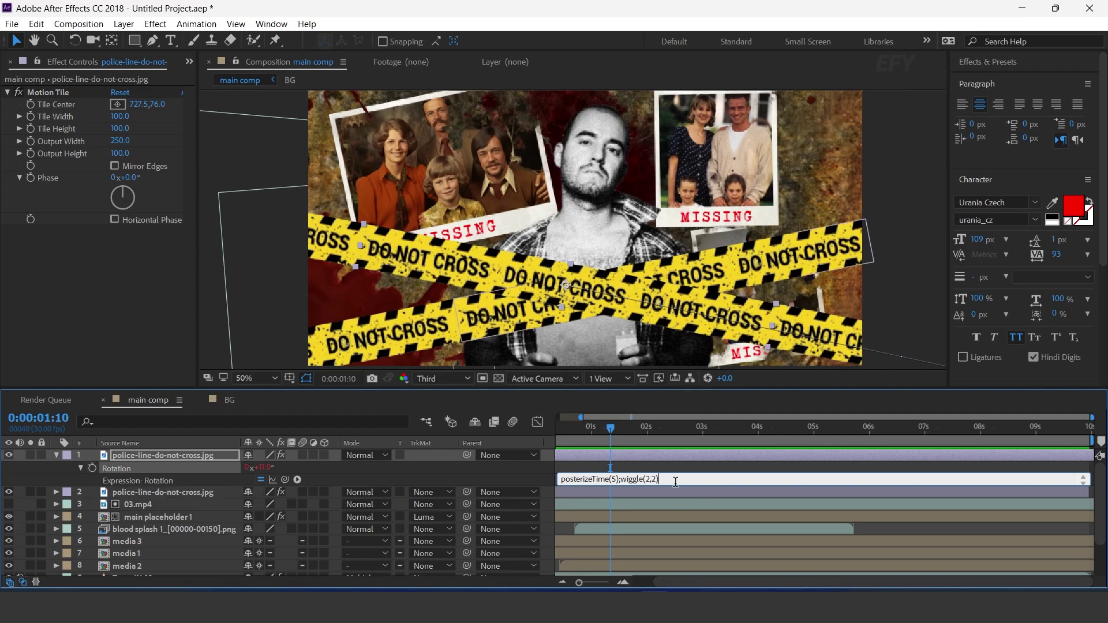
left_click(614, 456)
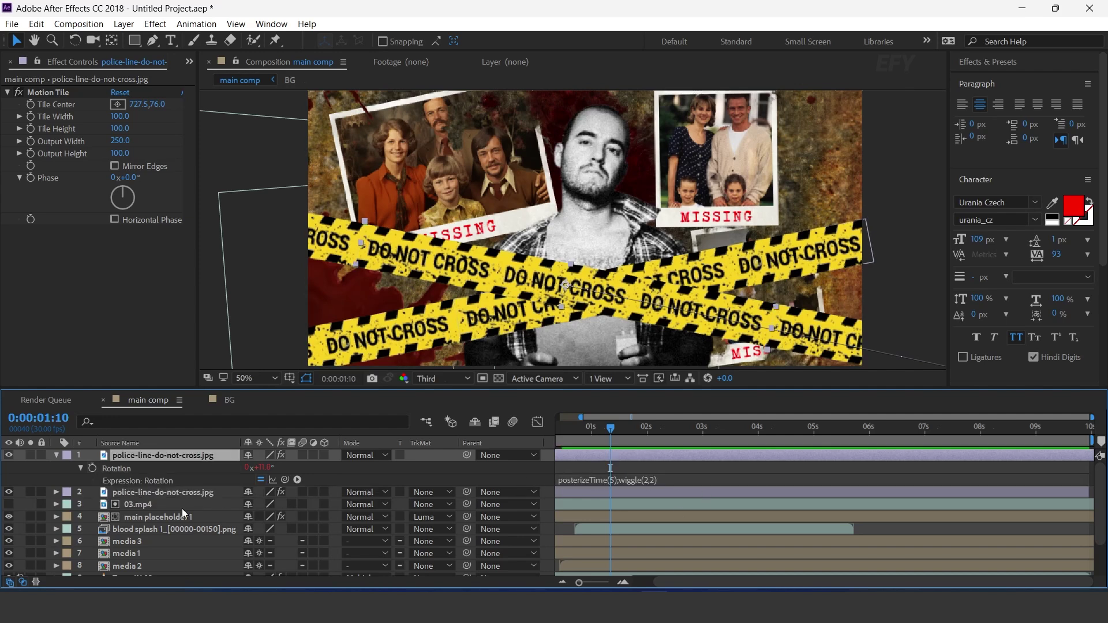
Paste the same posterizeTime wiggle expression onto the second tape's Rotation
left_click(140, 493)
key("r")
left_click(92, 505, "alt")
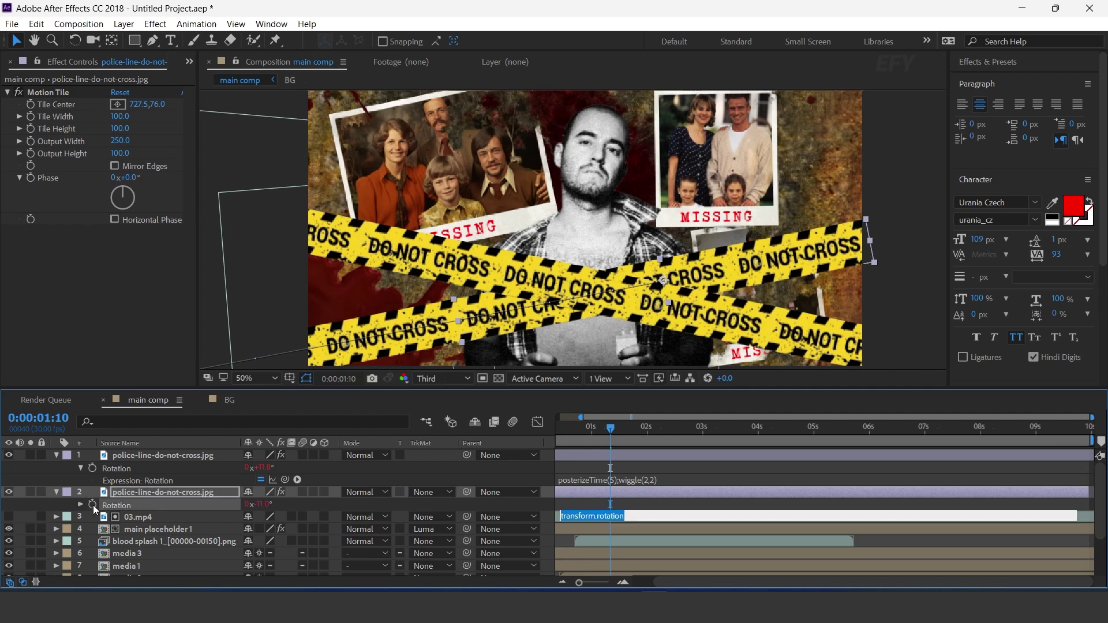
type("posterizeTime(5);wiggle(2,2)")
left_click(136, 494)
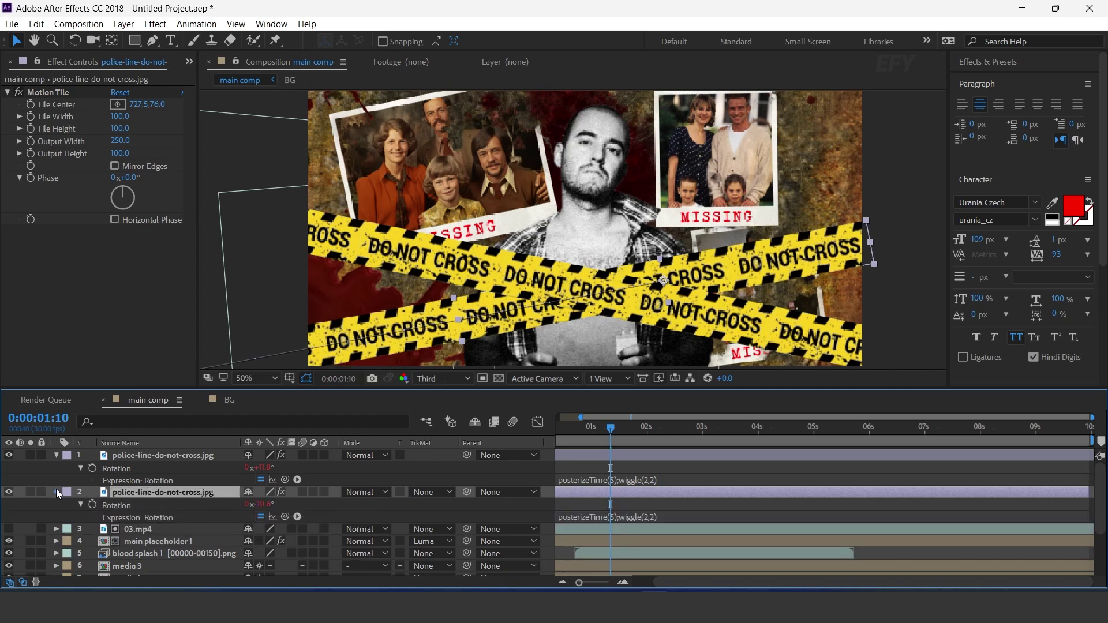
Collapse both tape layers and preview the comp from the start
left_click(57, 492)
left_click(57, 455)
left_click(56, 455)
key("Home")
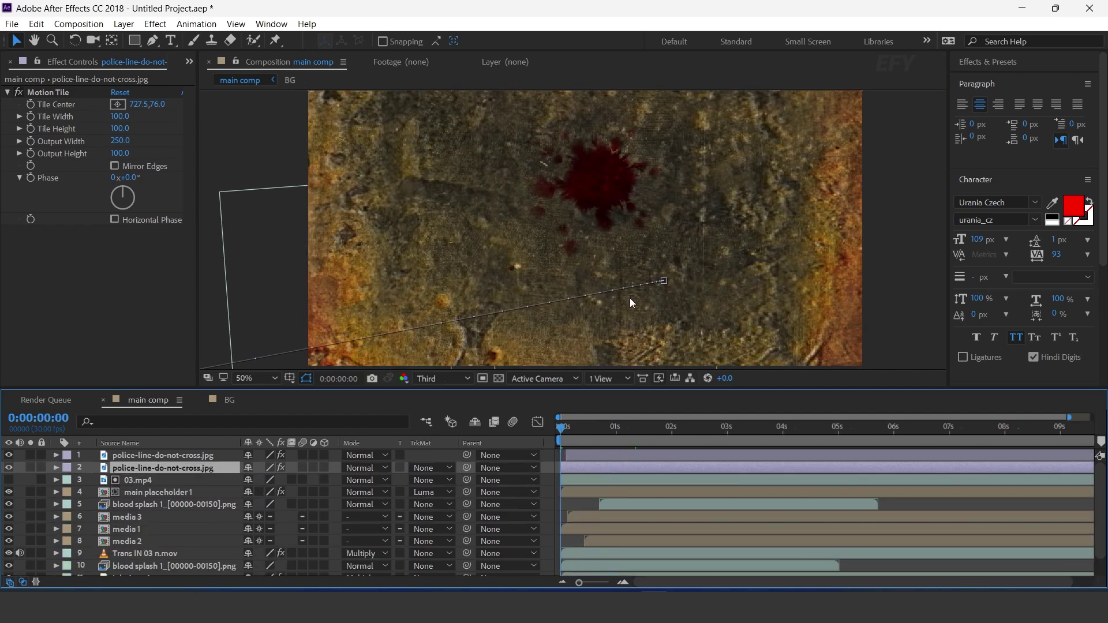
scroll(634, 295, "down", 2)
key("space")
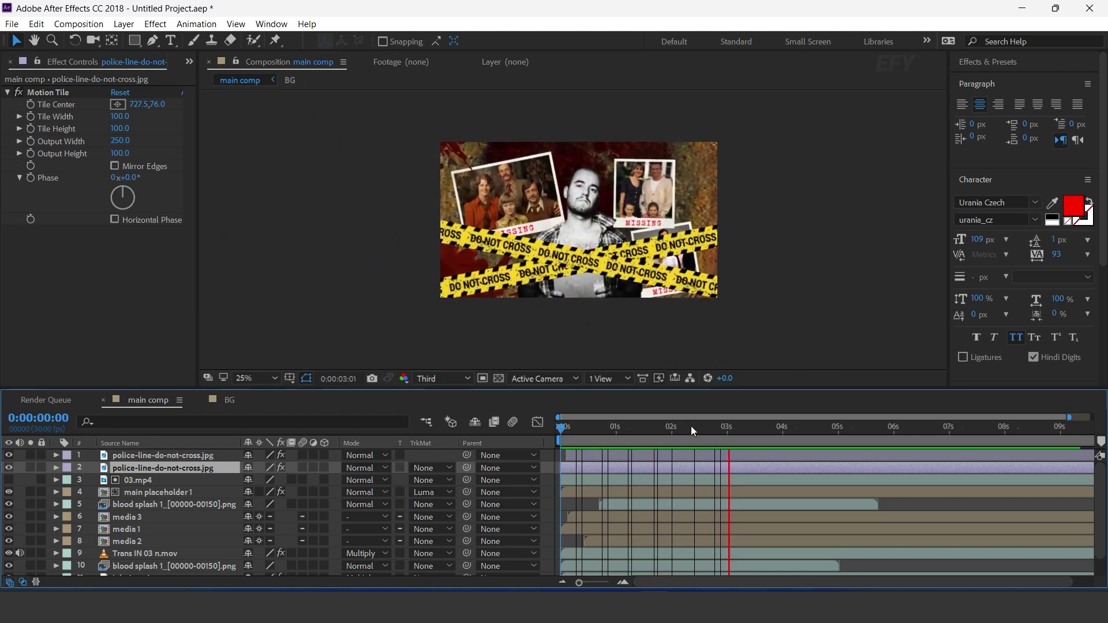
scroll(759, 206, "up", 2)
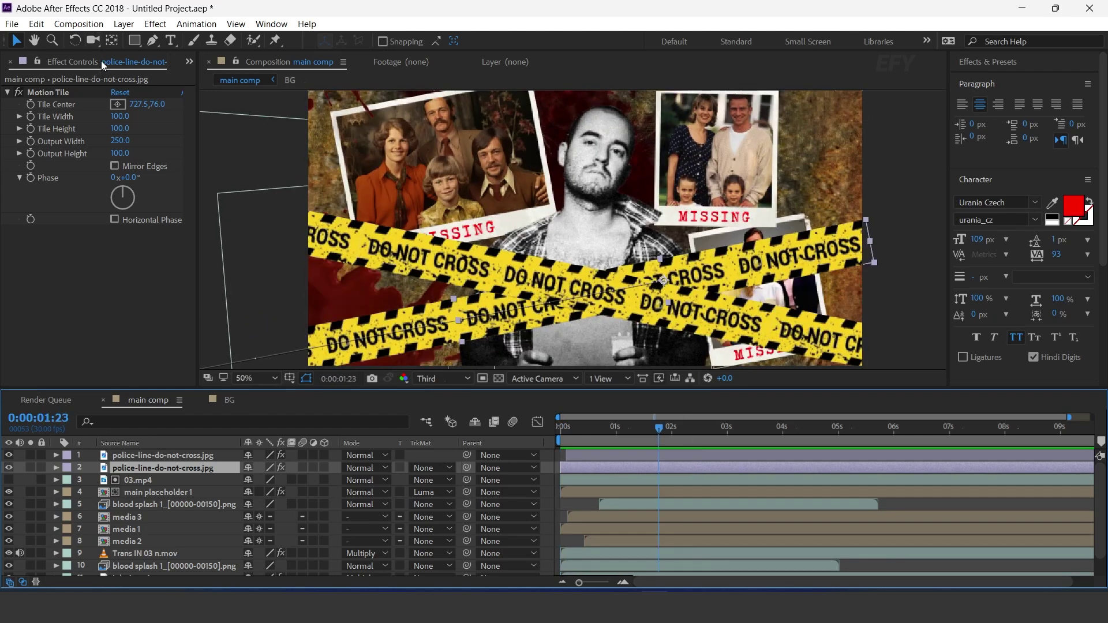
scroll(102, 62, "up", 1)
Add Old Film effects.mp4 as the top layer in Screen blend mode
left_click_drag(80, 263, 182, 453)
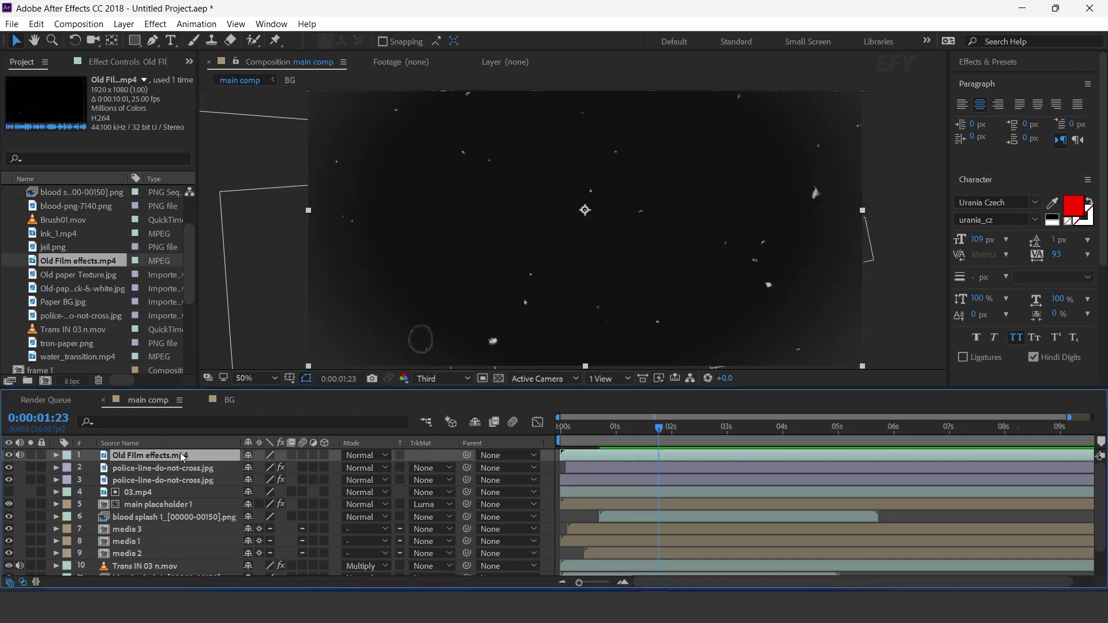
left_click(384, 457)
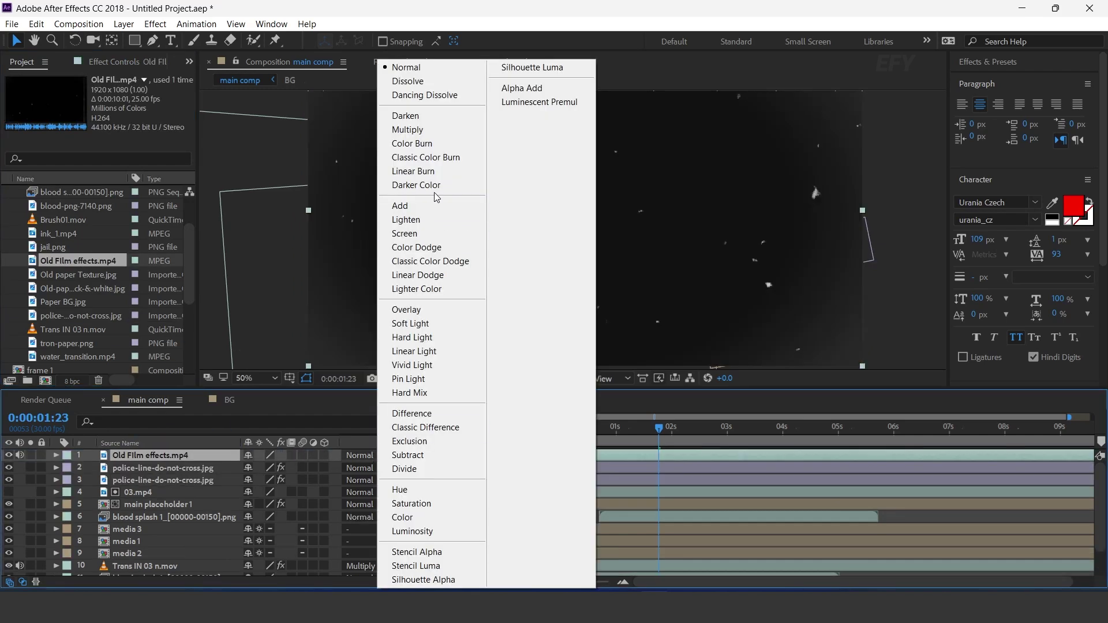
left_click(404, 237)
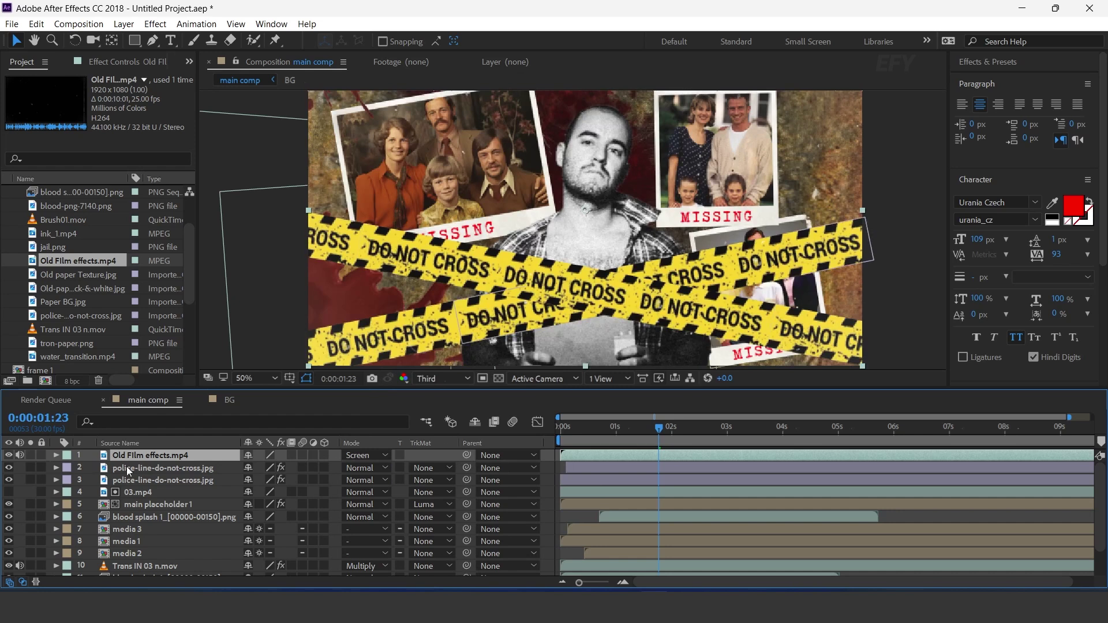
Apply Curves to the film layer and pull the curve down to darken it
key("ctrl+space")
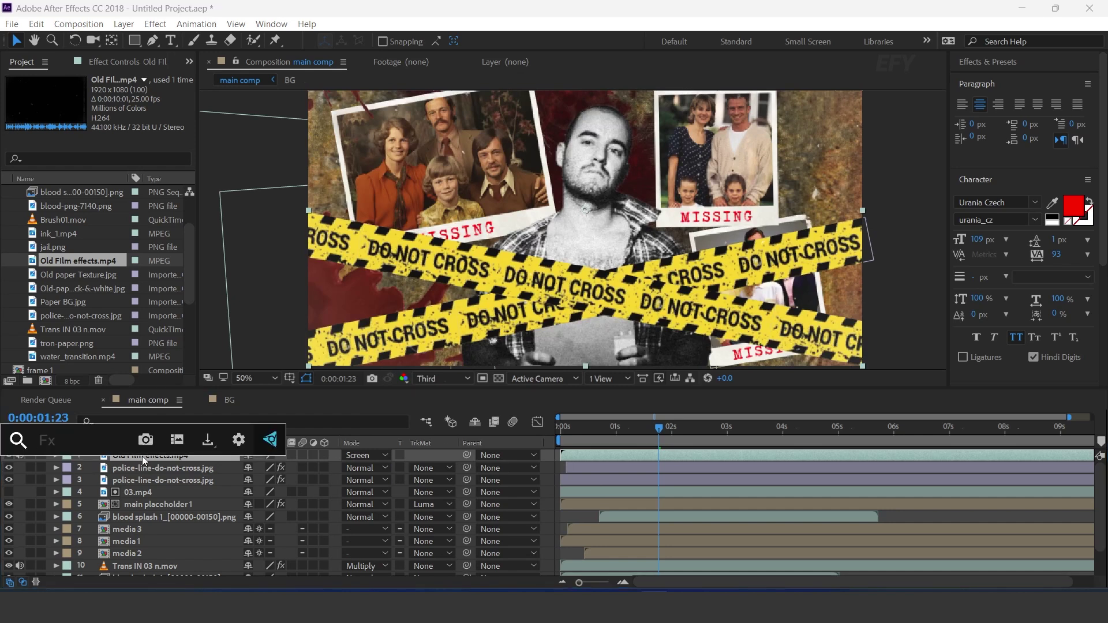
type("cur")
key("Return")
left_click_drag(97, 263, 108, 271)
Shift the film footage earlier in time and preview from the start
left_click_drag(657, 438, 784, 430)
scroll(803, 259, "down", 2)
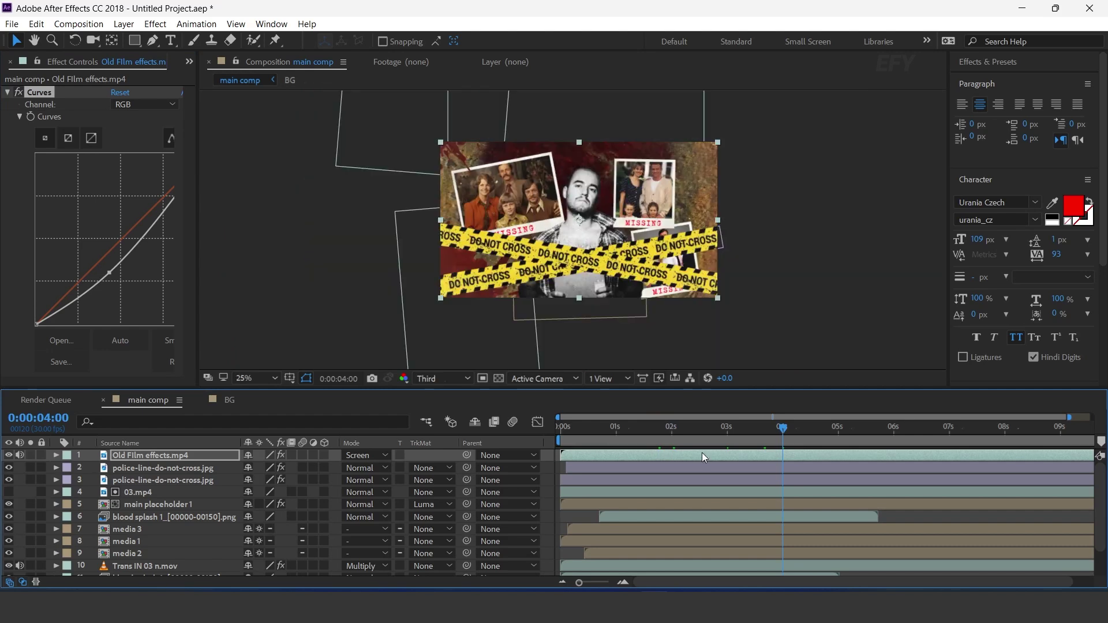
left_click_drag(702, 453, 638, 454)
left_click_drag(606, 430, 525, 434)
scroll(775, 268, "up", 2)
key("space")
scroll(774, 247, "down", 2)
Shape the curve into a contrast-boosting S-curve and preview again
left_click(638, 428)
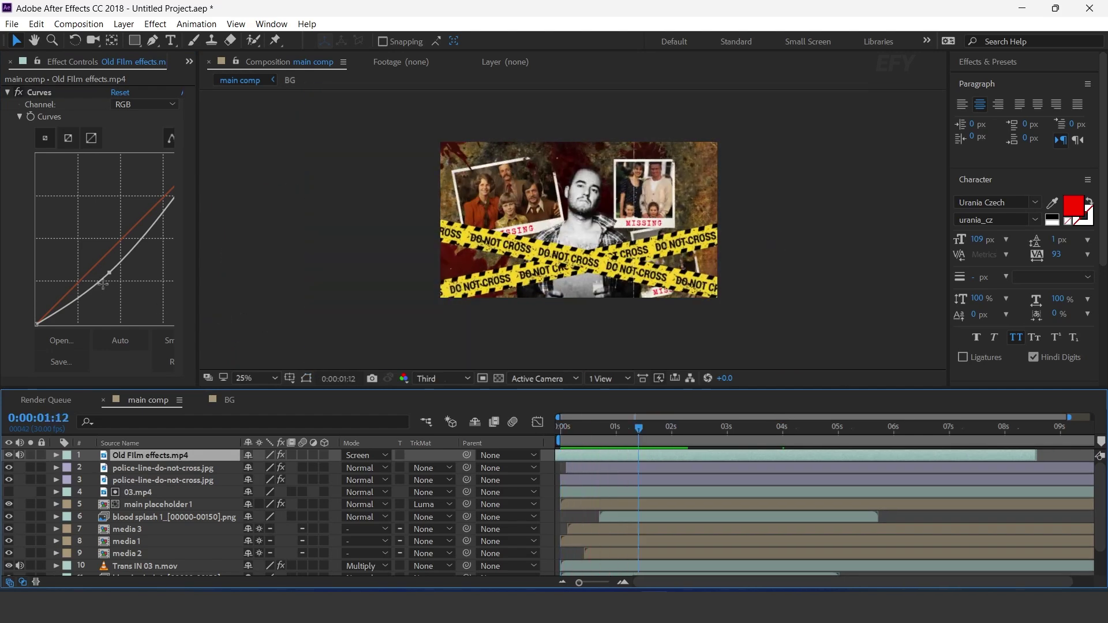
left_click_drag(109, 273, 91, 295)
left_click_drag(150, 227, 131, 218)
left_click(576, 424)
key("space")
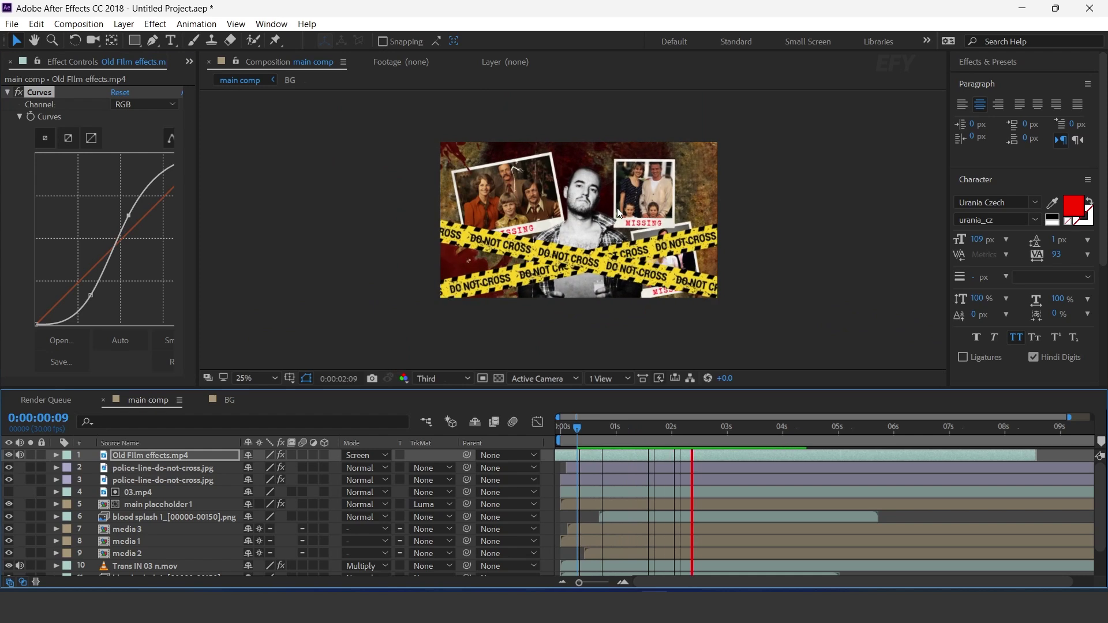
key("space")
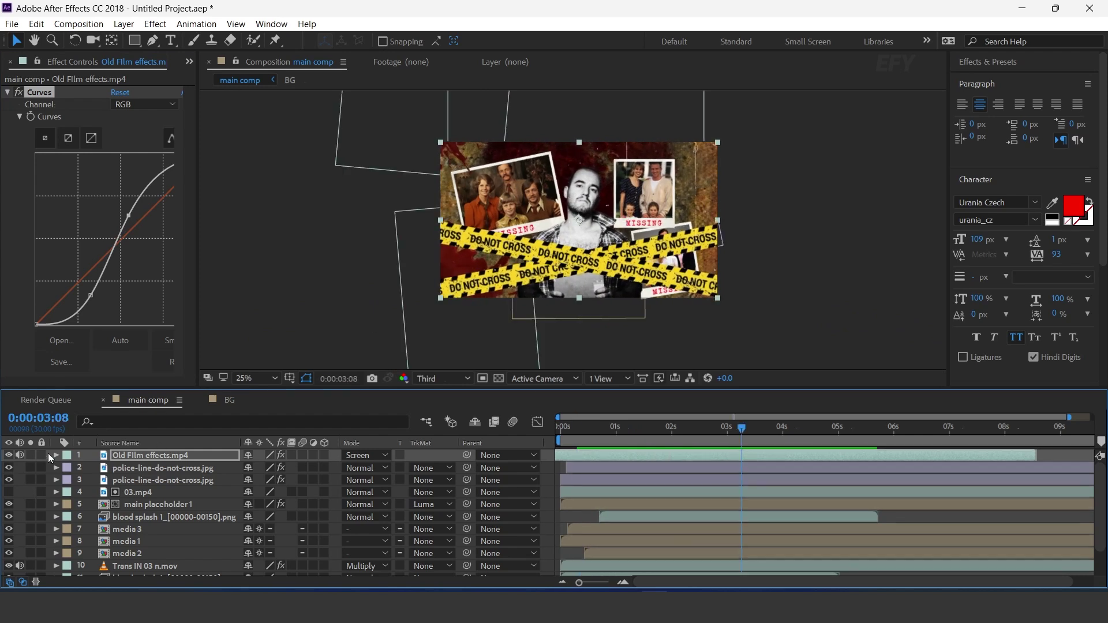
left_click(546, 467)
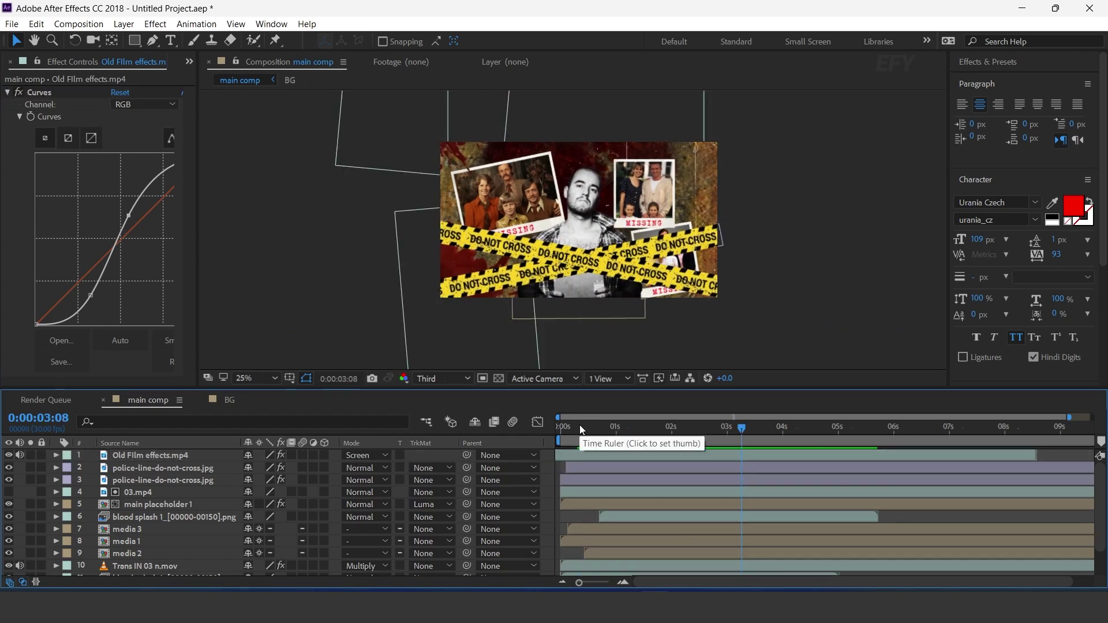
Add blood-png-7140.png as the top layer and move it to the lower-right corner
scroll(56, 68, "up", 1)
left_click(86, 221)
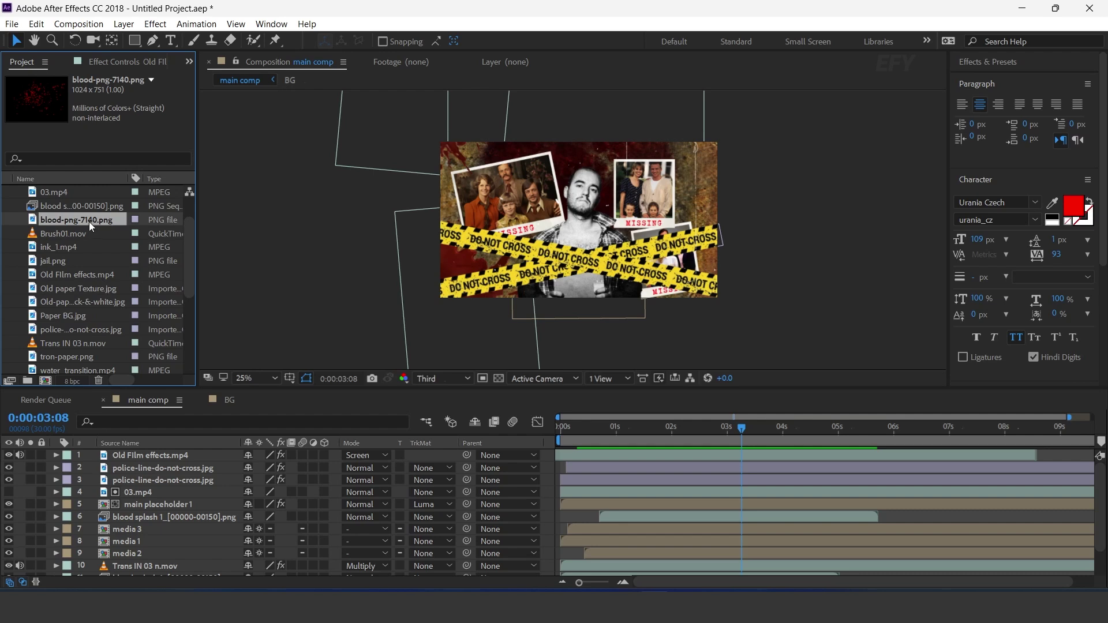
left_click_drag(169, 444, 167, 456)
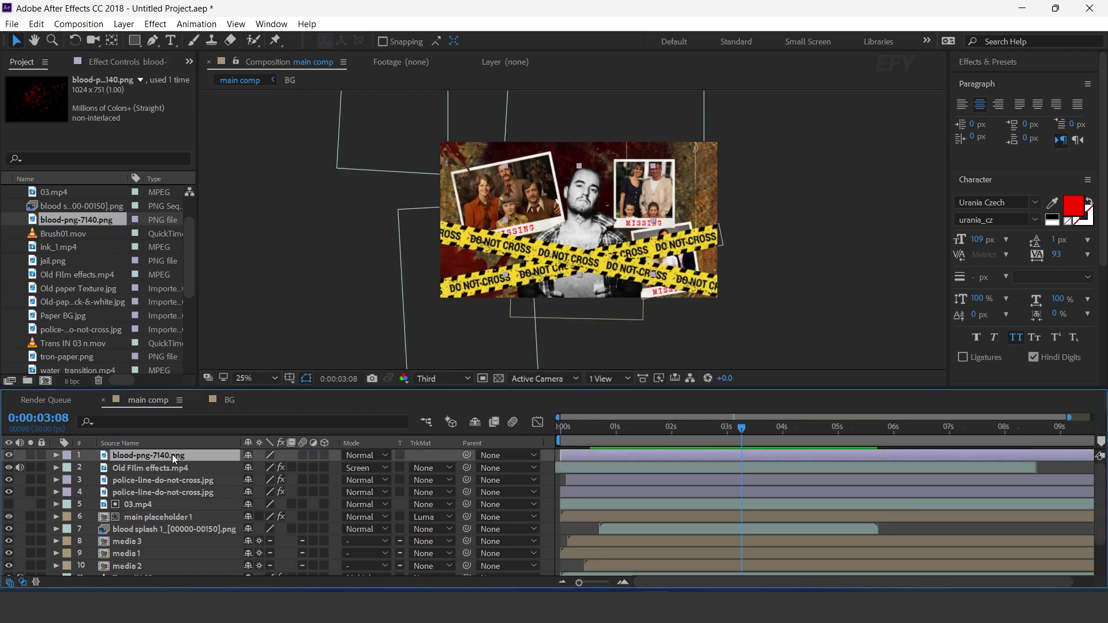
left_click_drag(573, 233, 707, 302)
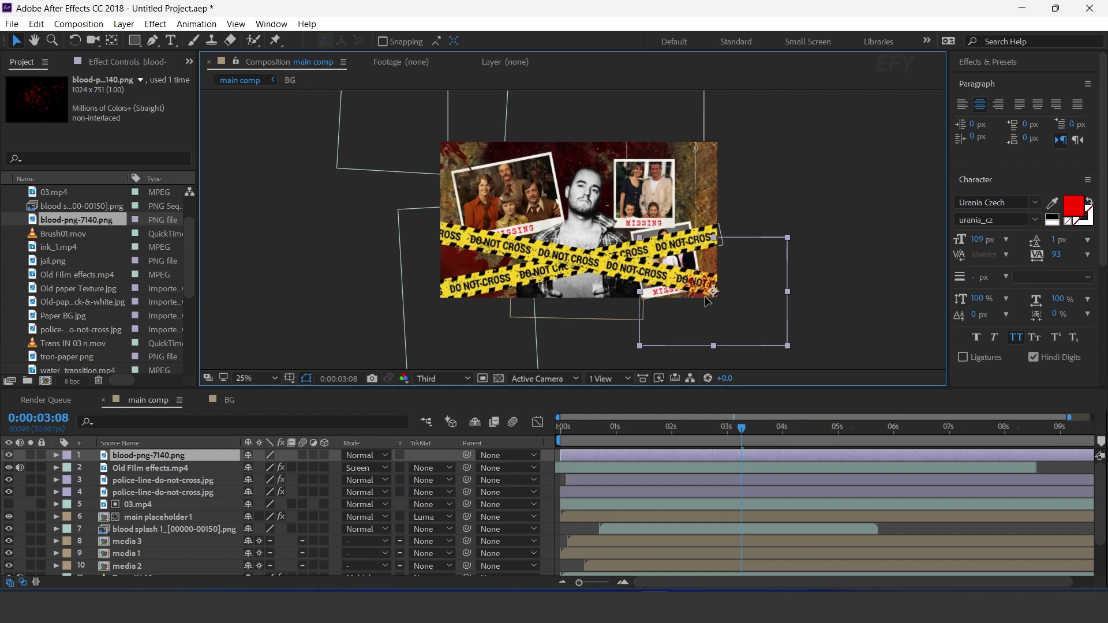
Paste posterizeTime(5);wiggle(2,2) as the blood layer's Rotation expression
left_click(151, 451)
key("shift+Page_Up")
key("r")
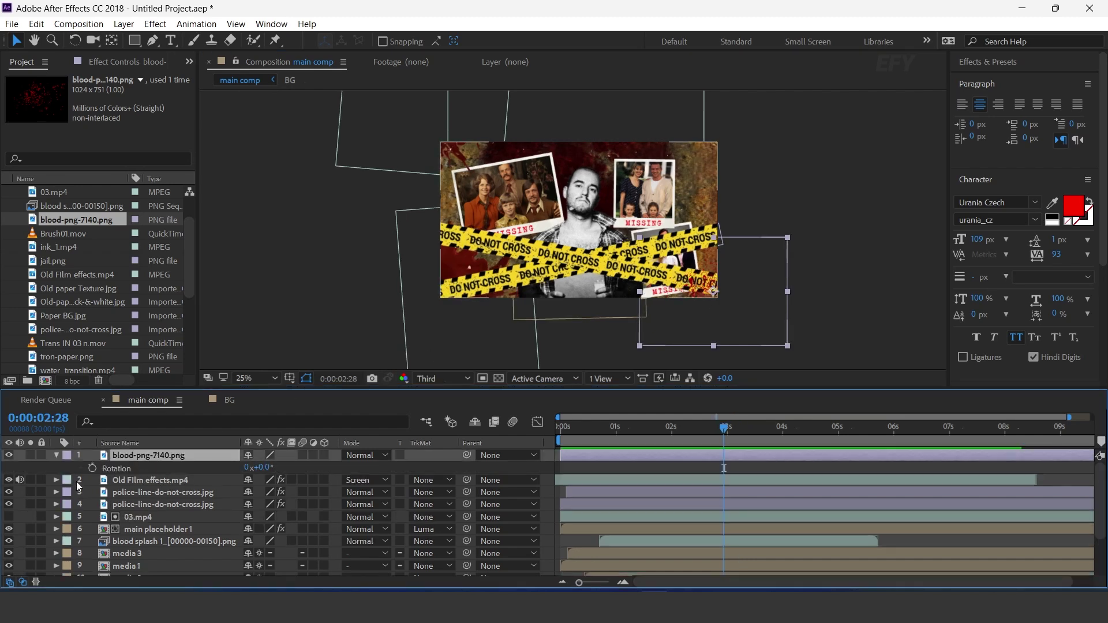
left_click(92, 468, "alt")
type("posterizeTime(5);wiggle(2,2)")
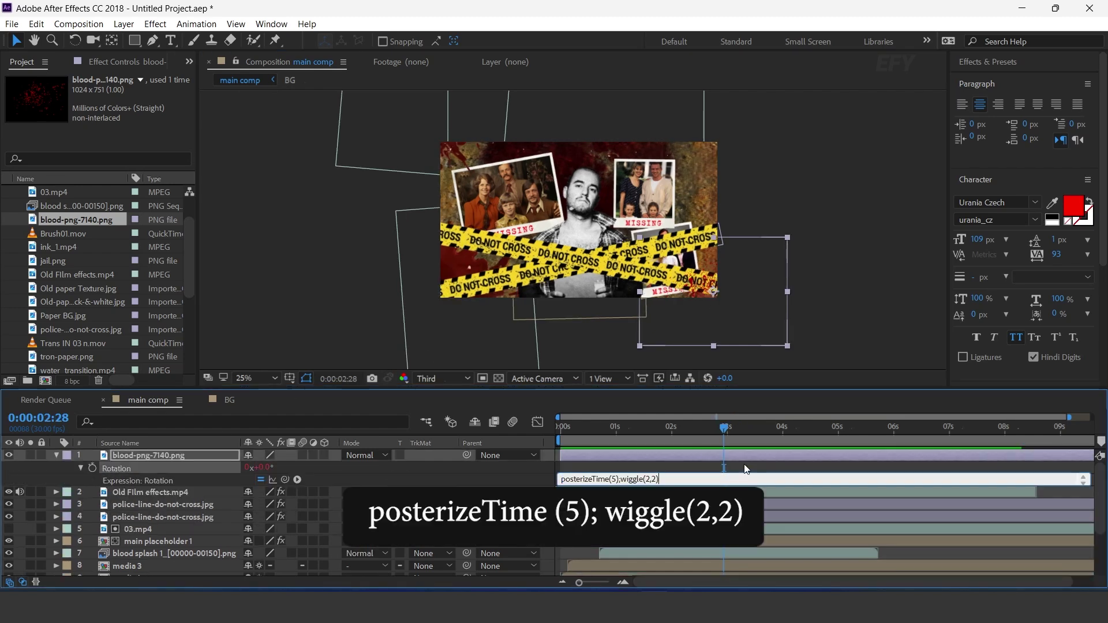
left_click(660, 452)
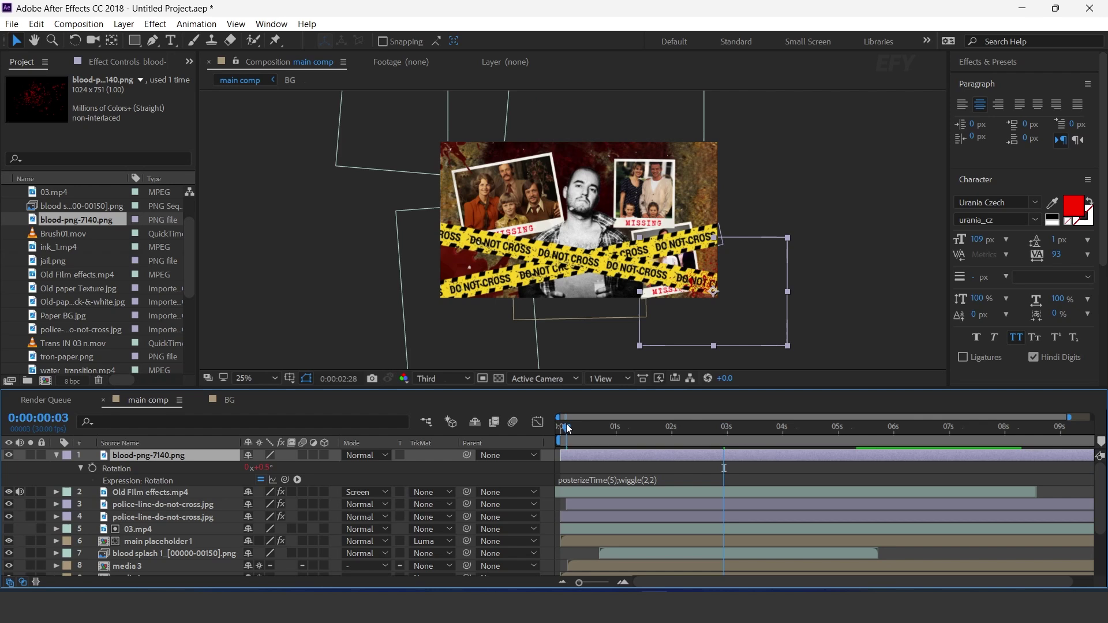
Preview the comp and collapse the blood layer's properties
left_click(567, 427)
key("space")
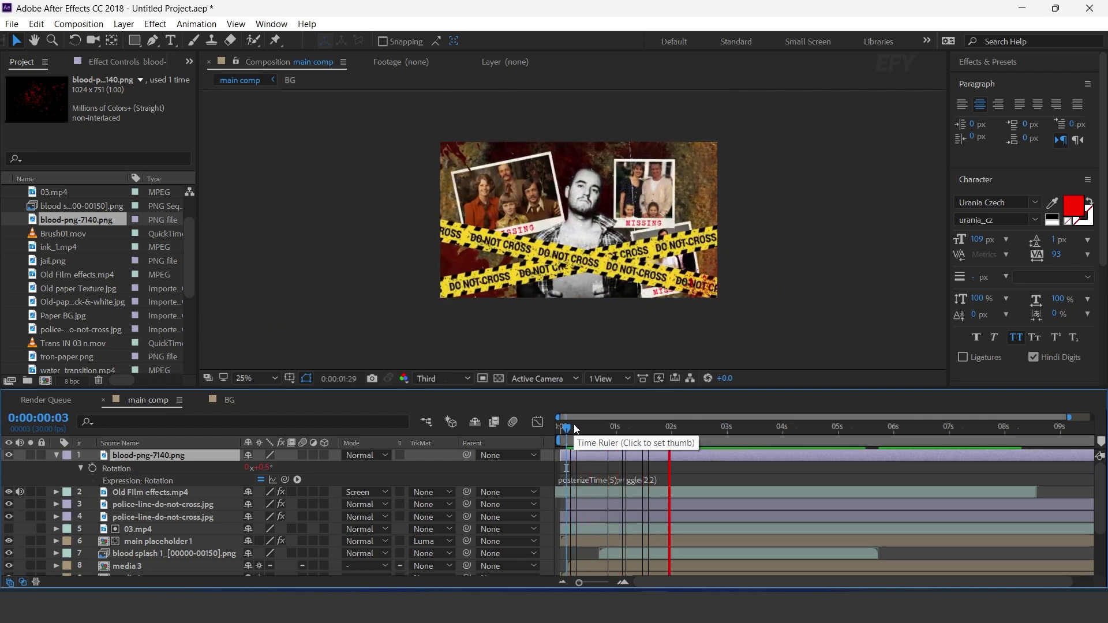
left_click_drag(573, 424, 674, 427)
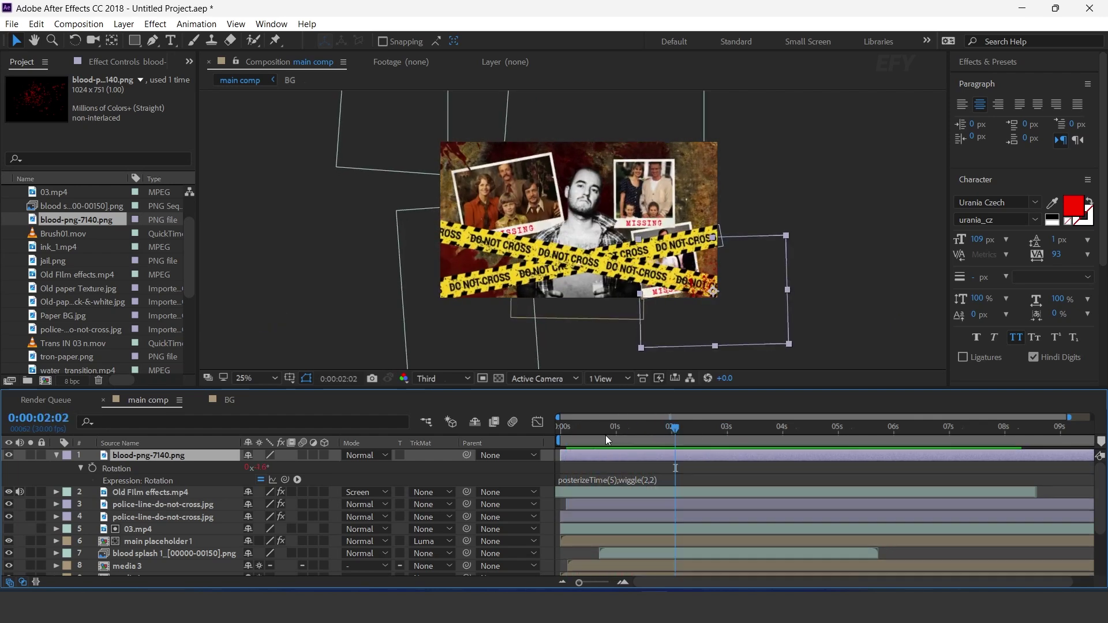
left_click(56, 456)
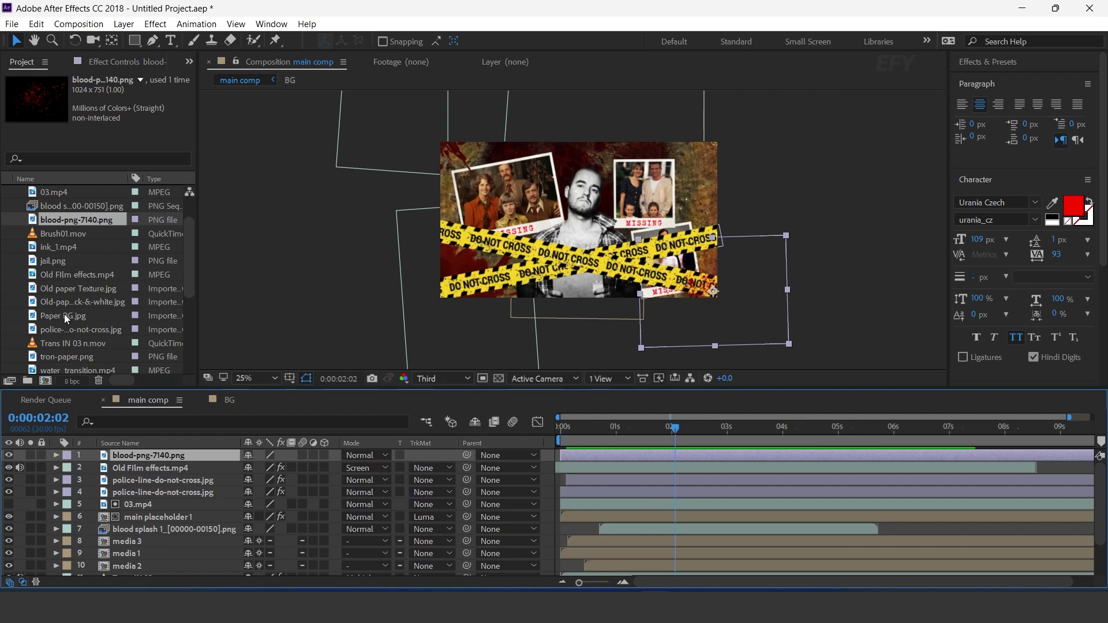
scroll(98, 336, "down", 3)
Add tron-paper.png on top, rotated to 172° and placed toward the lower right
left_click(78, 233)
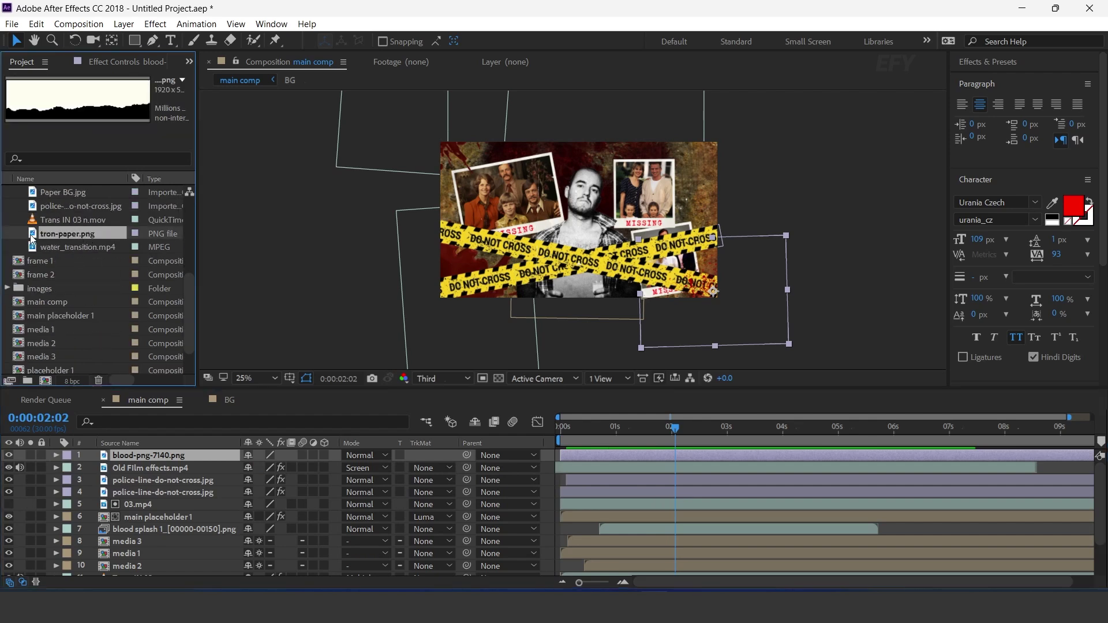
left_click_drag(35, 240, 175, 455)
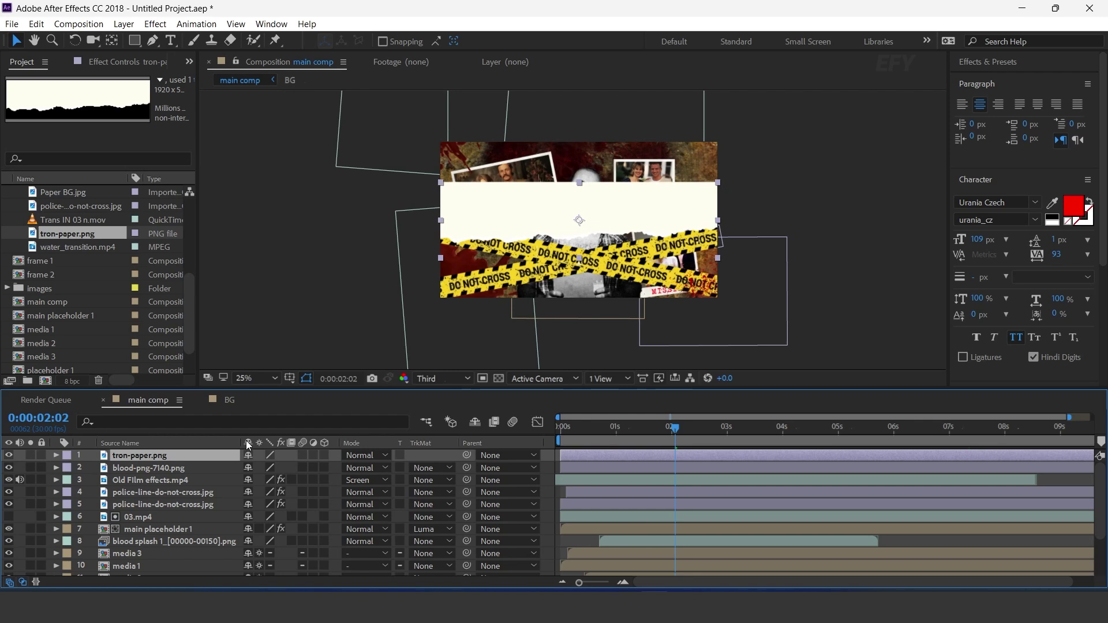
key("r")
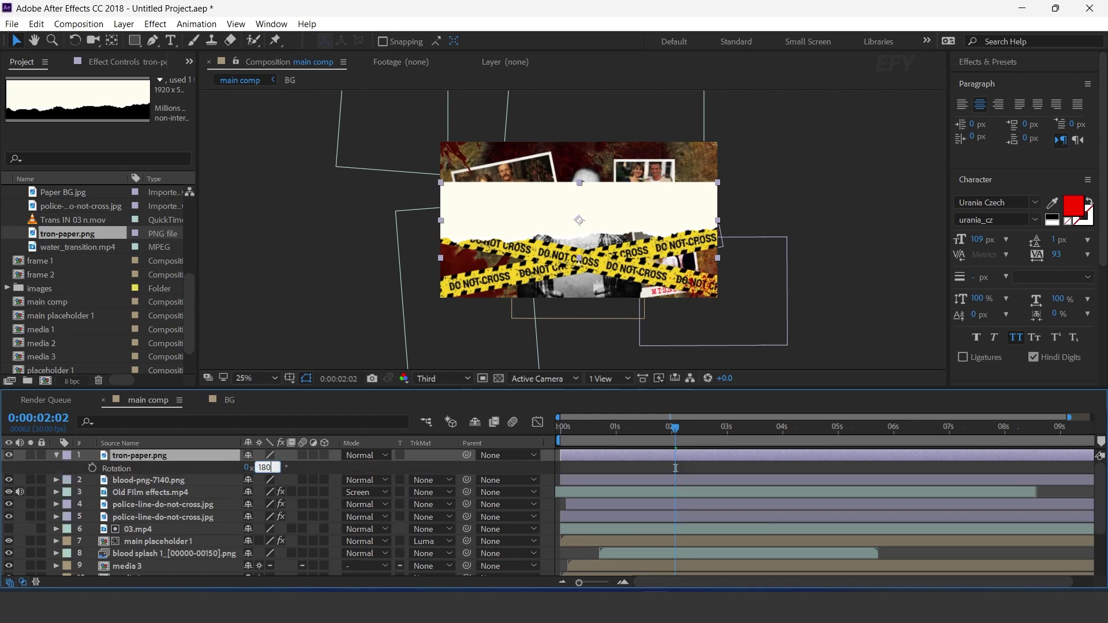
type("180")
key("Return")
left_click_drag(642, 246, 672, 281)
left_click_drag(275, 470, 270, 470)
left_click_drag(623, 290, 592, 291)
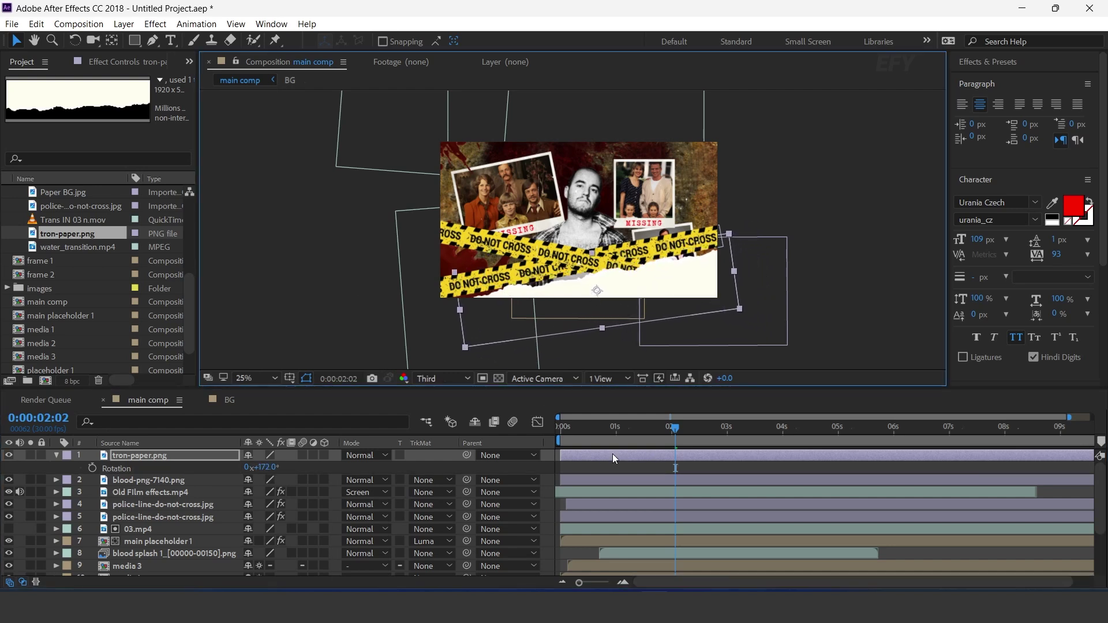
Apply CC Page Turn to tron-paper and set Controls to Bottom Left Corner
left_click(565, 427)
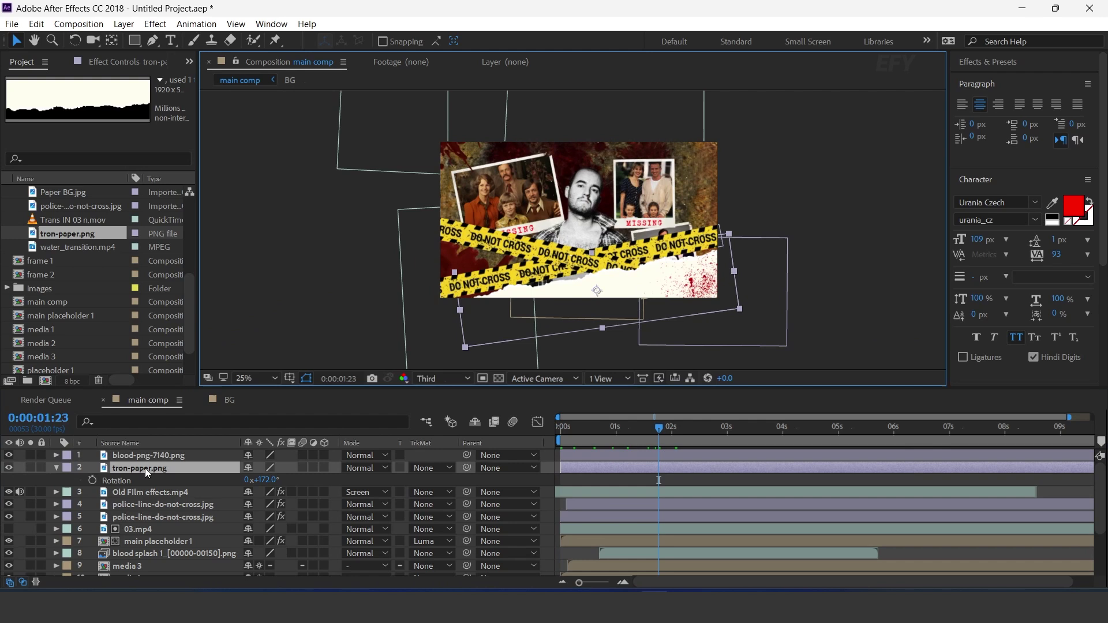
left_click(145, 469)
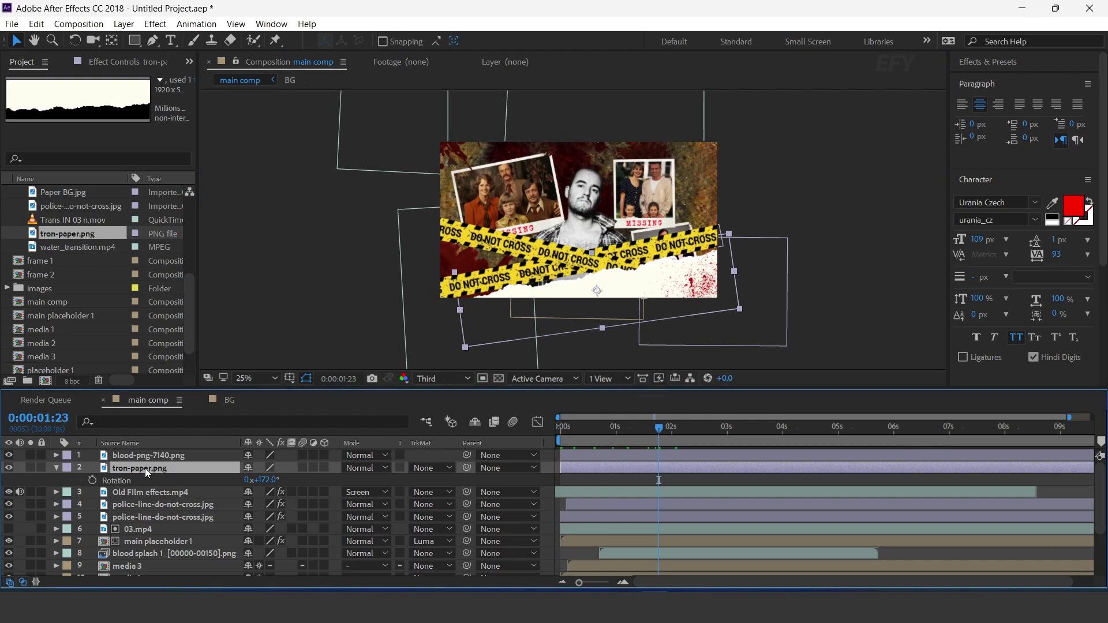
key("ctrl+space")
type("c")
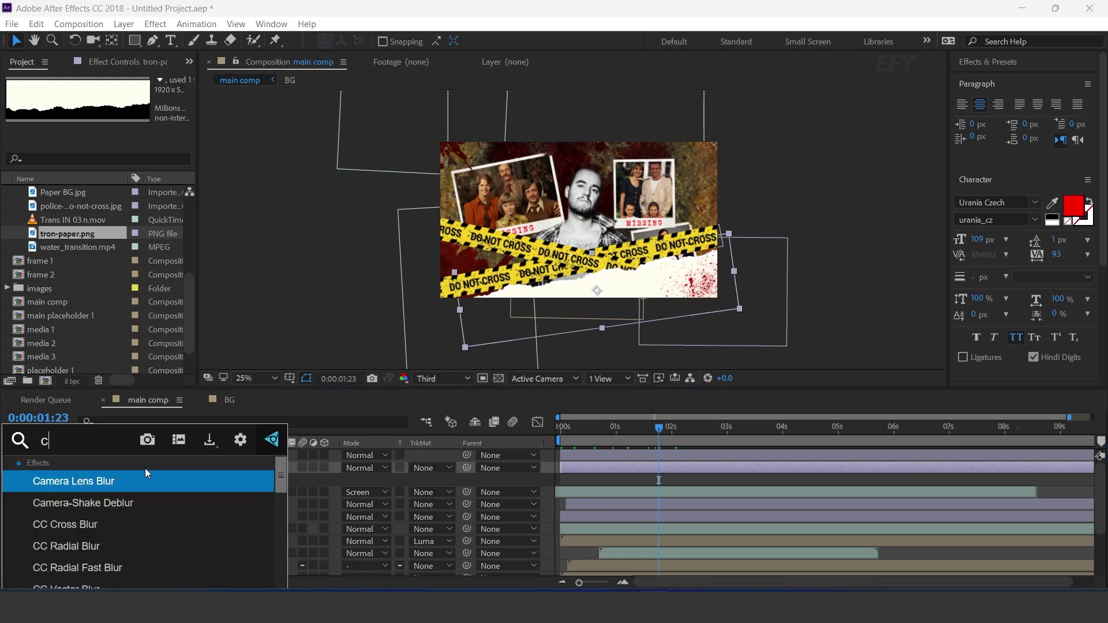
type("c pa")
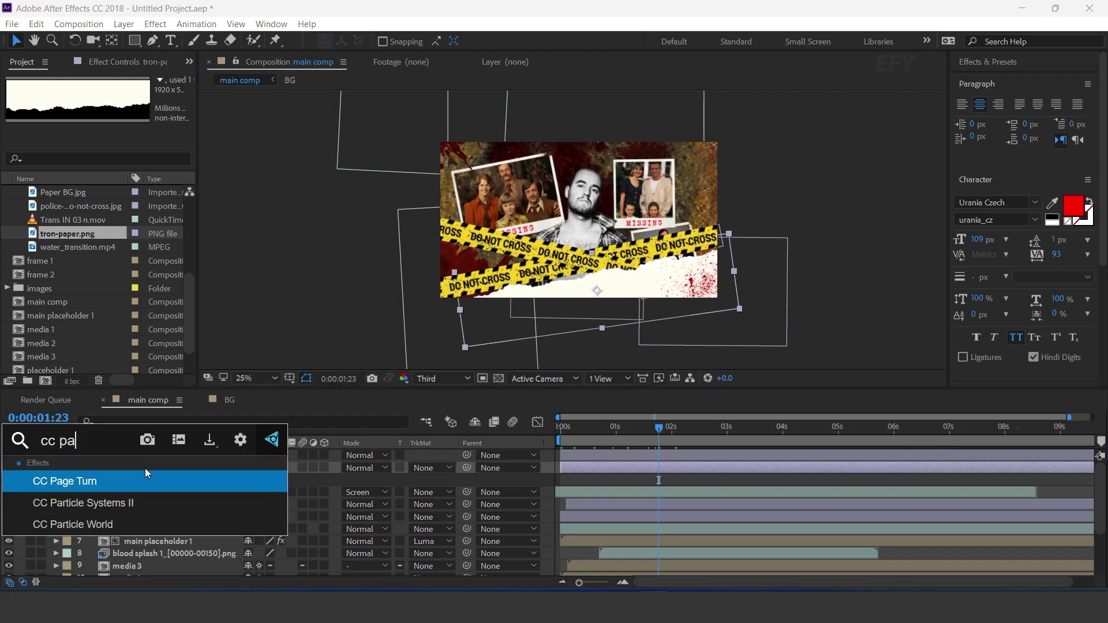
left_click(128, 481)
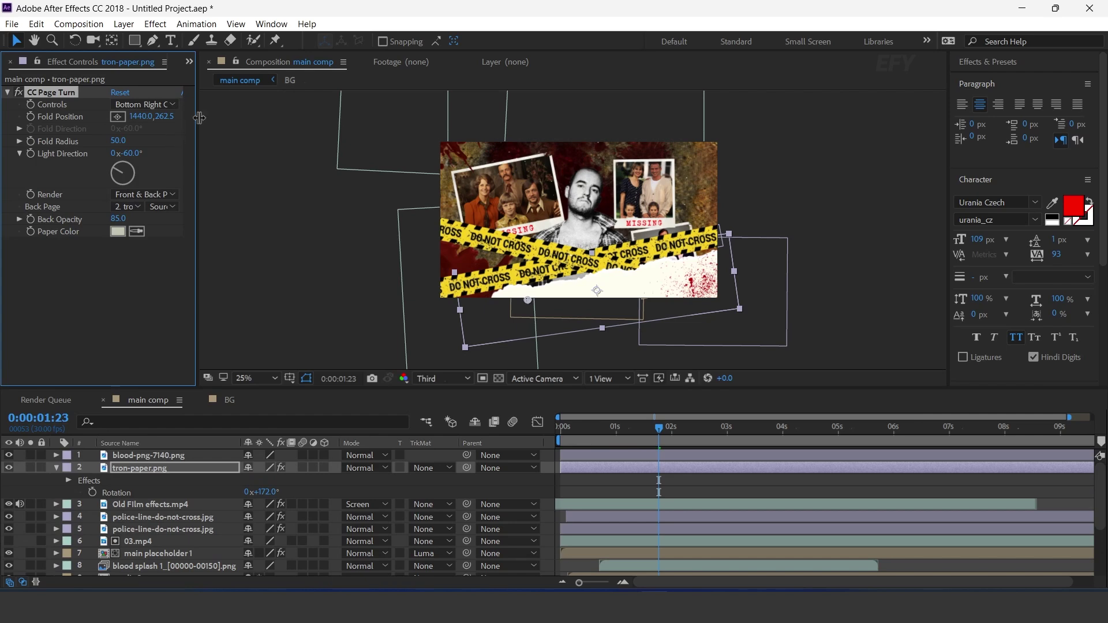
left_click_drag(199, 118, 247, 118)
left_click(179, 104)
left_click(226, 170)
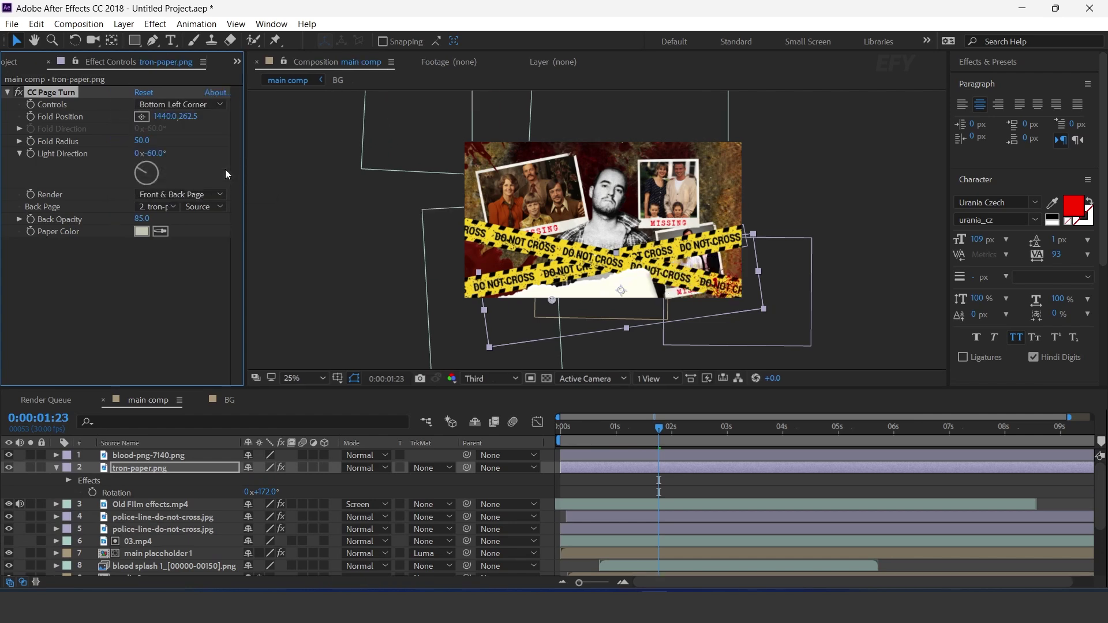
Push the fold point far off the page and set the first Fold Position keyframe
left_click_drag(539, 289, 526, 237)
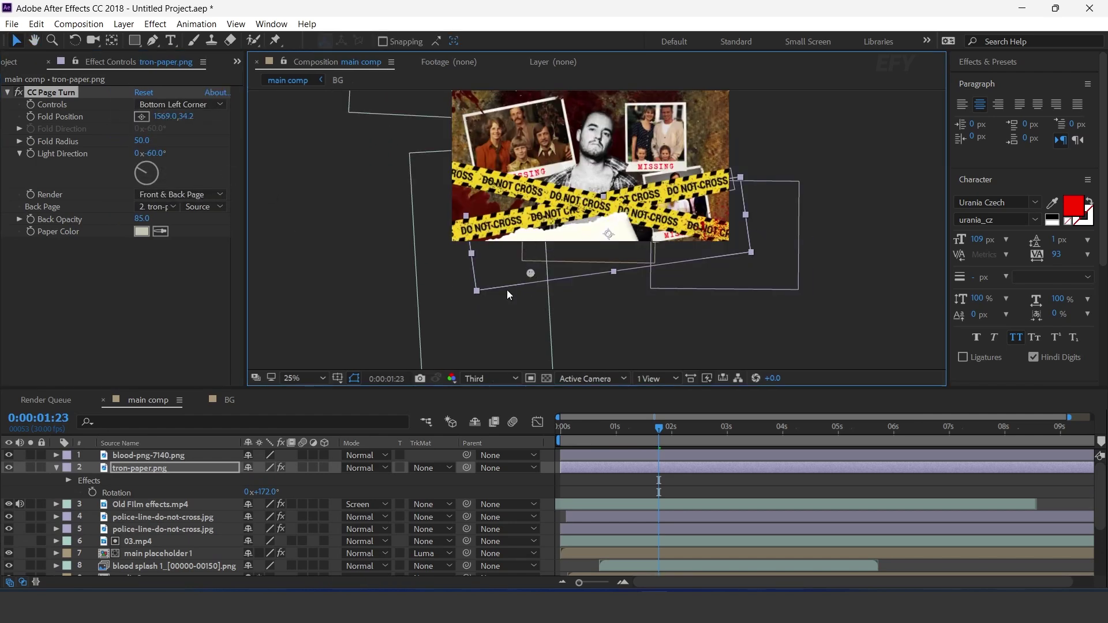
left_click_drag(254, 357, 236, 374)
left_click(31, 116)
left_click(660, 479)
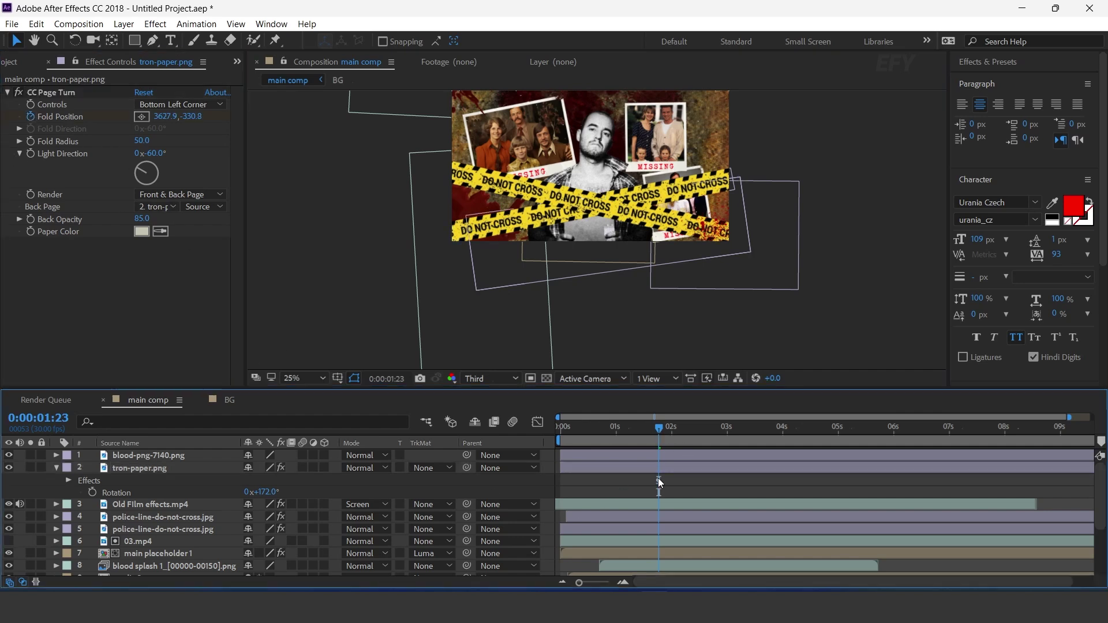
At 3:23, drag the fold point back across to past the page's lower left
left_click_drag(666, 424, 770, 431)
key("comma")
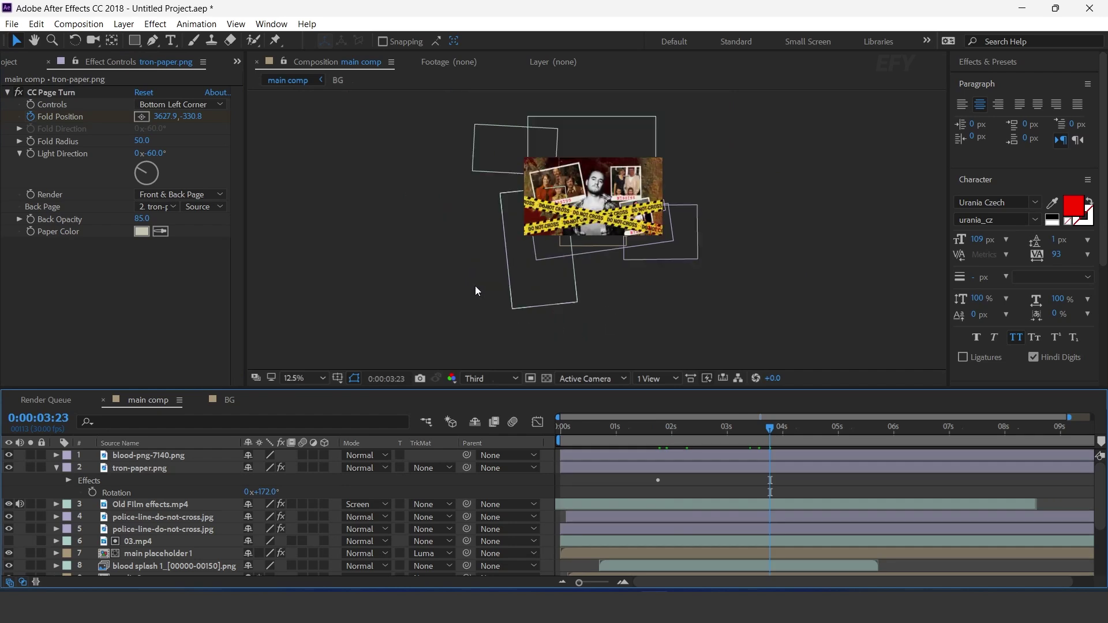
left_click(43, 97)
left_click_drag(421, 297, 632, 236)
left_click_drag(712, 211, 710, 192)
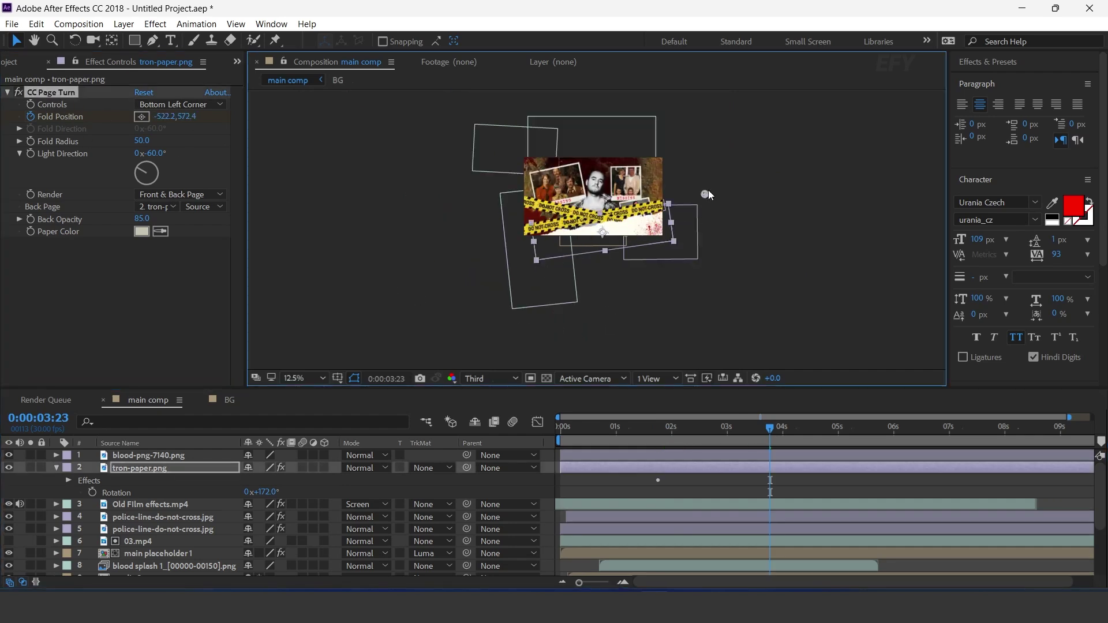
scroll(707, 194, "up", 1)
mouse_move(695, 189)
left_mouse_down()
mouse_move(694, 248)
mouse_move(688, 181)
left_mouse_up()
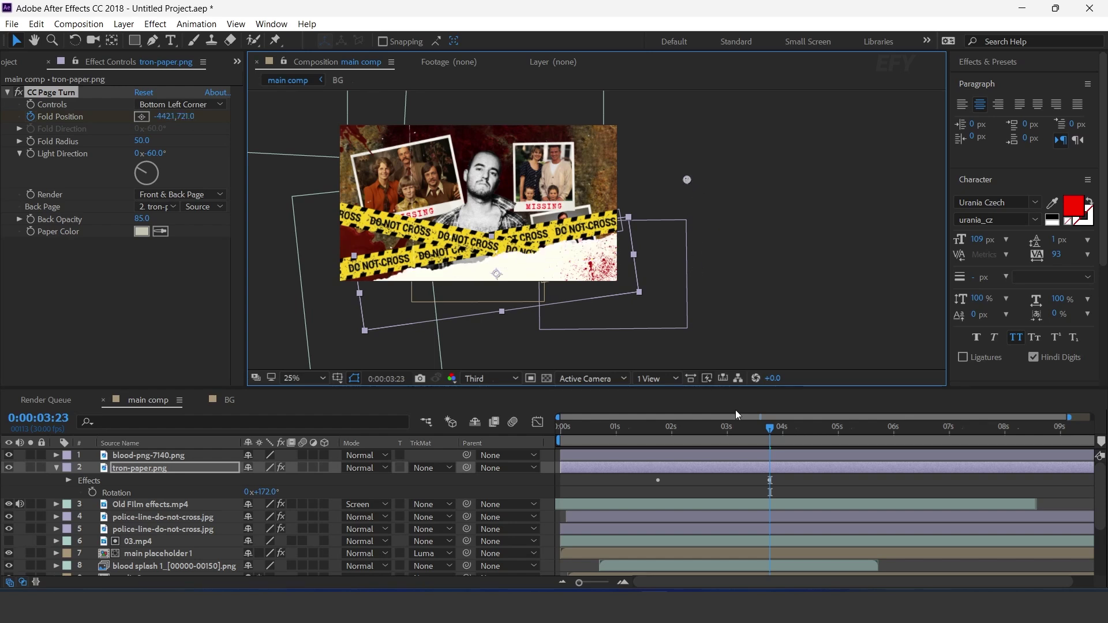
key("u")
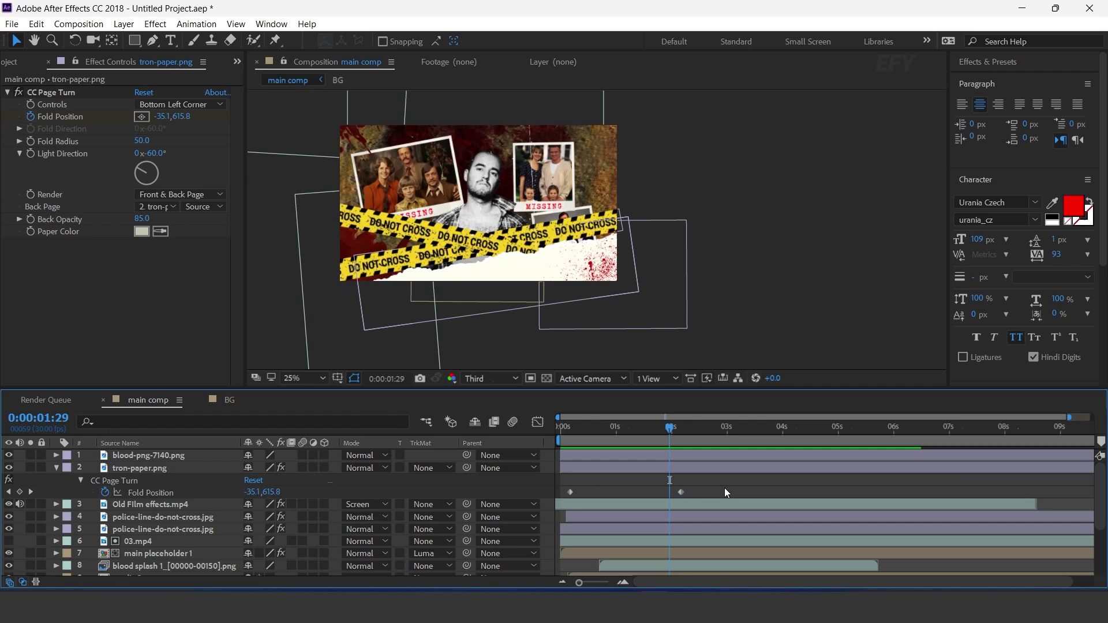
left_click_drag(724, 488, 556, 489)
Apply Easy Ease to both Fold Position keyframes and adjust their speed graph
right_click(680, 490)
mouse_move(744, 480)
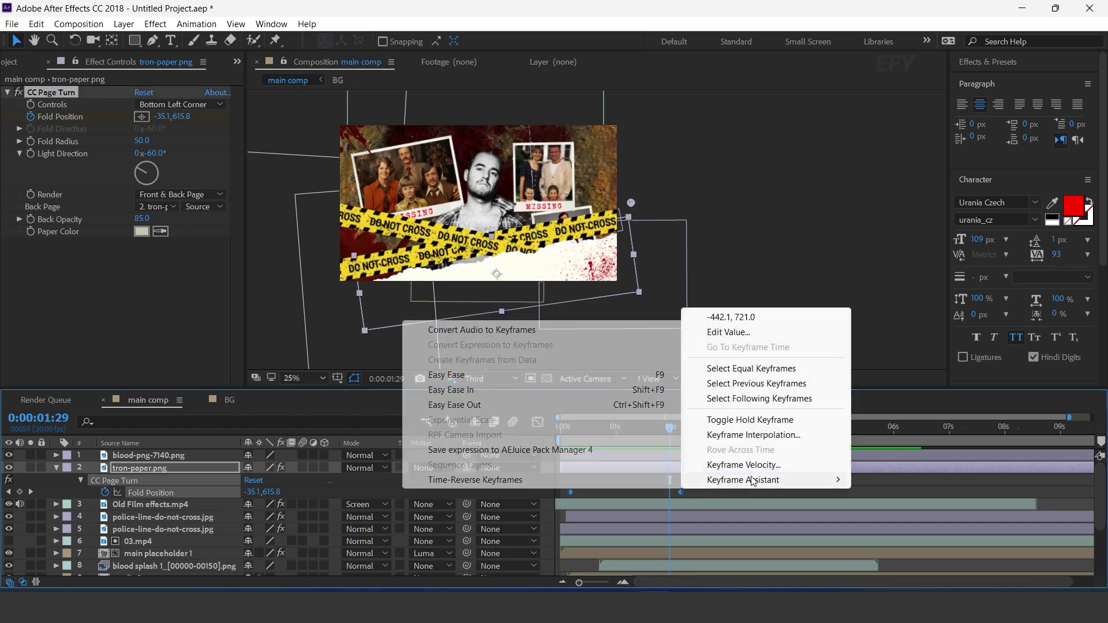
left_click(490, 374)
left_click(537, 422)
left_click_drag(686, 554, 603, 547)
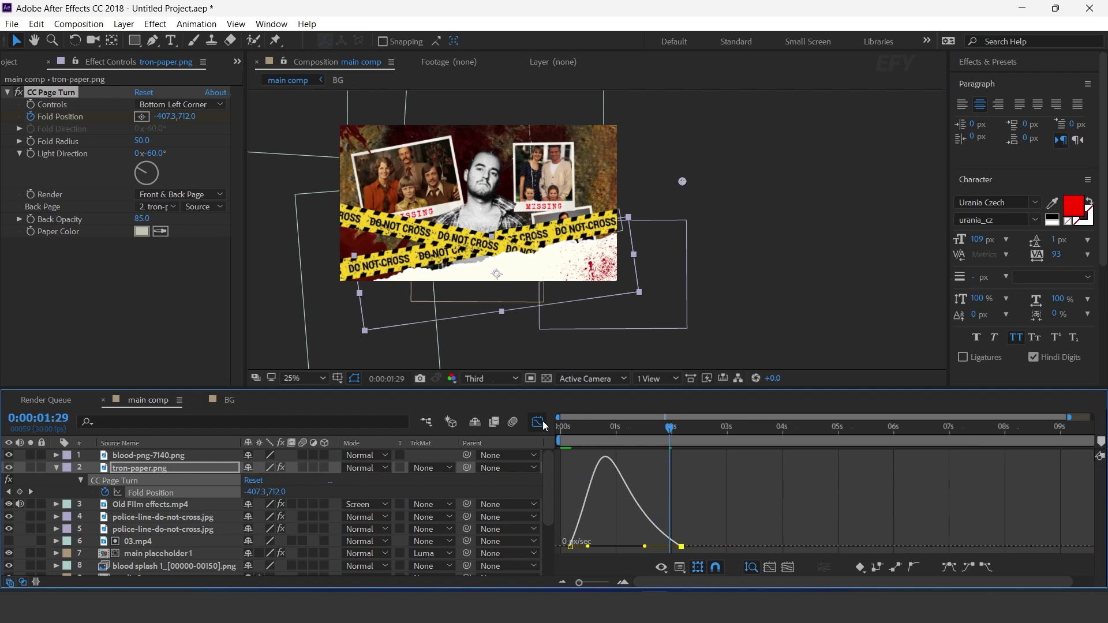
left_click(537, 421)
Move the second fold keyframe earlier to about 1:27 and preview the faster page turn
key("Home")
key("space")
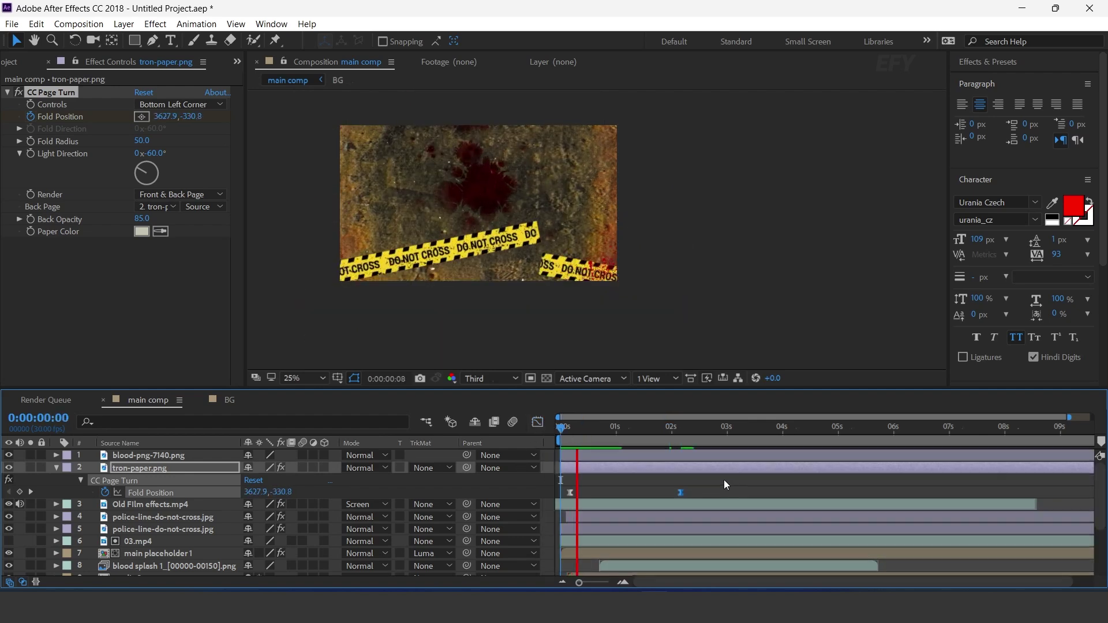
left_click(668, 430)
left_click_drag(680, 492, 628, 494)
key("Home")
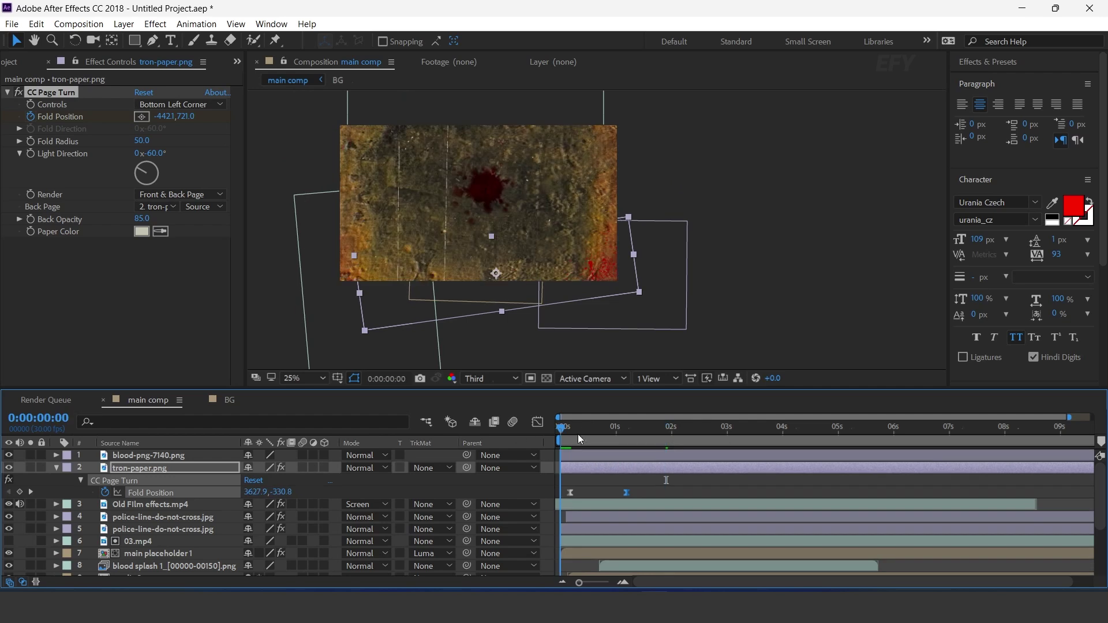
key("space")
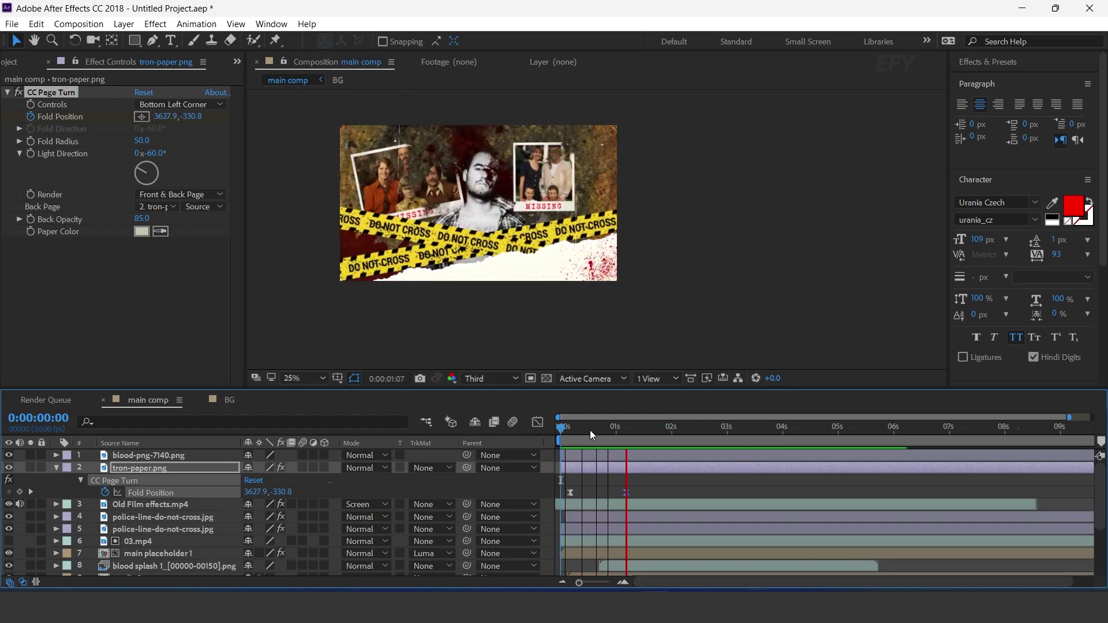
left_click(657, 428)
Start the tron-paper and blood layers slightly later in the timeline
left_click_drag(692, 470, 771, 454)
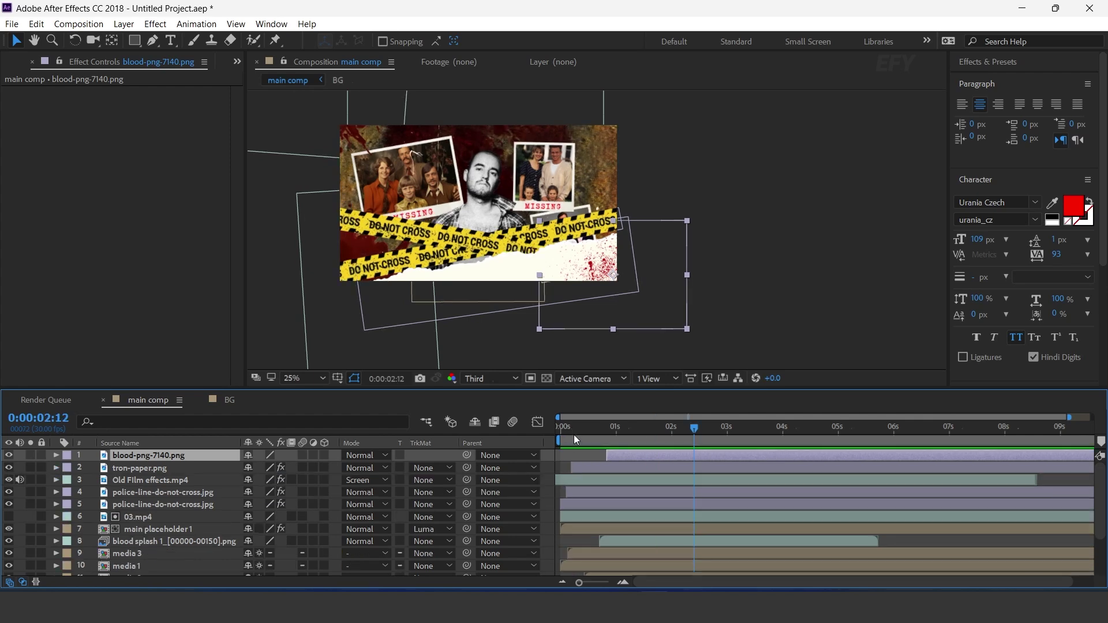
left_click_drag(573, 435, 691, 428)
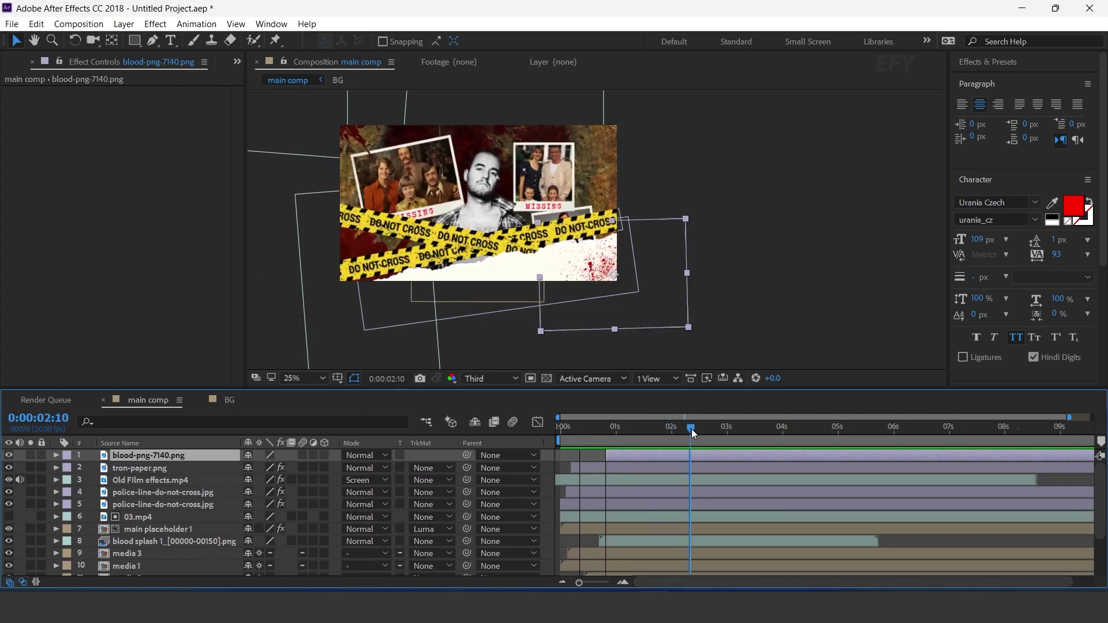
scroll(97, 63, "up", 1)
Create a new 1920×1080 composition named 'text 1' and open it
scroll(62, 278, "down", 1)
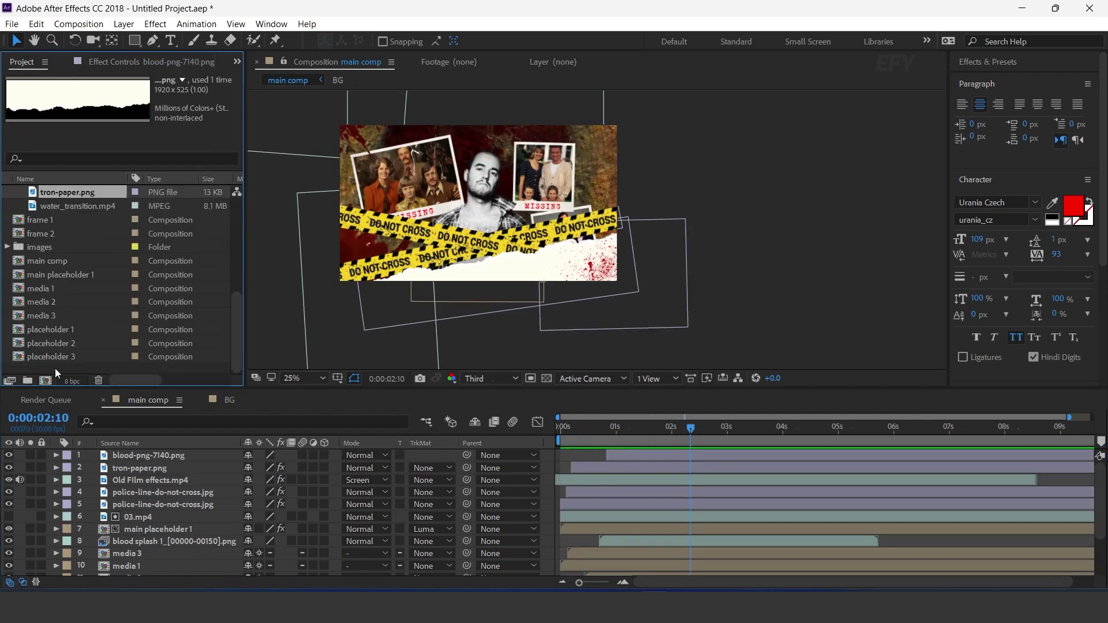
left_click(68, 367)
left_click(46, 380)
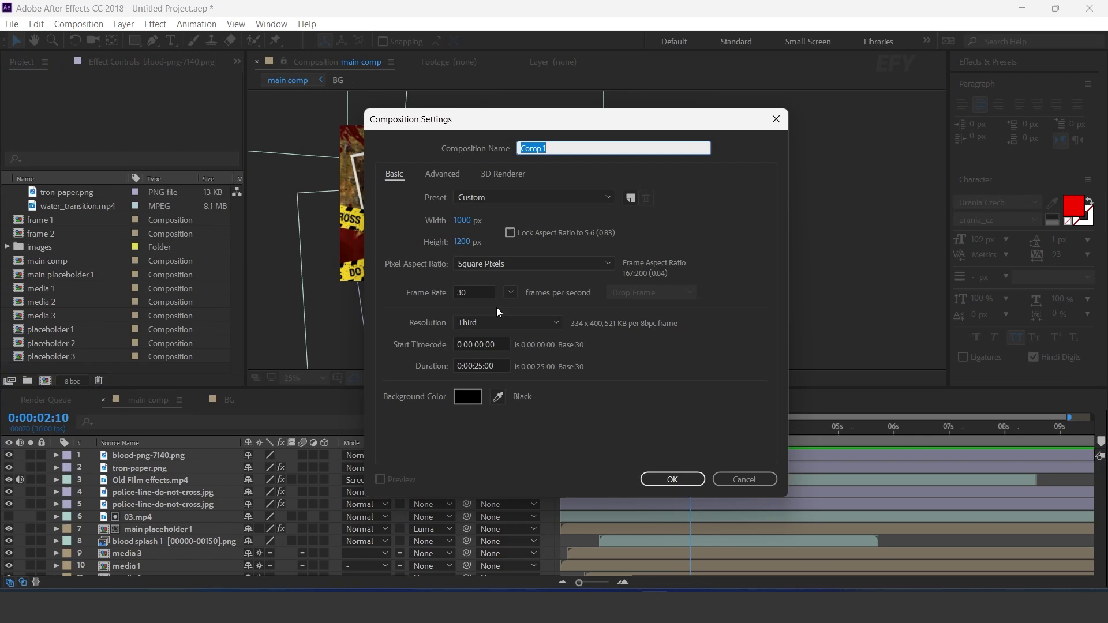
left_click(471, 225)
type("1920")
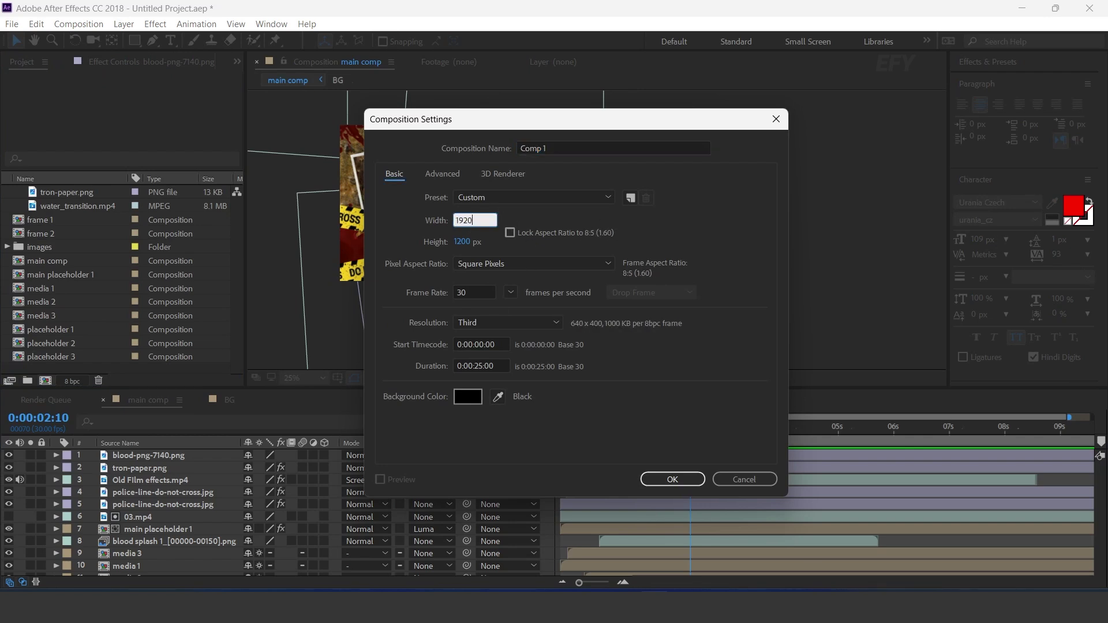
key("Tab")
type("1080")
left_click(522, 149)
type("text")
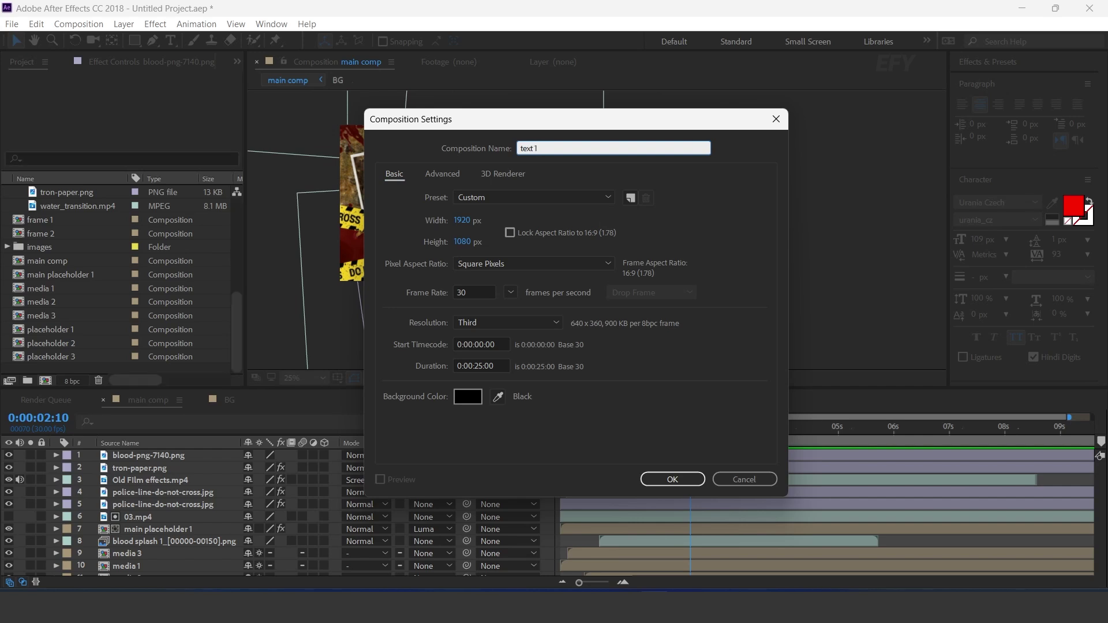
key("Return")
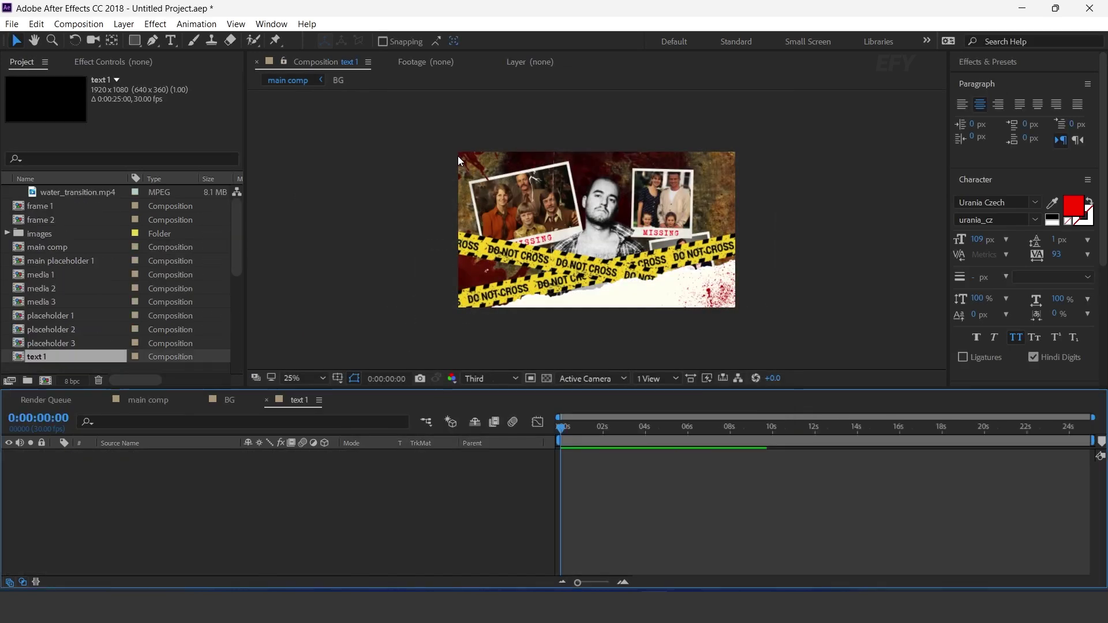
Add the 'crime slideshow' text layer and give it an Opacity text animator
left_click(171, 41)
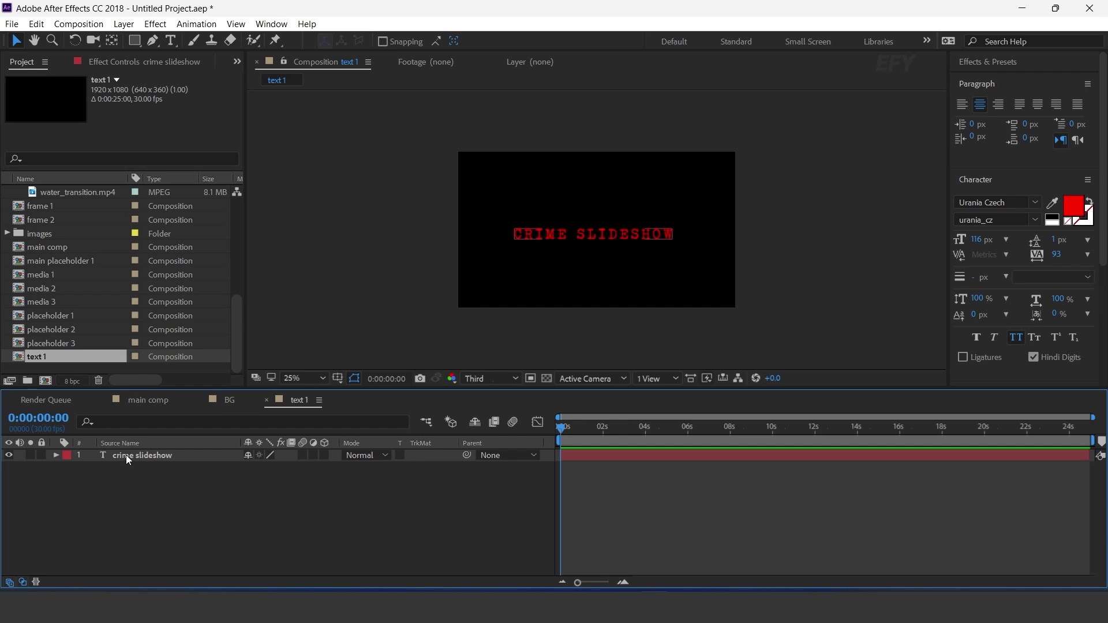
left_click(126, 455)
left_click(56, 455)
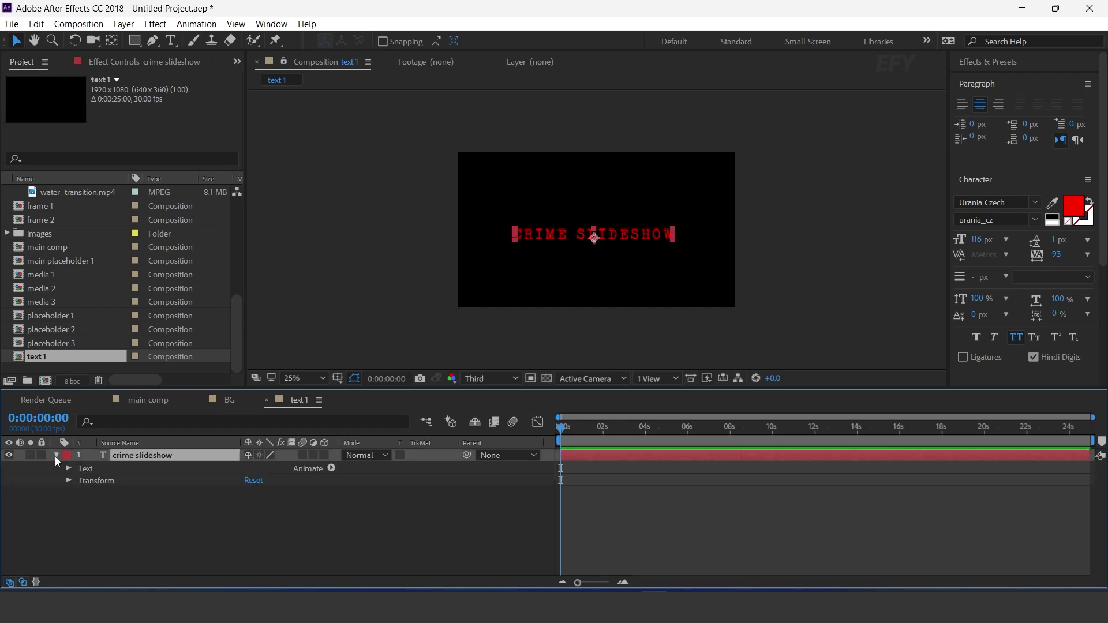
left_click(332, 468)
left_click(389, 281)
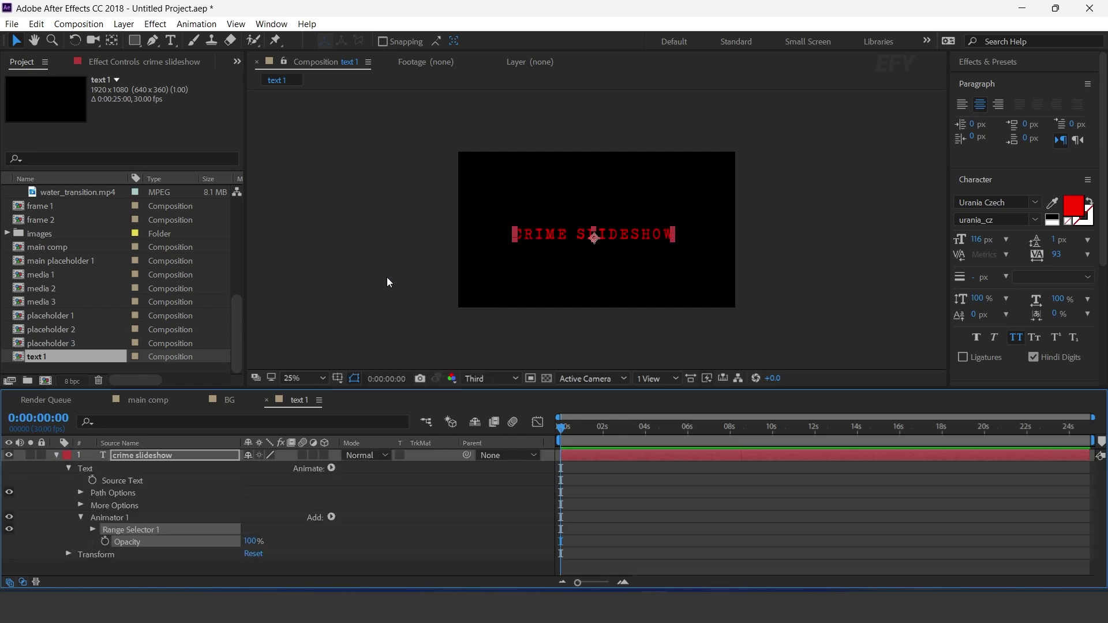
Add Character Offset to the animator and set it to 20
left_click(332, 469)
left_click(433, 420)
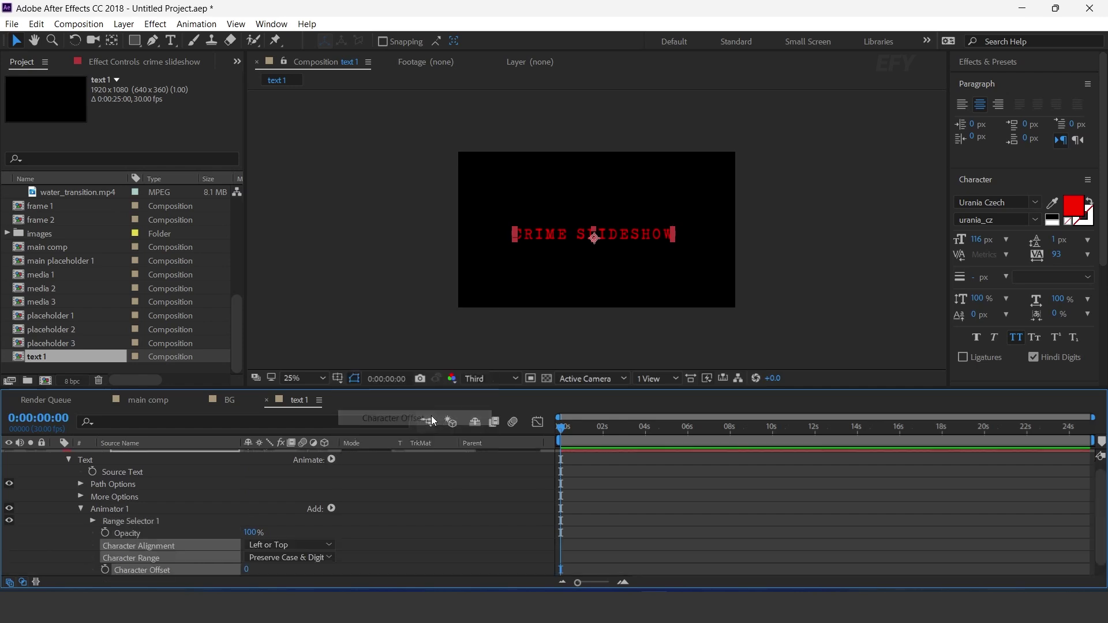
scroll(212, 527, "down", 1)
left_click(210, 519)
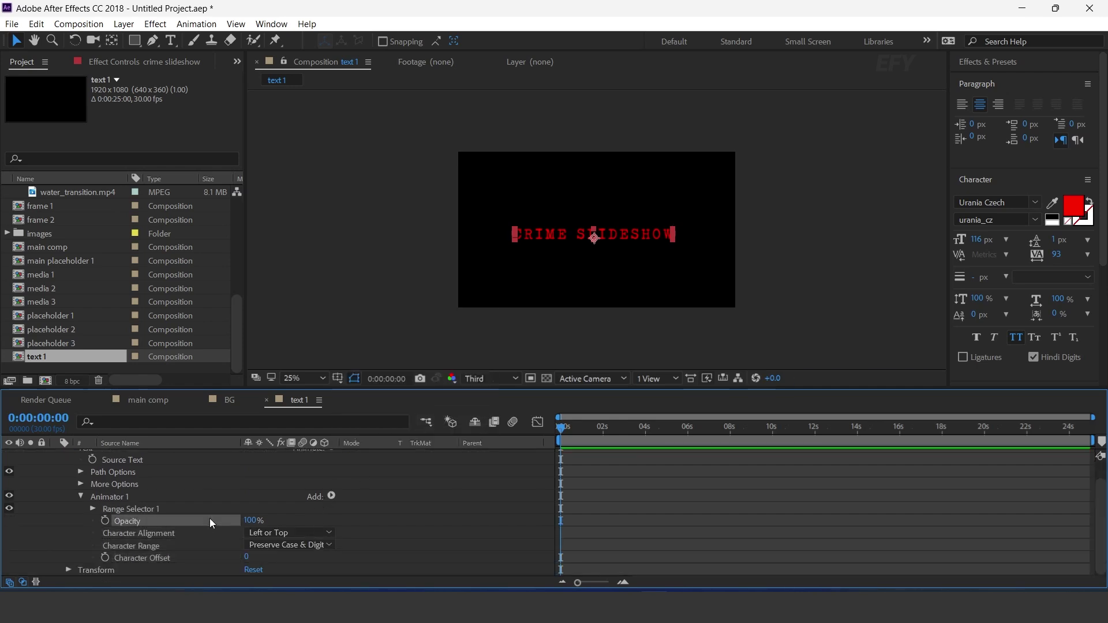
left_click(247, 558)
type("20")
key("Return")
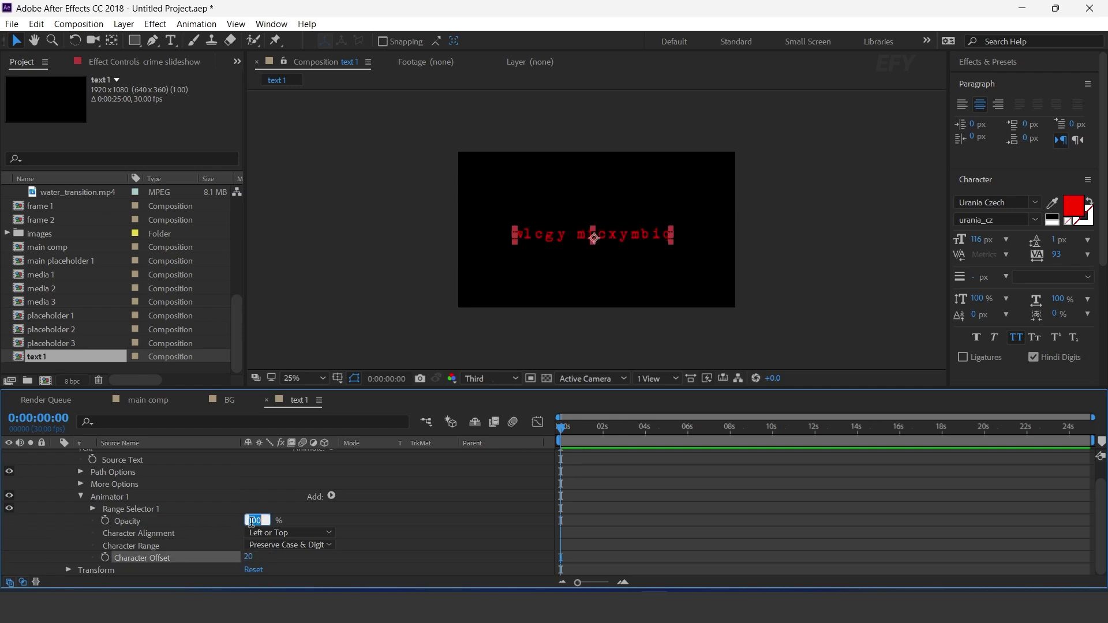
Set animator Opacity to 0% and keyframe Range Selector Start from 0% to 100% over 0–2:02
key("Return")
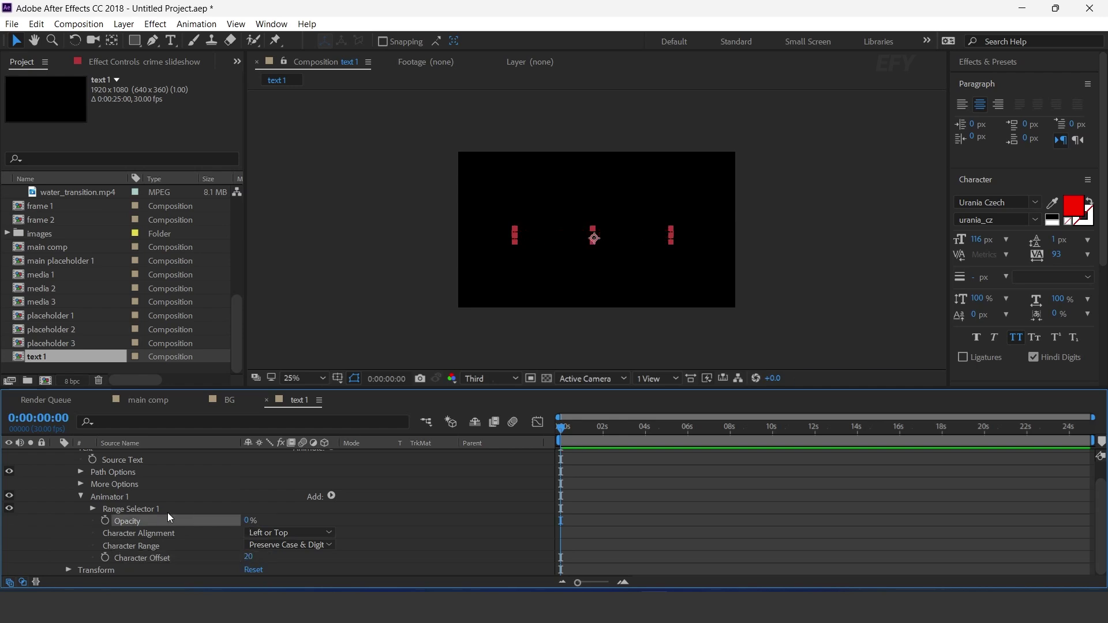
left_click(129, 508)
left_click(92, 509)
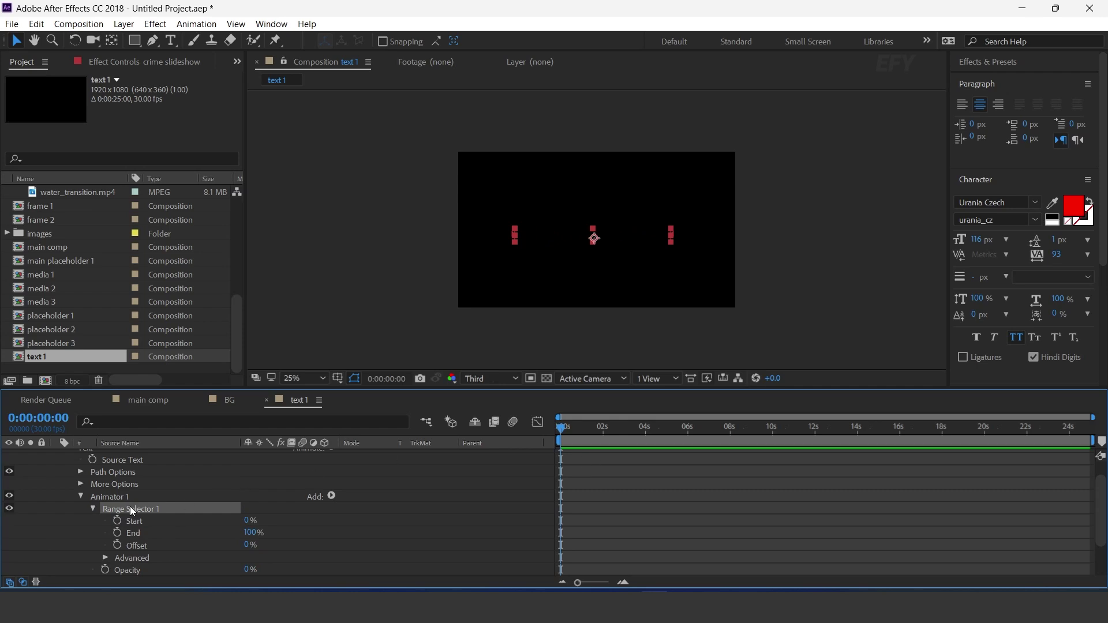
left_click(118, 521)
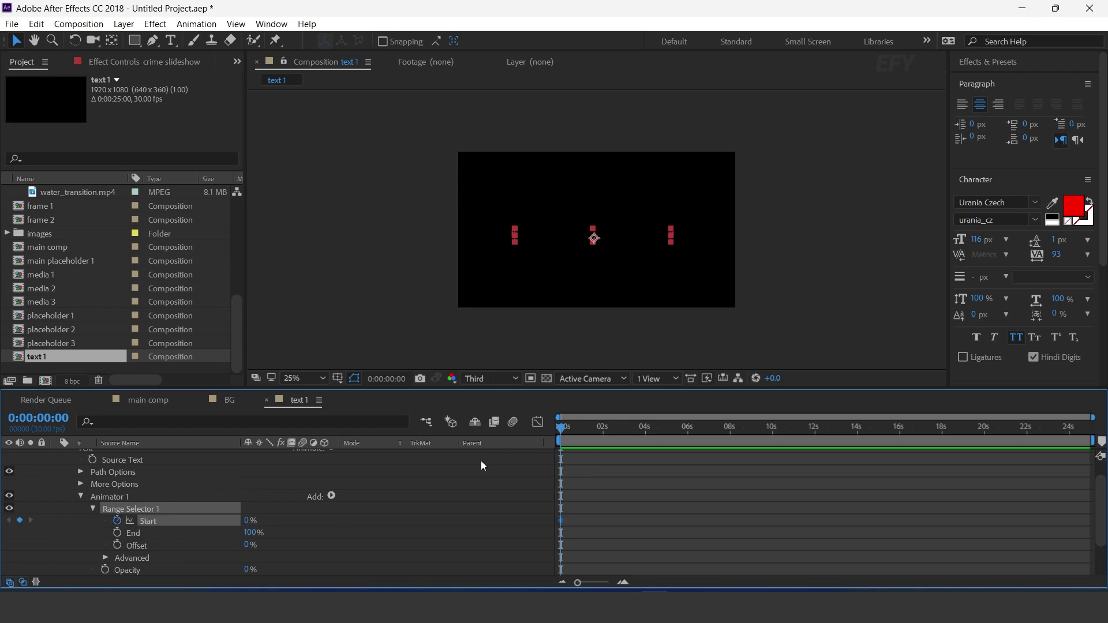
left_click_drag(575, 431, 604, 430)
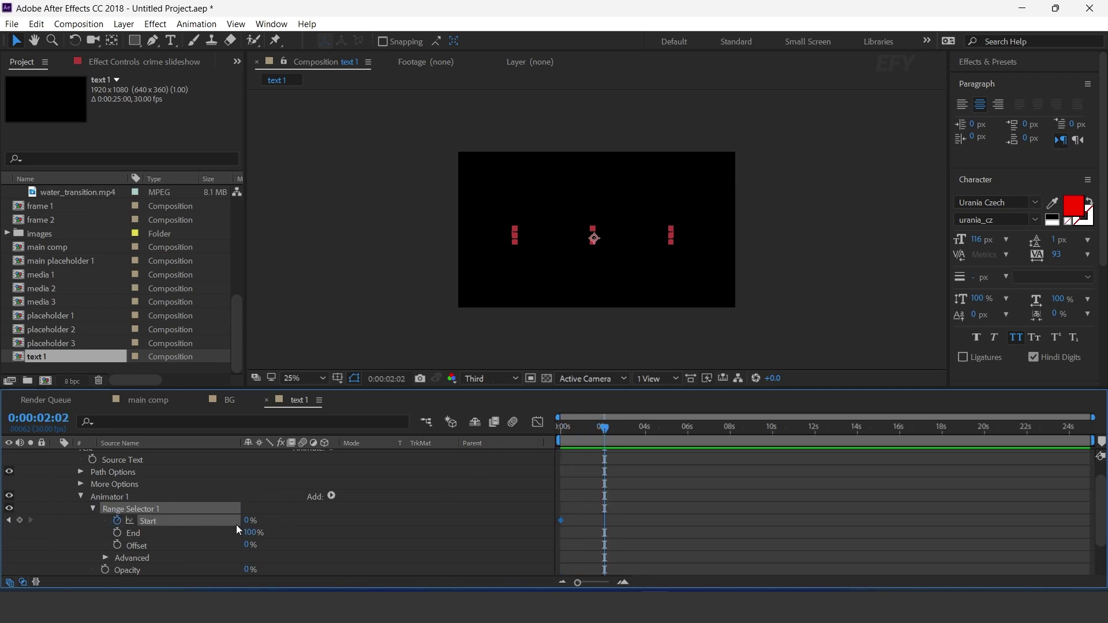
left_click_drag(297, 520, 630, 472)
left_click_drag(579, 430, 487, 459)
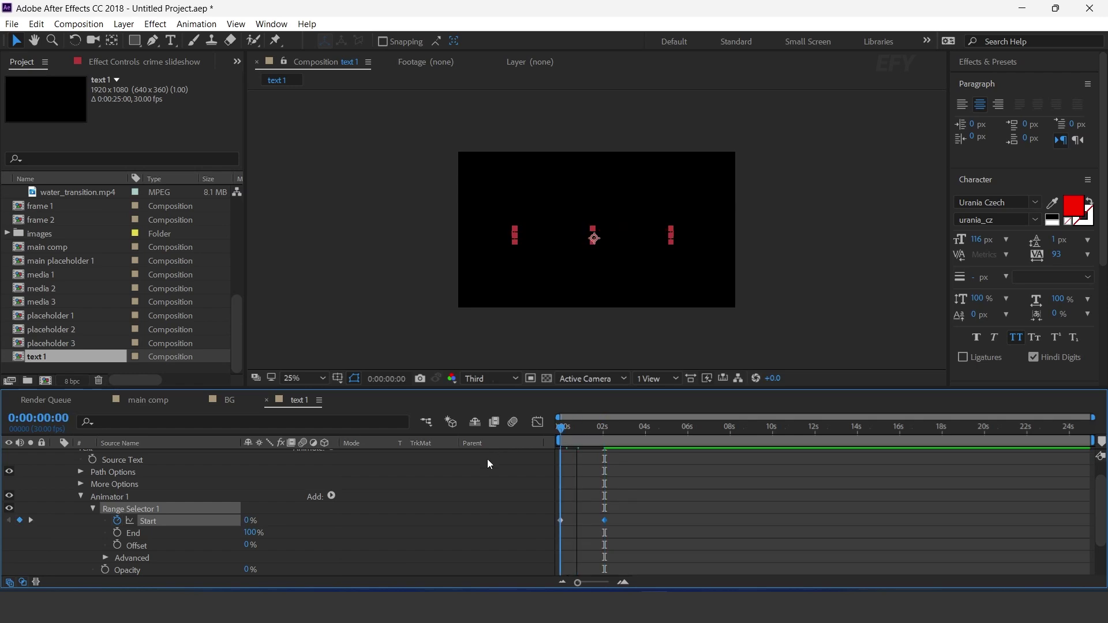
left_click(728, 497)
Preview the letter-by-letter reveal, collapse the text layer, and return to the main comp
key("space")
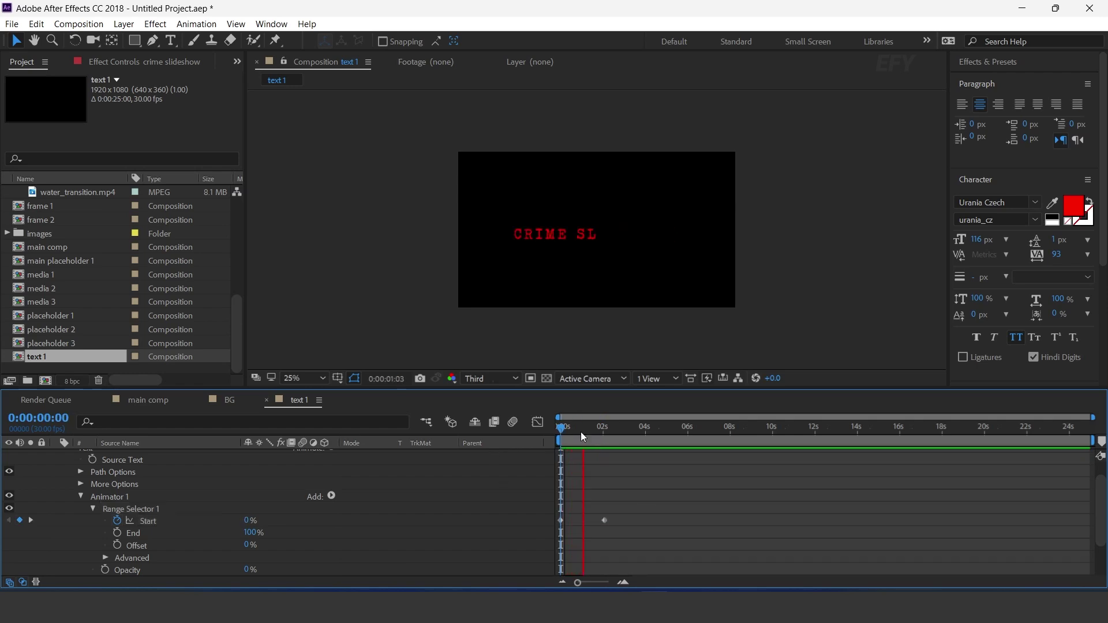
left_click(624, 582)
left_click(623, 581)
key("space")
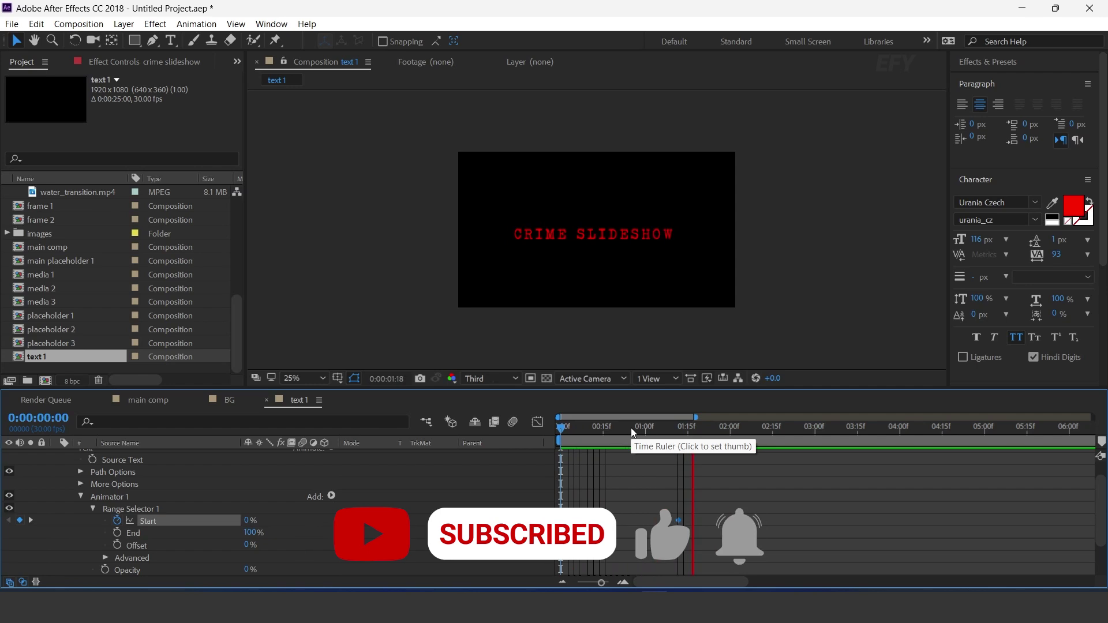
left_click(672, 428)
scroll(86, 490, "up", 1)
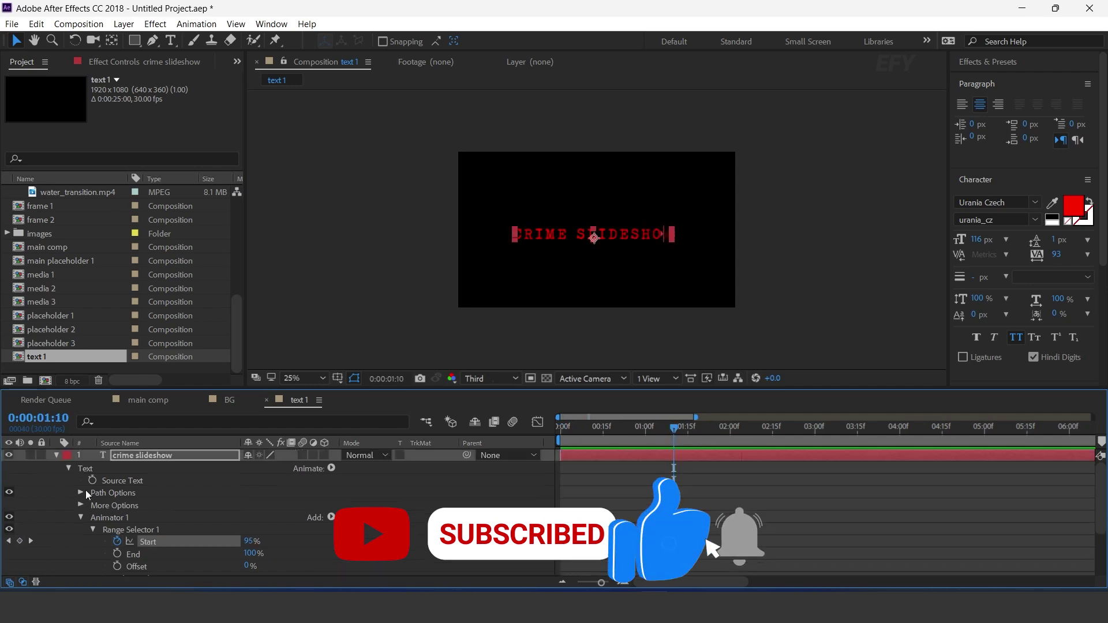
left_click(56, 456)
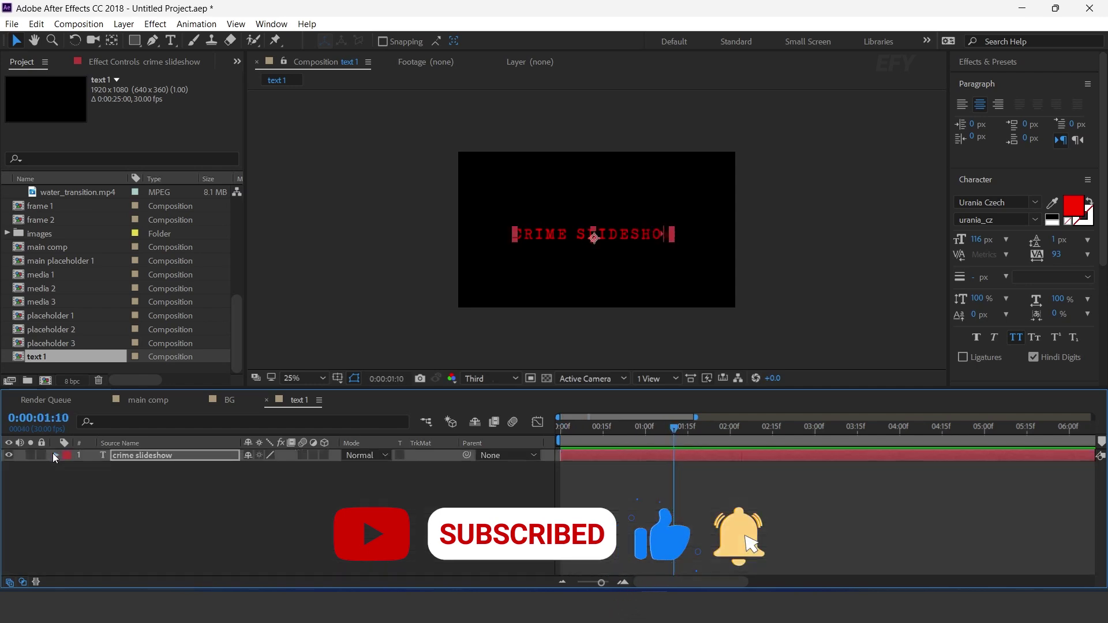
left_click(151, 400)
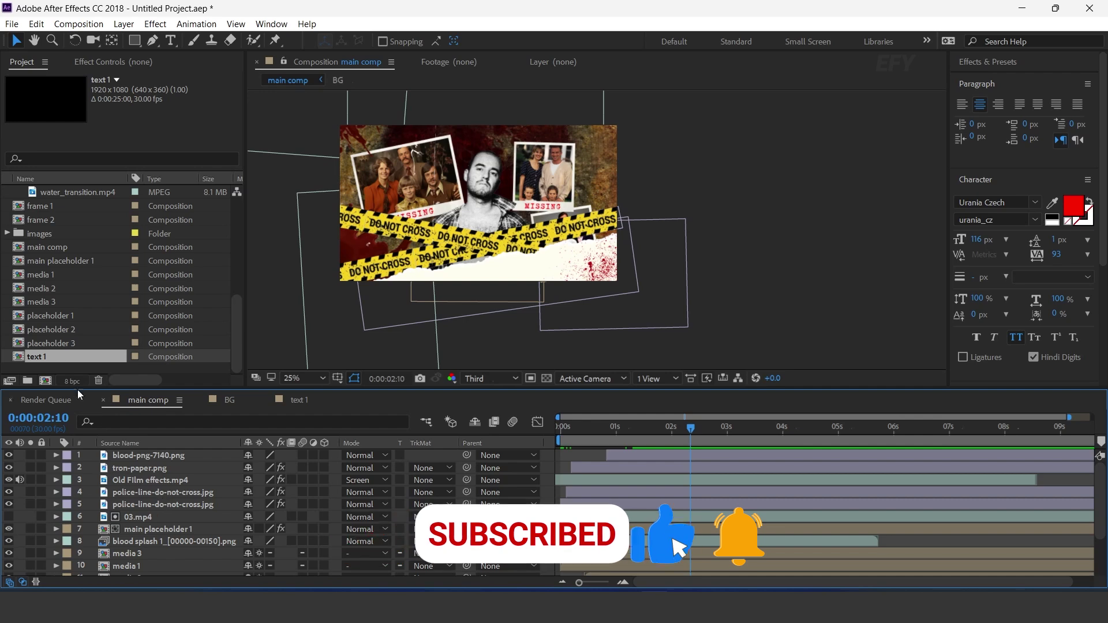
Place text 1 in the main comp, lower right, with Collapse Transformations and 71% scale
left_click_drag(43, 355, 151, 451)
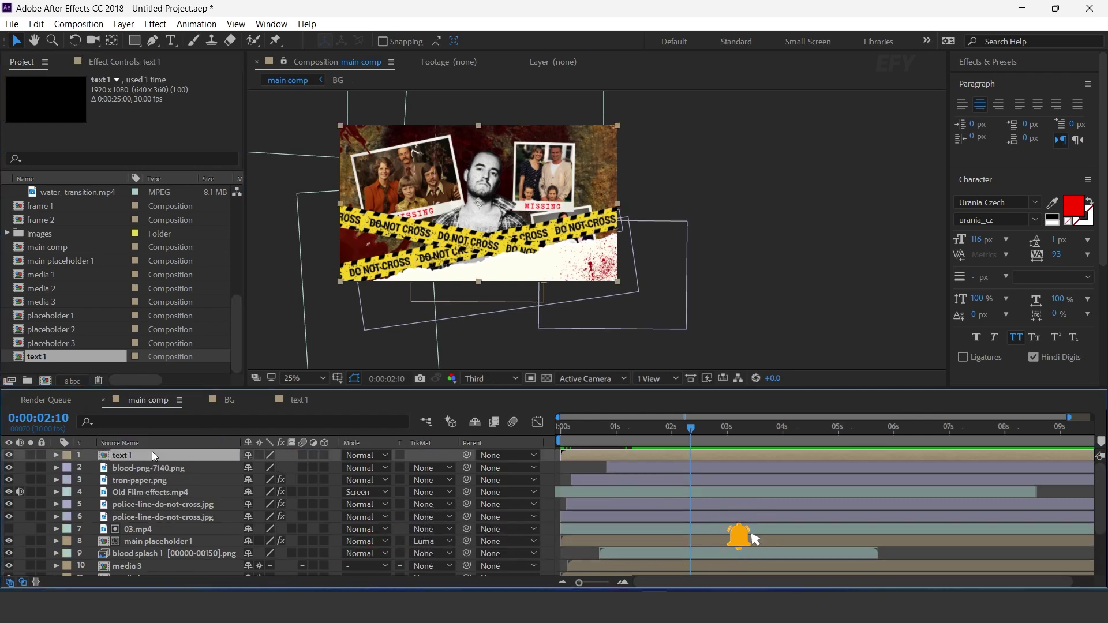
left_click_drag(484, 203, 531, 242)
left_click(259, 456)
key("s")
left_click_drag(291, 474, 278, 478)
scroll(443, 294, "up", 2)
left_click_drag(442, 294, 557, 224)
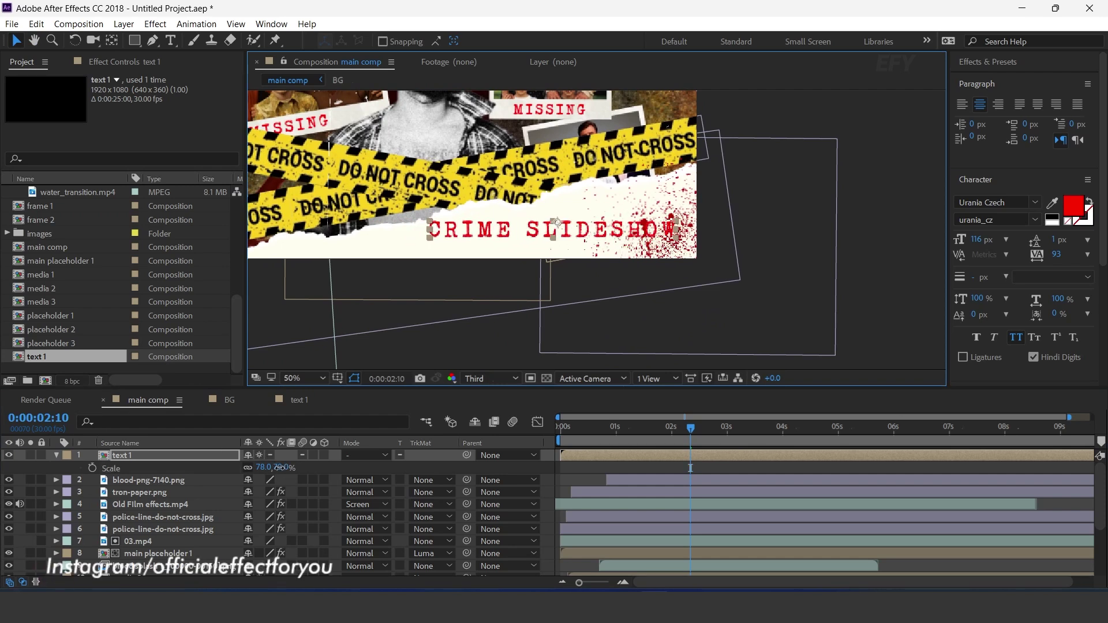
left_click_drag(279, 468, 275, 468)
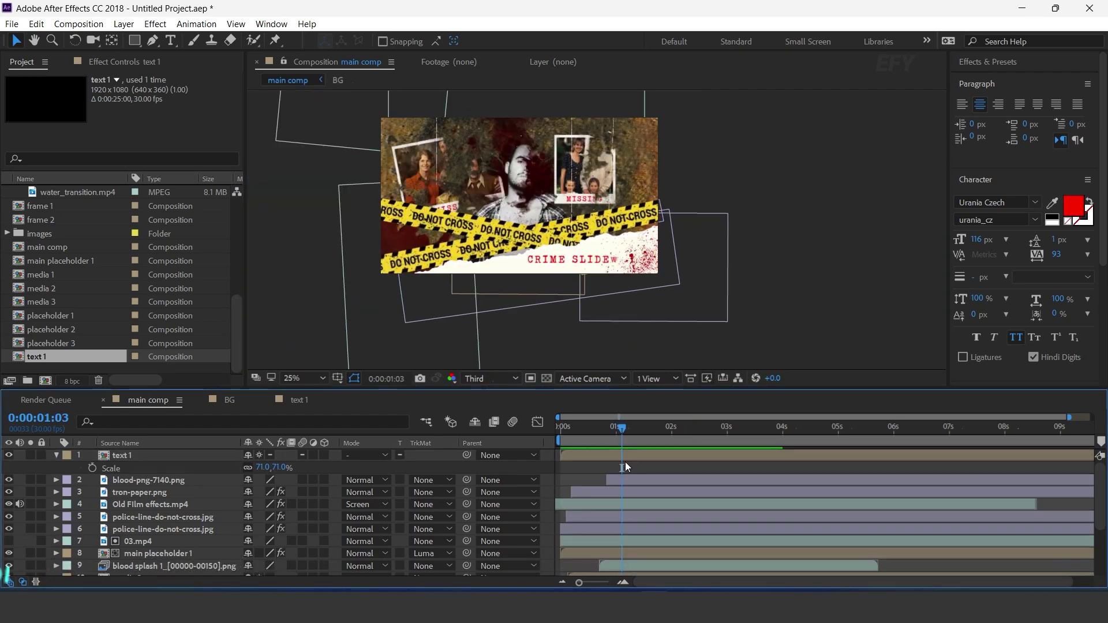
Delay the title to start just before one second and preview it
left_click_drag(630, 455, 674, 453)
left_click(583, 428)
key("space")
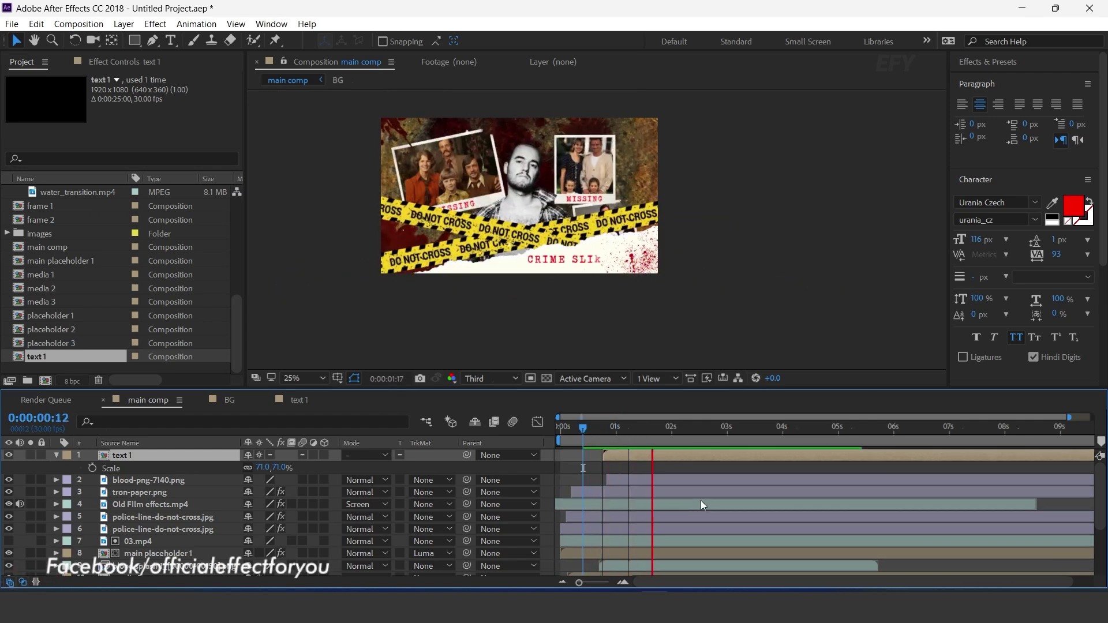
left_click_drag(669, 428, 704, 428)
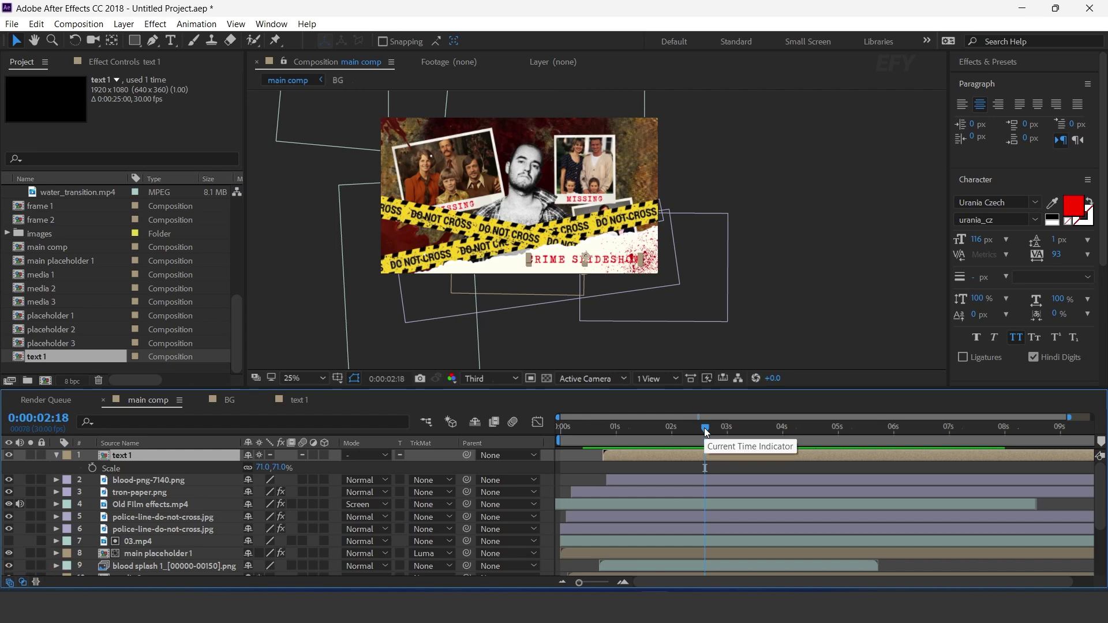
left_click(57, 453)
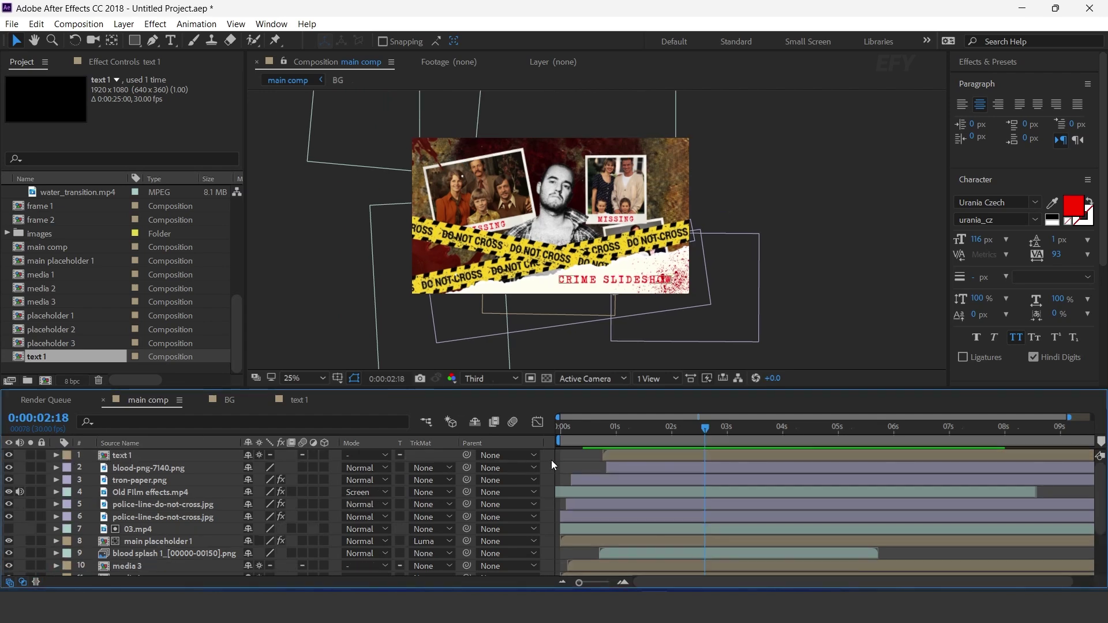
Add a new adjustment layer to the main comp starting at about 2:10
right_click(551, 460)
mouse_move(663, 305)
left_click(791, 416)
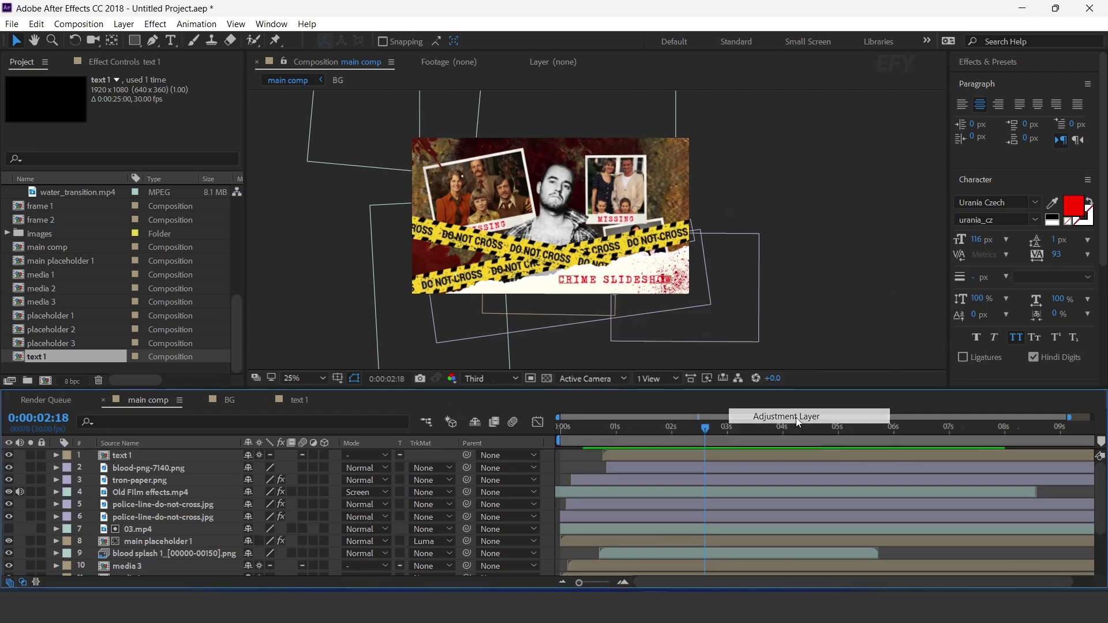
left_click_drag(644, 431, 691, 428)
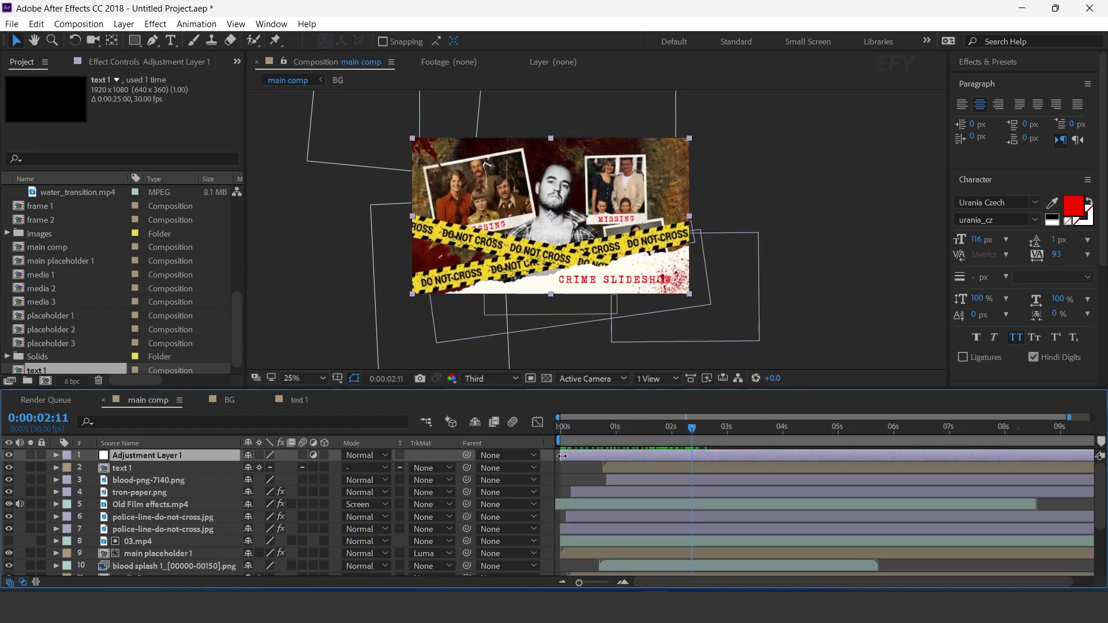
left_click_drag(562, 456, 681, 453)
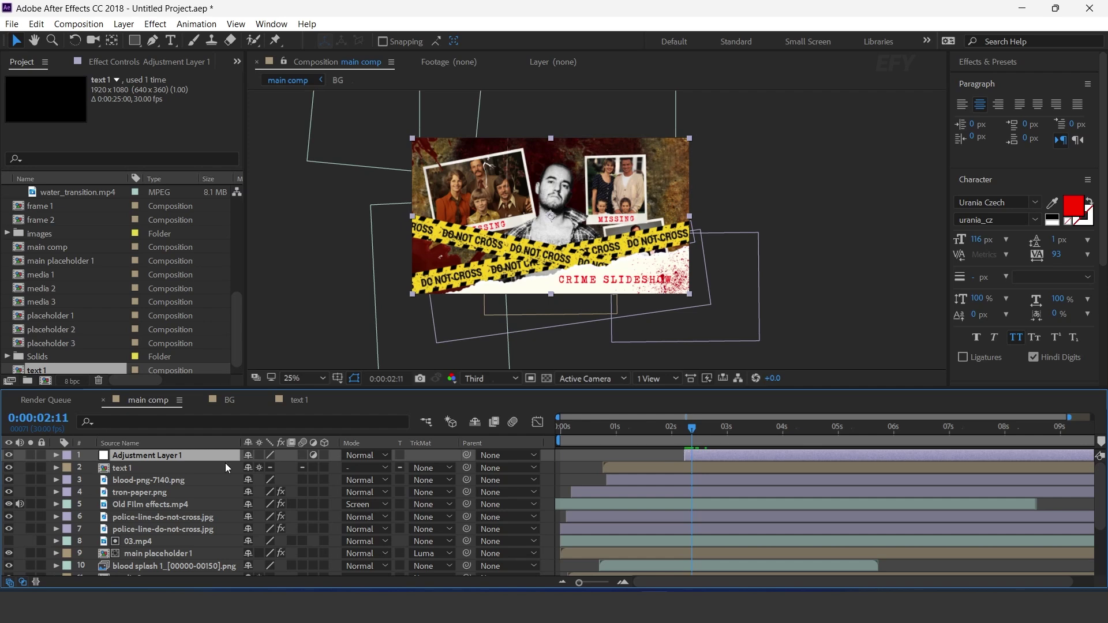
Apply Transform to the adjustment layer: Scale 171%, Rotation −37°, Position 960,610
key("ctrl+space")
type("tr")
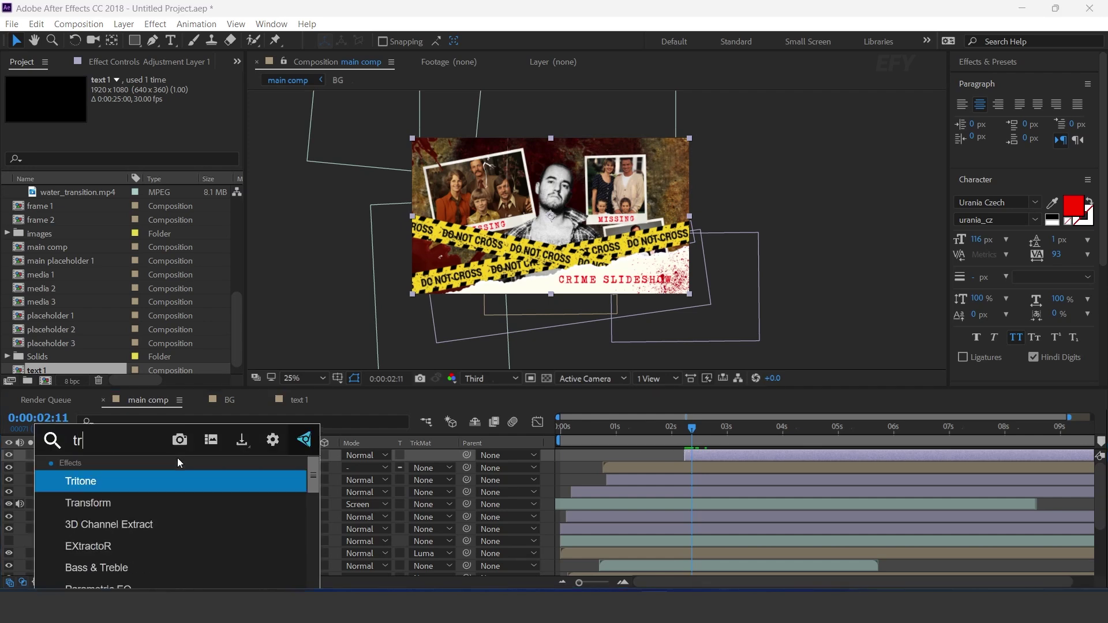
key("Down")
key("Return")
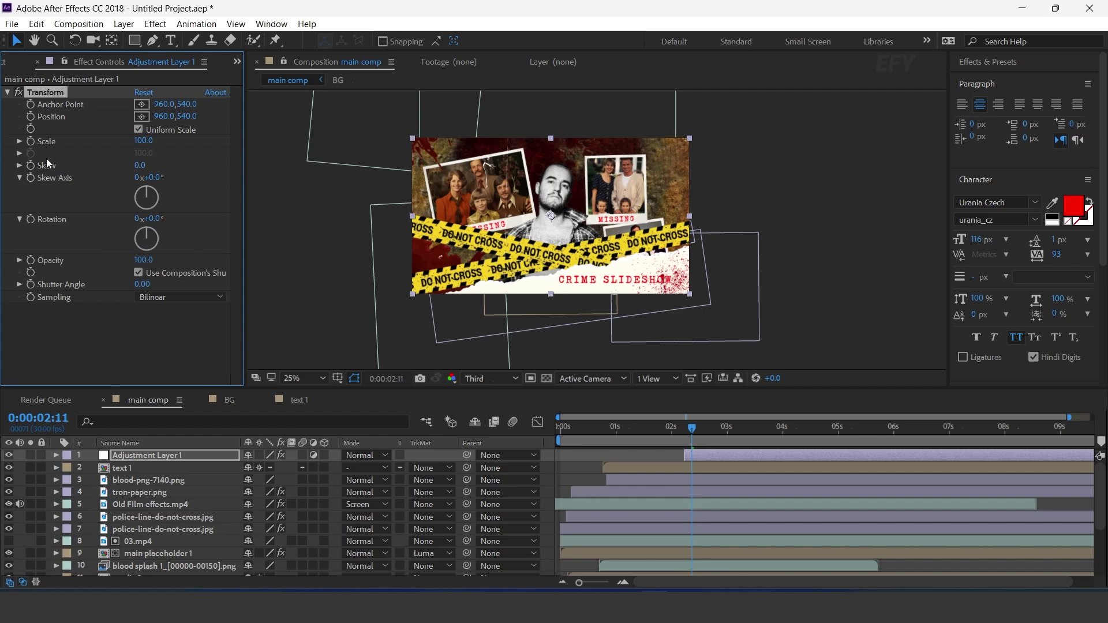
left_click_drag(142, 144, 186, 132)
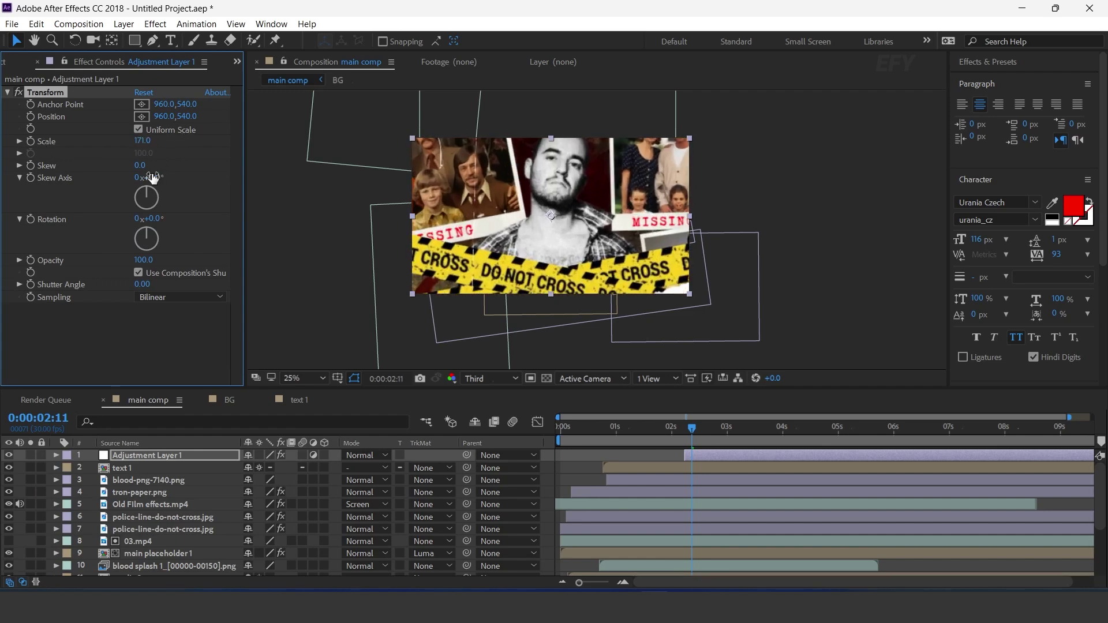
left_click_drag(155, 217, 134, 217)
left_click_drag(685, 438, 689, 435)
Add the Invert effect and end the adjustment layer at 2:15
key("ctrl+space")
type("inv")
key("Return")
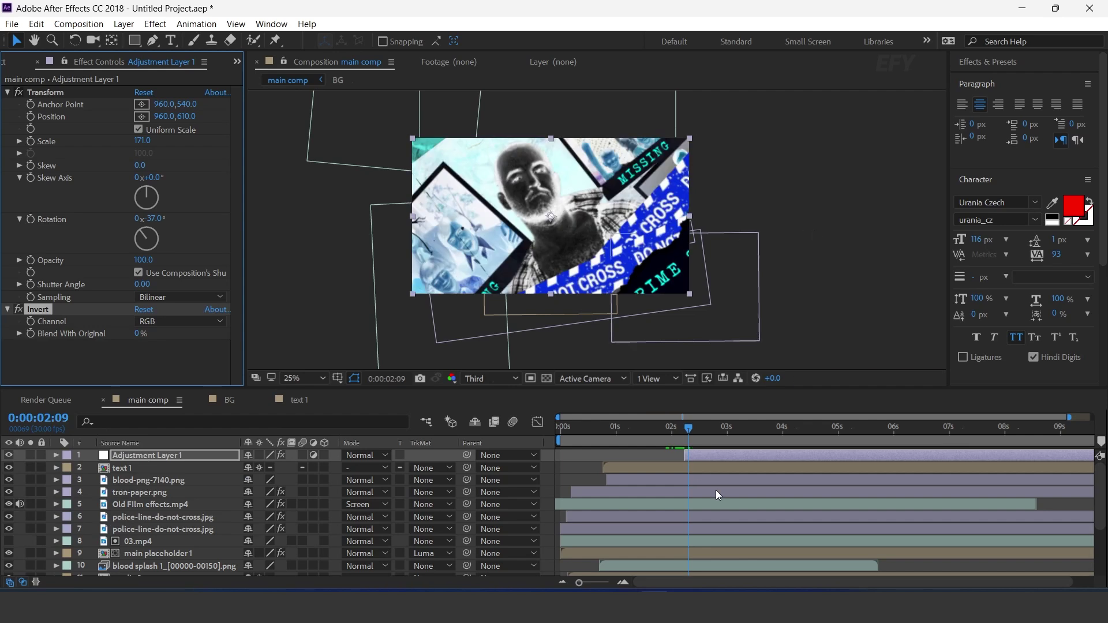
scroll(674, 465, "up", 2)
left_click_drag(713, 424, 775, 434)
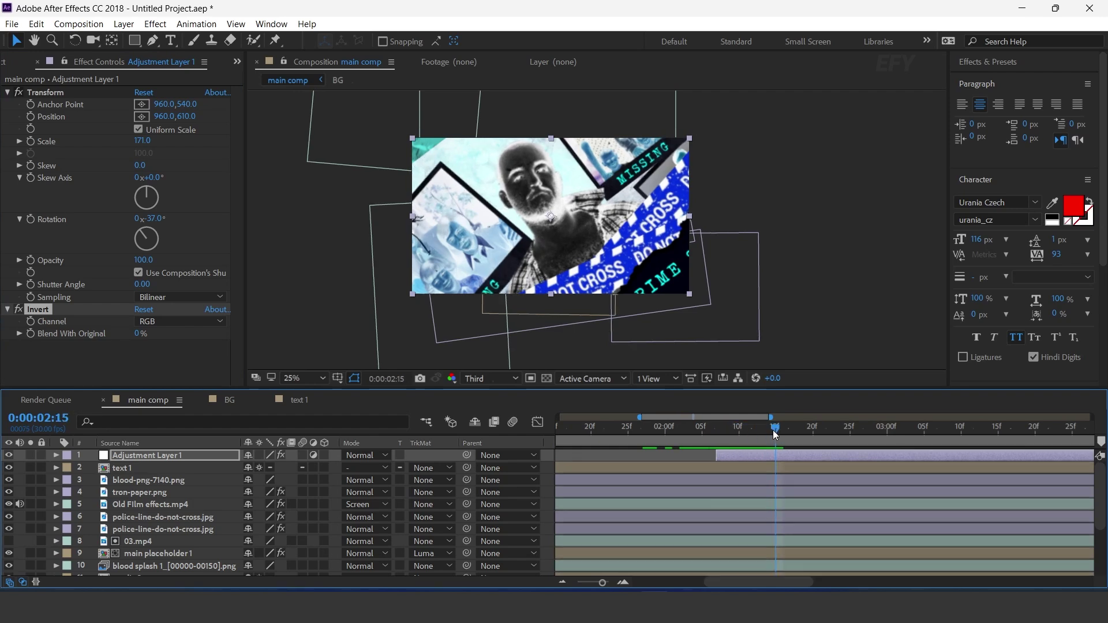
key("alt+bracketright")
Preview the inverted flash from the start, then show the Project panel
scroll(781, 524, "down", 3)
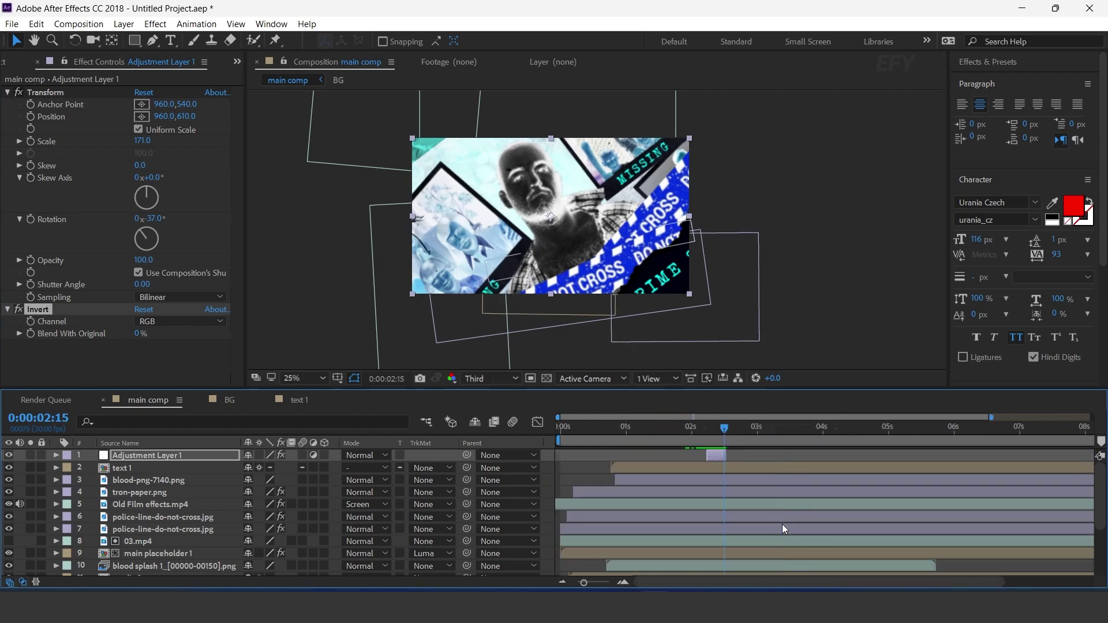
left_click(562, 427)
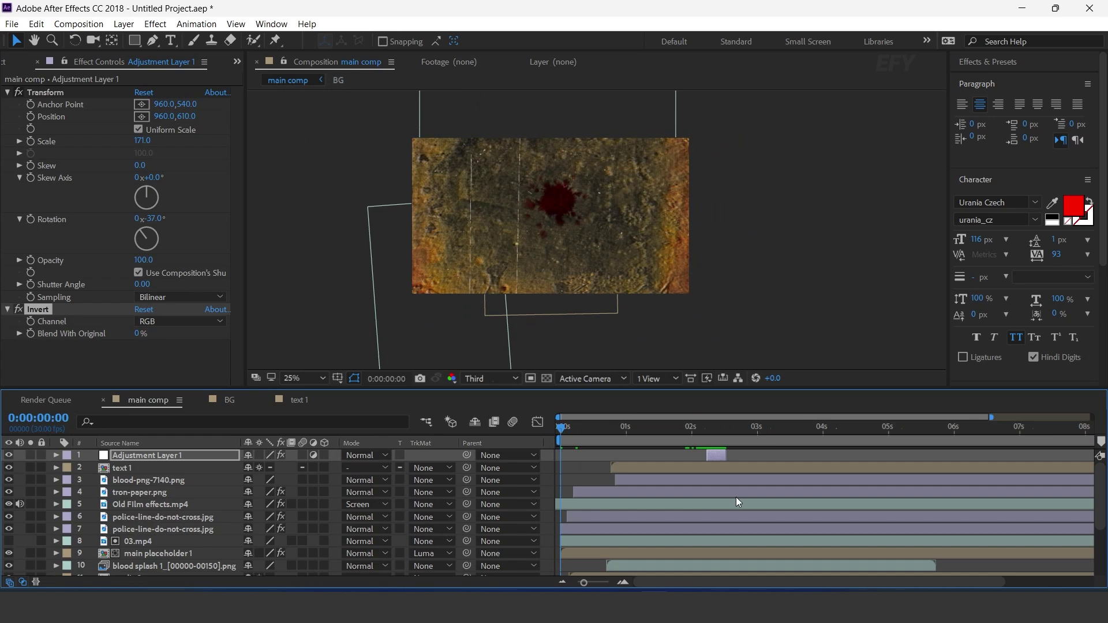
key("space")
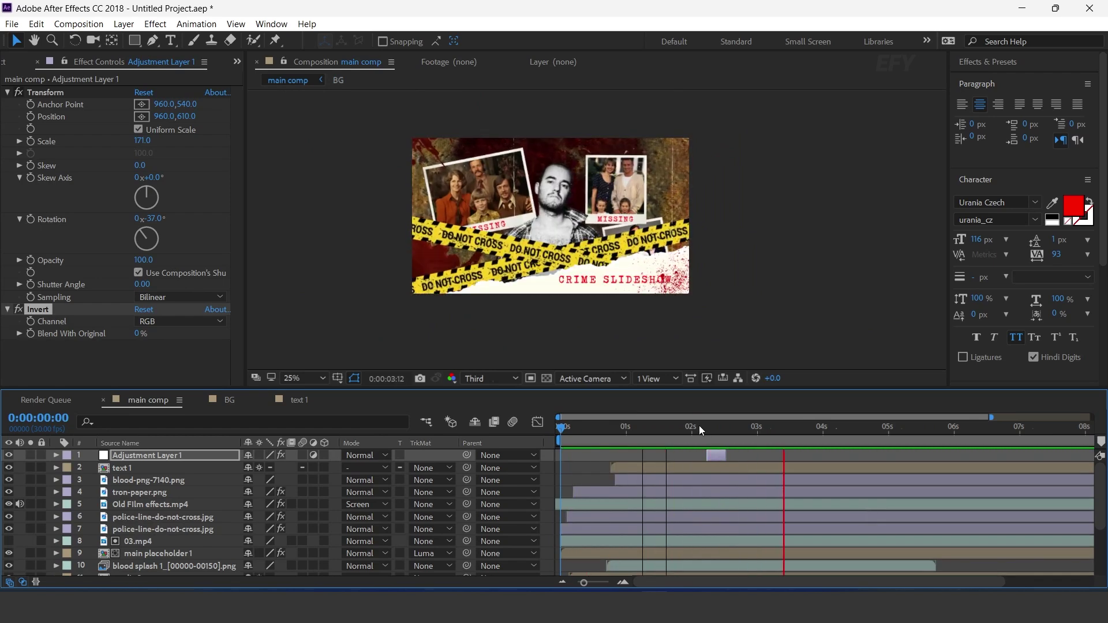
left_click(716, 426)
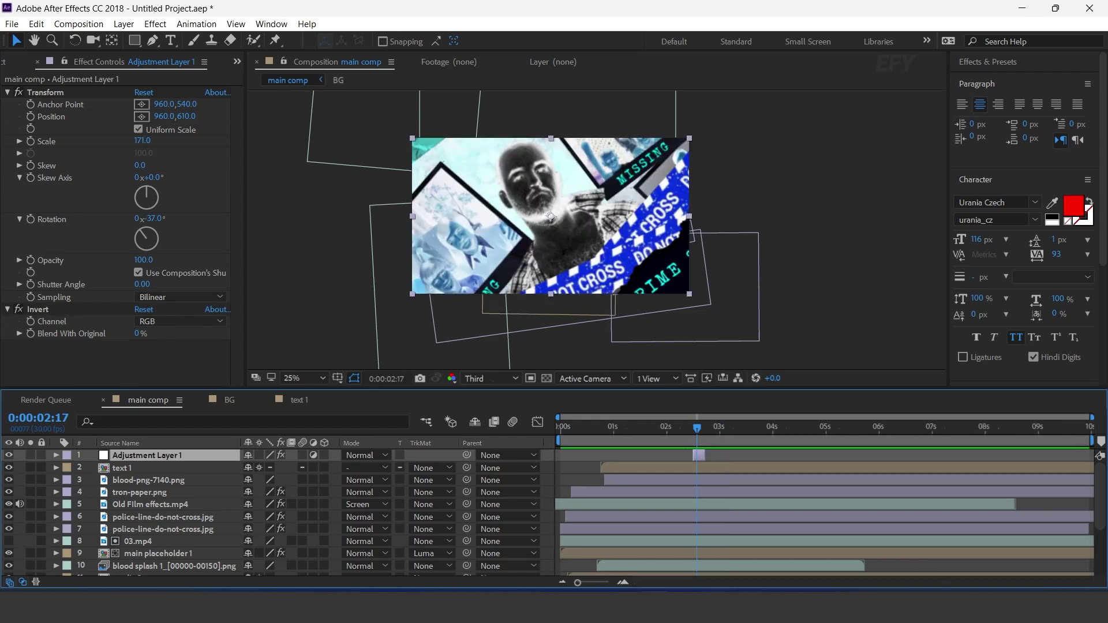
left_click(4, 62)
Add jail.png to the main comp and trim it to run from 2:15 to 2:22
scroll(82, 292, "down", 1)
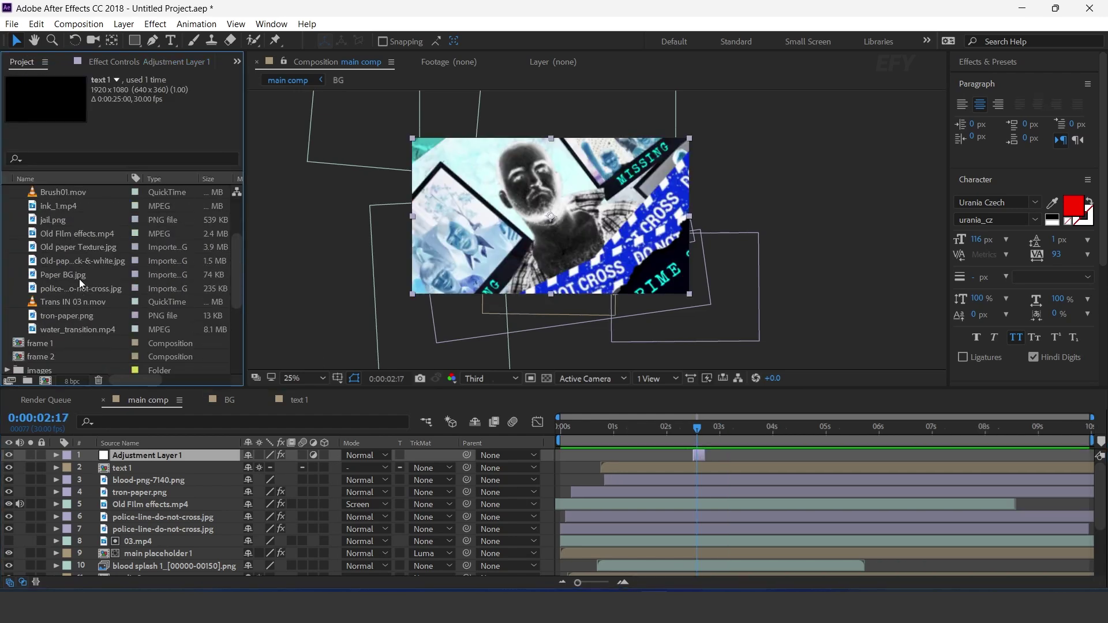
left_click(62, 218)
left_click_drag(153, 428, 175, 455)
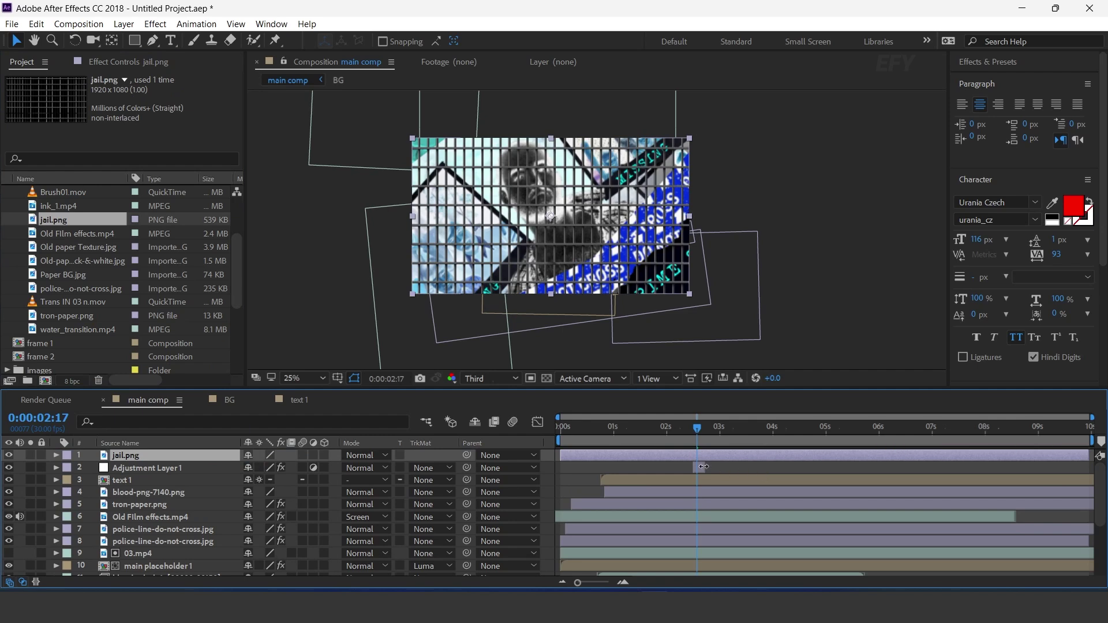
scroll(704, 466, "up", 3)
left_click_drag(678, 428, 663, 429)
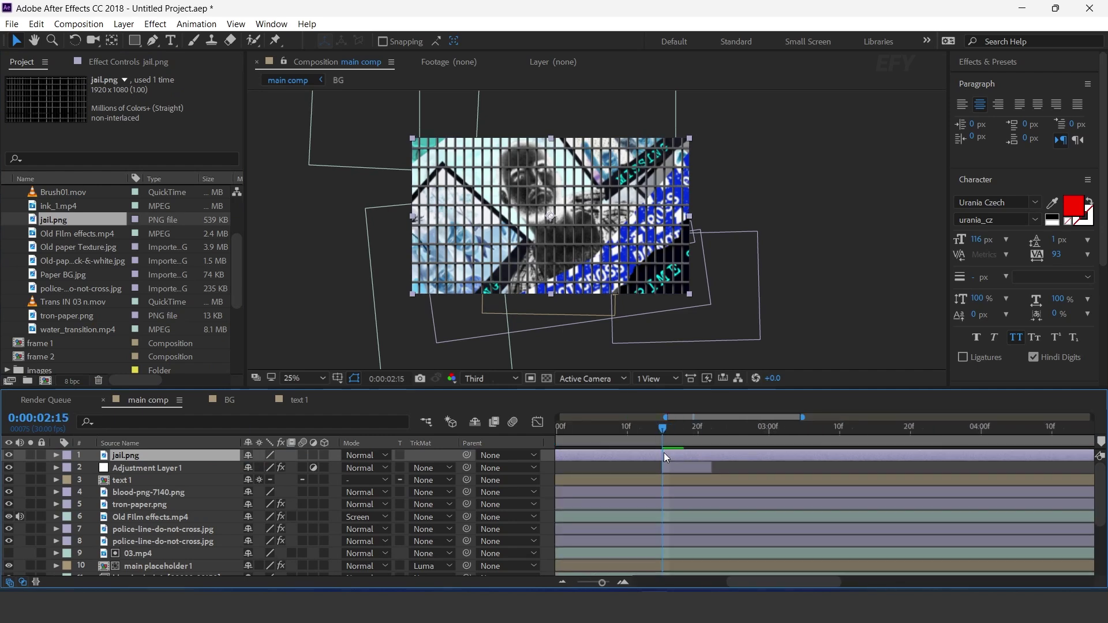
key("alt+bracketleft")
left_click_drag(675, 428, 713, 430)
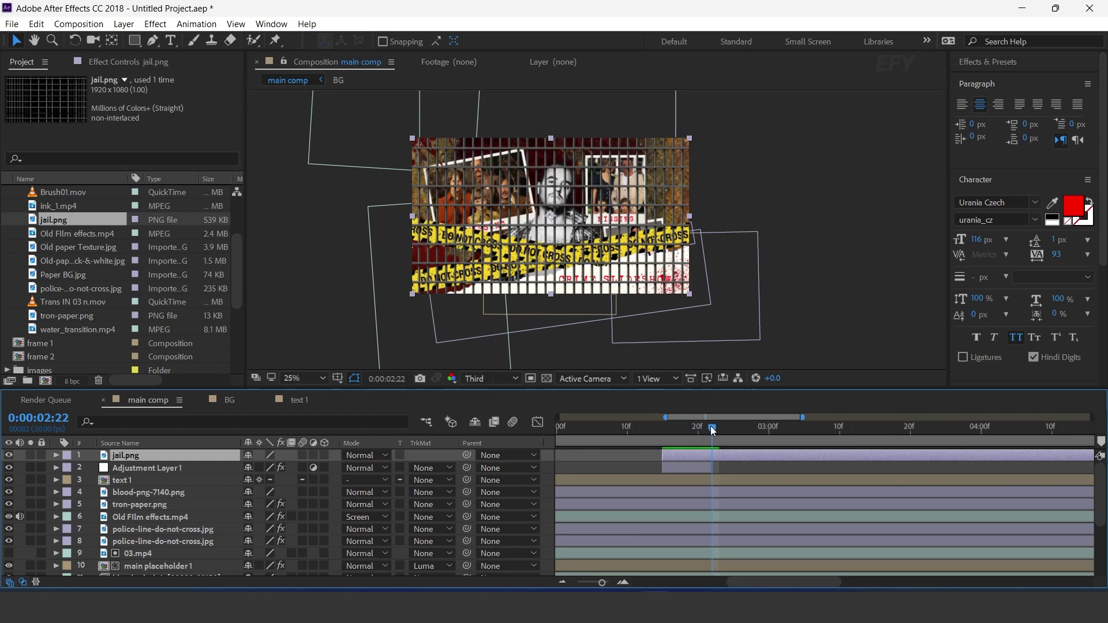
key("alt+bracketright")
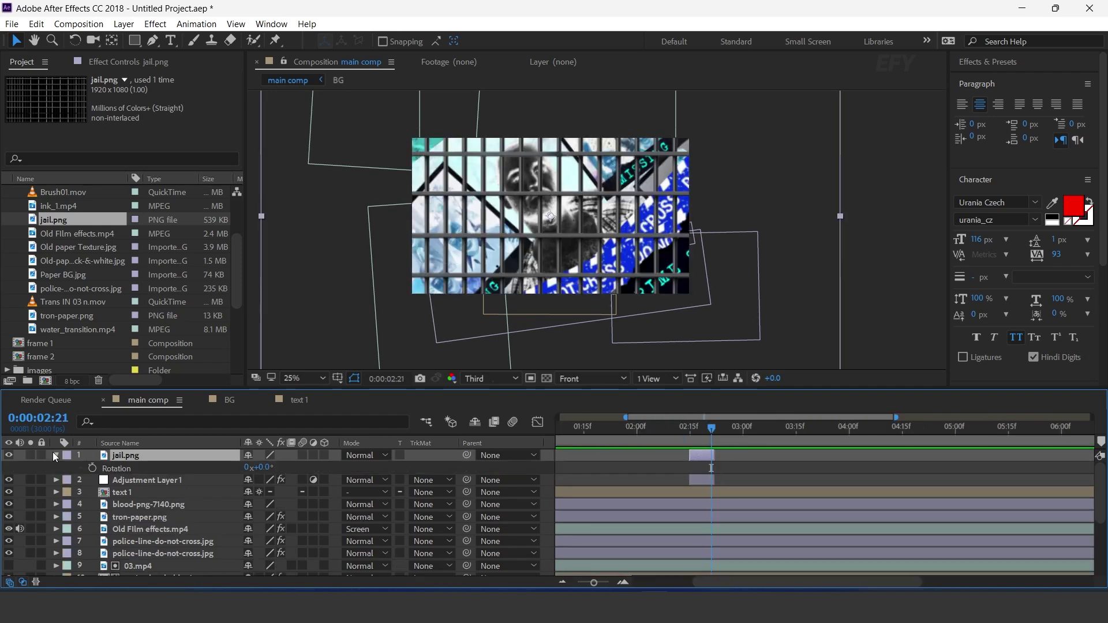
Move jail.png beneath Adjustment Layer 1 and preview the jail flash
left_click(55, 455)
left_click_drag(138, 458, 137, 470)
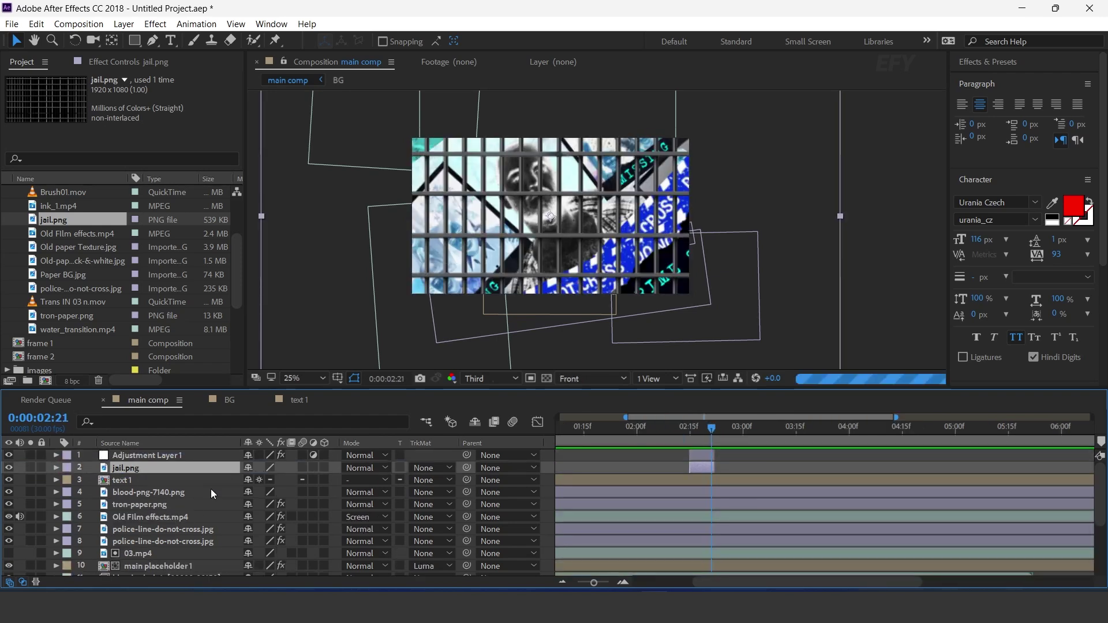
left_click(689, 429)
left_click(709, 429)
left_click_drag(710, 428, 753, 436)
key("space")
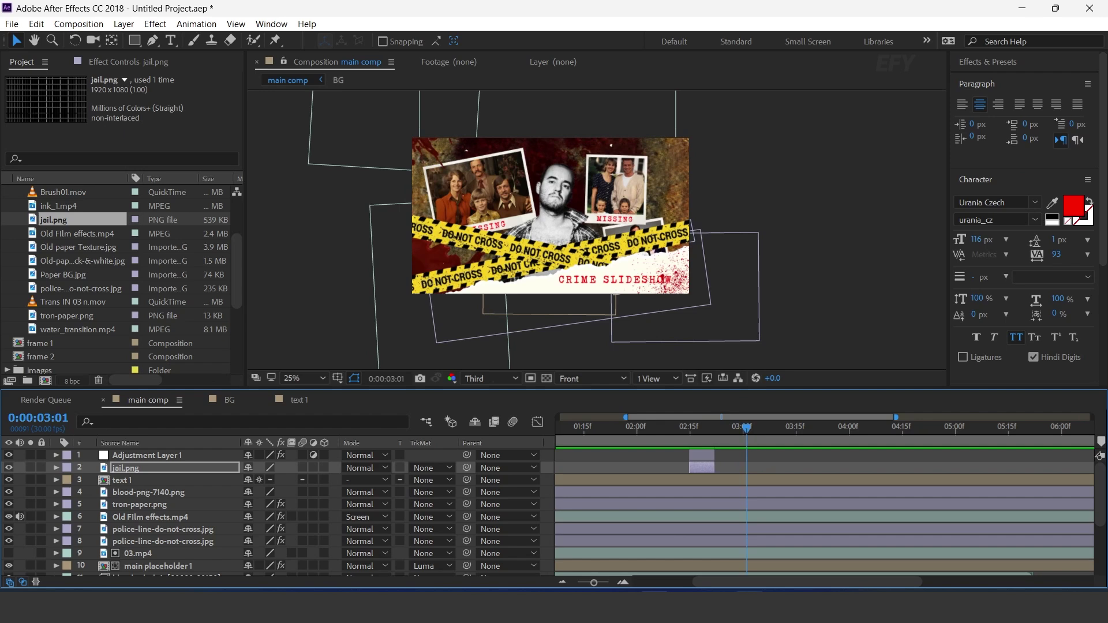
Add Adjustment Layer 2 at the top of the stack with an Exposure effect
right_click(542, 308)
mouse_move(580, 316)
left_click(776, 431)
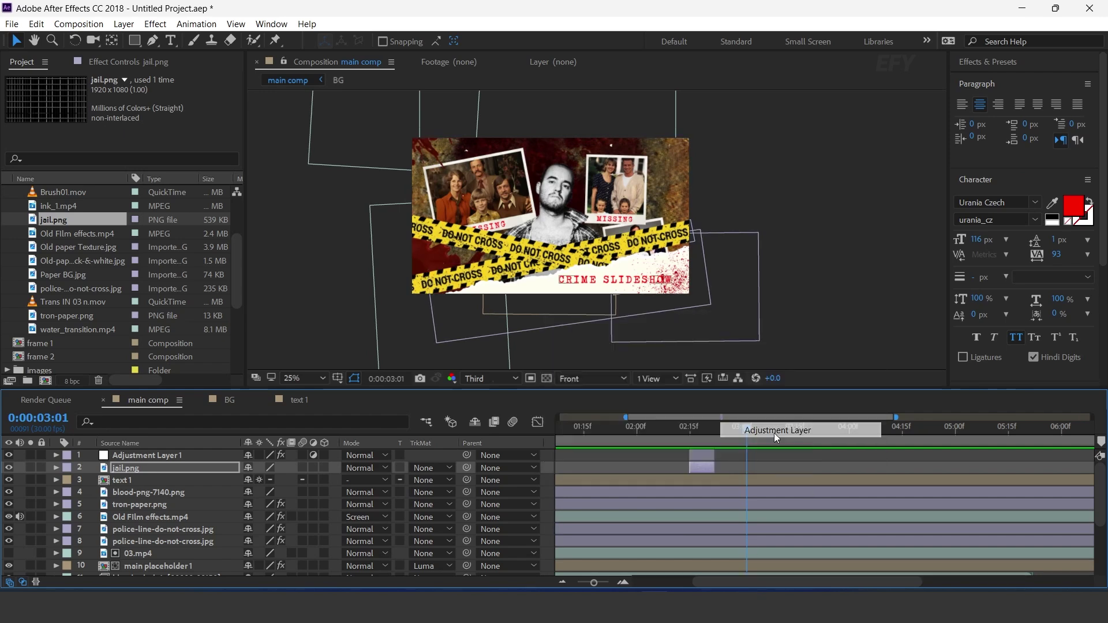
mouse_move(146, 468)
left_mouse_down()
mouse_move(152, 446)
mouse_move(164, 453)
mouse_move(143, 454)
left_mouse_up()
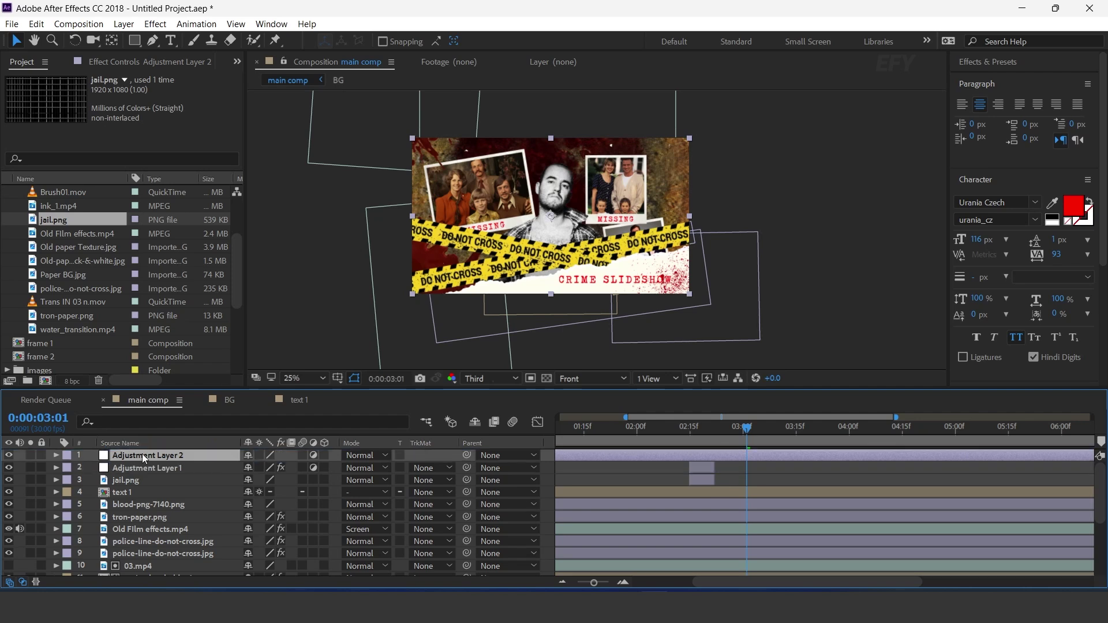
key("ctrl+space")
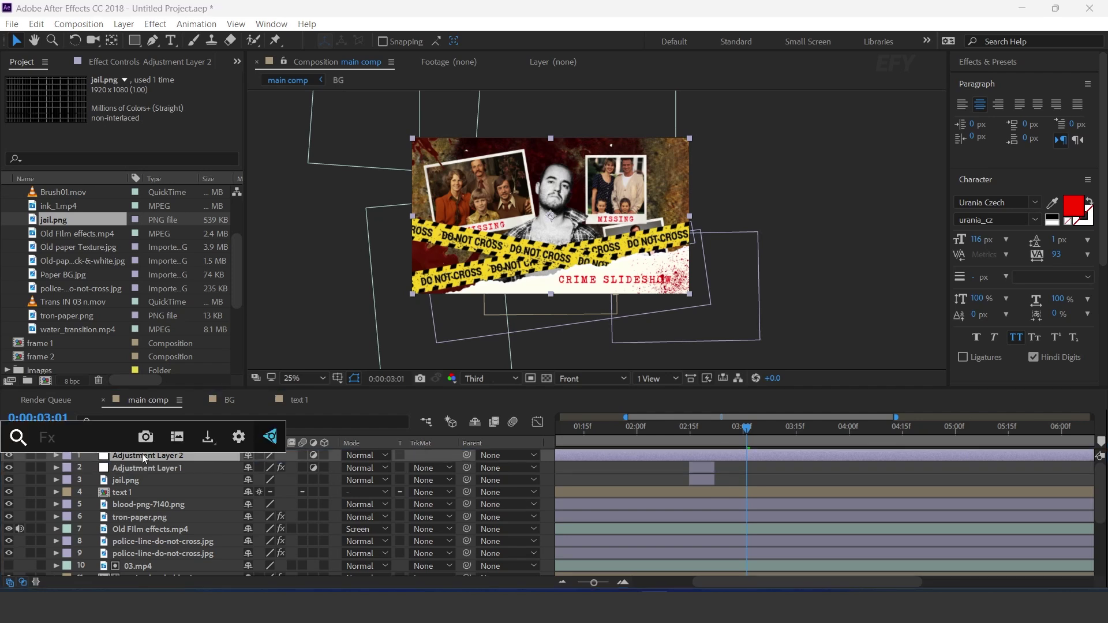
type("ex")
key("Down")
key("Return")
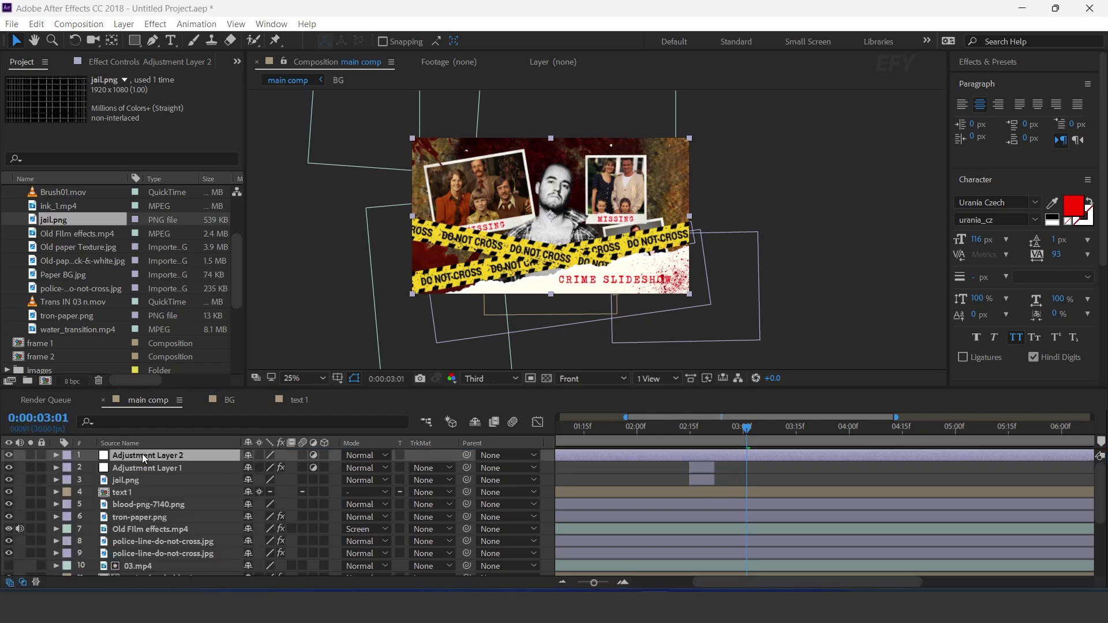
Trim Adjustment Layer 2 to 3:07–3:11 and raise Exposure to 3.49
mouse_move(746, 434)
left_mouse_down()
mouse_move(656, 424)
mouse_move(766, 431)
left_mouse_up()
left_click(770, 459)
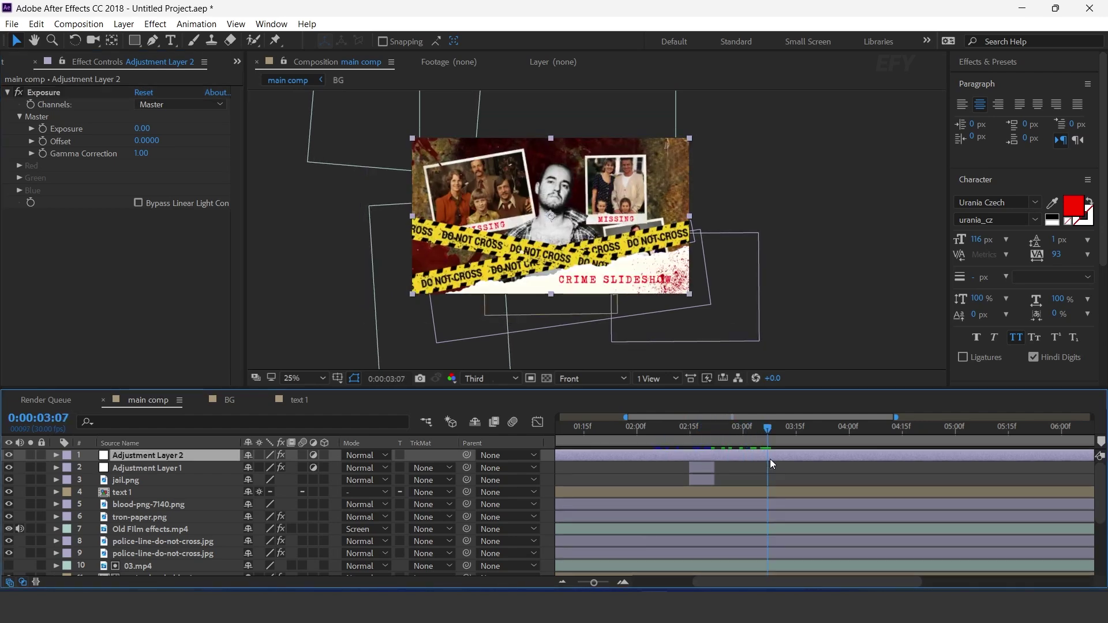
key("minus")
key("alt+bracketleft")
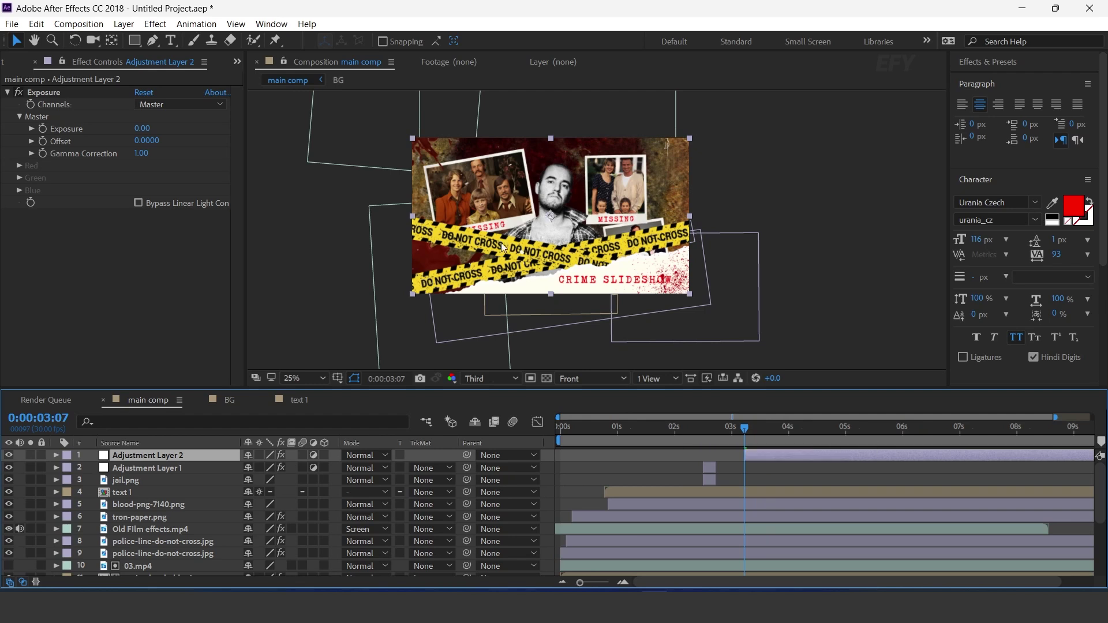
left_click(39, 134)
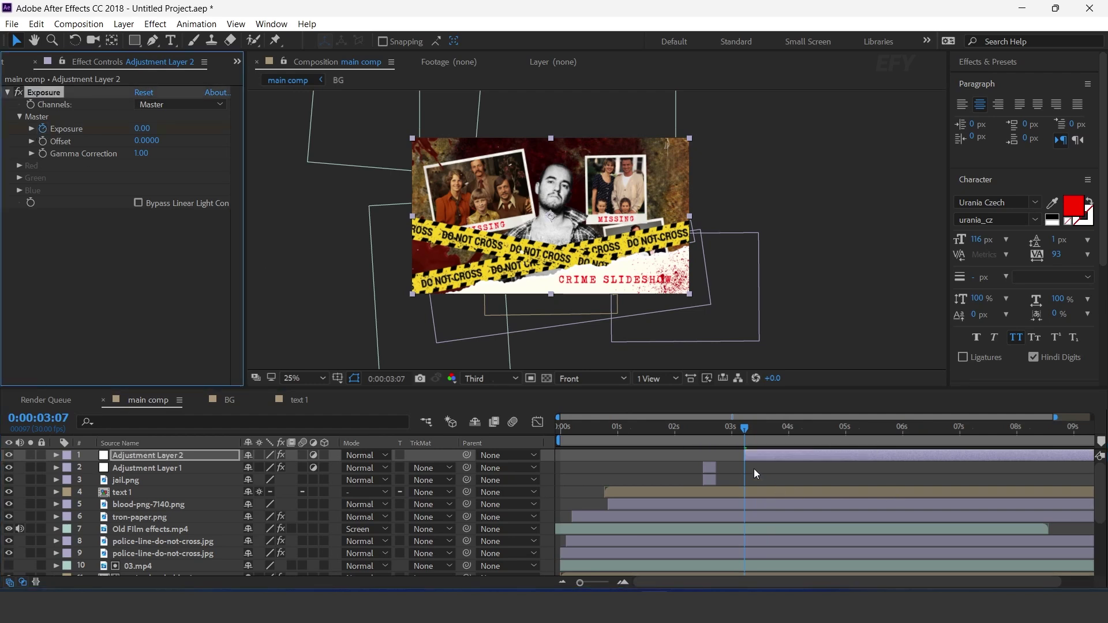
key("equal")
left_click_drag(739, 427, 751, 430)
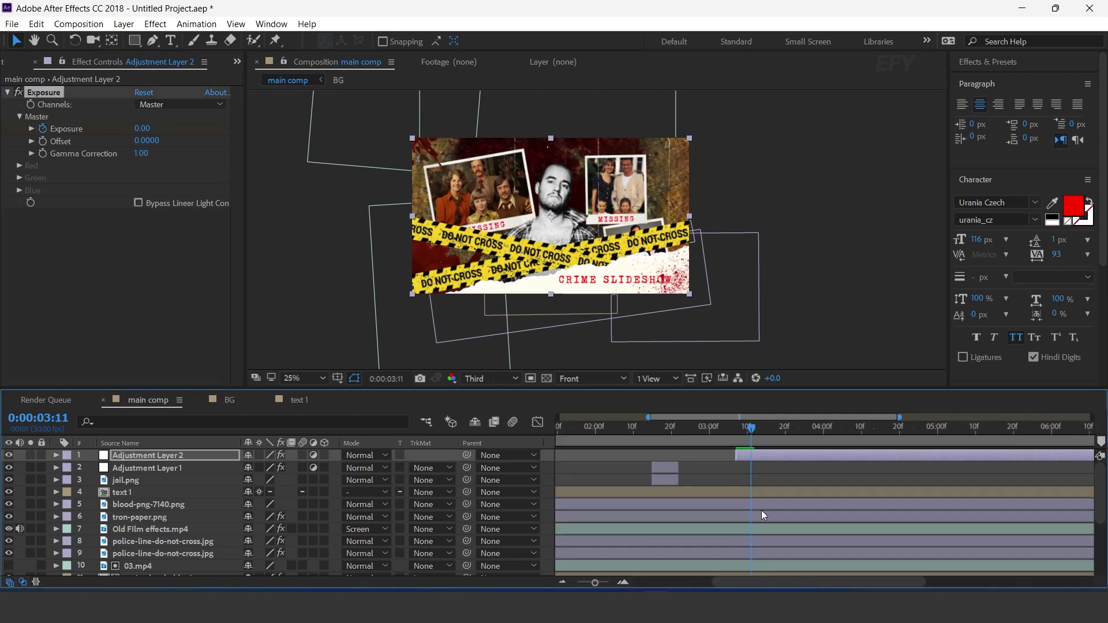
left_click_drag(142, 130, 396, 131)
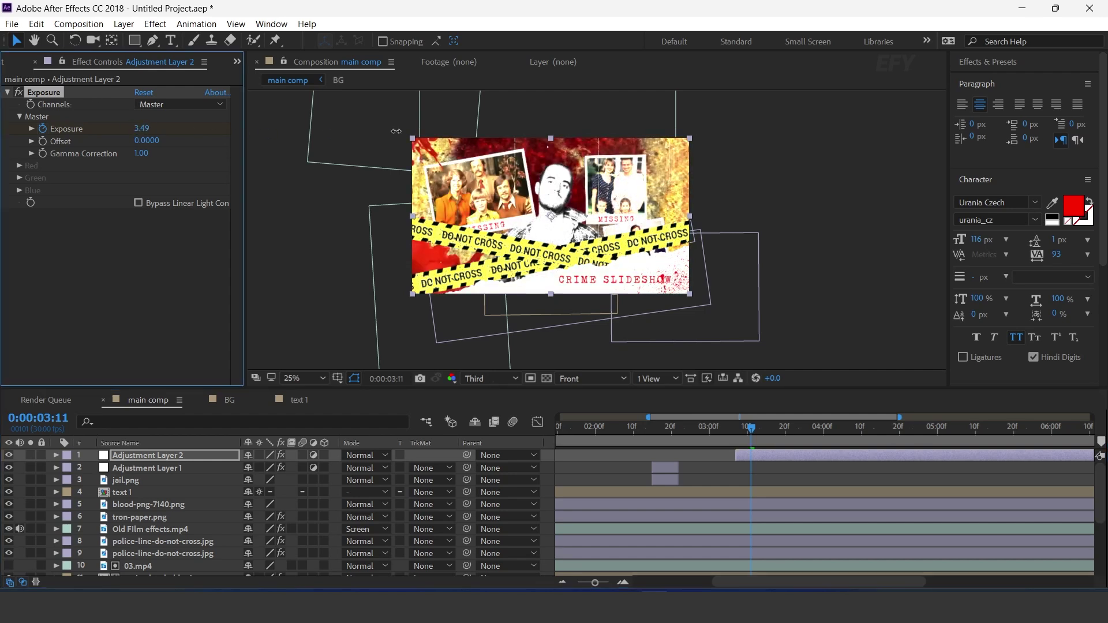
key("alt+bracketright")
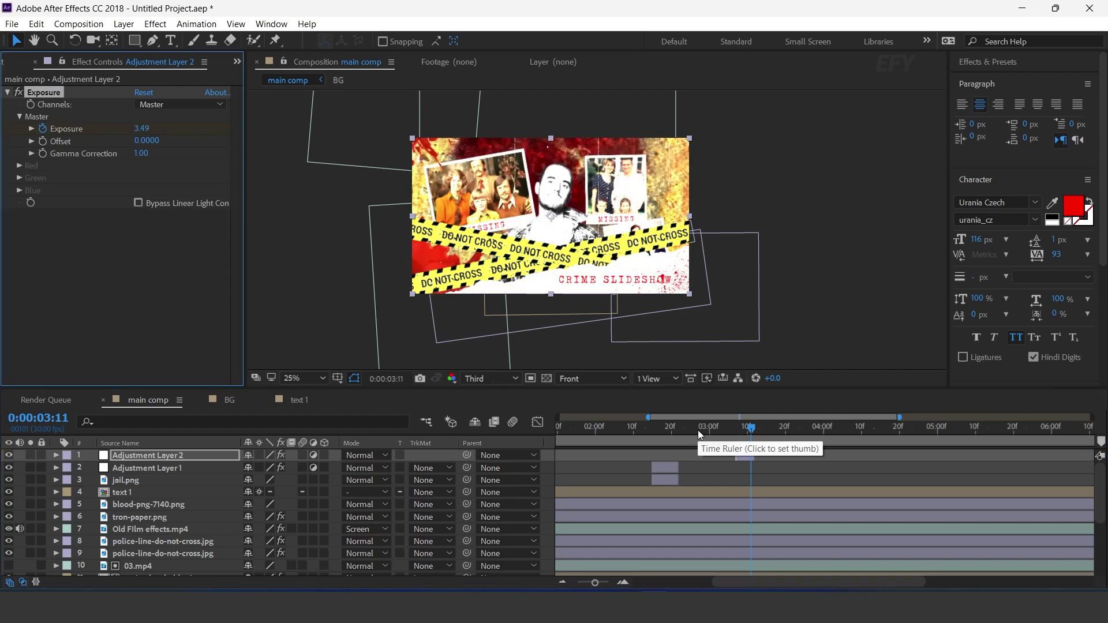
Preview the exposure flash and collapse the layer's properties
scroll(758, 470, "up", 2)
scroll(689, 441, "down", 3)
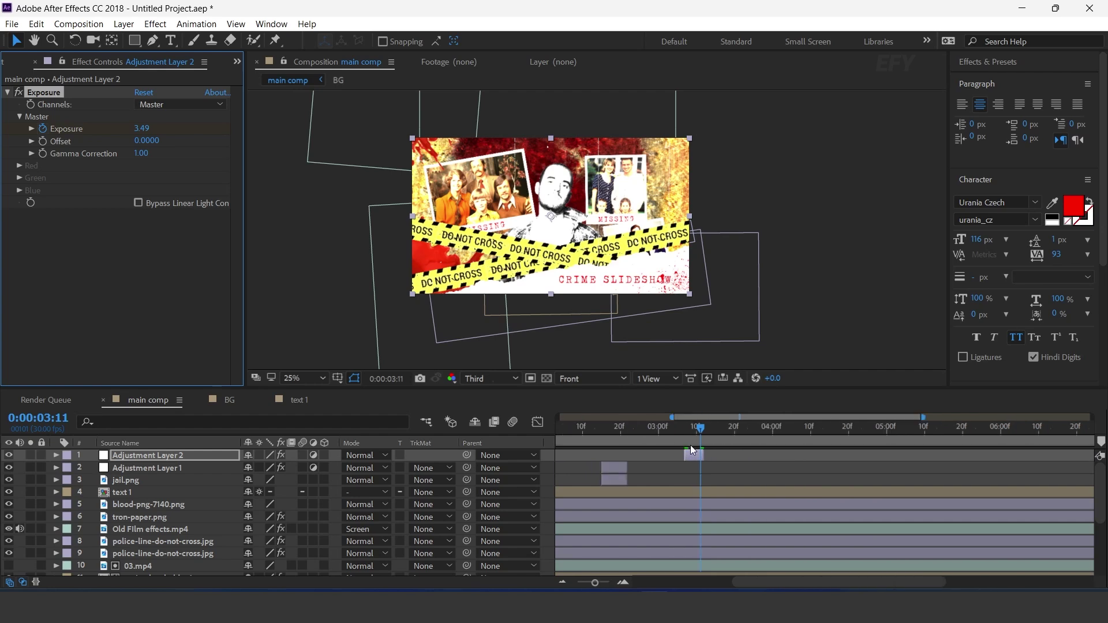
left_click(634, 429)
key("space")
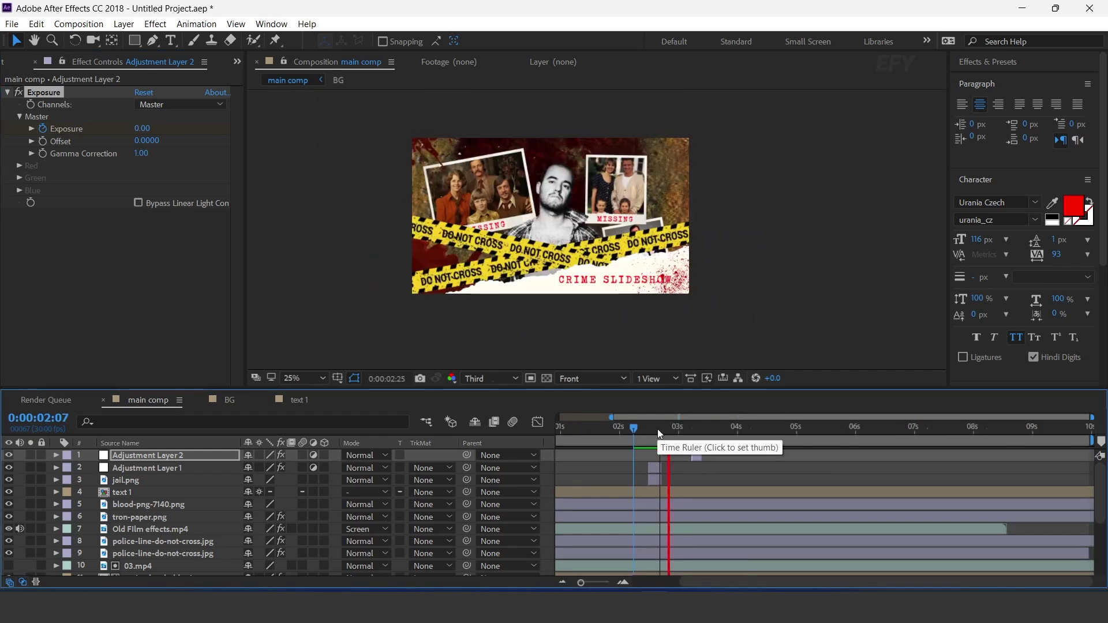
left_click_drag(659, 429, 686, 430)
left_click_drag(676, 429, 708, 427)
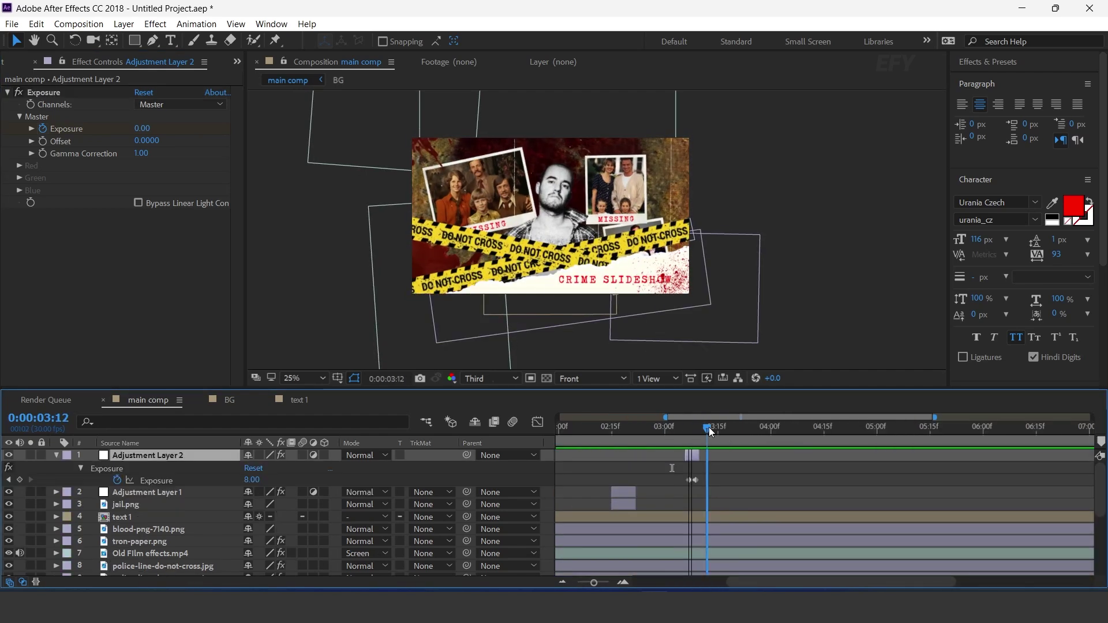
left_click(56, 455)
Duplicate the exposure flash layer and offset the copy a few frames later
key("ctrl+d")
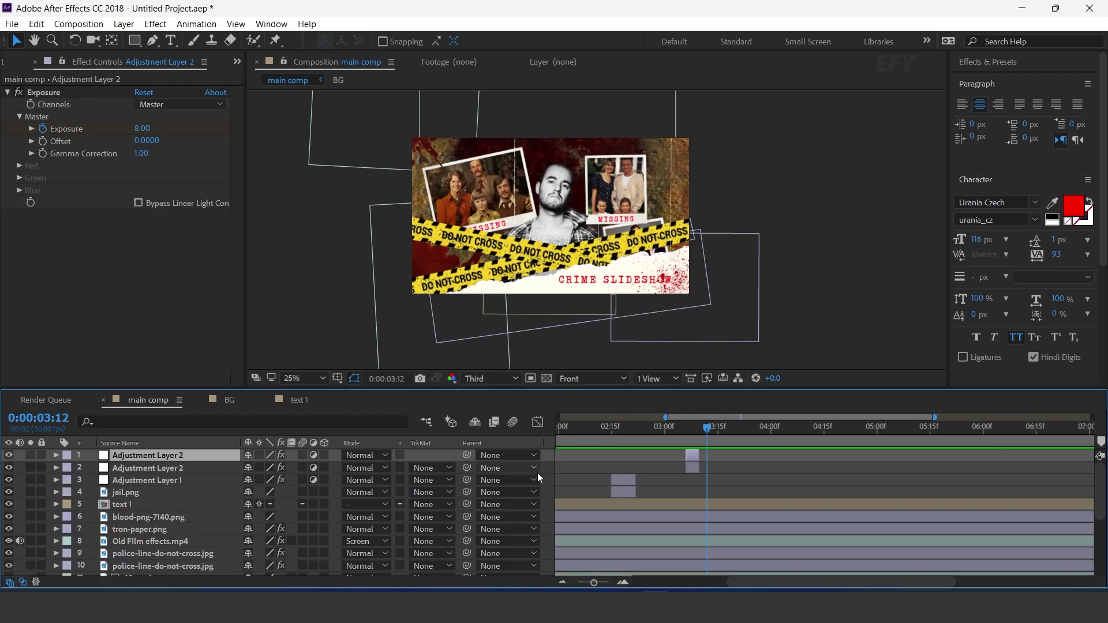
left_click_drag(691, 455, 715, 454)
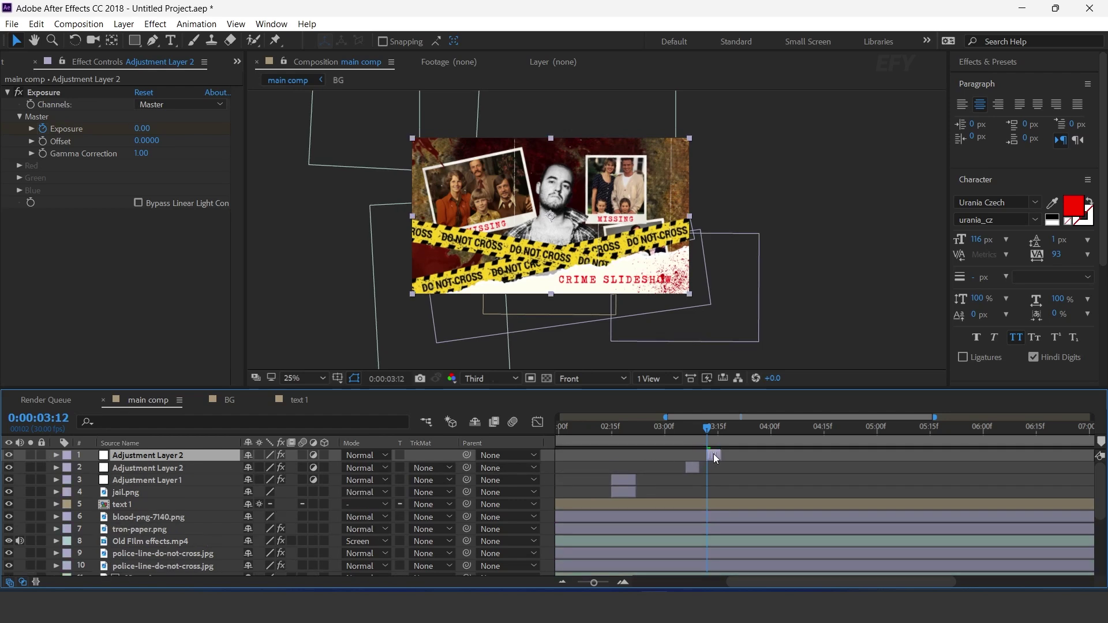
left_click(587, 428)
key("space")
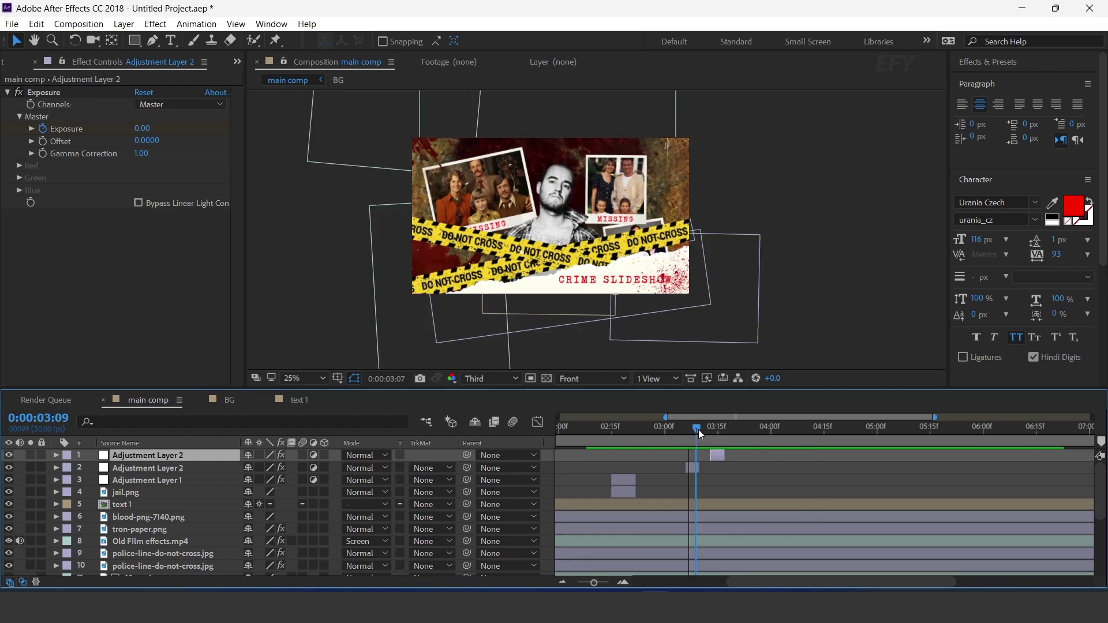
left_click_drag(718, 452, 749, 427)
End the preview range at 5:01
left_click(678, 427)
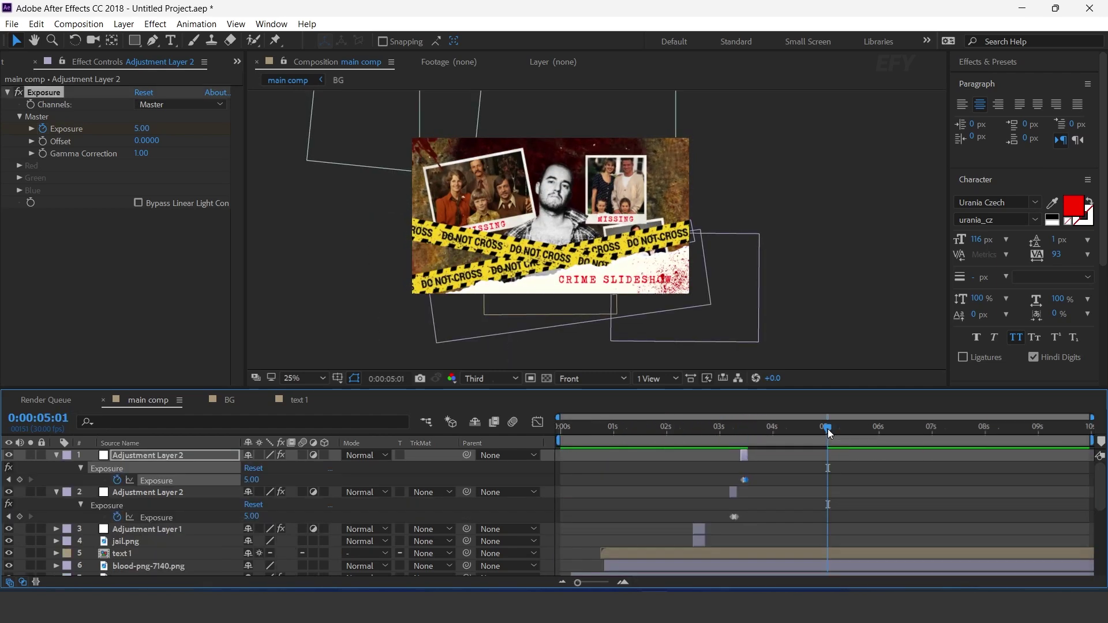
key("n")
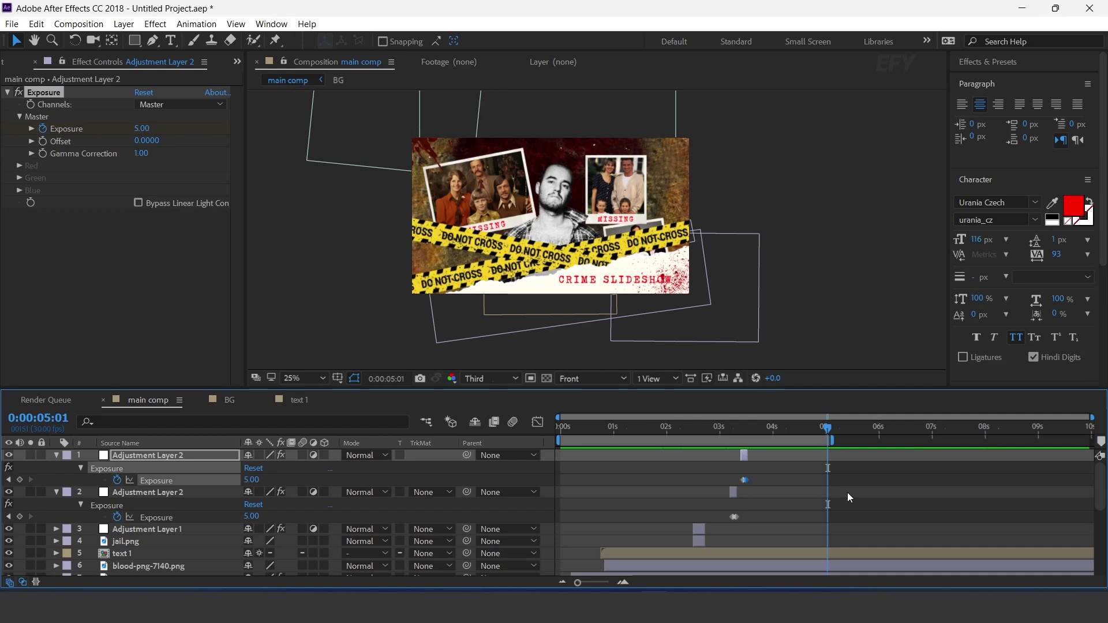
left_click(783, 429)
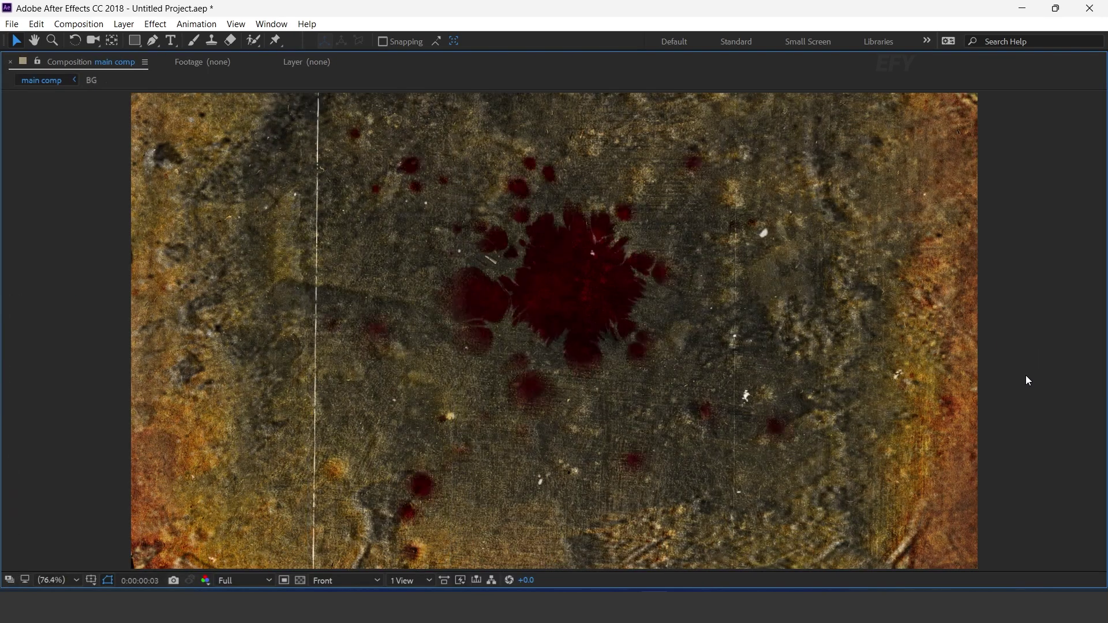